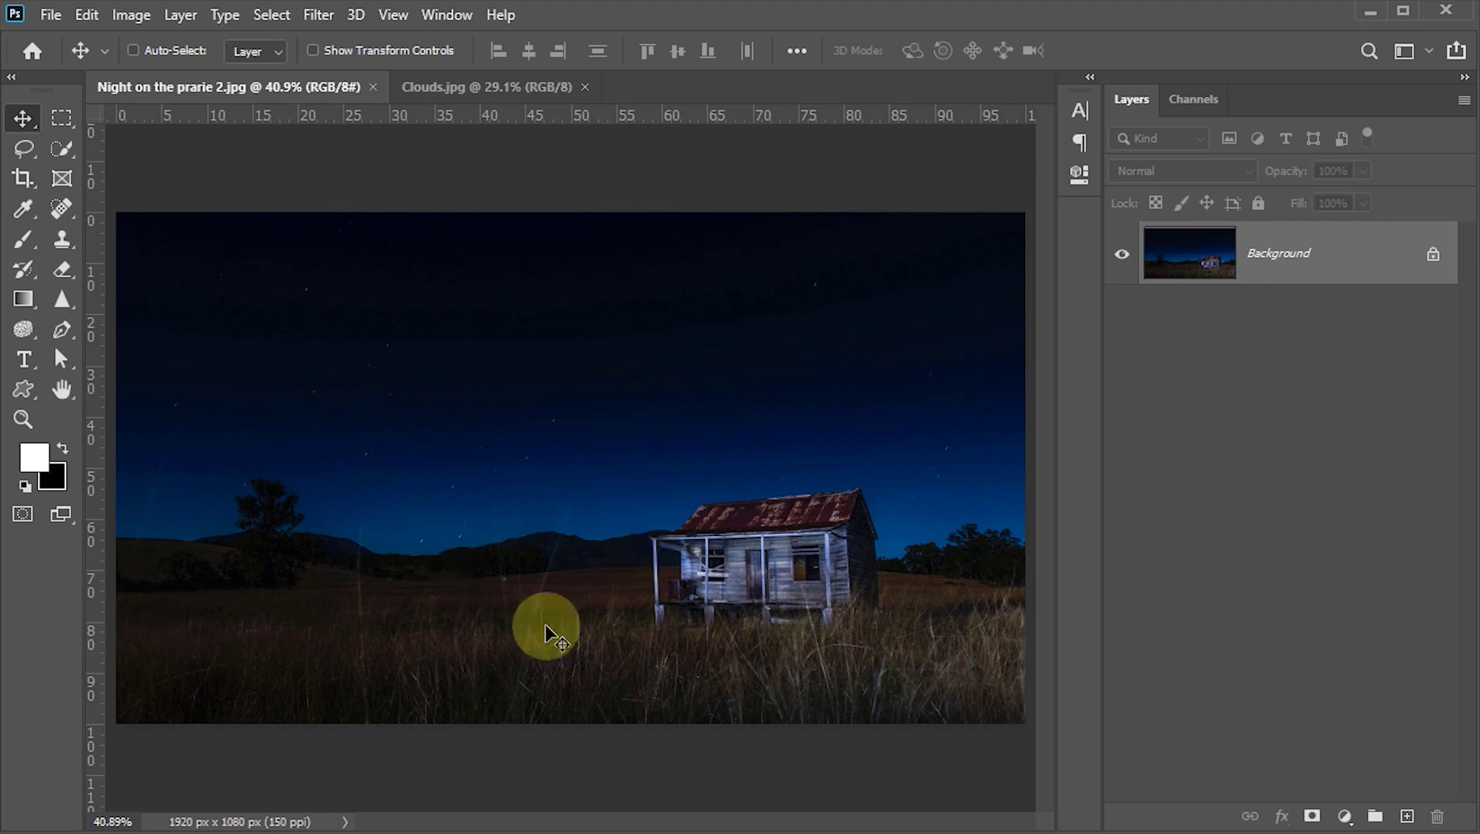
# - Glance at Clouds.jpg, return to the night prairie photo, and pick the Quick Selection tool
pyautogui.click(479, 87)
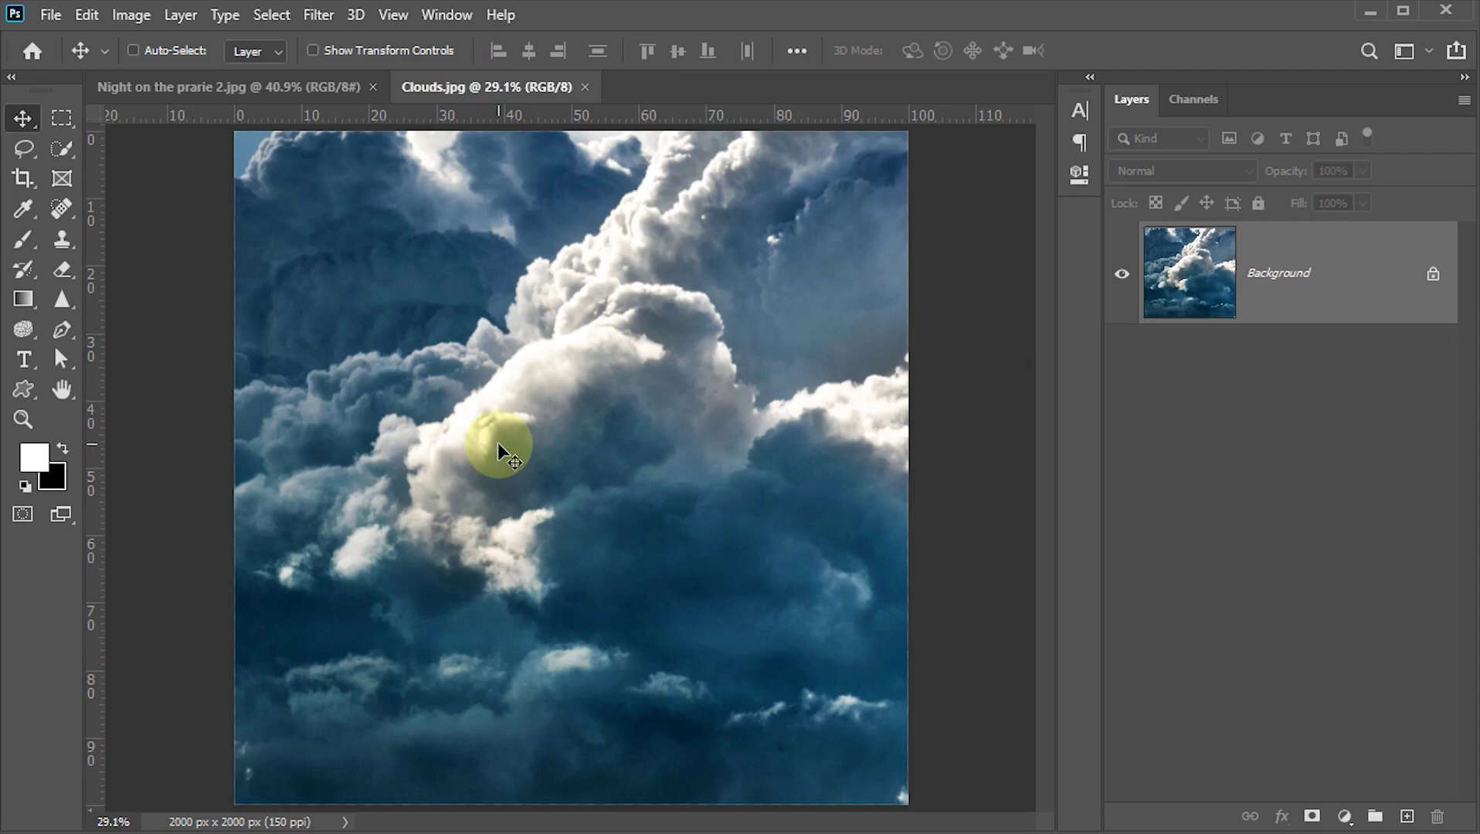
pyautogui.click(255, 83)
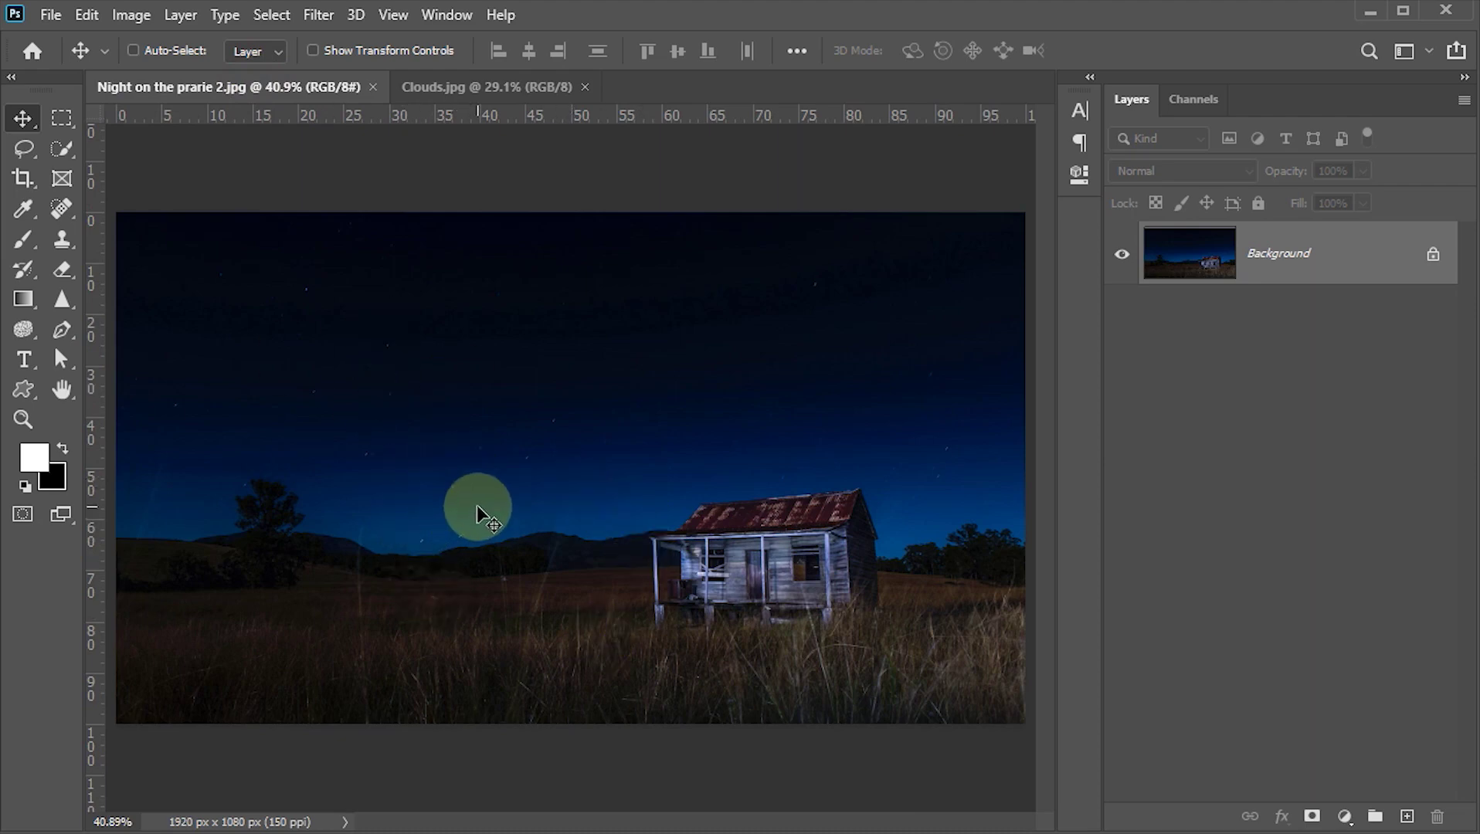
pyautogui.press('w')
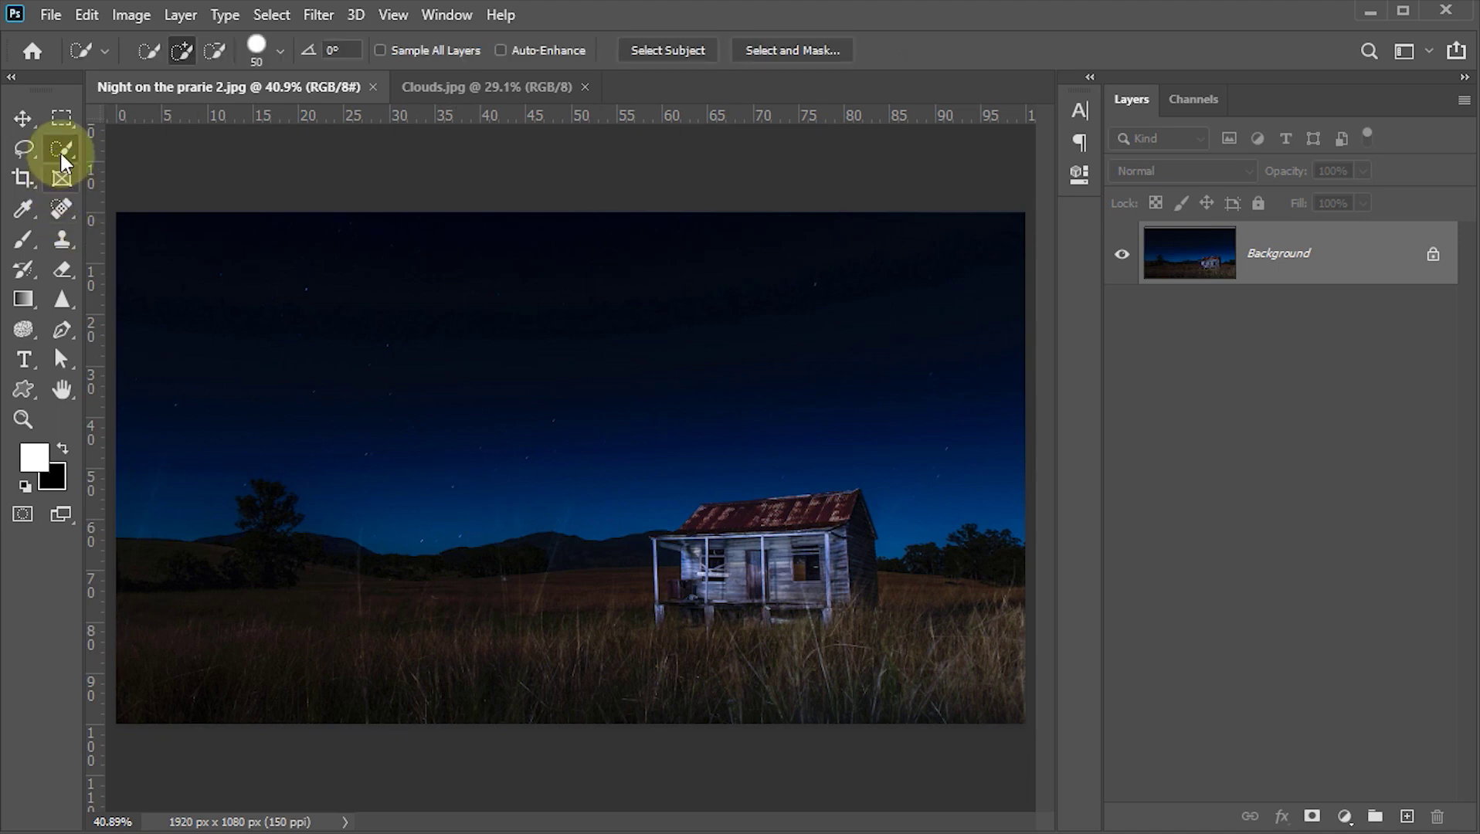
# - Brush a Quick Selection across the whole sky down to the horizon
pyautogui.rightClick(61, 150)
pyautogui.click(155, 169)
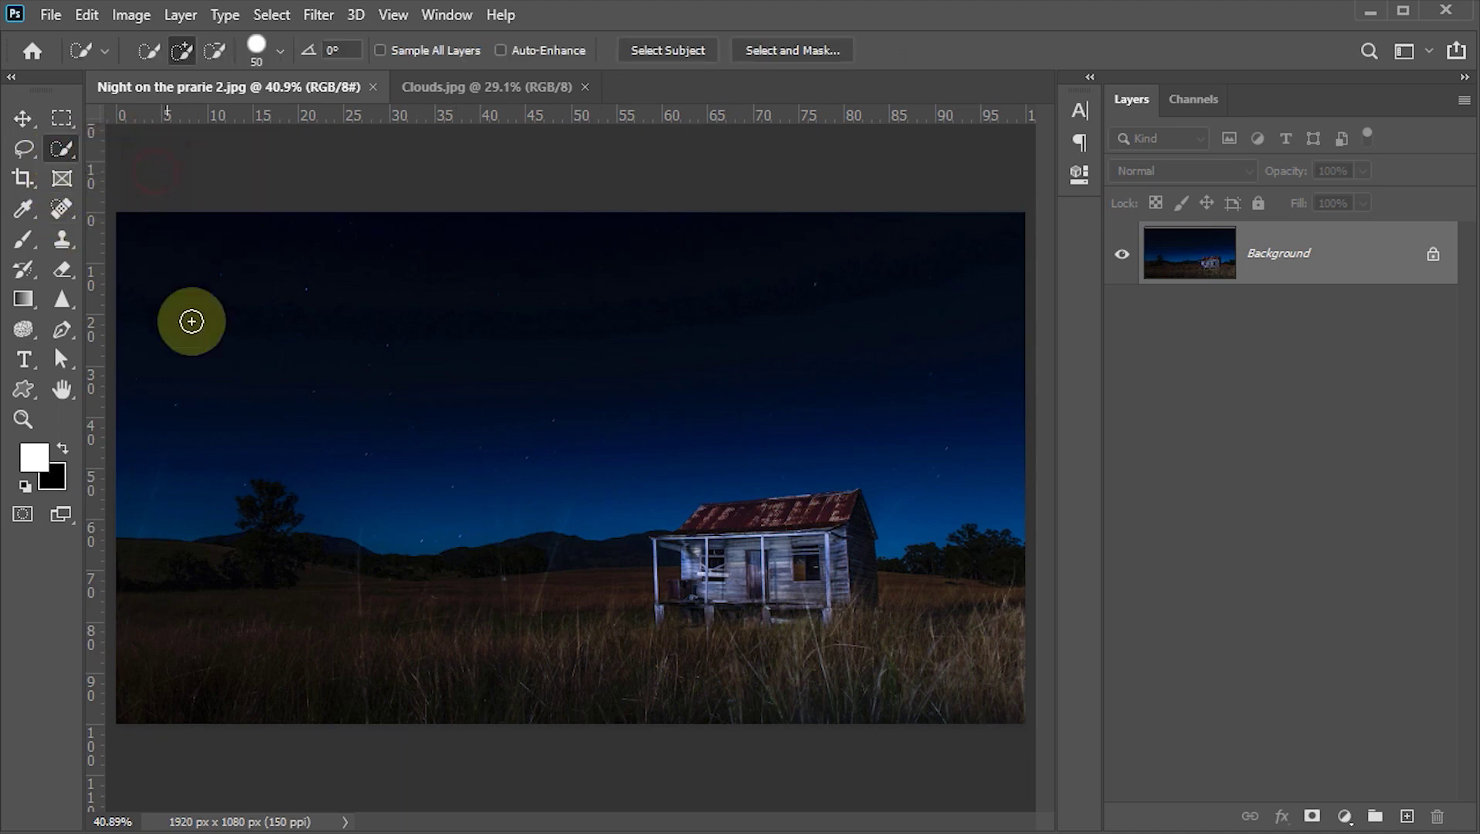
pyautogui.click(143, 208)
pyautogui.moveTo(245, 312); pyautogui.dragTo(771, 409)
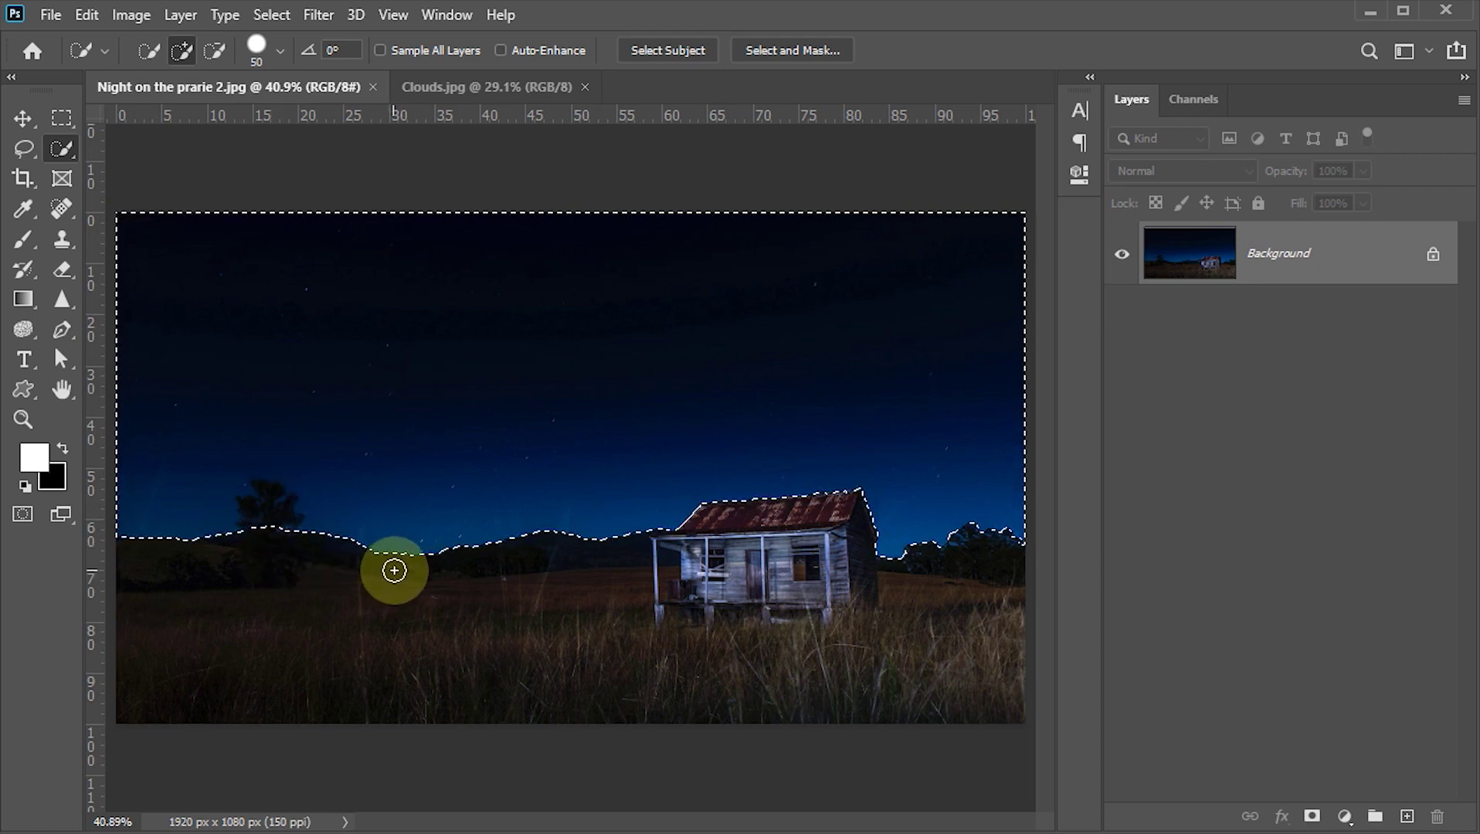
# - Deselect, duplicate the background into Layer 1, and bring up Levels
pyautogui.hotkey('ctrl', 'd')
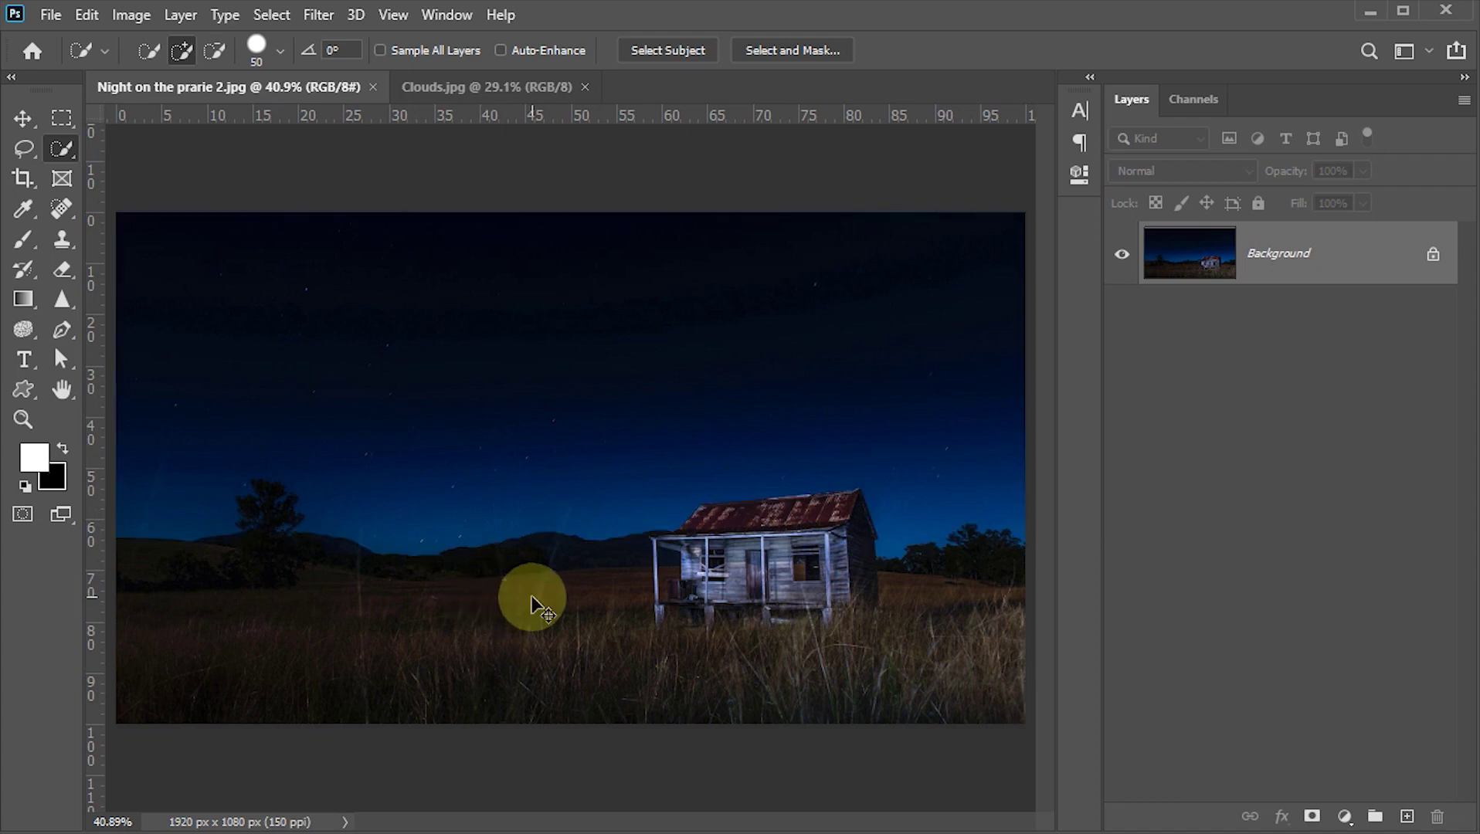
pyautogui.hotkey('ctrl', 'j')
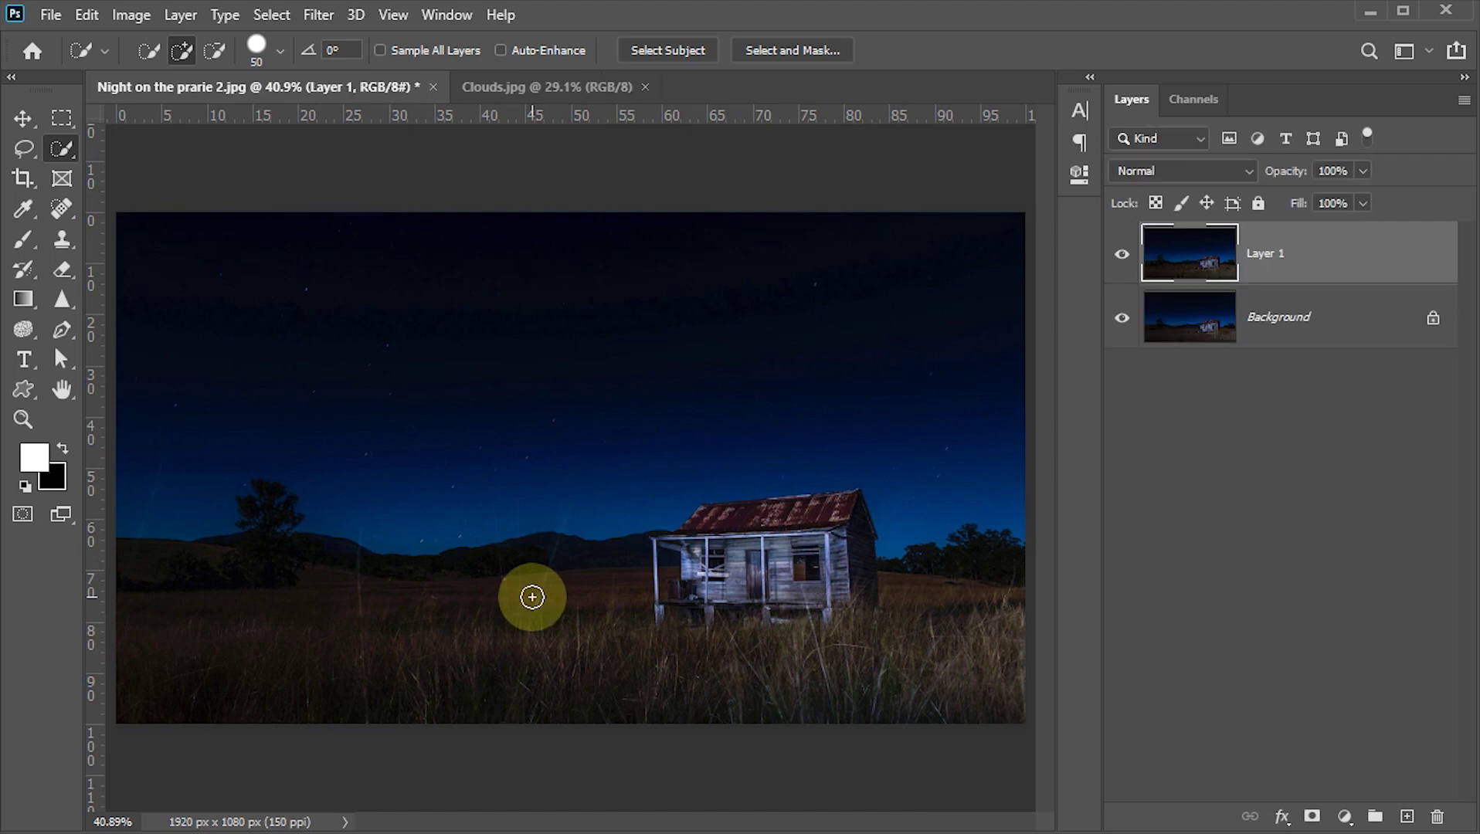
pyautogui.hotkey('ctrl', 'l')
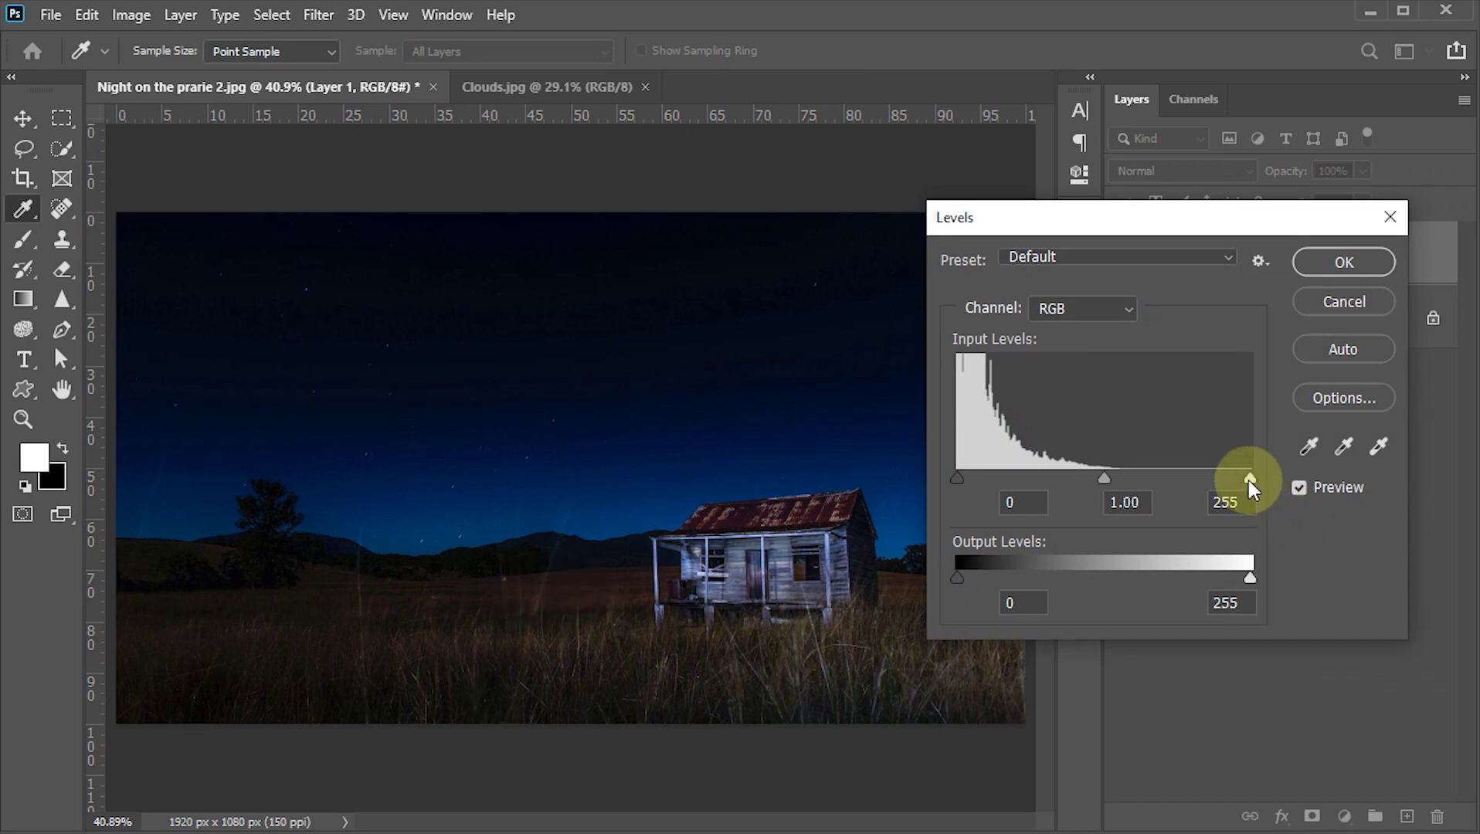
# - Set the Levels white input to 47, then quick-select the sky and invert onto the ground
pyautogui.moveTo(1249, 481); pyautogui.dragTo(1012, 472)
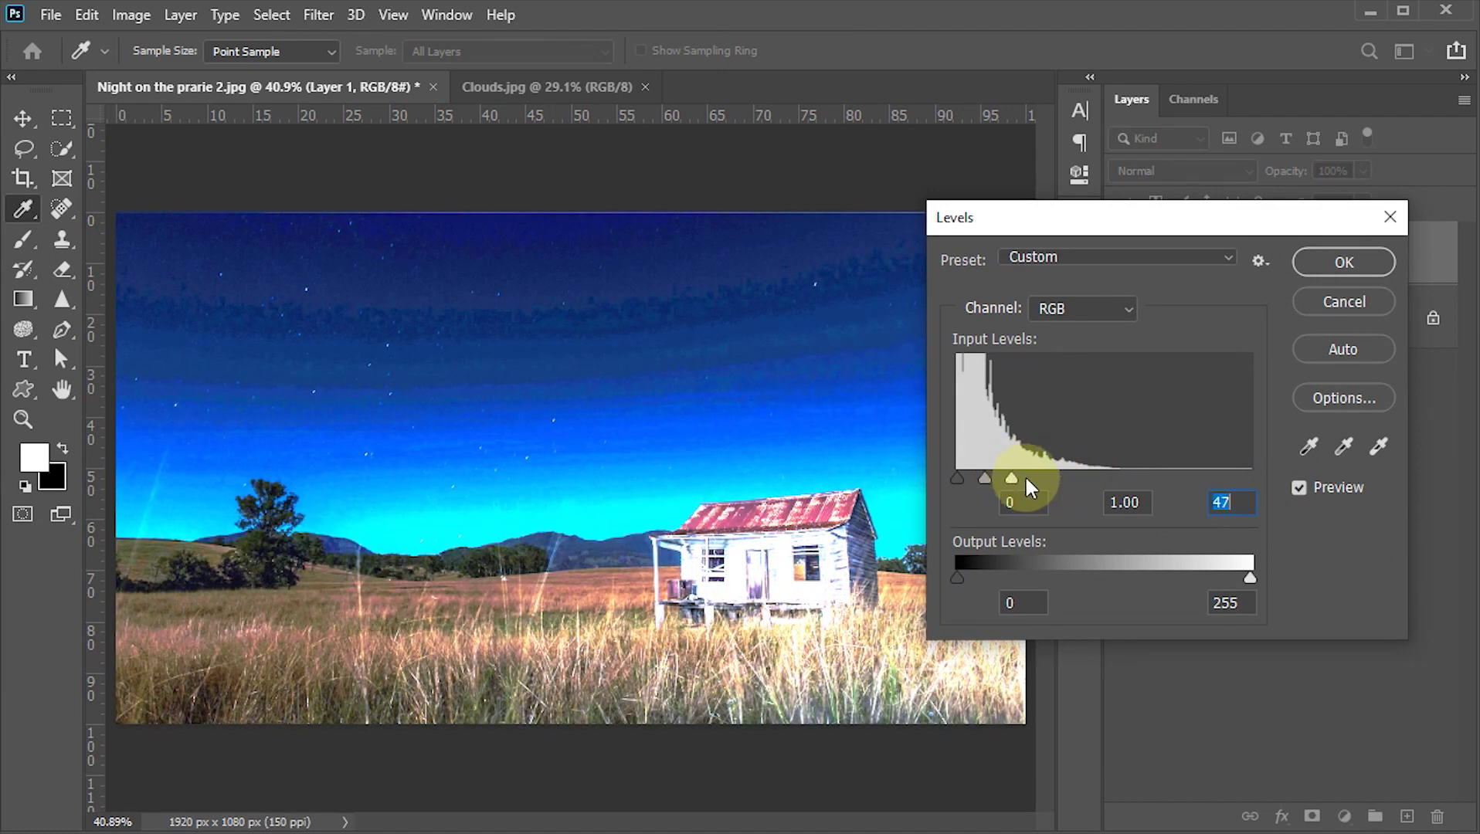
pyautogui.click(1344, 262)
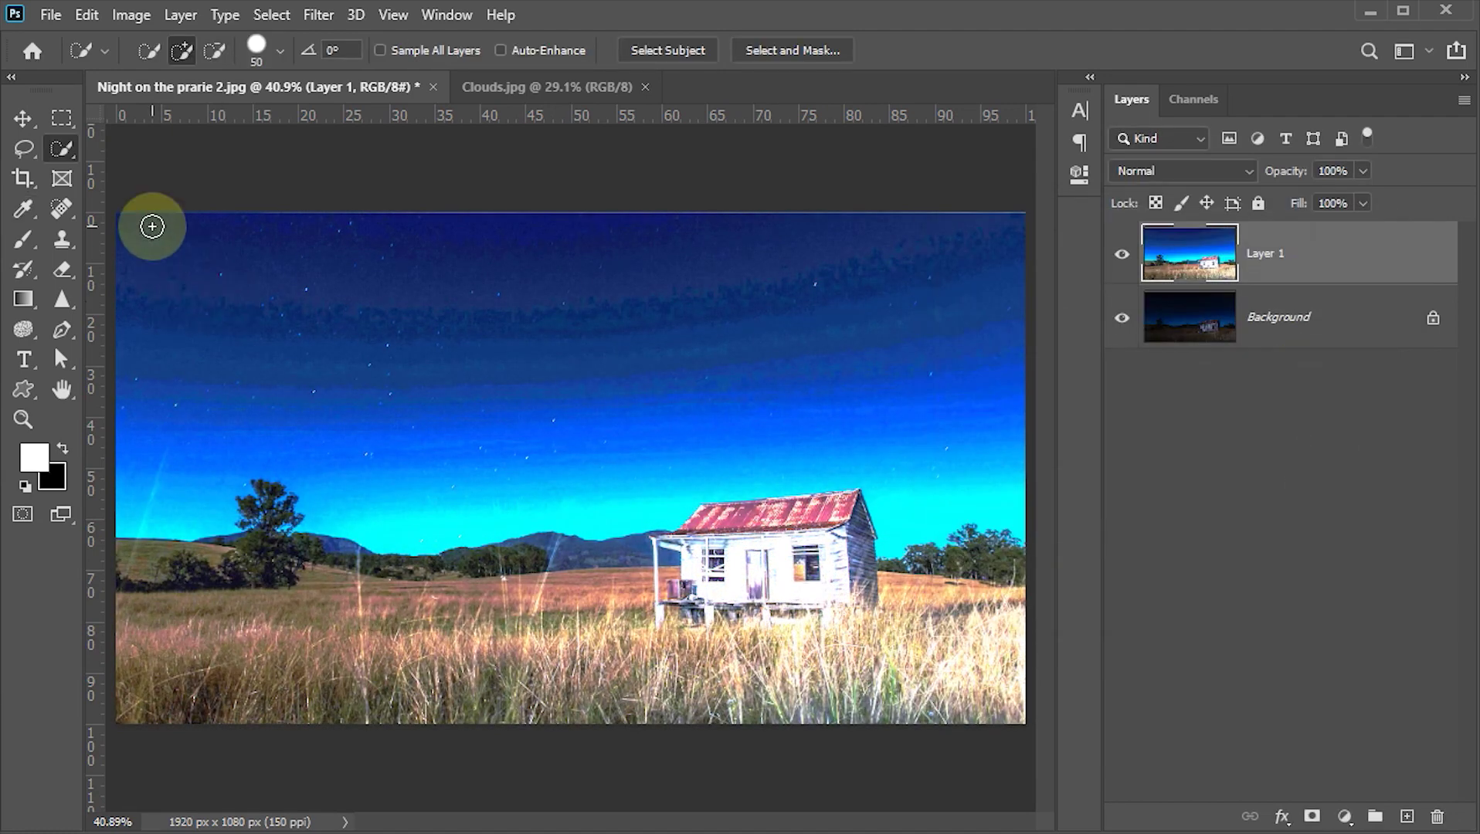
pyautogui.moveTo(155, 247)
pyautogui.mouseDown()
pyautogui.moveTo(288, 359)
pyautogui.moveTo(370, 389)
pyautogui.moveTo(680, 398)
pyautogui.mouseUp()
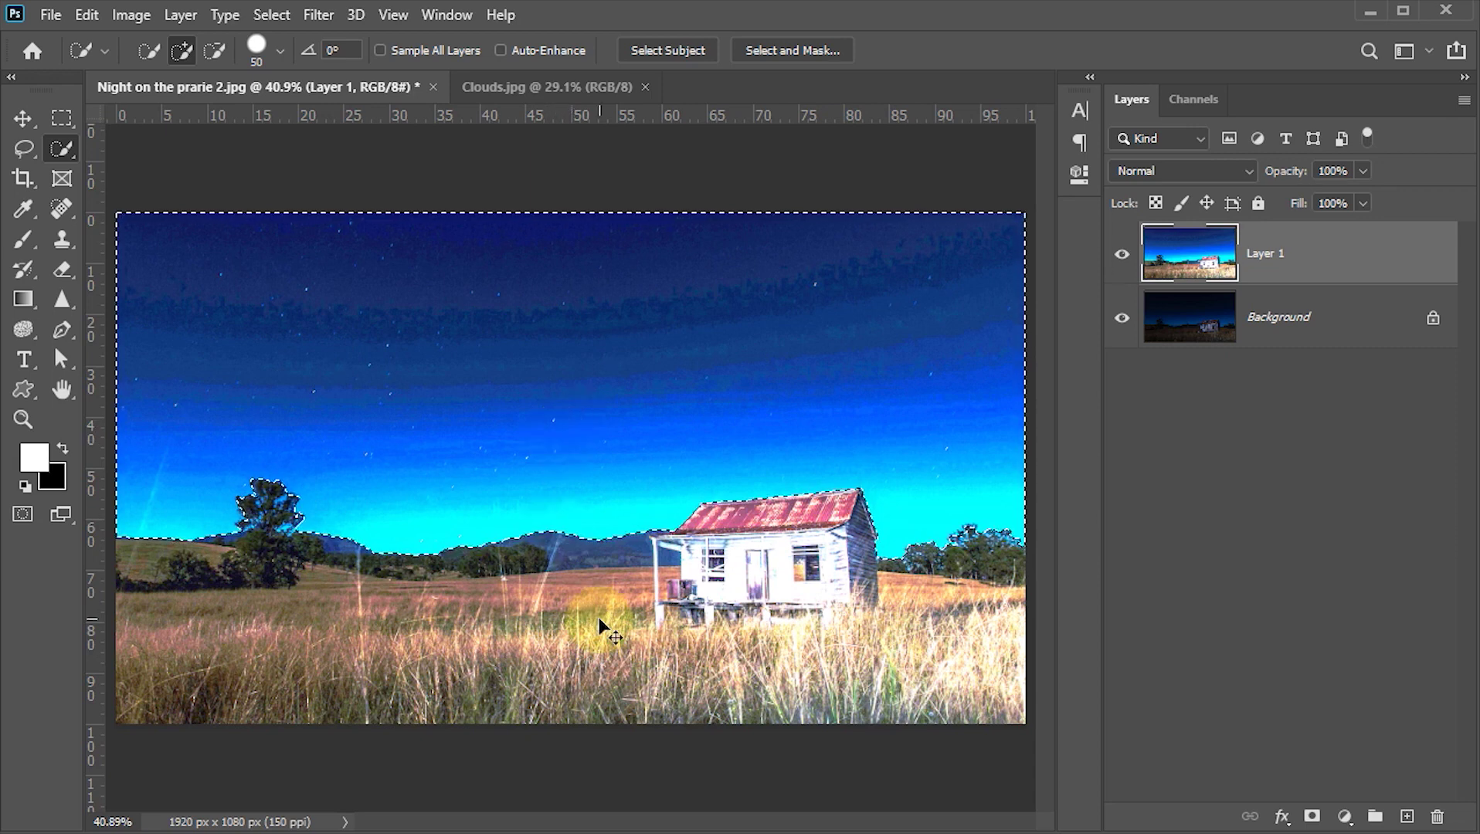
pyautogui.hotkey('ctrl', 'shift', 'i')
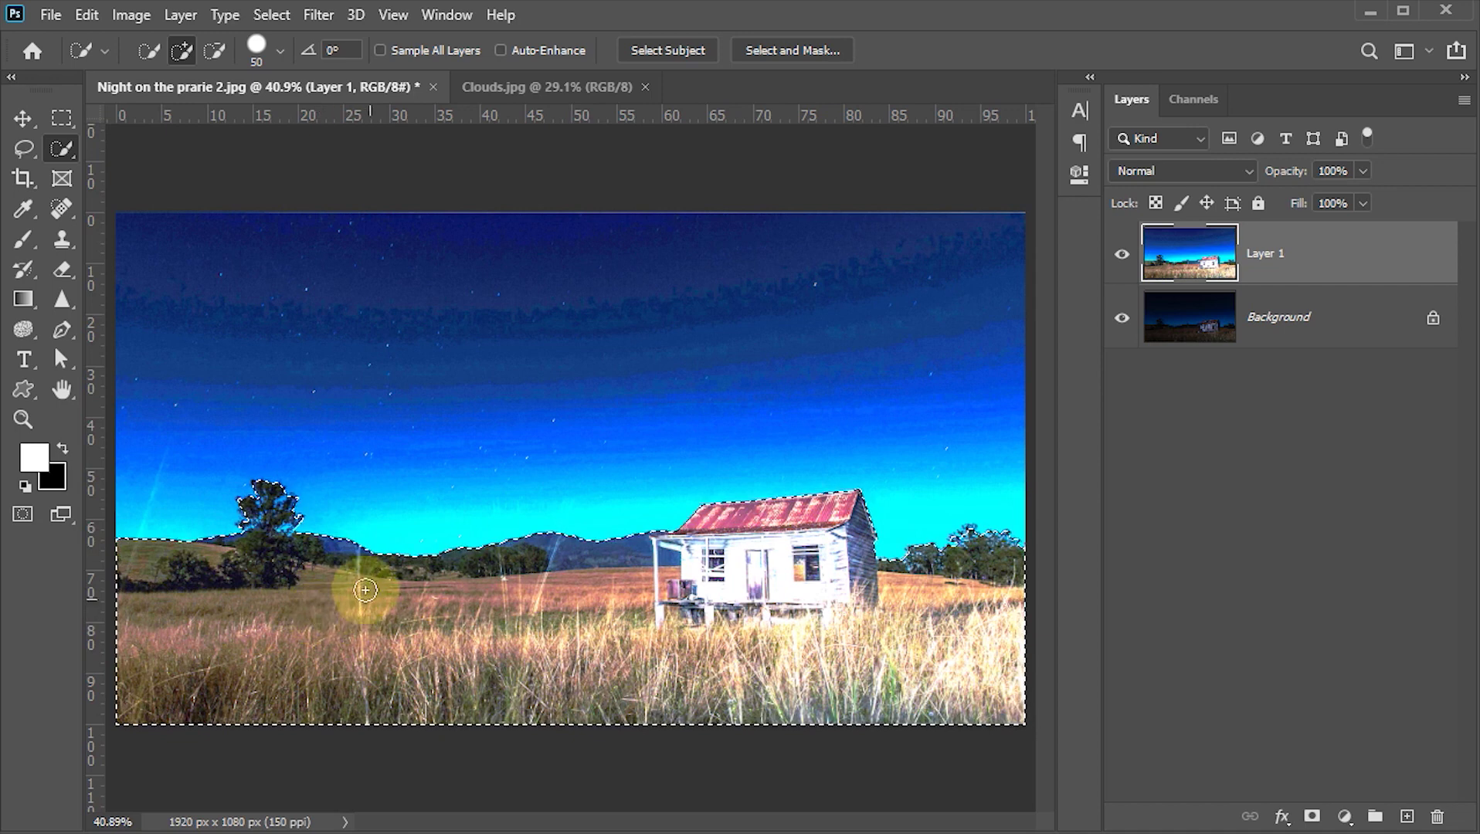
# - In Select and Mask, Refine Edge Brush the horizon: left grass, near the house, and the right treetops
pyautogui.click(271, 15)
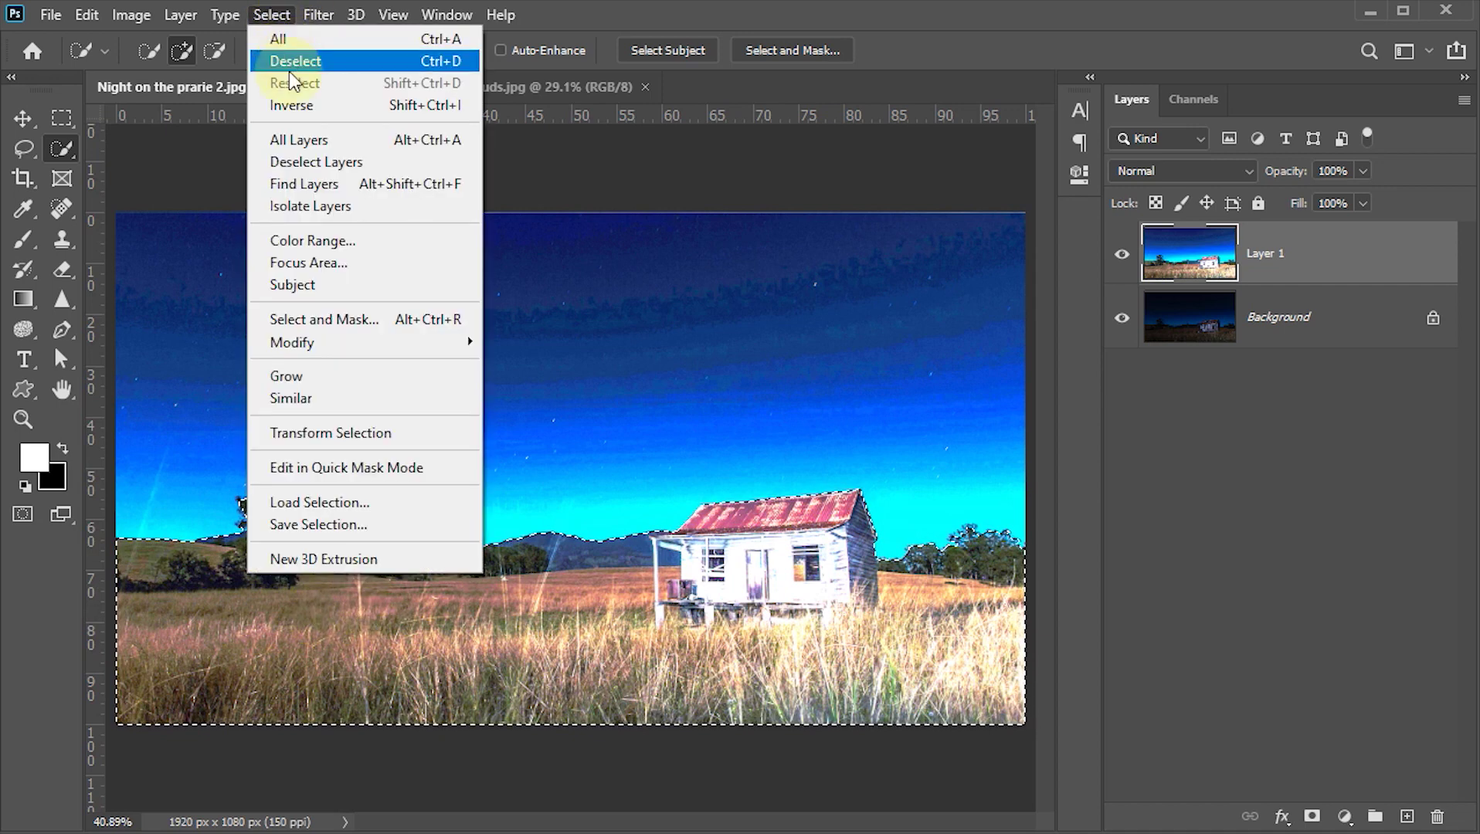
pyautogui.click(293, 319)
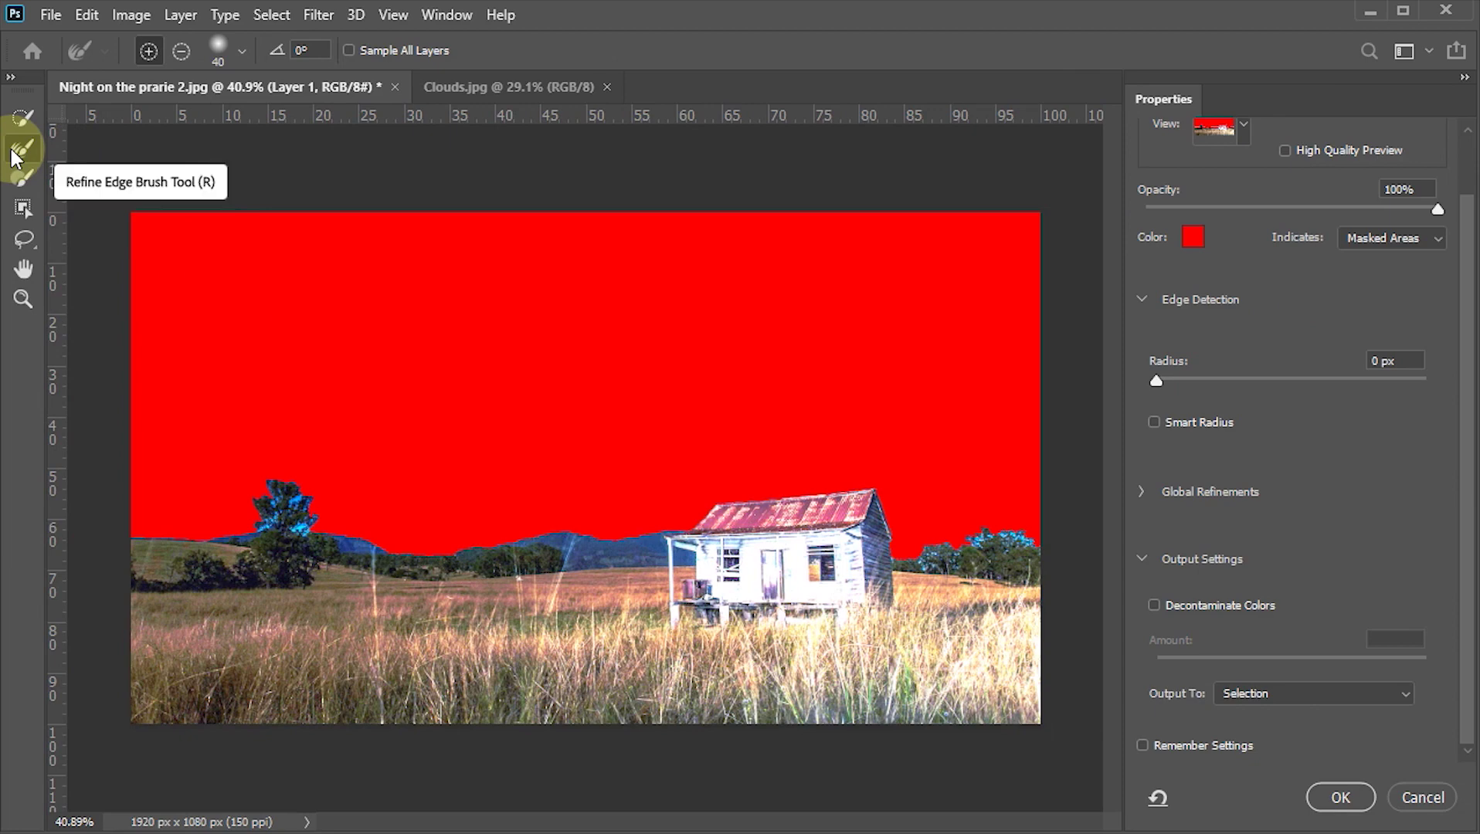
pyautogui.click(15, 154)
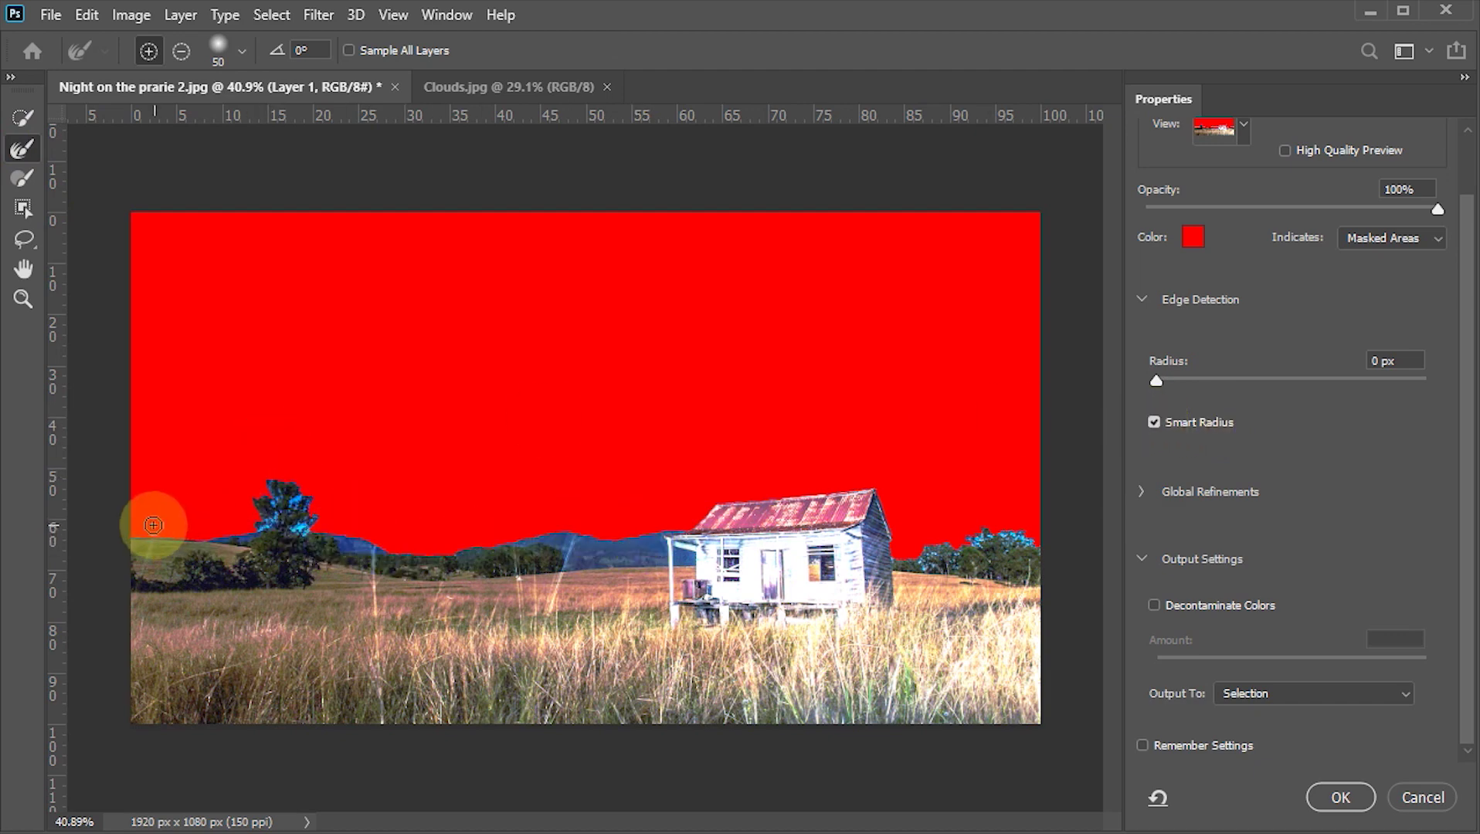
pyautogui.moveTo(135, 531)
pyautogui.mouseDown()
pyautogui.moveTo(216, 532)
pyautogui.moveTo(270, 511)
pyautogui.moveTo(264, 472)
pyautogui.moveTo(291, 466)
pyautogui.moveTo(320, 512)
pyautogui.moveTo(290, 518)
pyautogui.moveTo(330, 522)
pyautogui.moveTo(281, 494)
pyautogui.moveTo(406, 535)
pyautogui.mouseUp()
pyautogui.moveTo(687, 534)
pyautogui.mouseDown()
pyautogui.moveTo(512, 521)
pyautogui.moveTo(657, 526)
pyautogui.mouseUp()
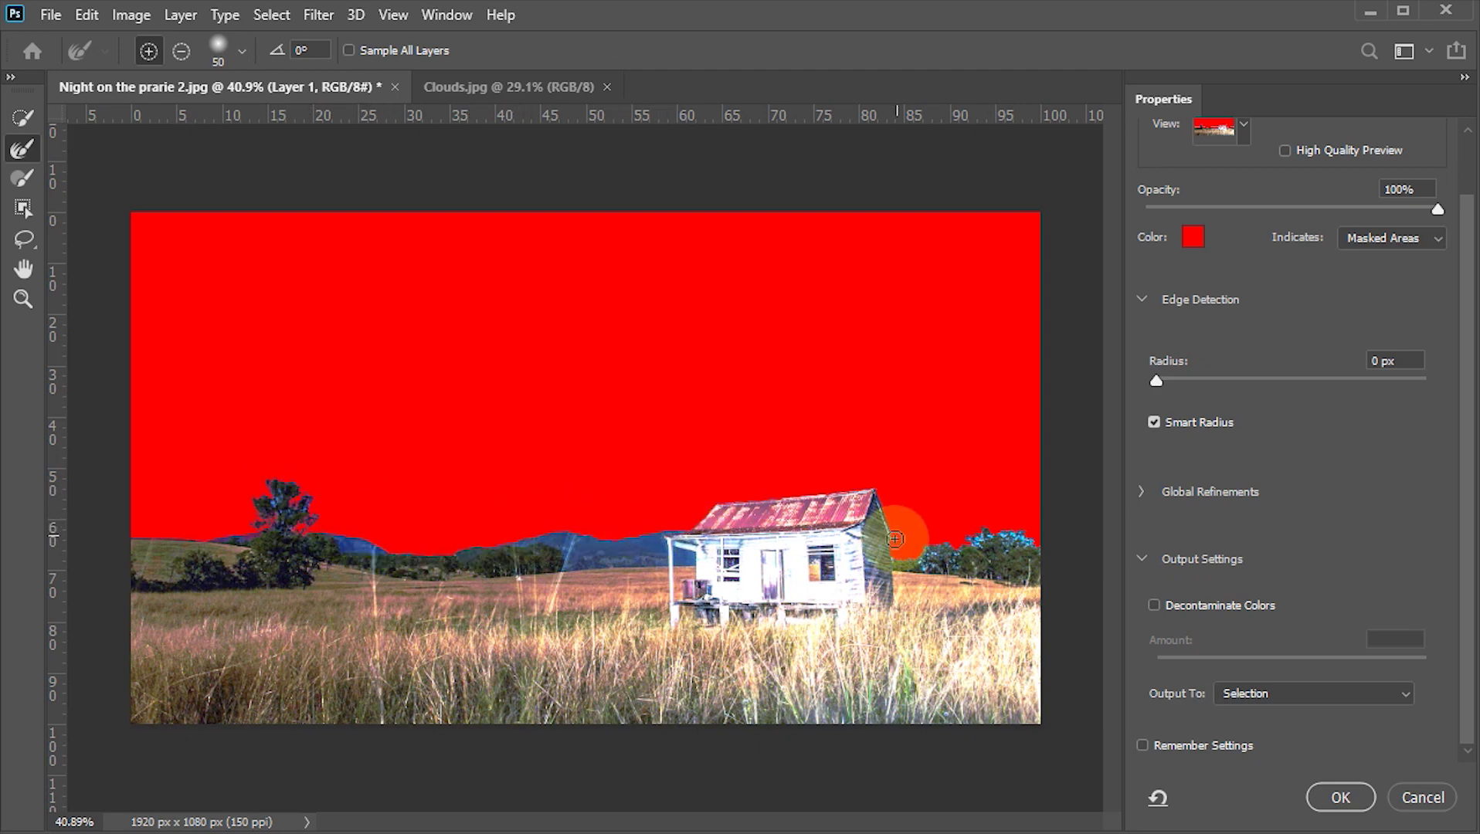
pyautogui.moveTo(898, 536); pyautogui.dragTo(1082, 535)
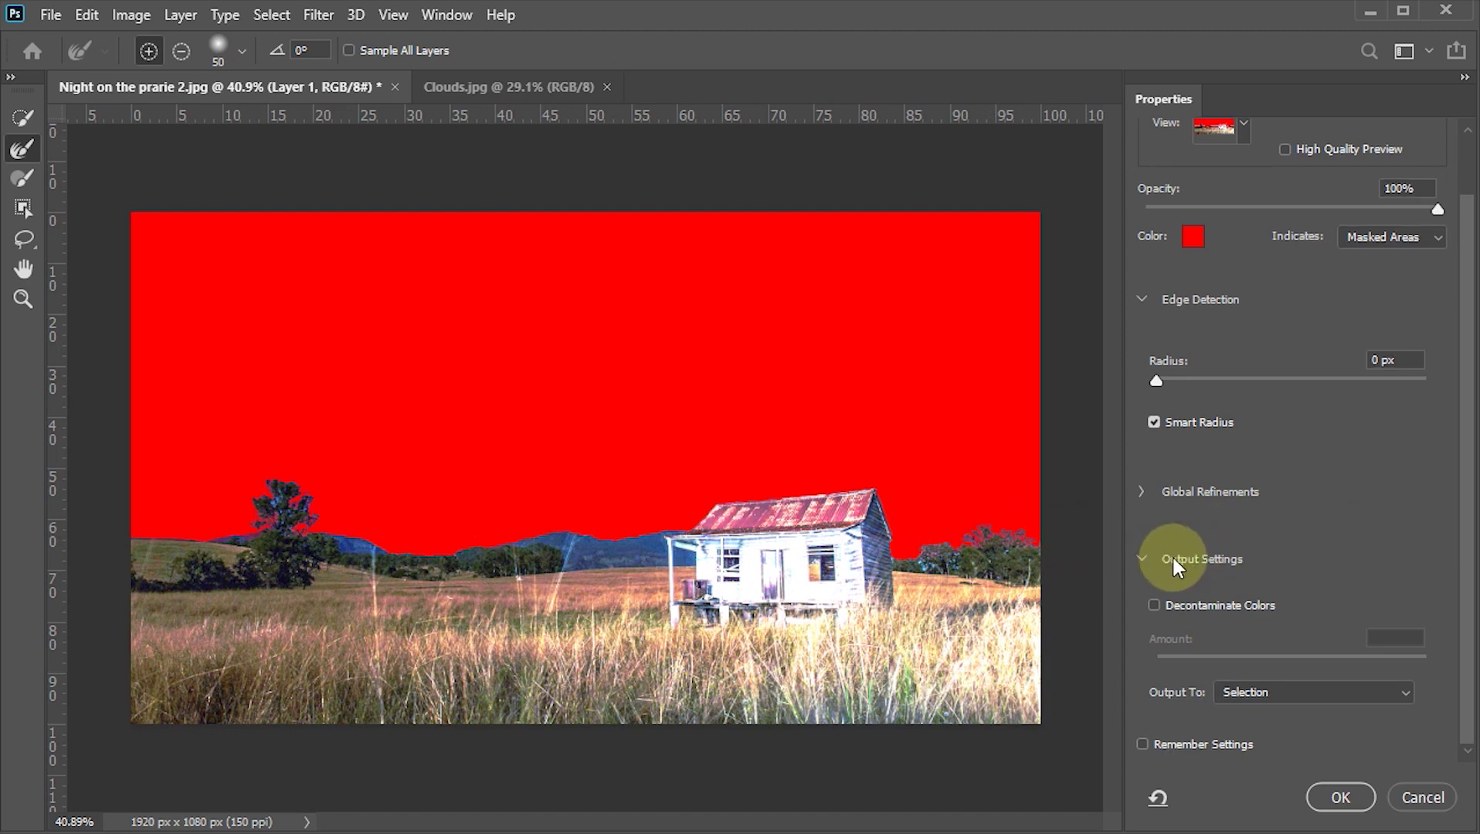
# - Enable Decontaminate Colors at 100% and output as a new layer with layer mask
pyautogui.click(1154, 605)
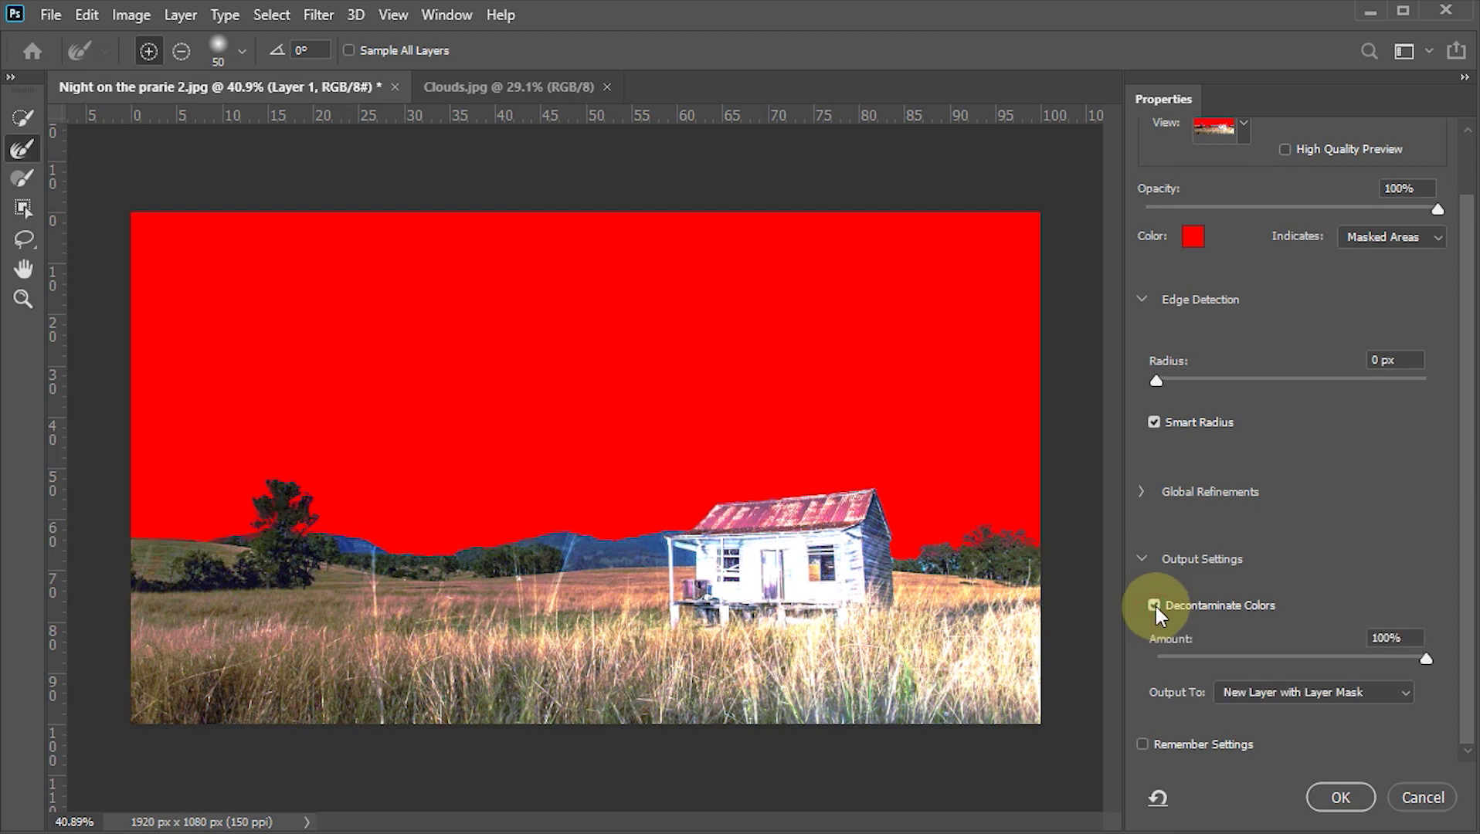
pyautogui.click(1411, 639)
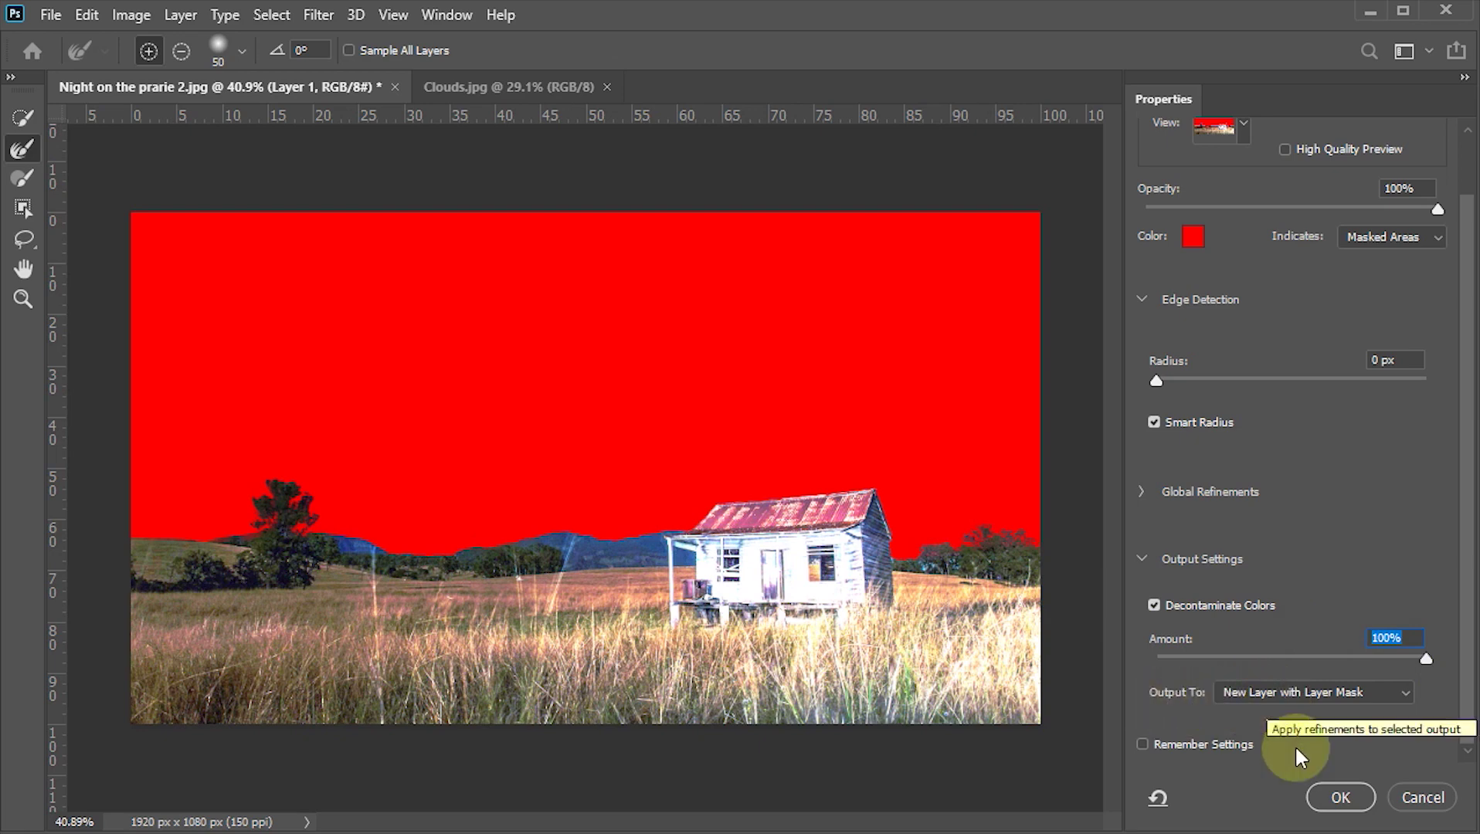
pyautogui.click(1343, 797)
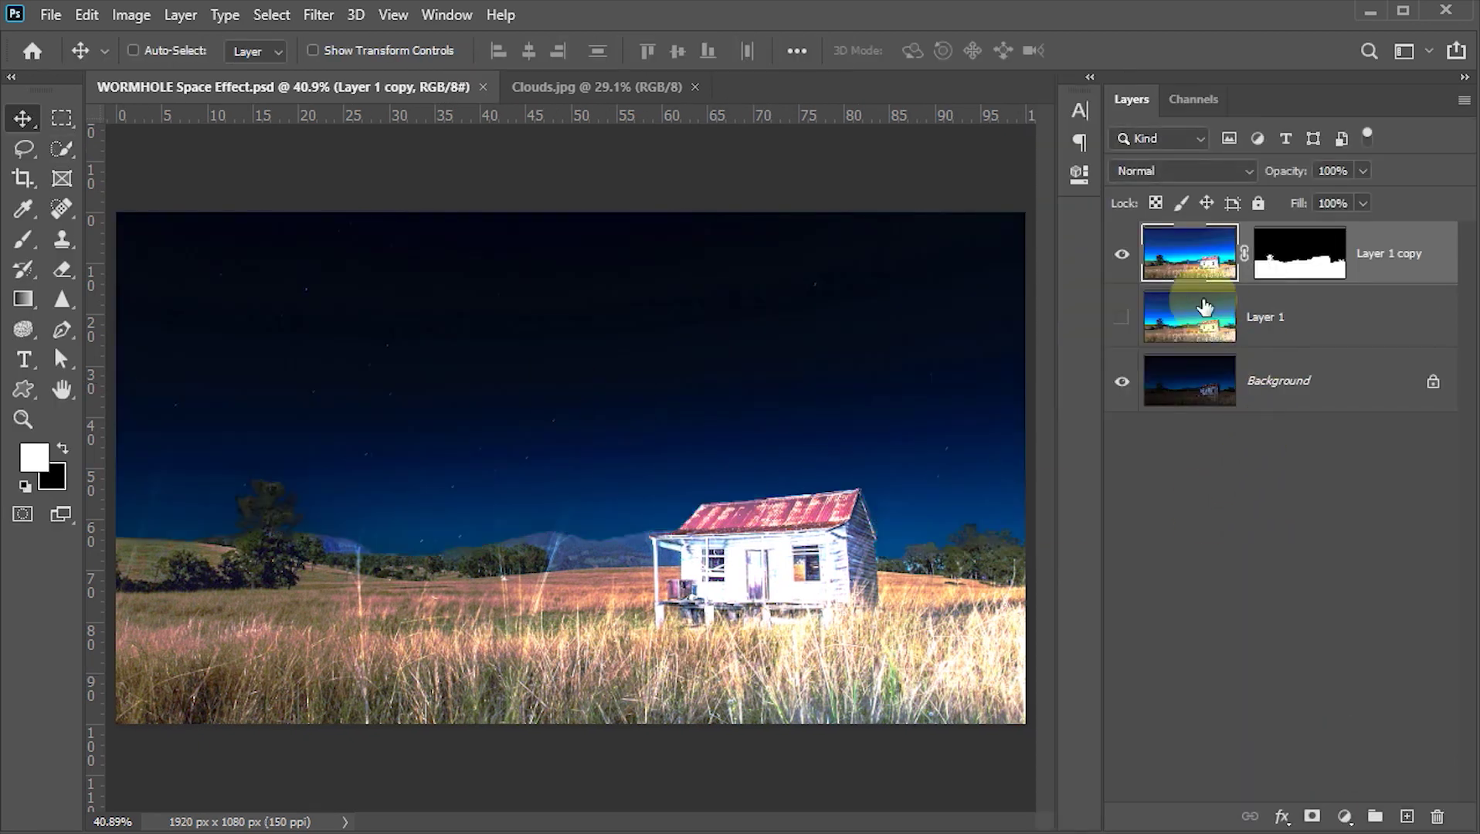
# - Target the Layer 1 copy pixels and toggle the Background off and on to check the cutout
pyautogui.click(1194, 275)
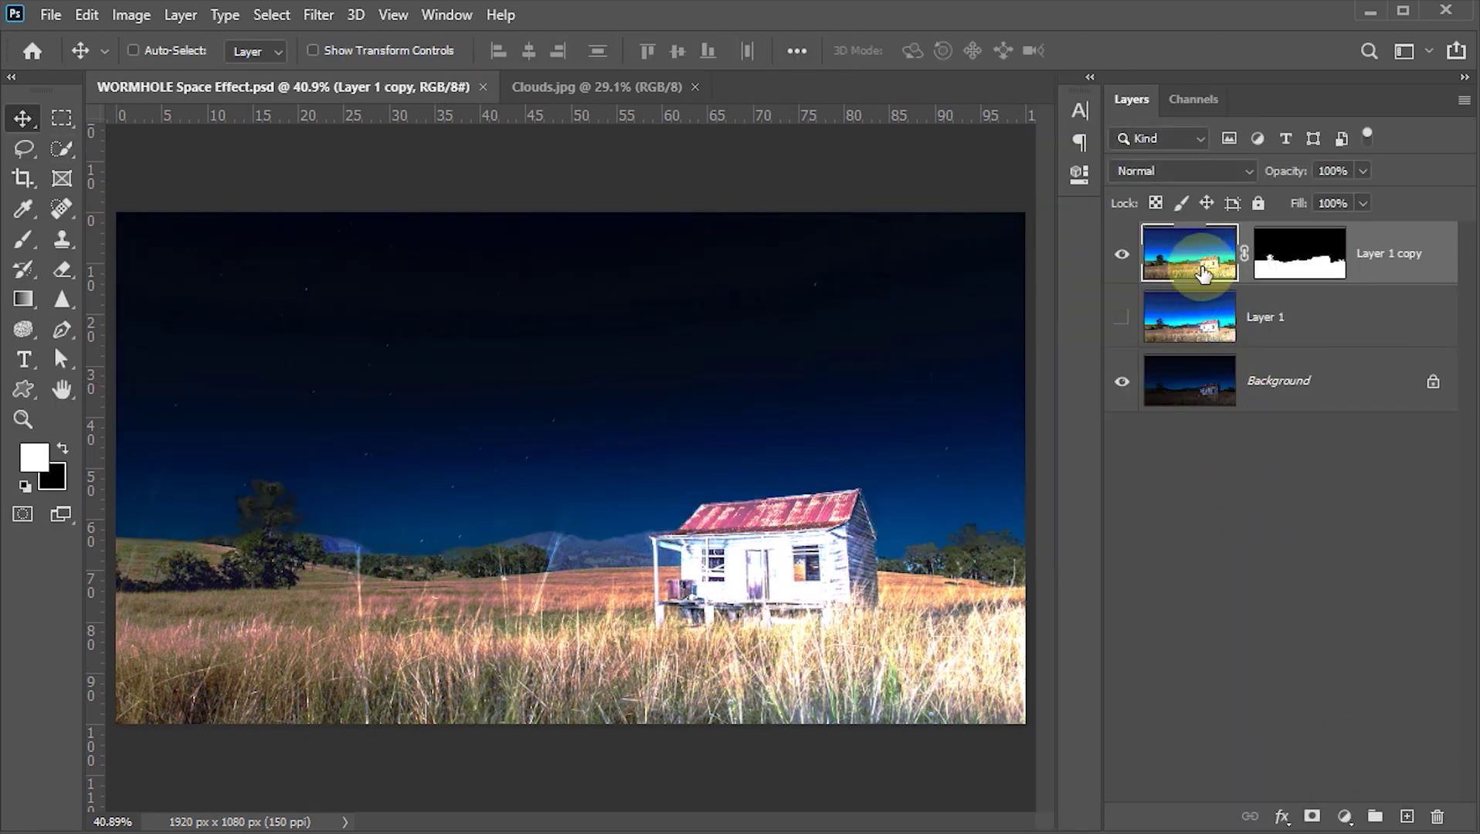
pyautogui.click(558, 336)
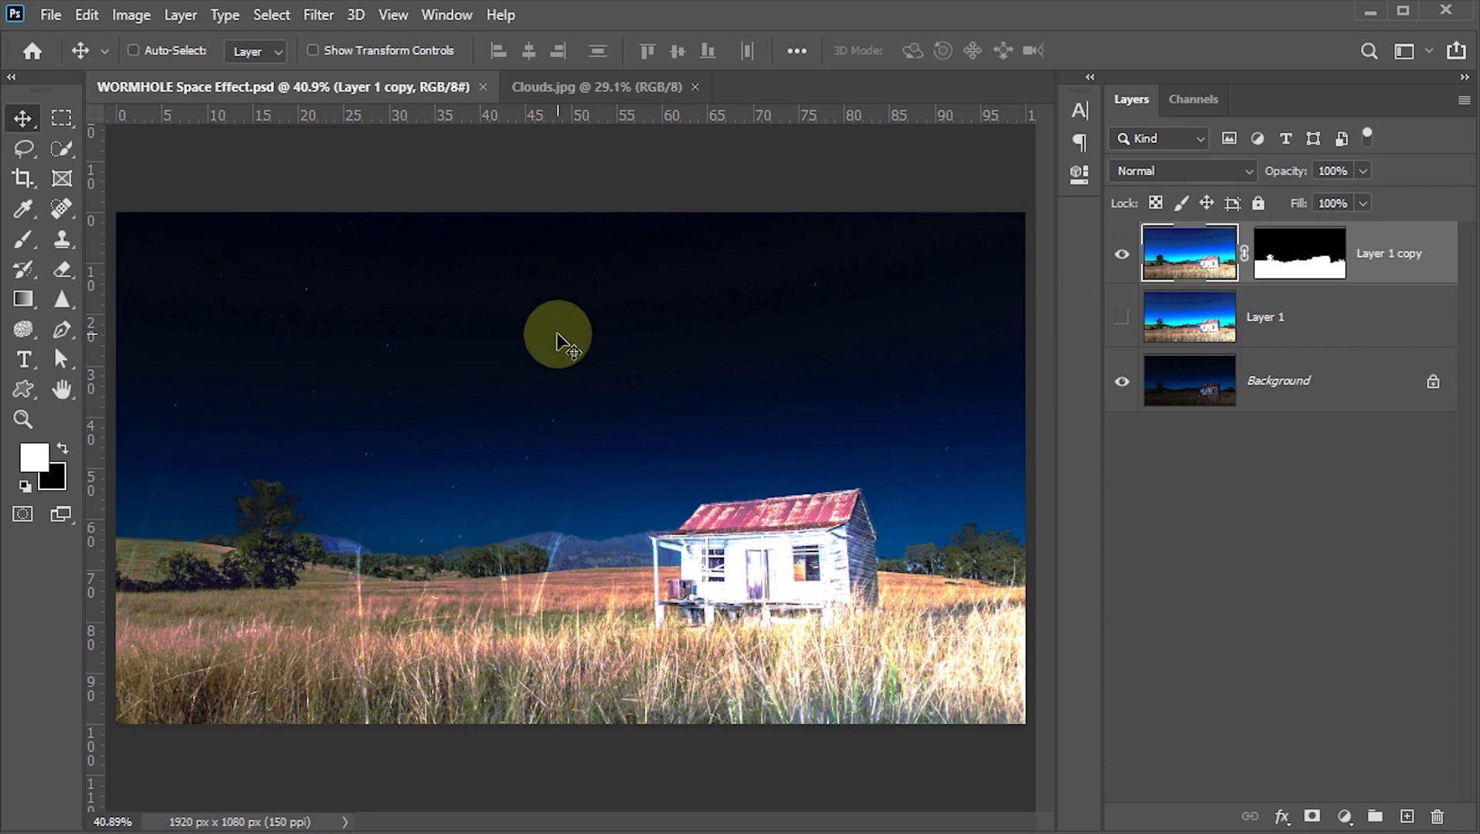
pyautogui.click(1121, 383)
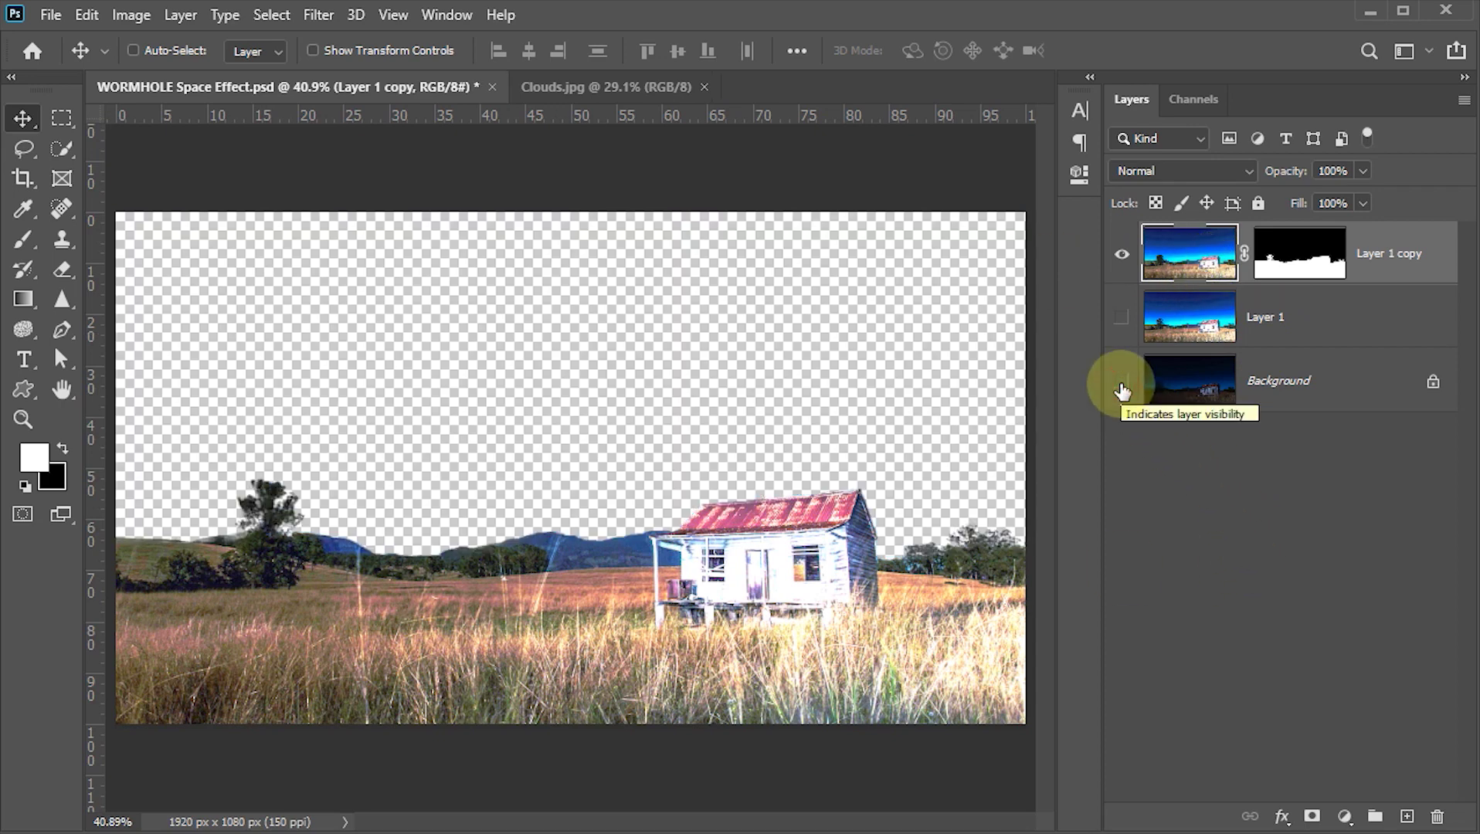
pyautogui.click(1121, 386)
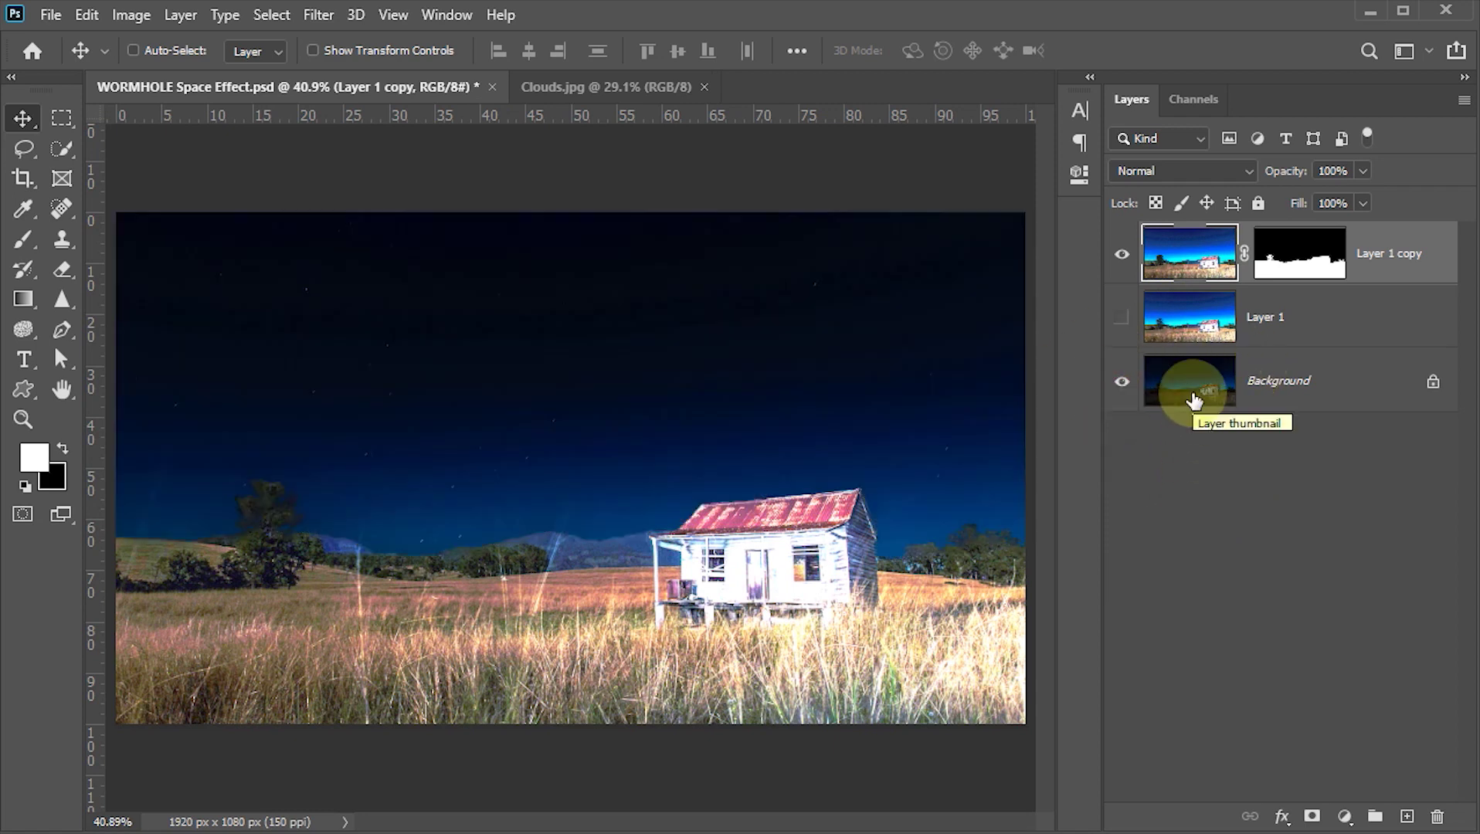
pyautogui.click(1183, 254)
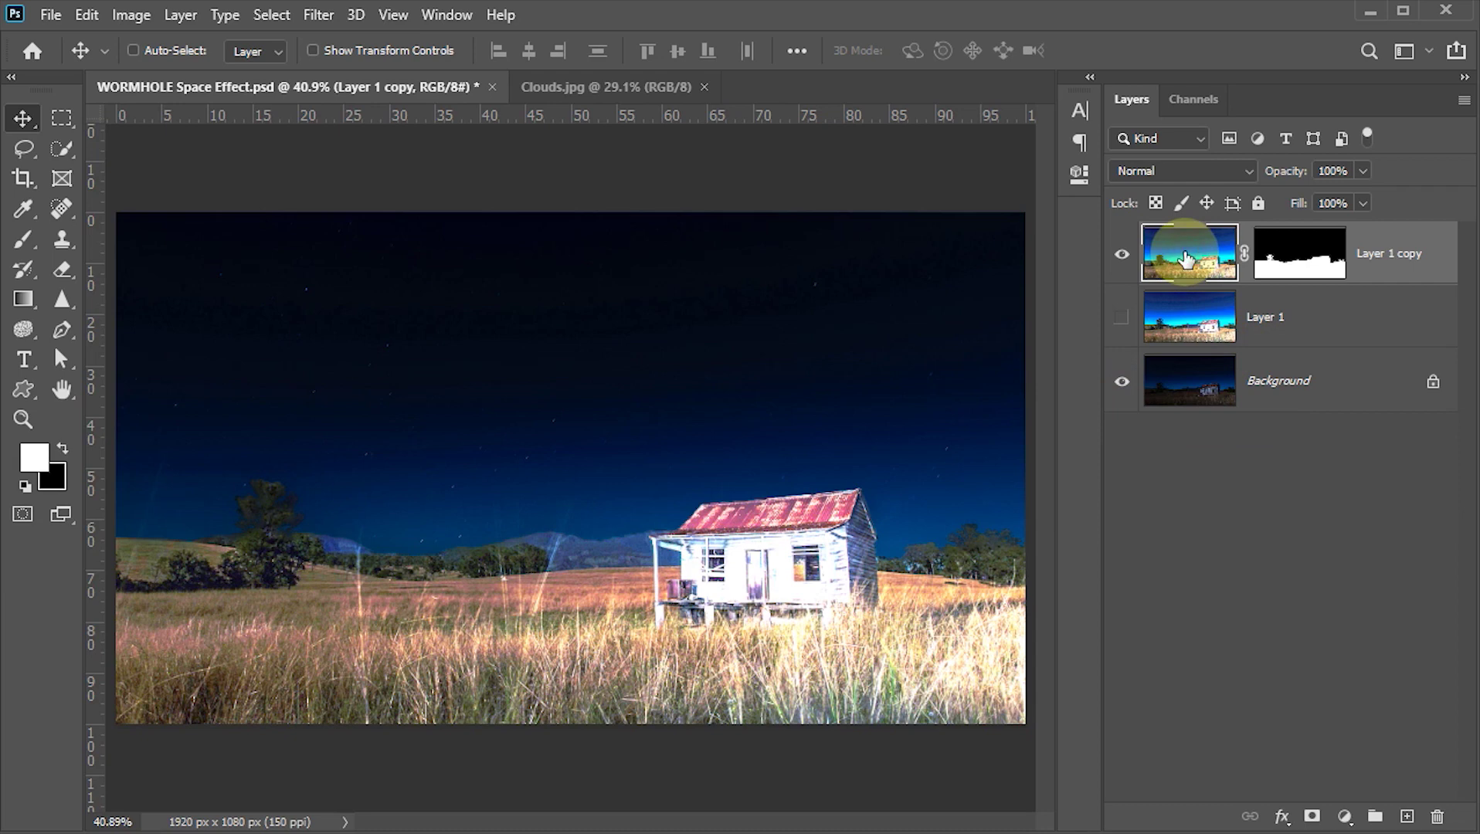
# - Unlock the Background as Layer 0, move the ground mask onto it, and delete both Layer 1 layers
pyautogui.click(1283, 386)
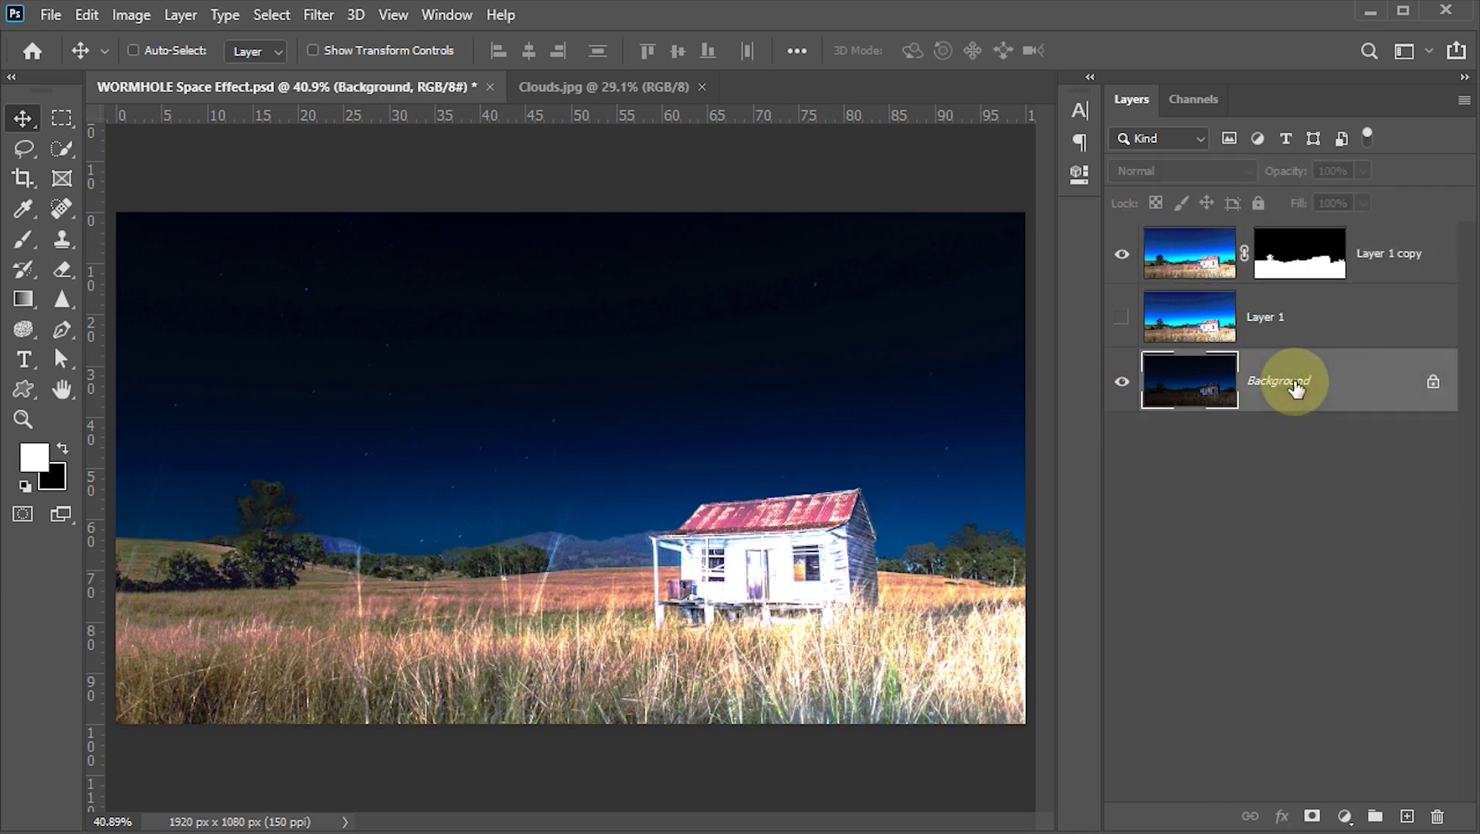
pyautogui.click(1430, 386)
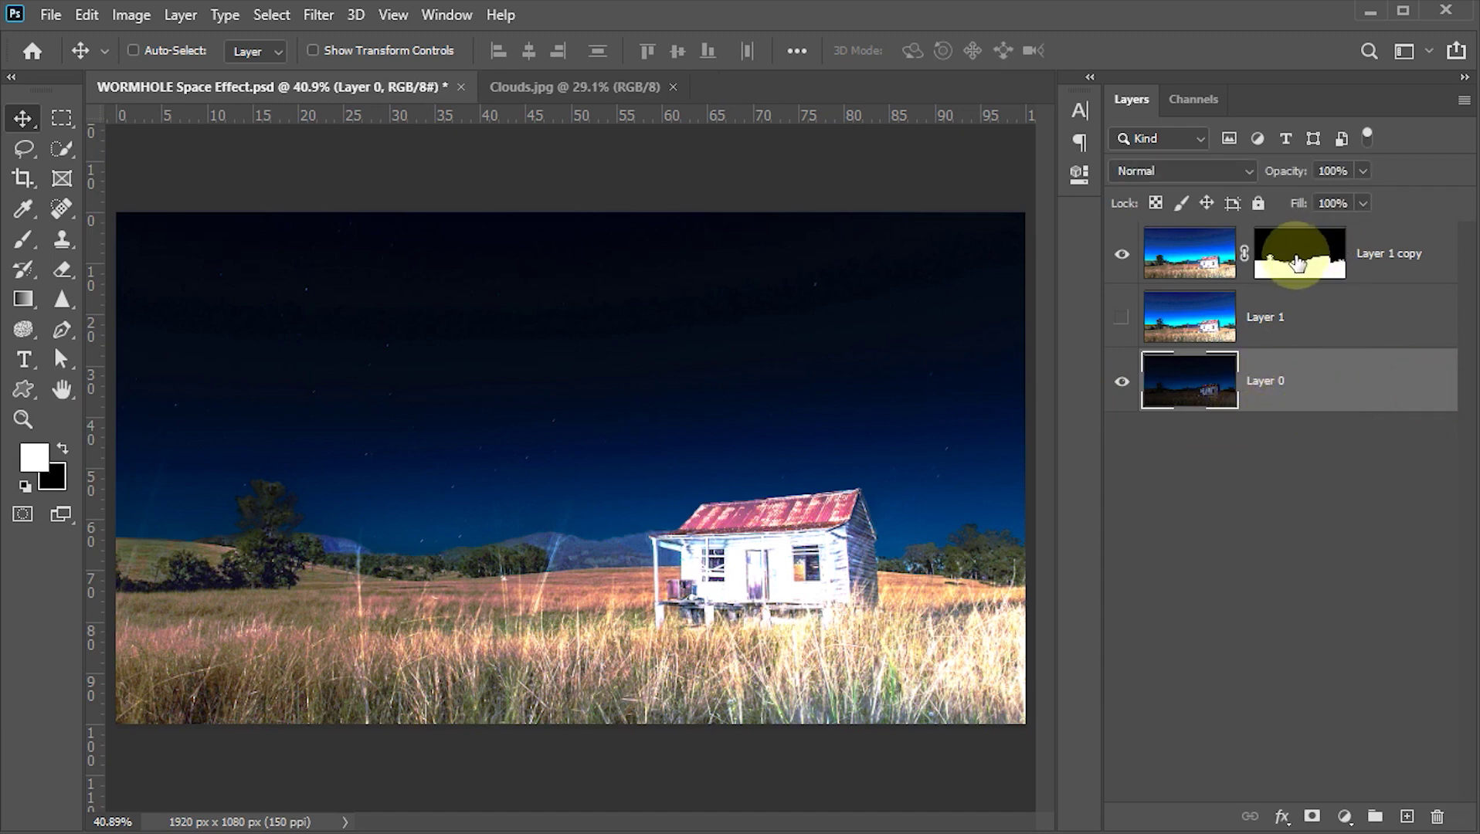
pyautogui.moveTo(1295, 260); pyautogui.dragTo(1305, 380)
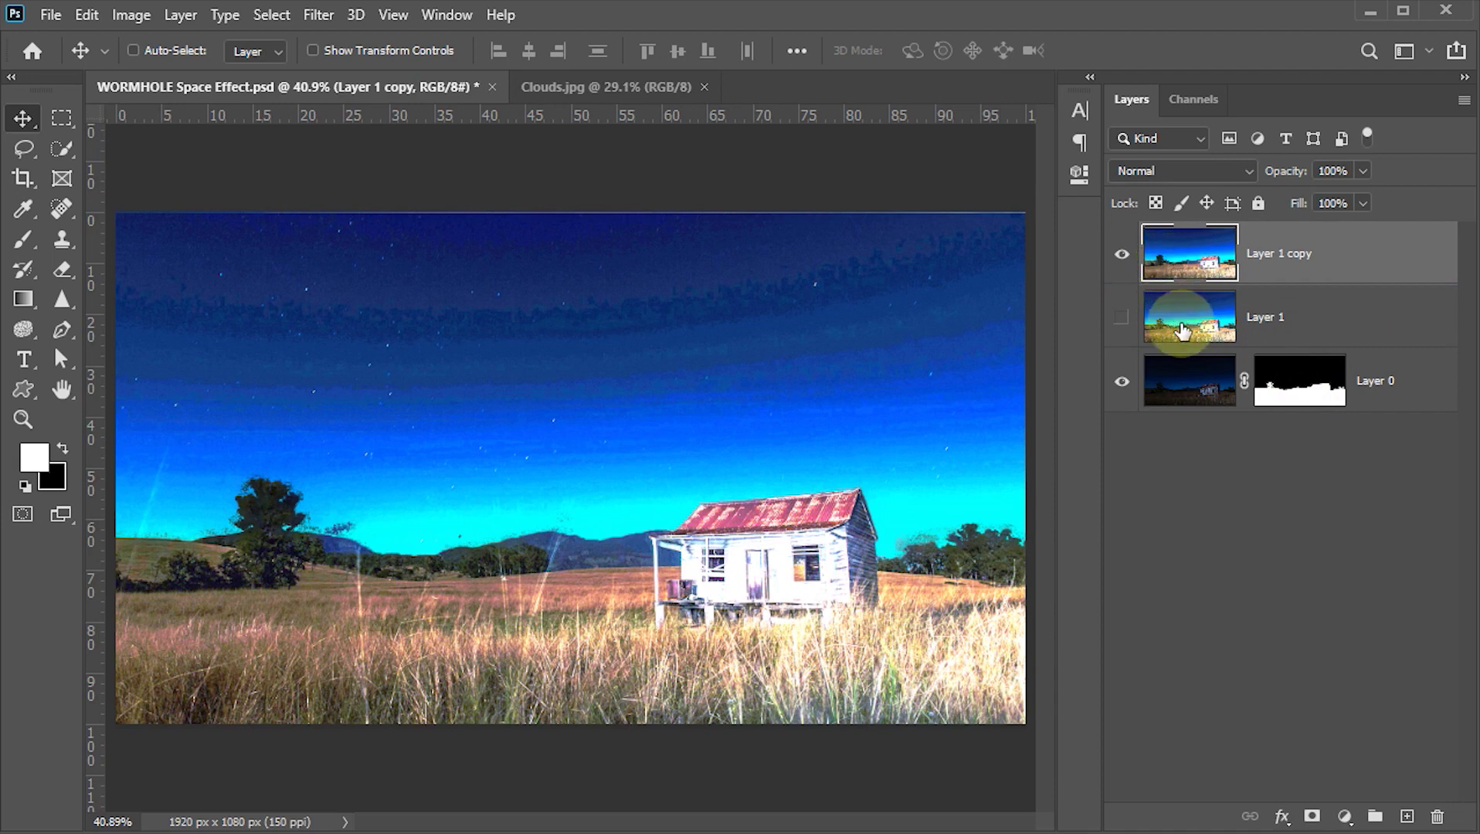
pyautogui.keyDown('shift'); pyautogui.click(1181, 324); pyautogui.keyUp('shift')
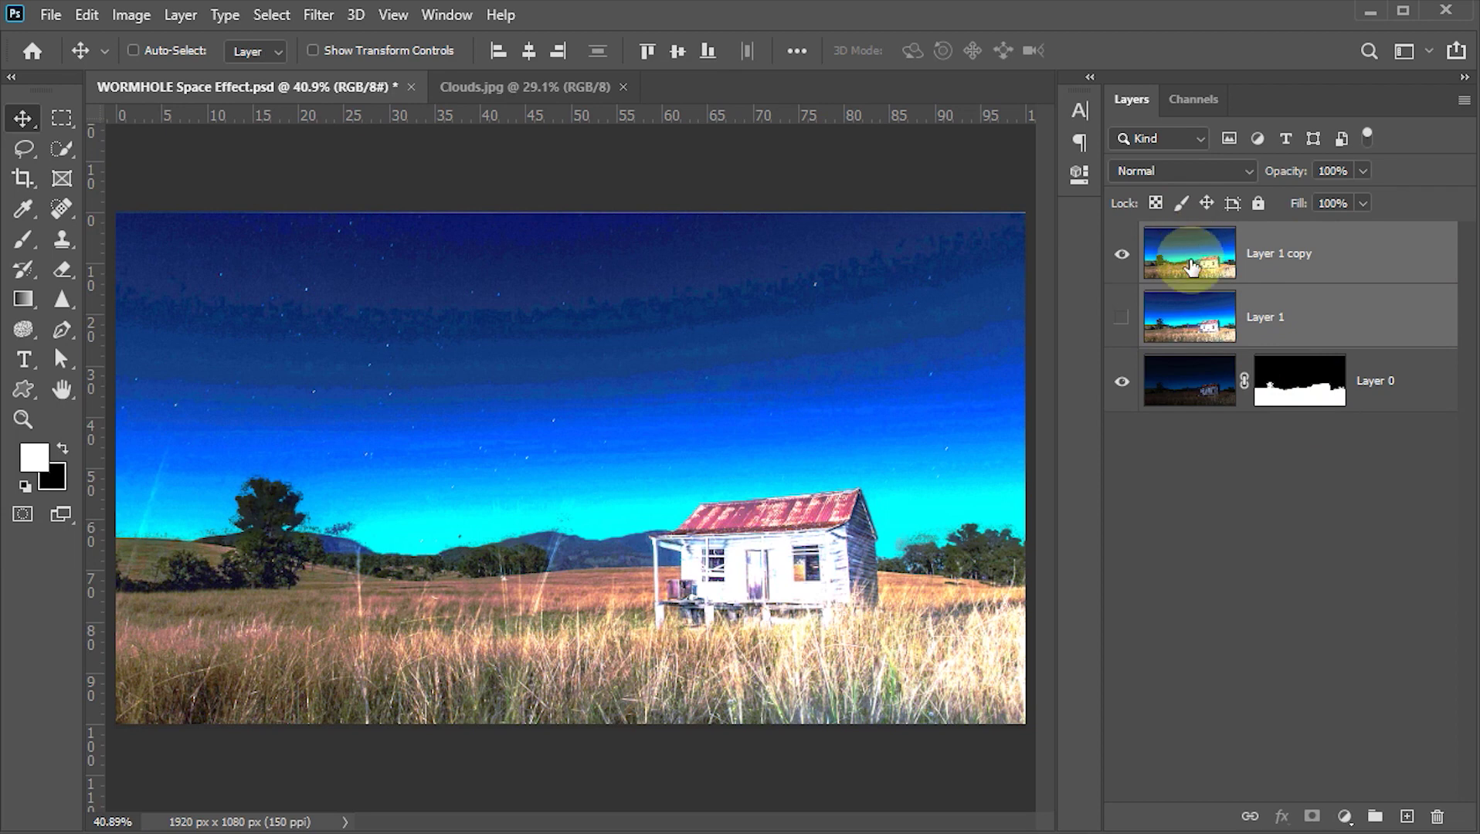
pyautogui.moveTo(1190, 266); pyautogui.dragTo(1437, 820)
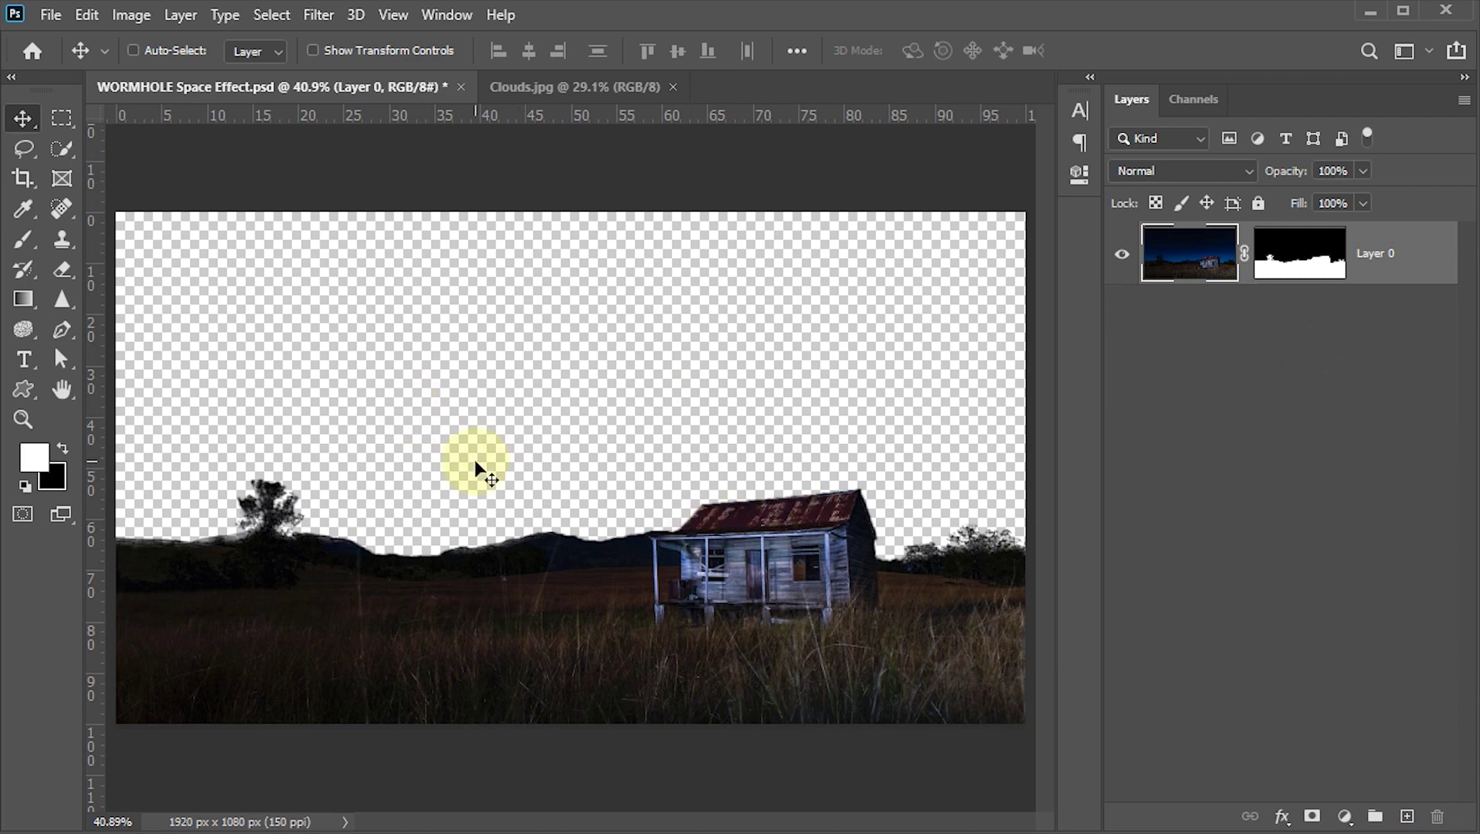
# - Save the composite and zoom out to see space around the canvas
pyautogui.hotkey('ctrl', 's')
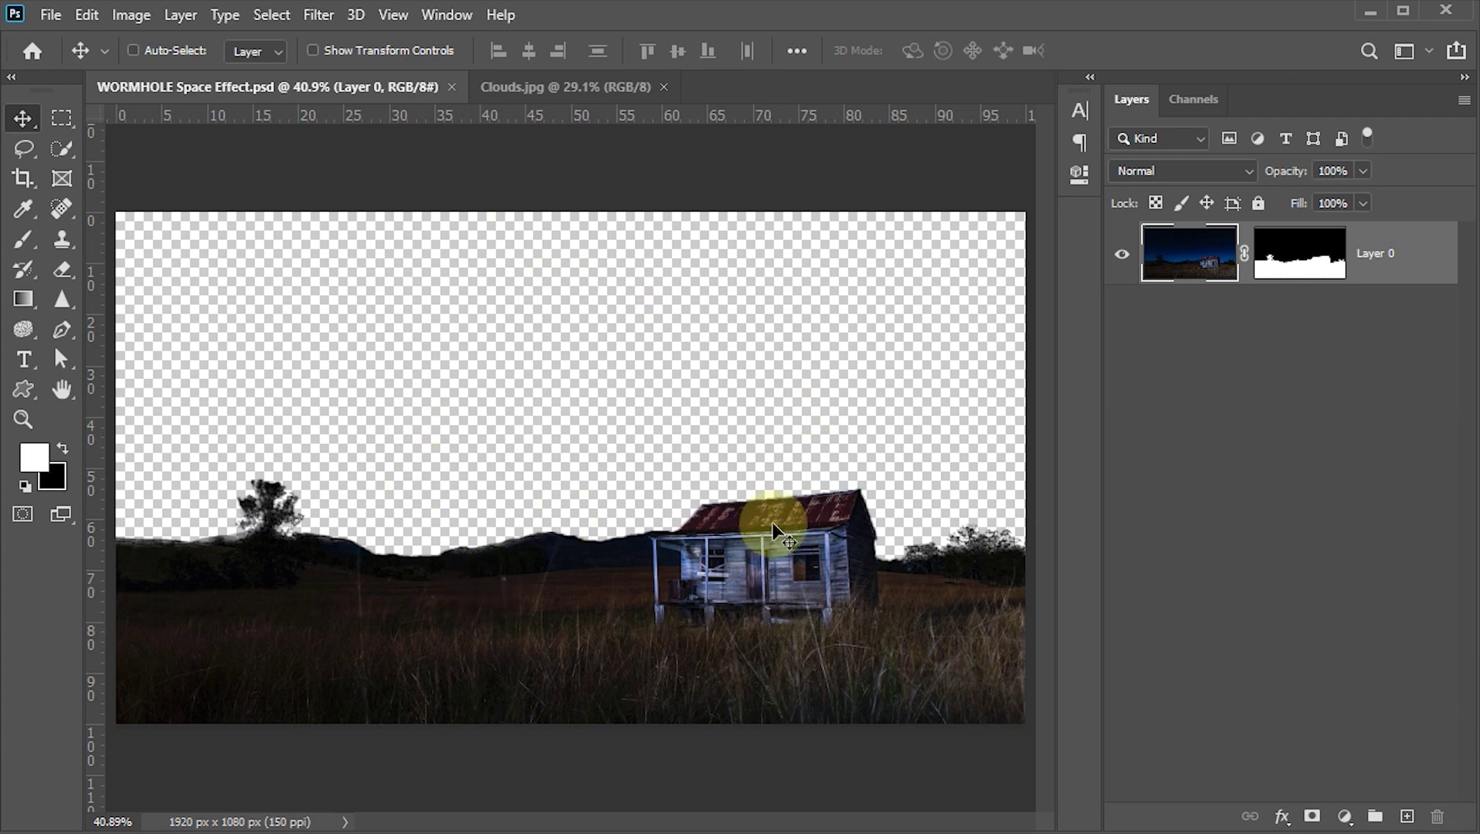
pyautogui.hotkey('ctrl', '-')
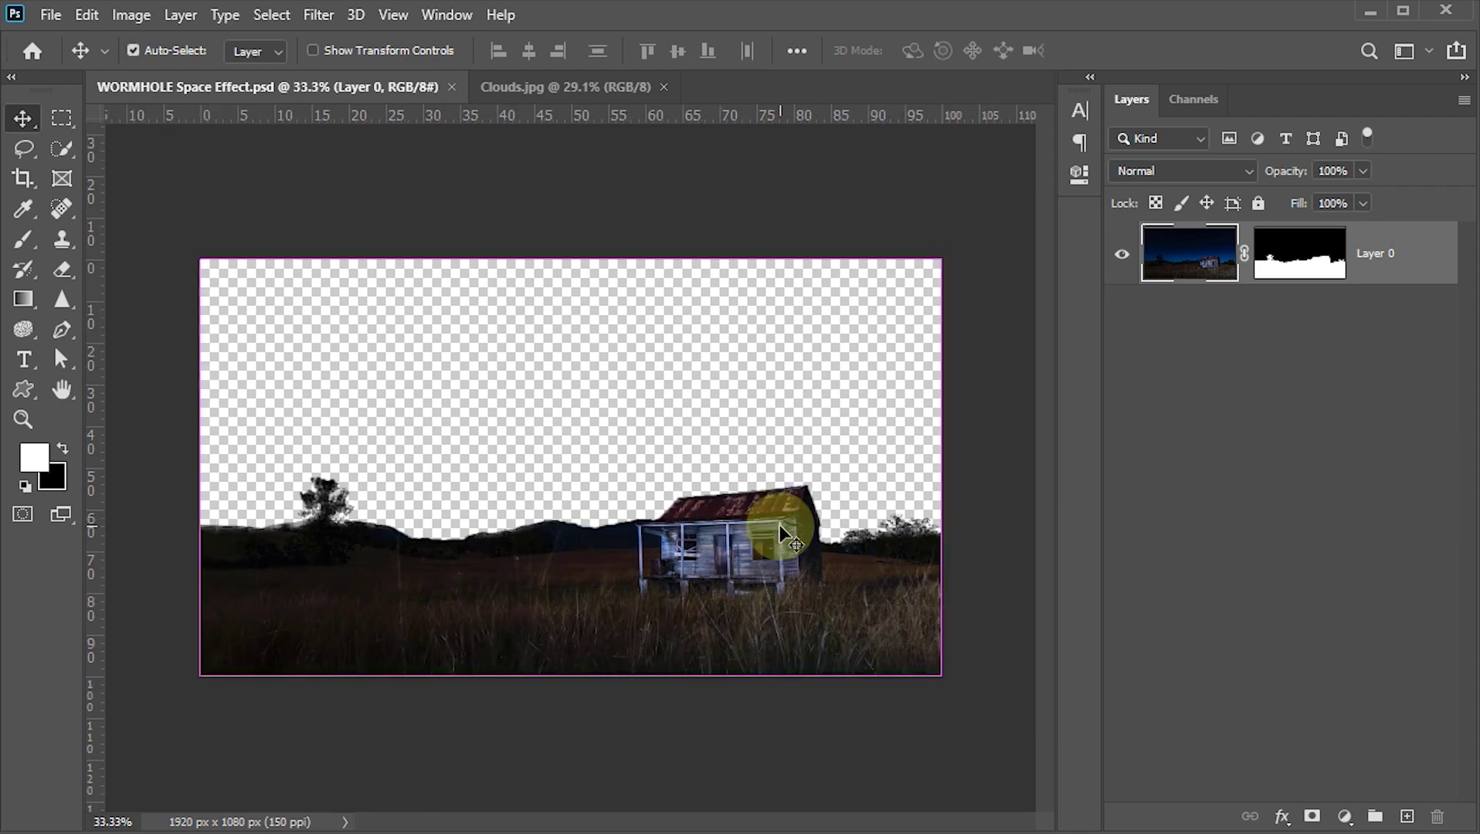
pyautogui.hotkey('ctrl', '-')
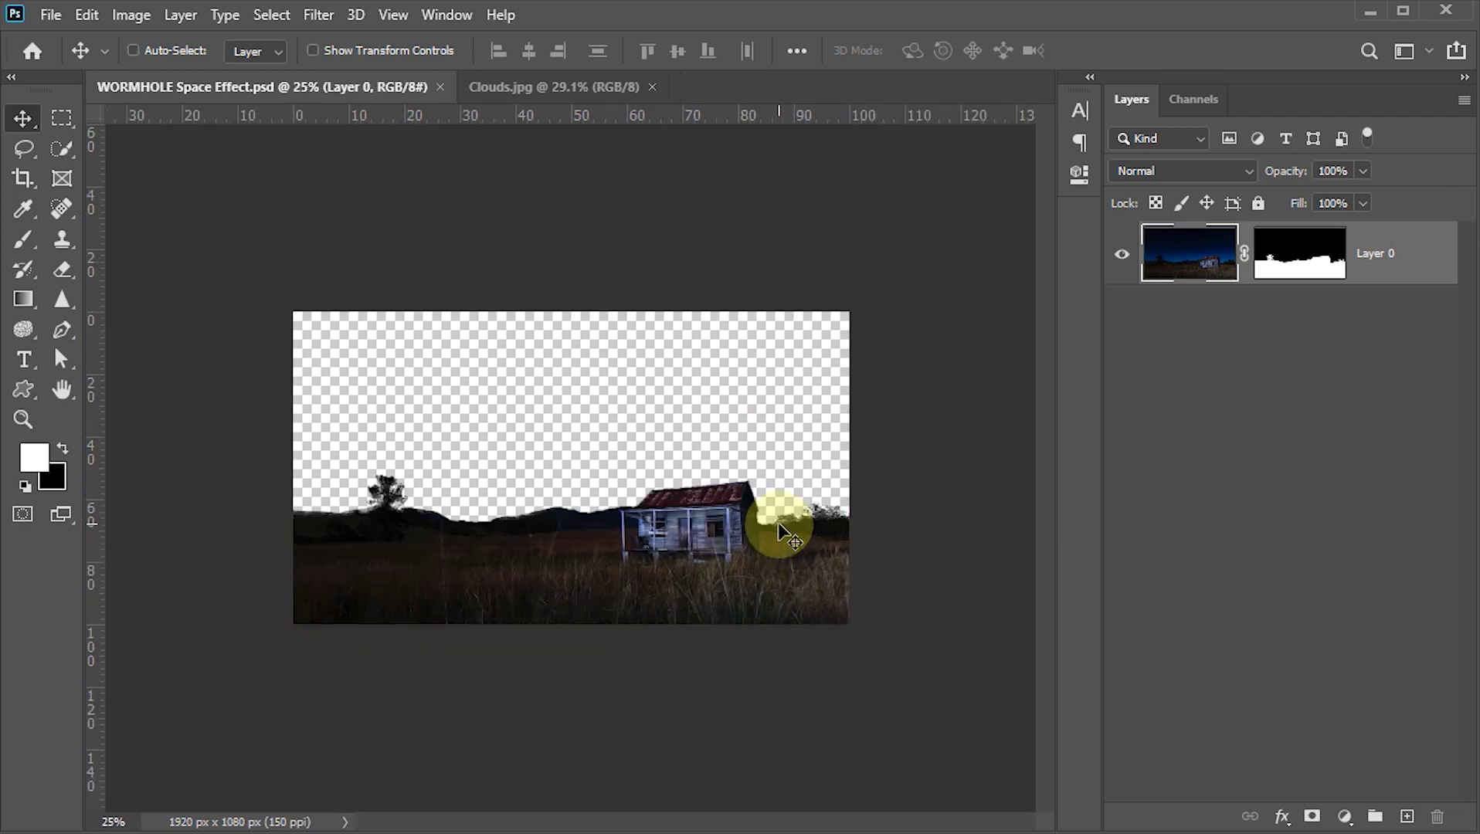
# - Crop-extend the canvas upward to 1920×1600, adding transparent space above the sky
pyautogui.press('c')
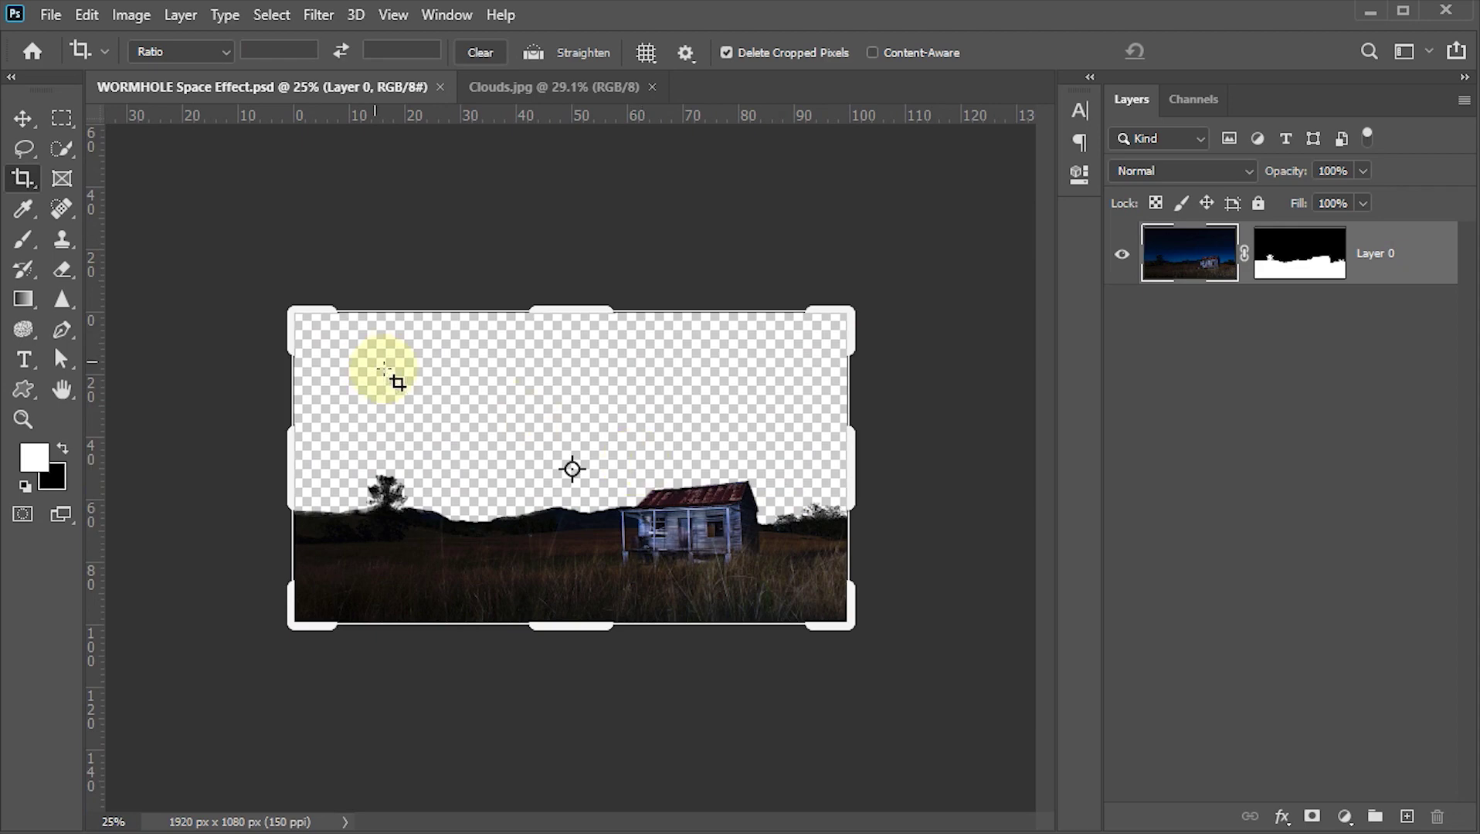
pyautogui.moveTo(20, 176); pyautogui.dragTo(86, 185)
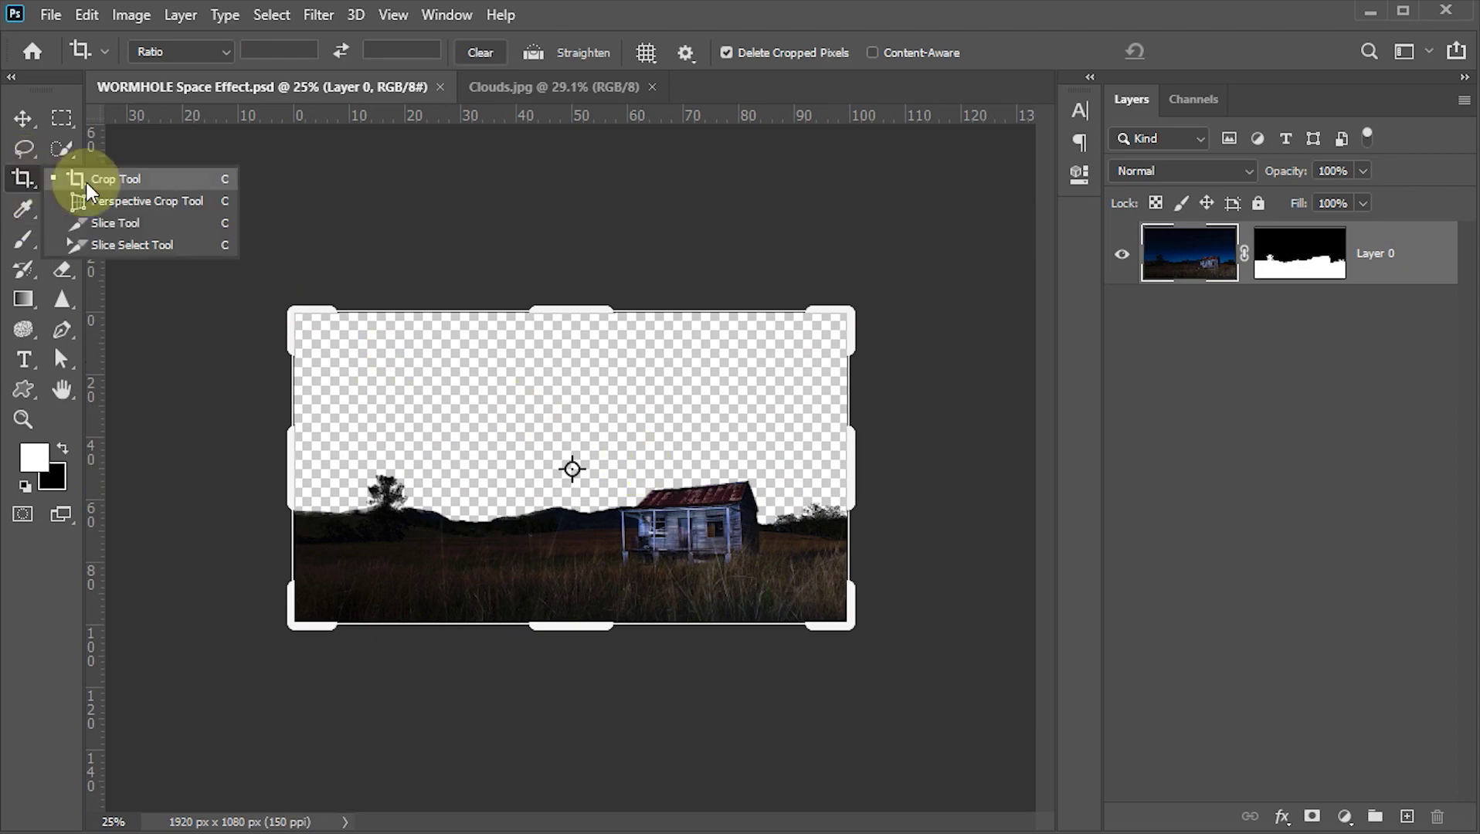
pyautogui.click(87, 186)
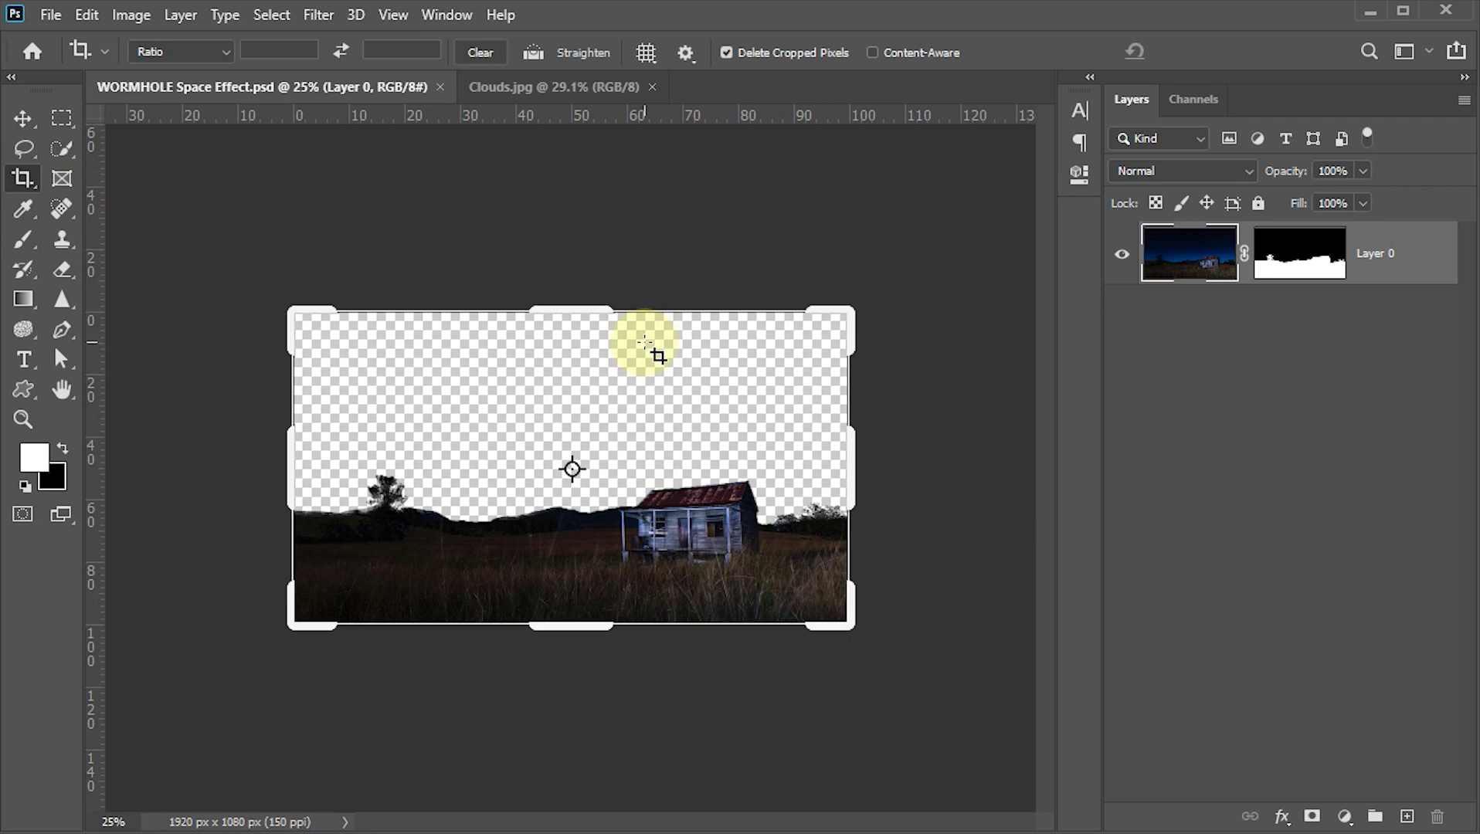
pyautogui.moveTo(576, 307); pyautogui.dragTo(575, 230)
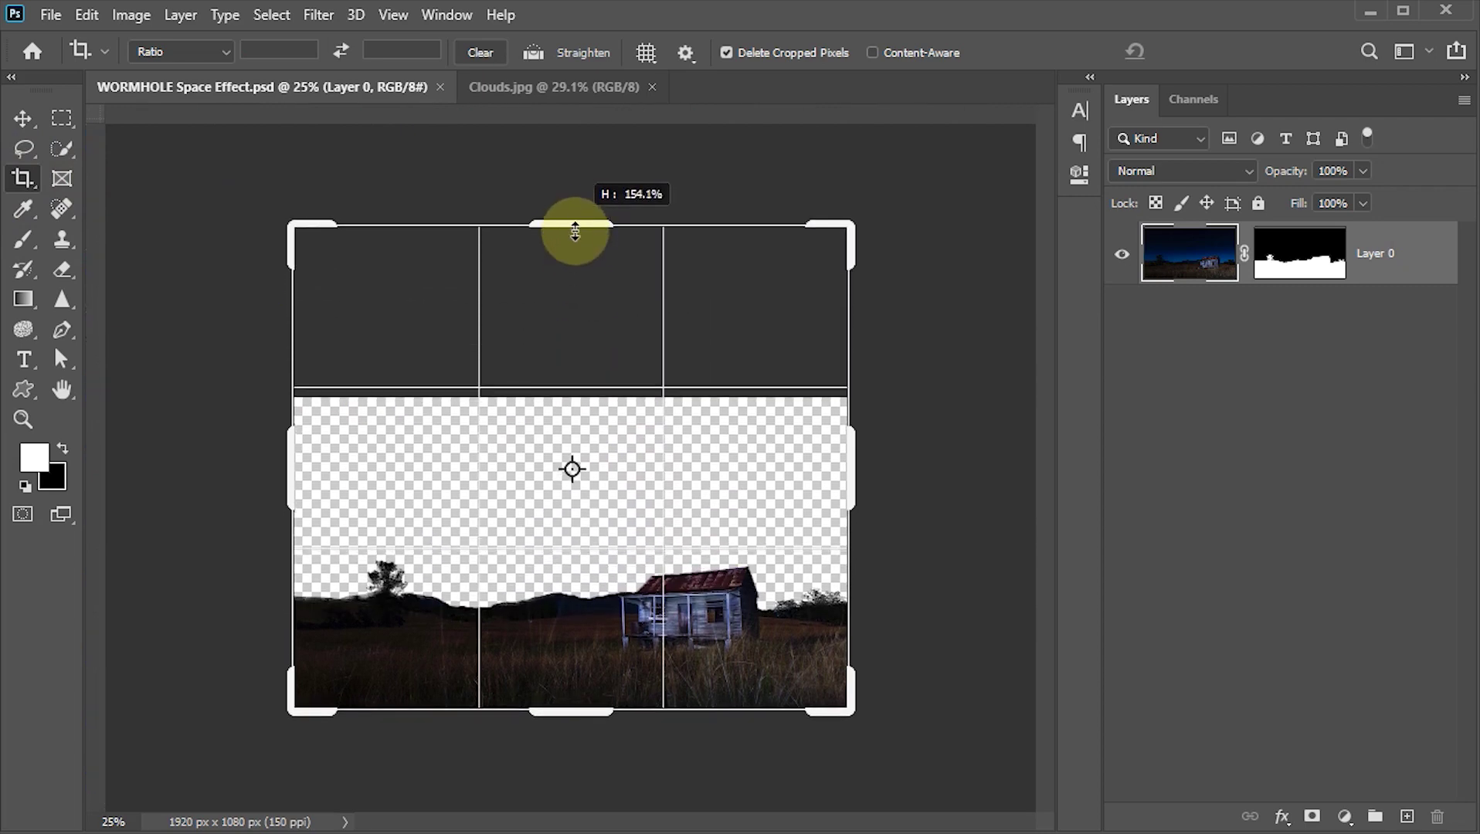
pyautogui.moveTo(574, 230); pyautogui.dragTo(575, 234)
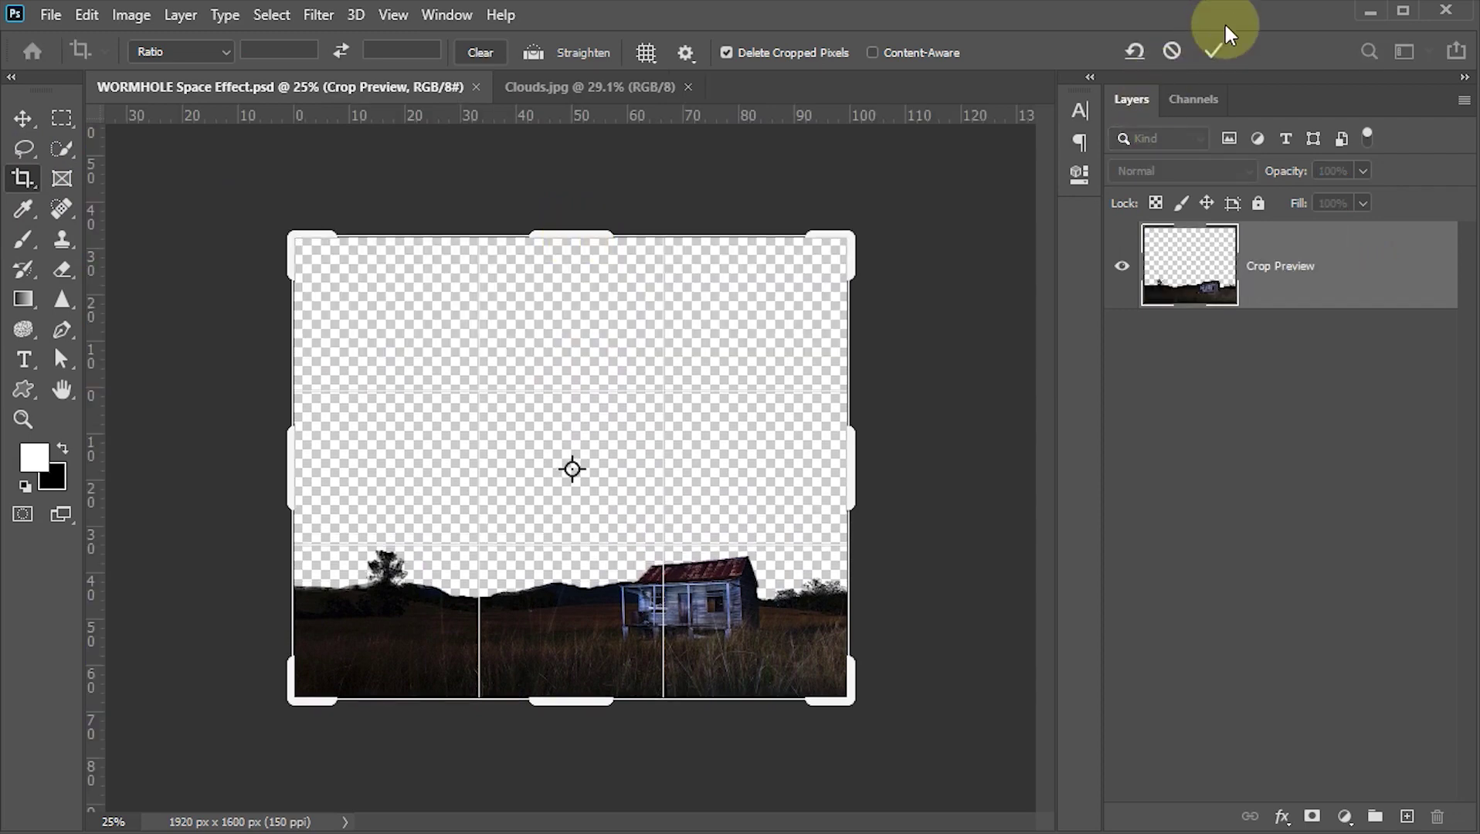
pyautogui.click(1213, 49)
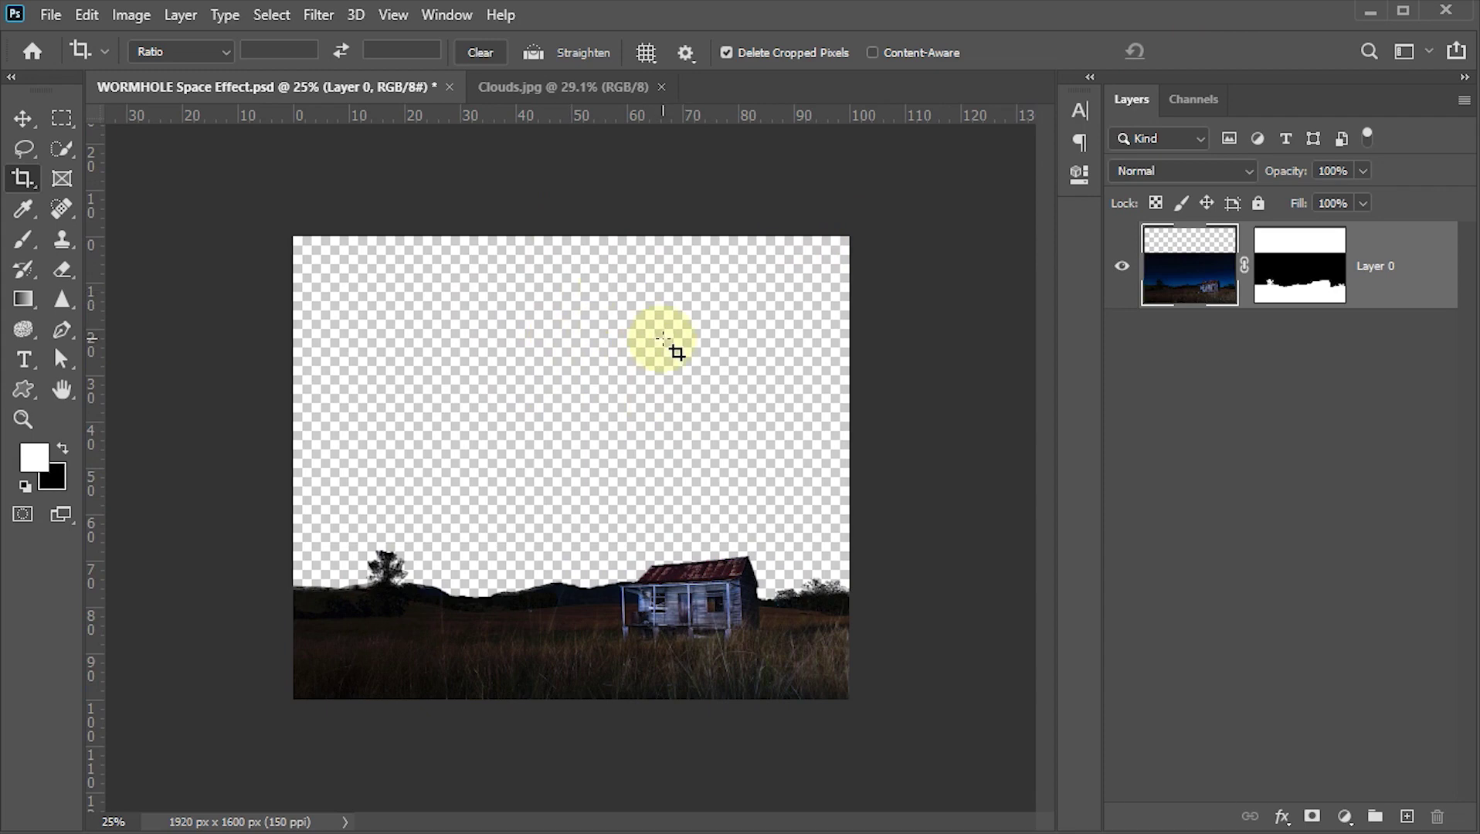
# - Fit the taller canvas to the window, then switch to the Clouds.jpg document
pyautogui.hotkey('ctrl', '0')
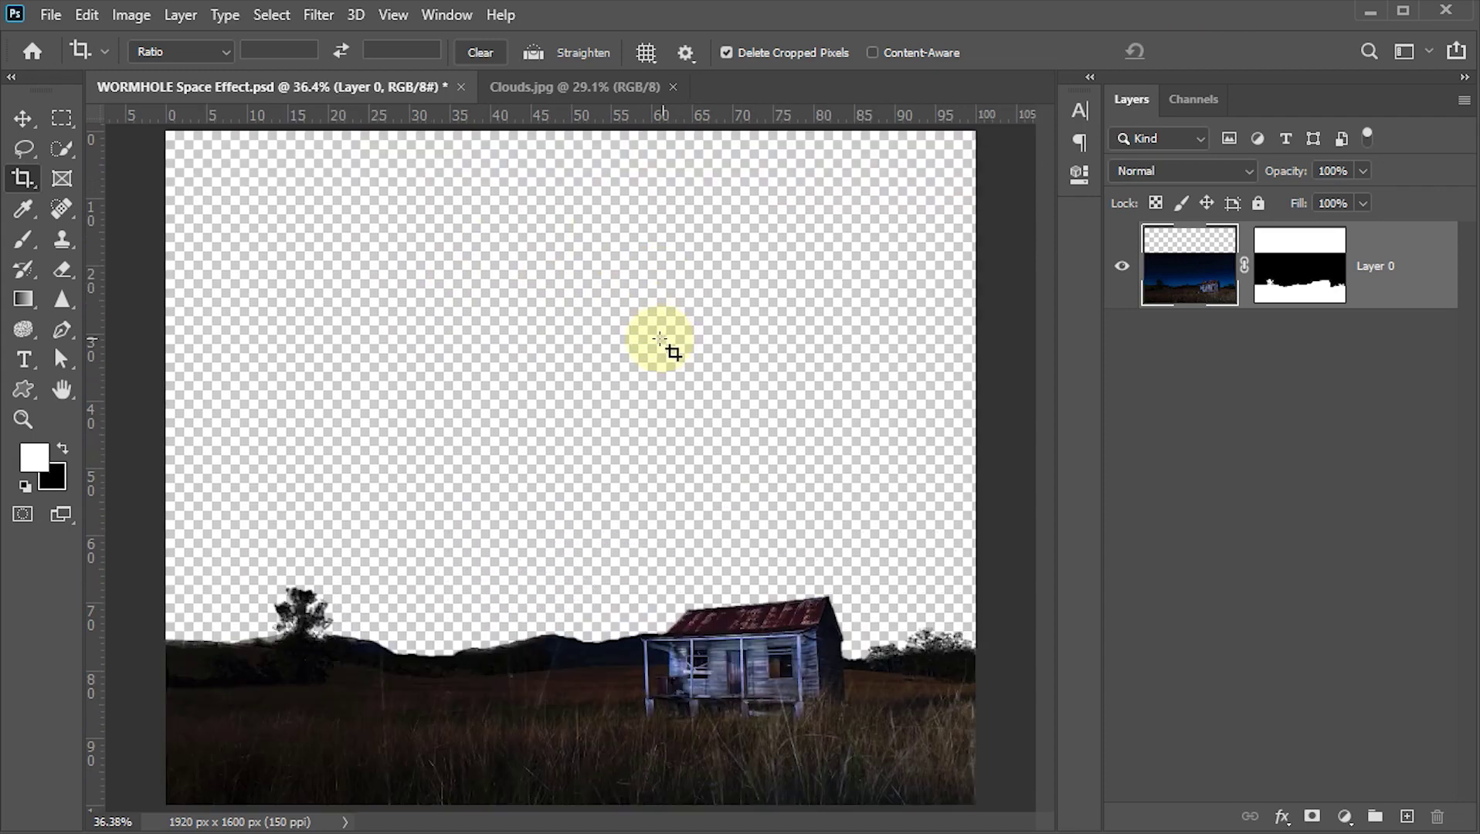
pyautogui.press('v')
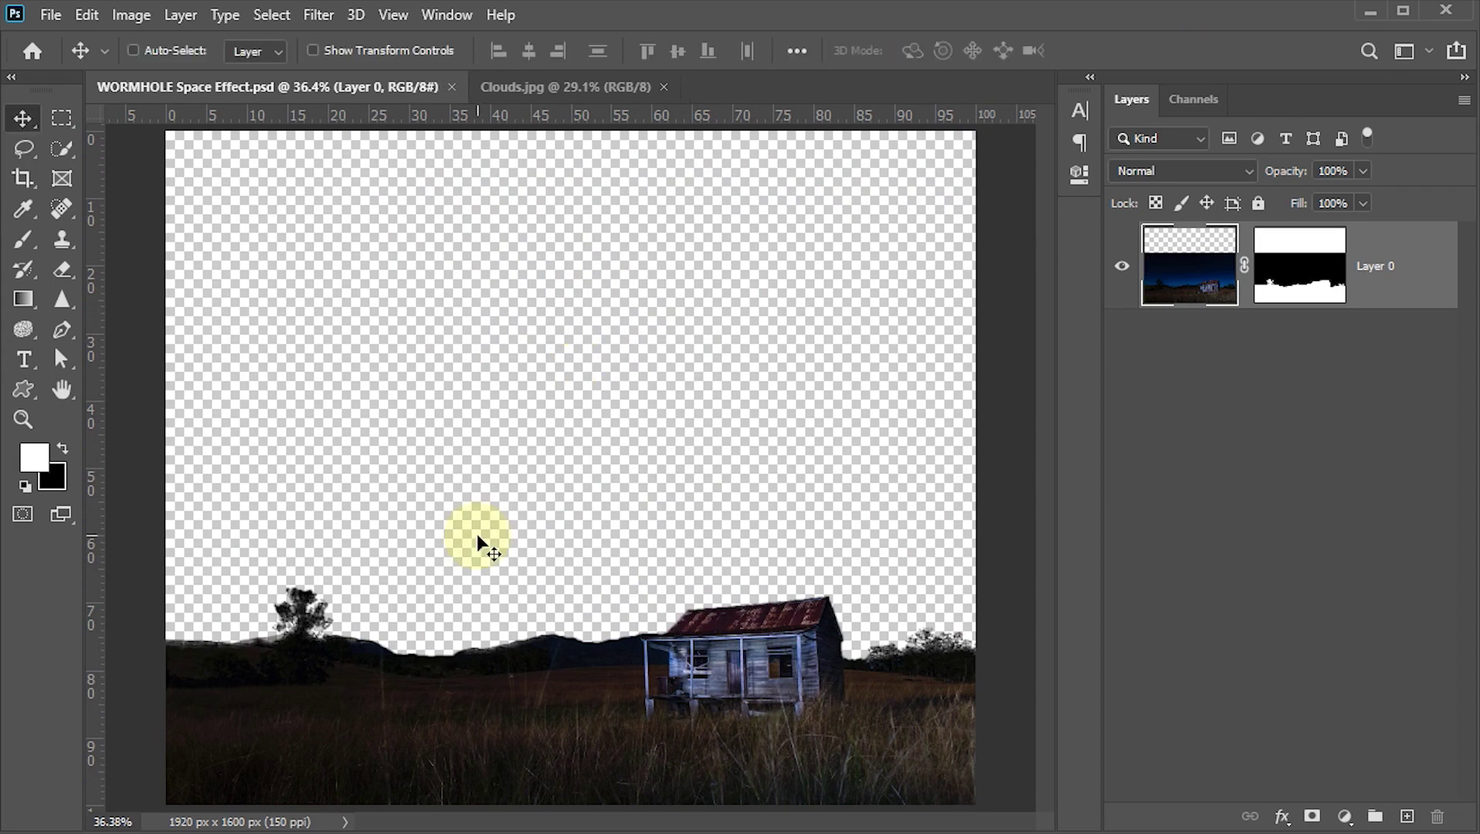
pyautogui.click(527, 82)
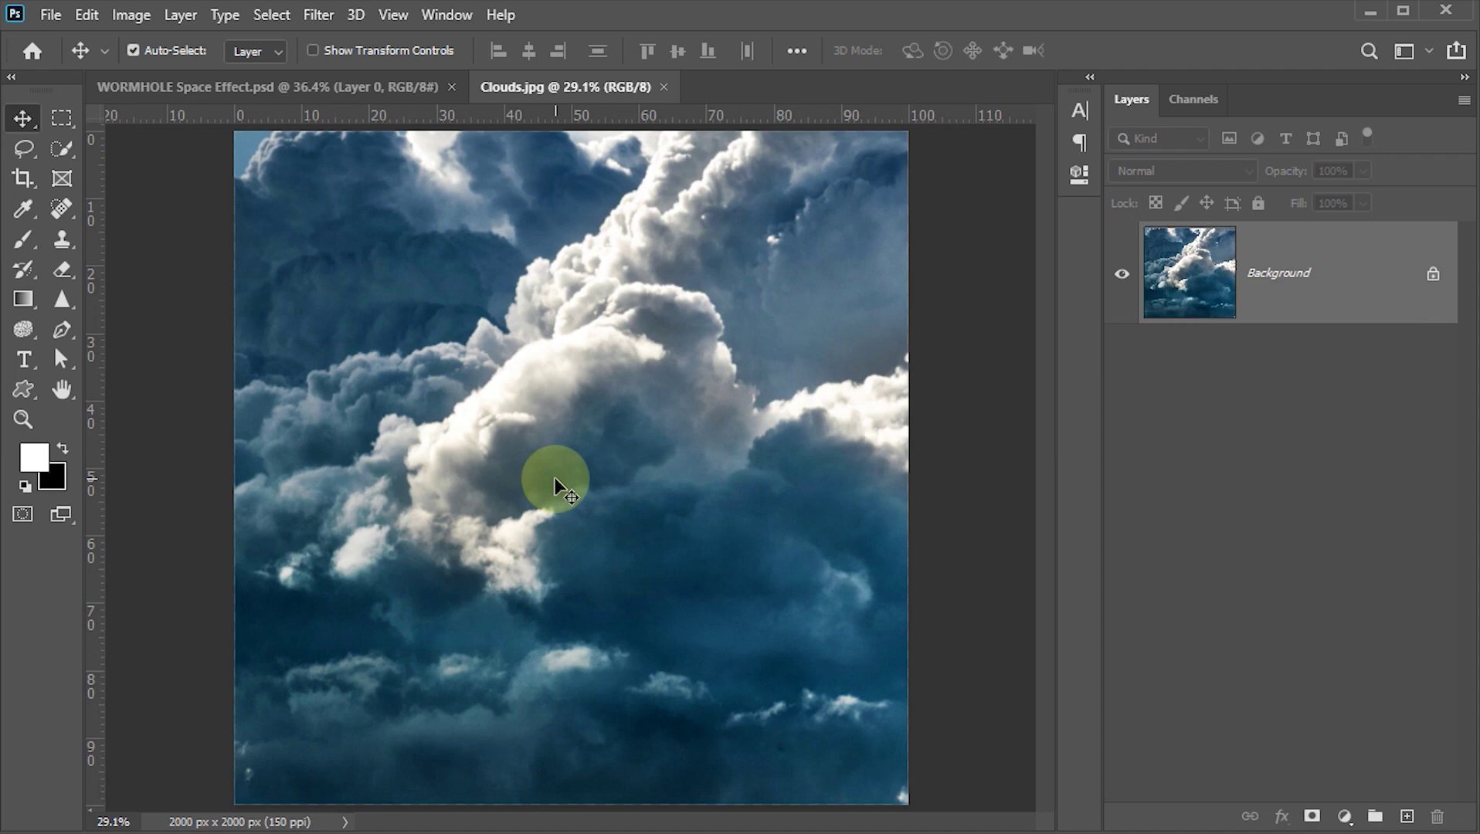
# - Duplicate the clouds into Layer 1 and apply Polar Coordinates, Rectangular to Polar
pyautogui.hotkey('ctrl', 'j')
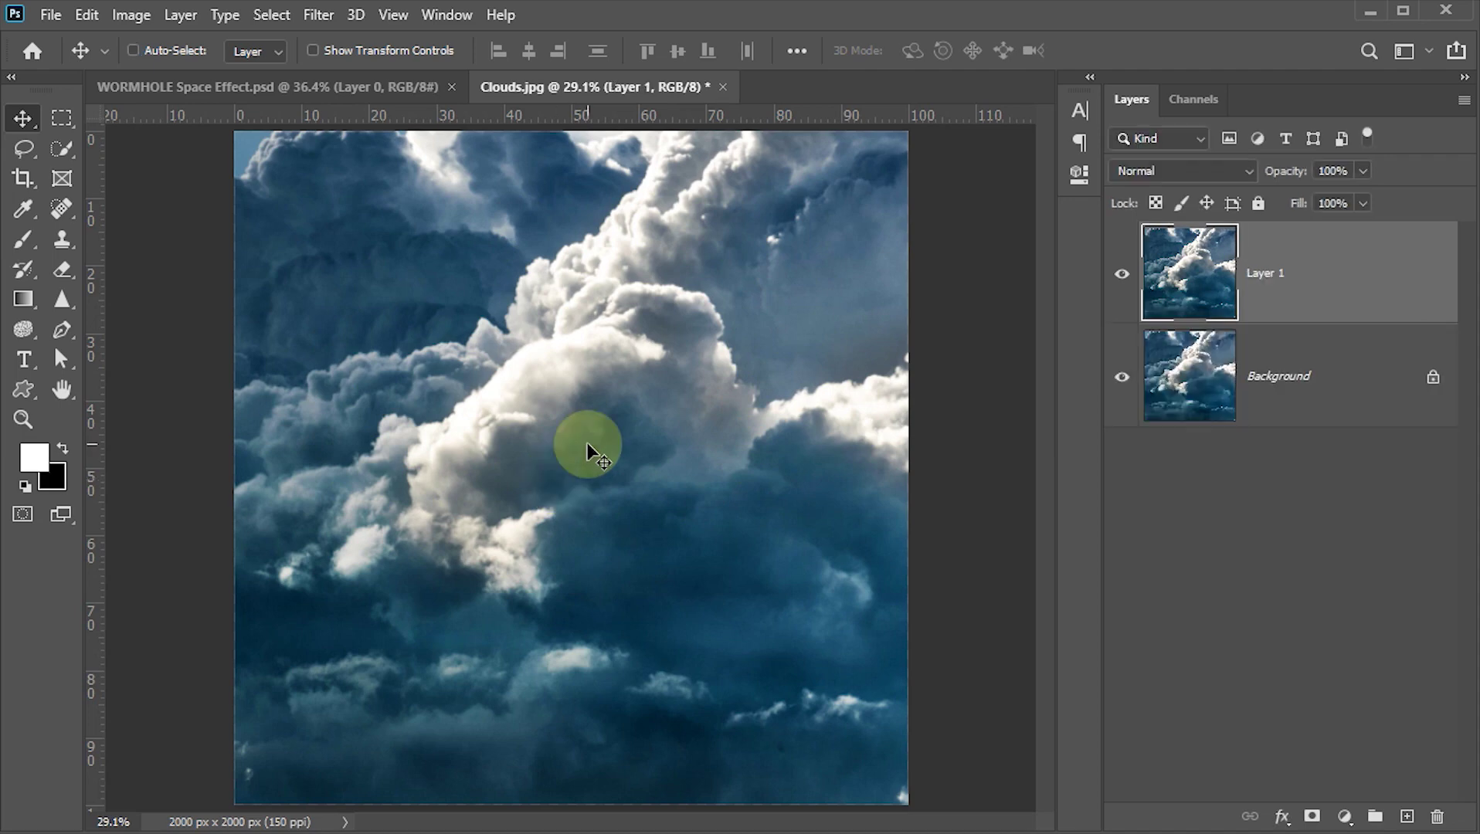
pyautogui.click(319, 15)
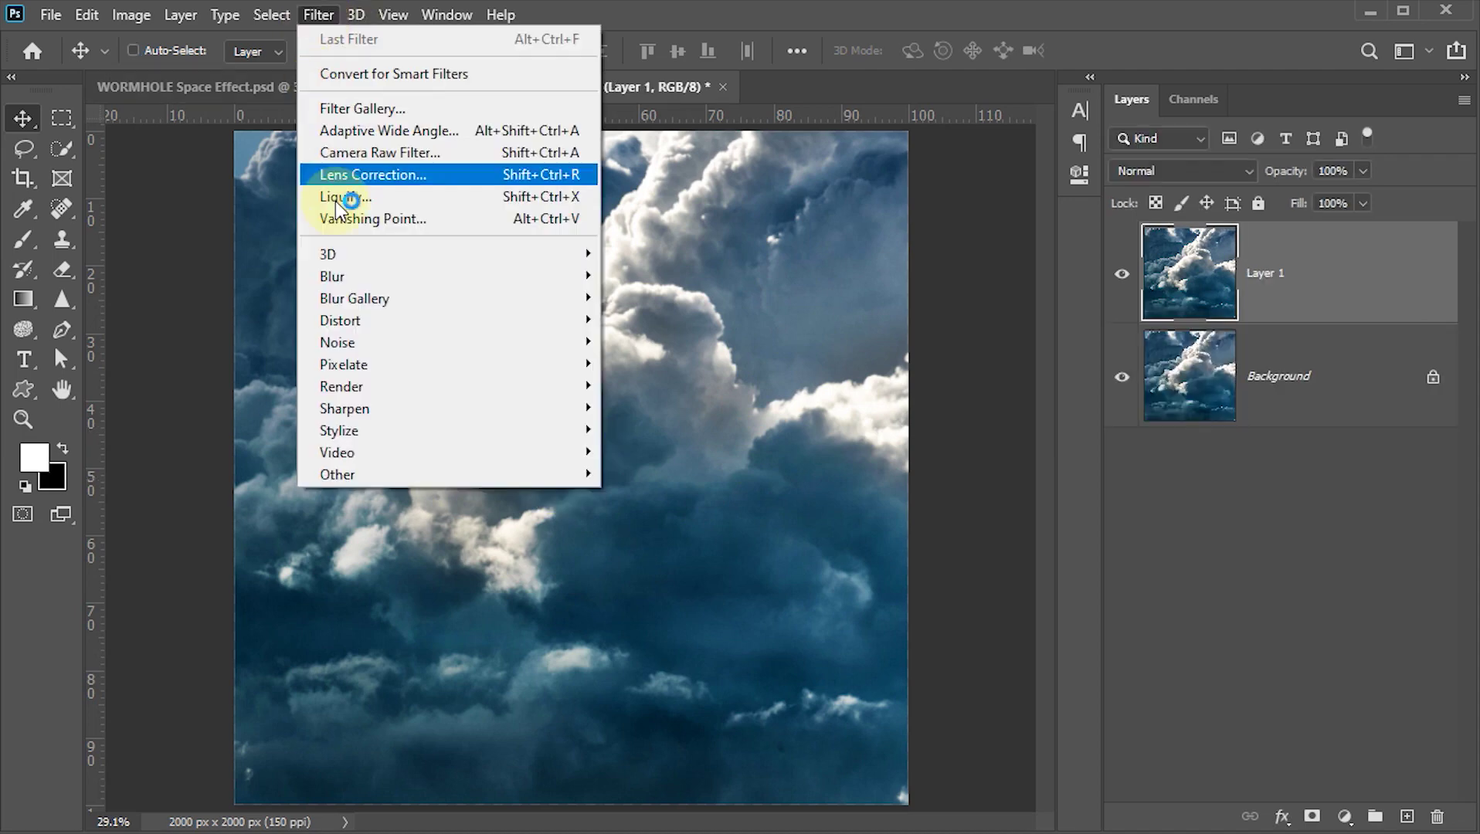
pyautogui.moveTo(340, 321)
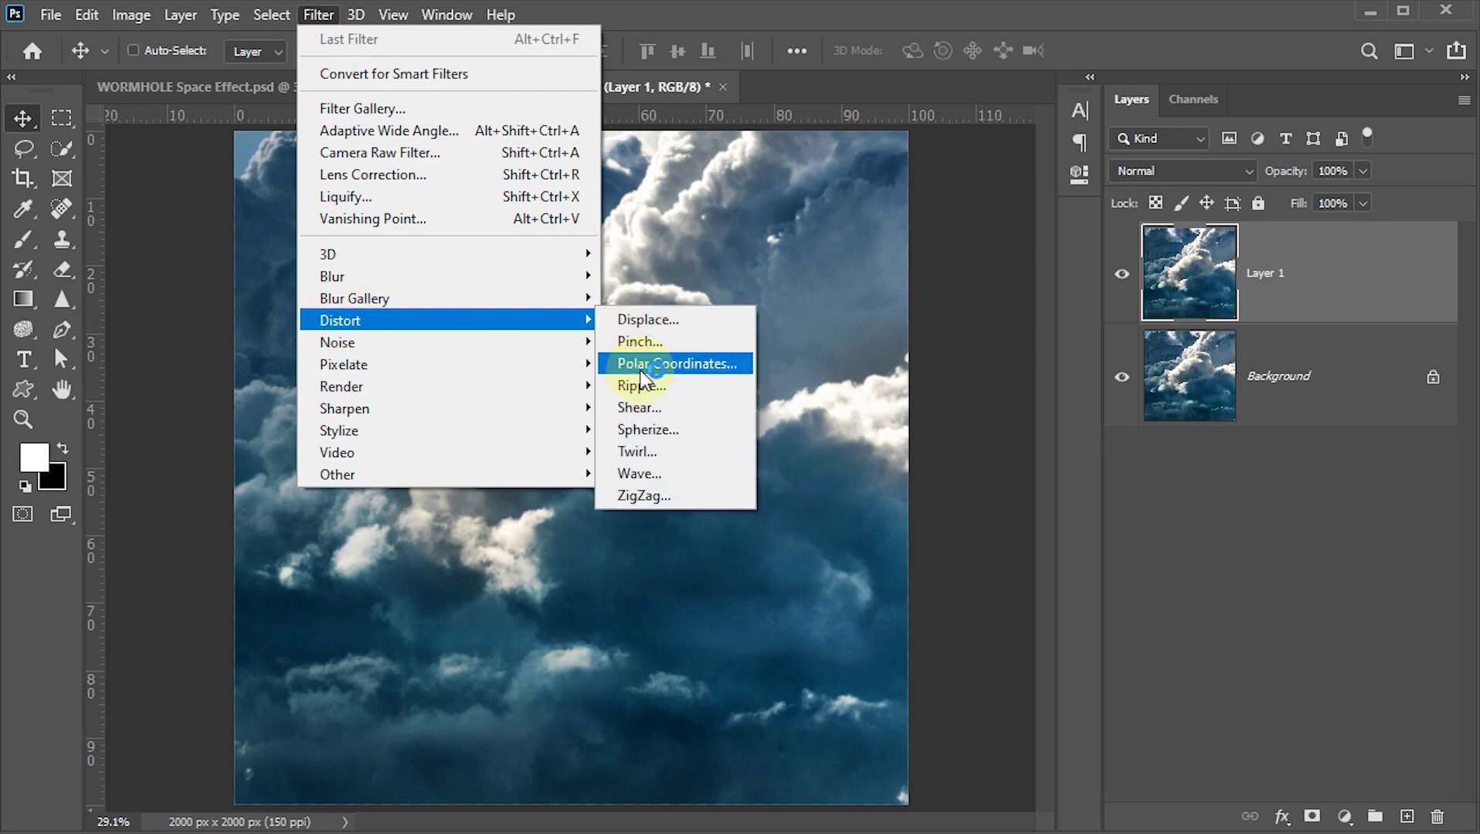
pyautogui.click(640, 369)
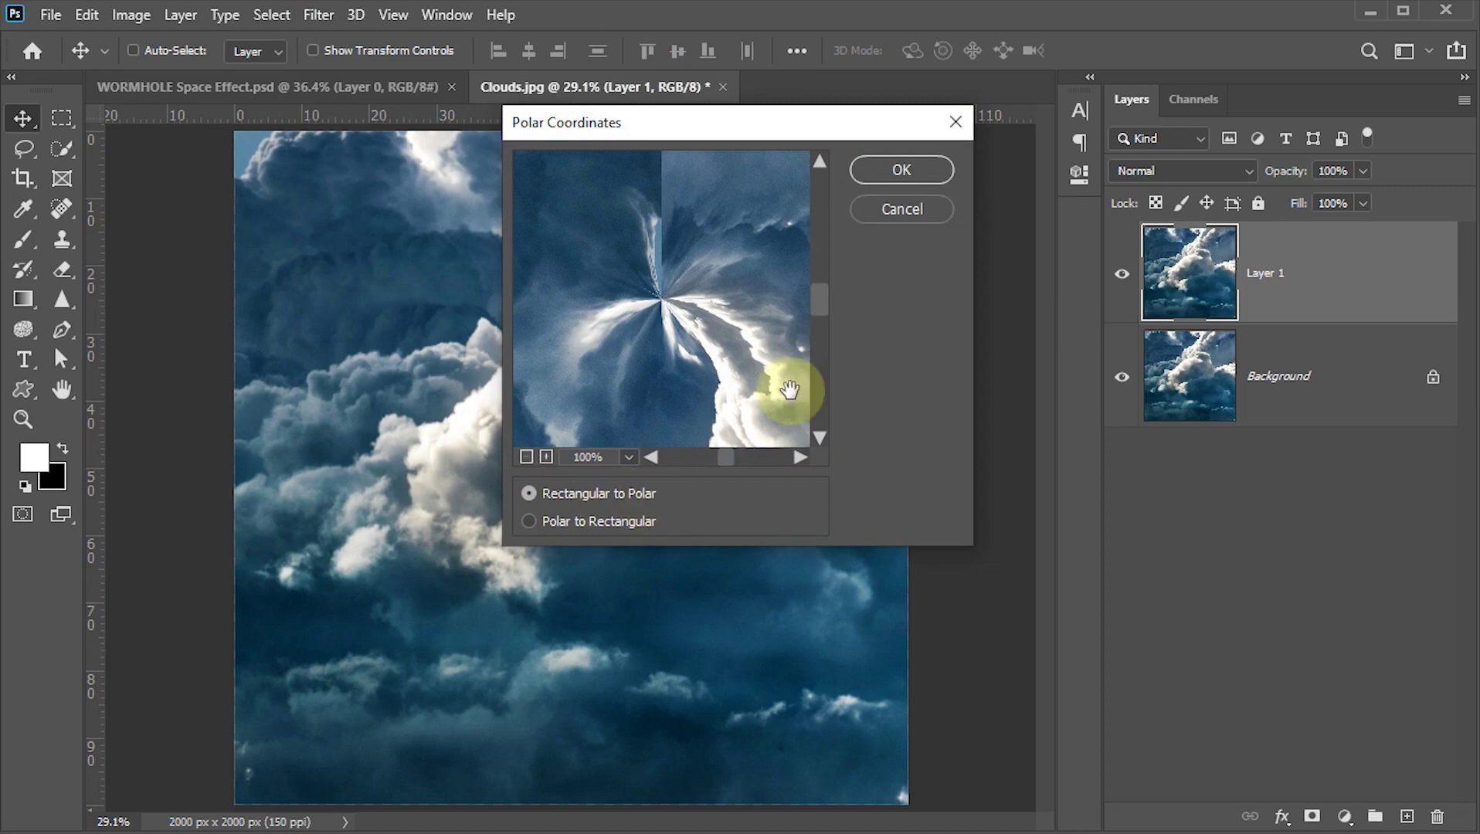
pyautogui.click(872, 172)
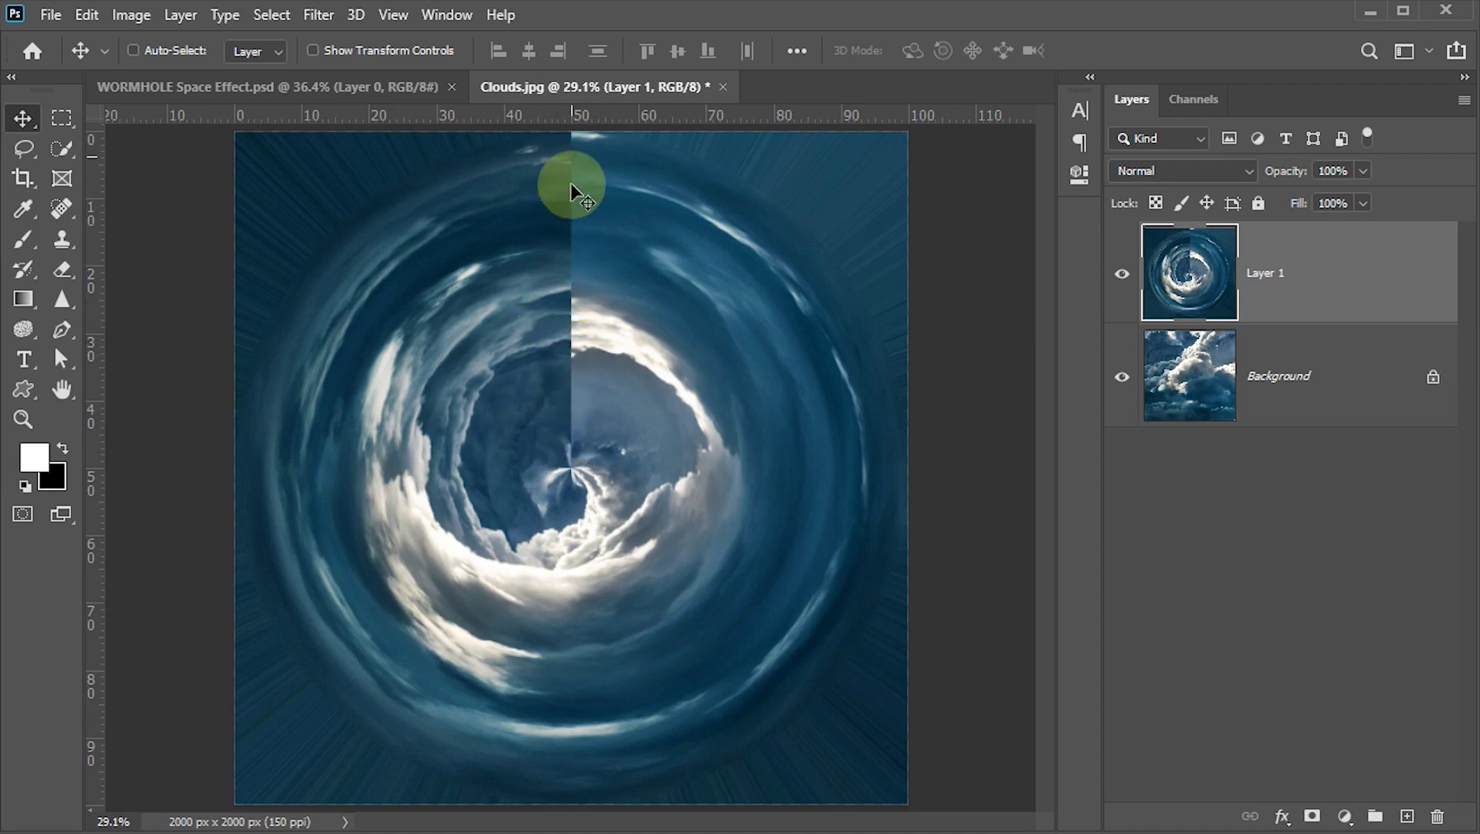
pyautogui.rightClick(23, 146)
# - Lasso a thin strip along the seam above the swirl and content-aware fill it
pyautogui.click(104, 148)
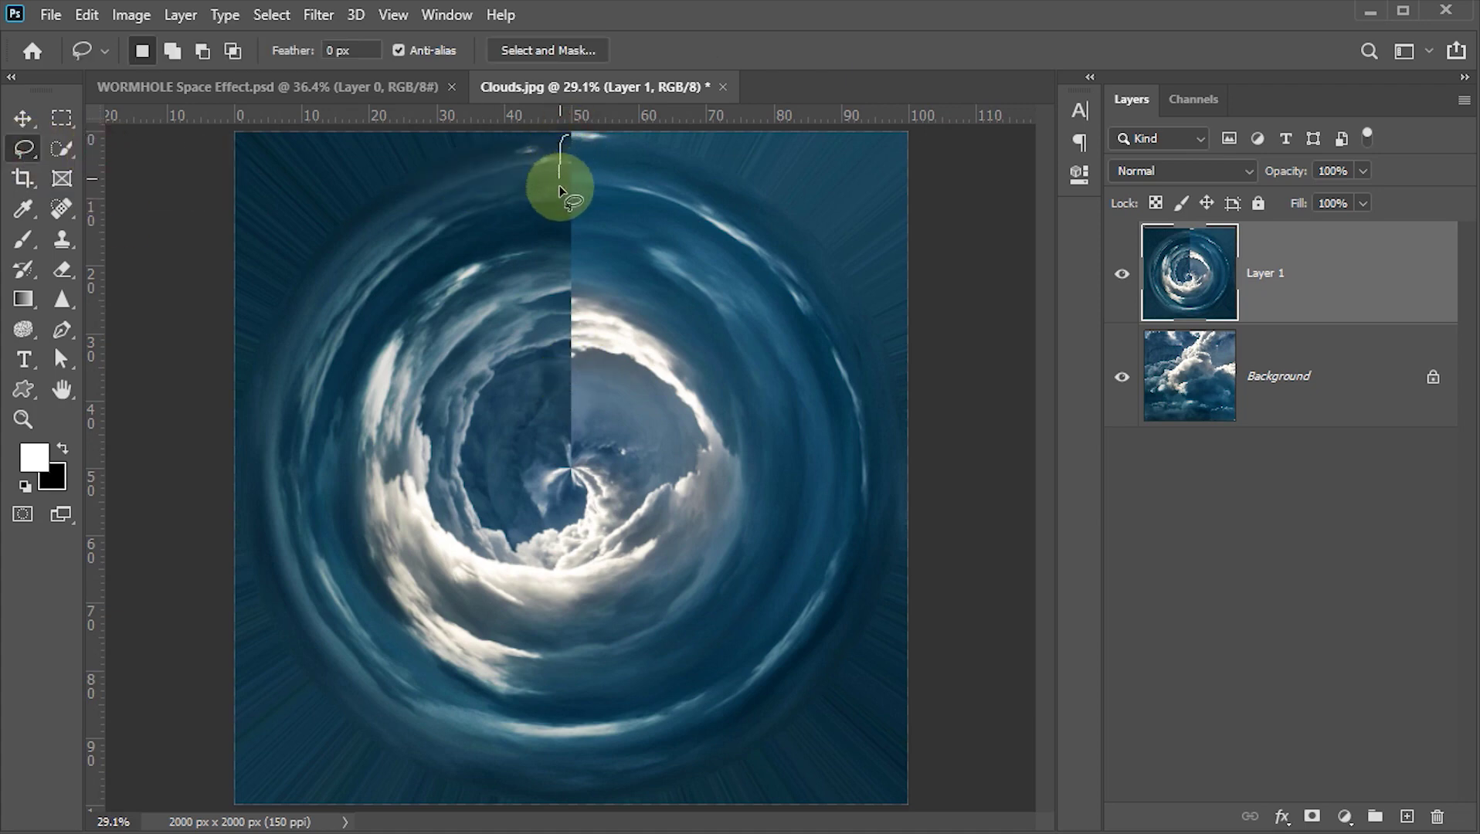
pyautogui.moveTo(559, 186)
pyautogui.mouseDown()
pyautogui.moveTo(560, 431)
pyautogui.moveTo(589, 417)
pyautogui.moveTo(588, 171)
pyautogui.moveTo(571, 139)
pyautogui.mouseUp()
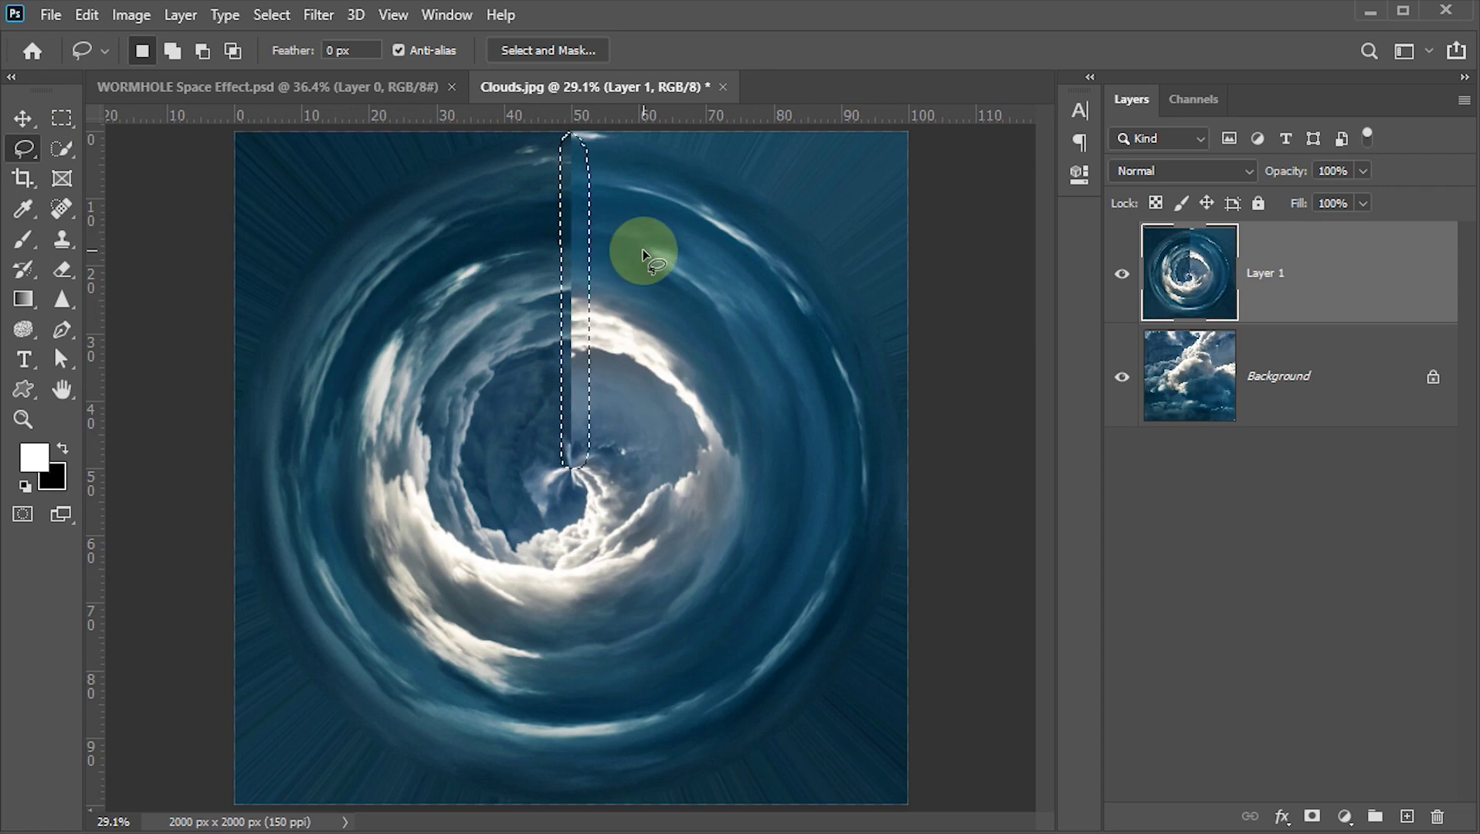
pyautogui.click(87, 15)
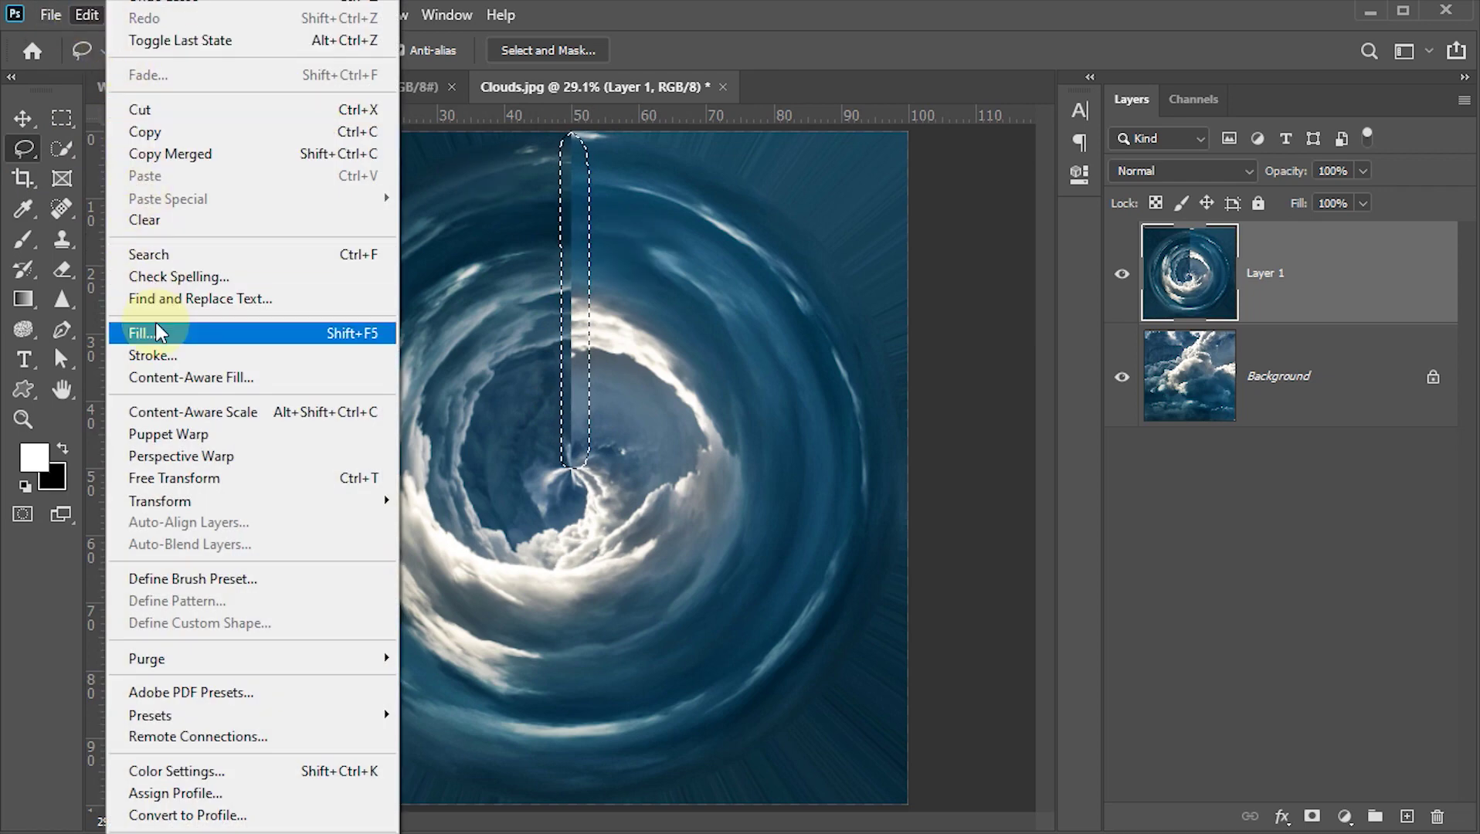
pyautogui.click(144, 333)
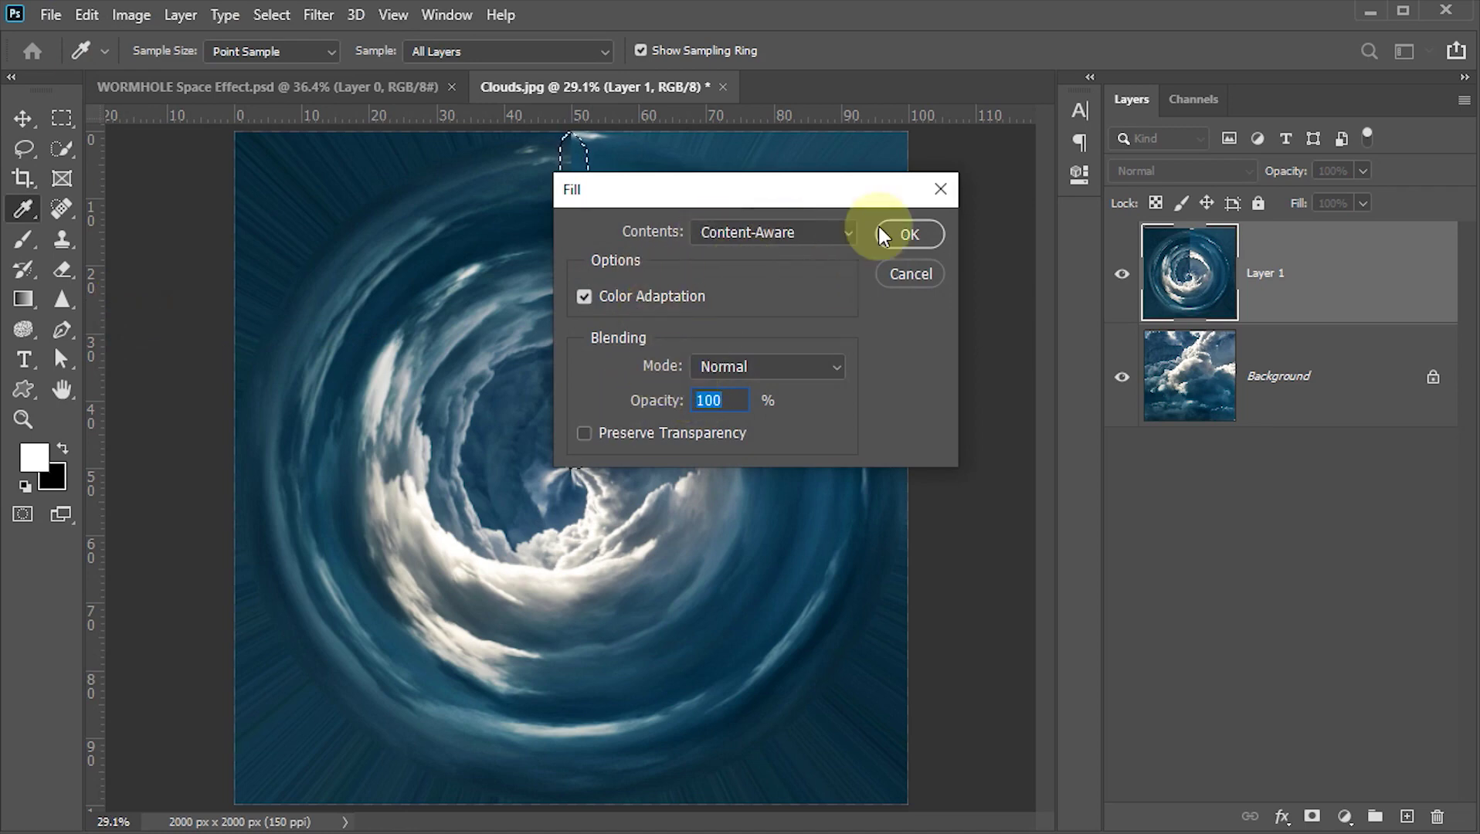
pyautogui.click(902, 232)
pyautogui.press('l')
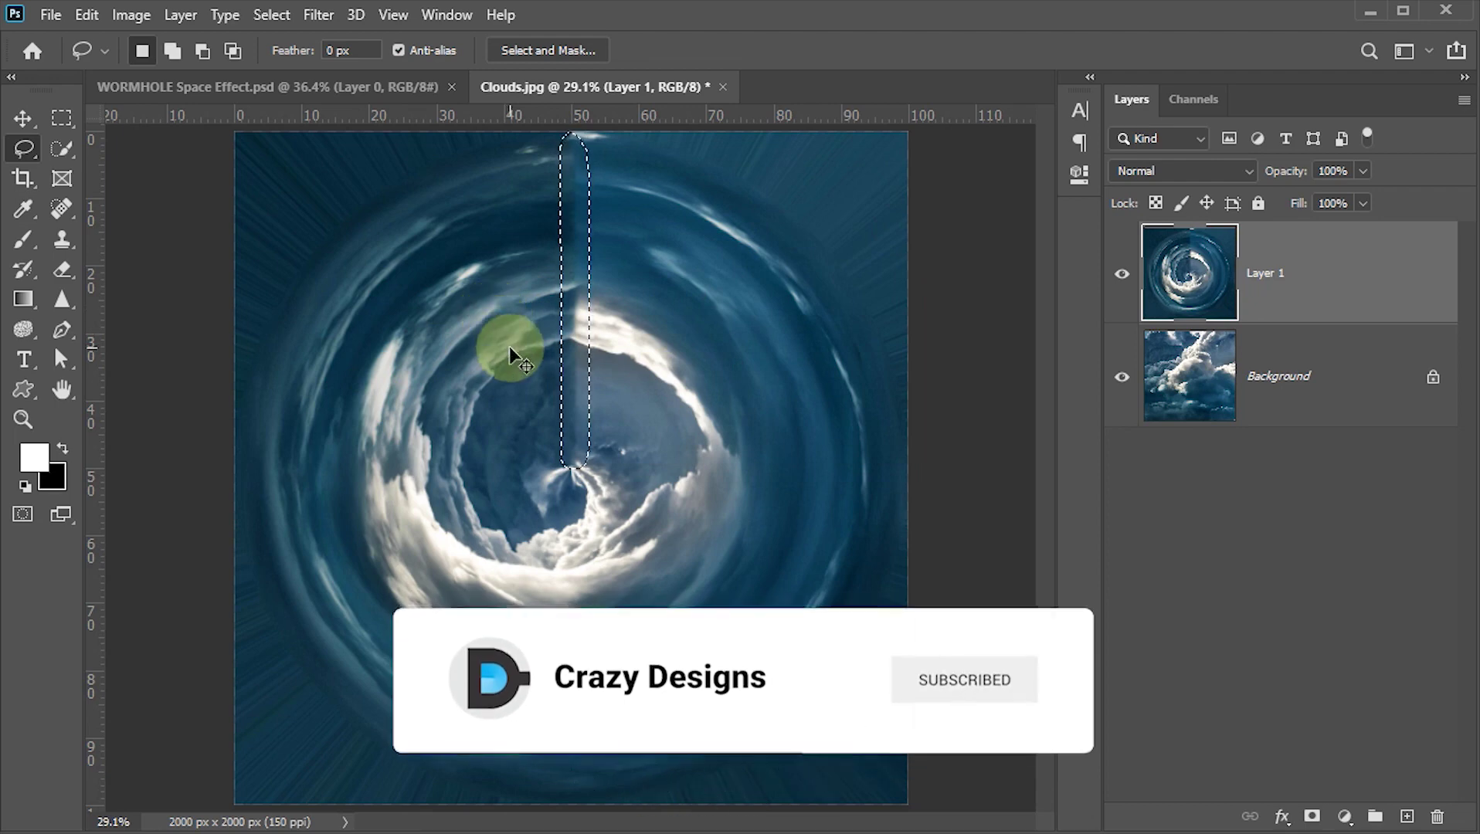
pyautogui.hotkey('ctrl', 'z')
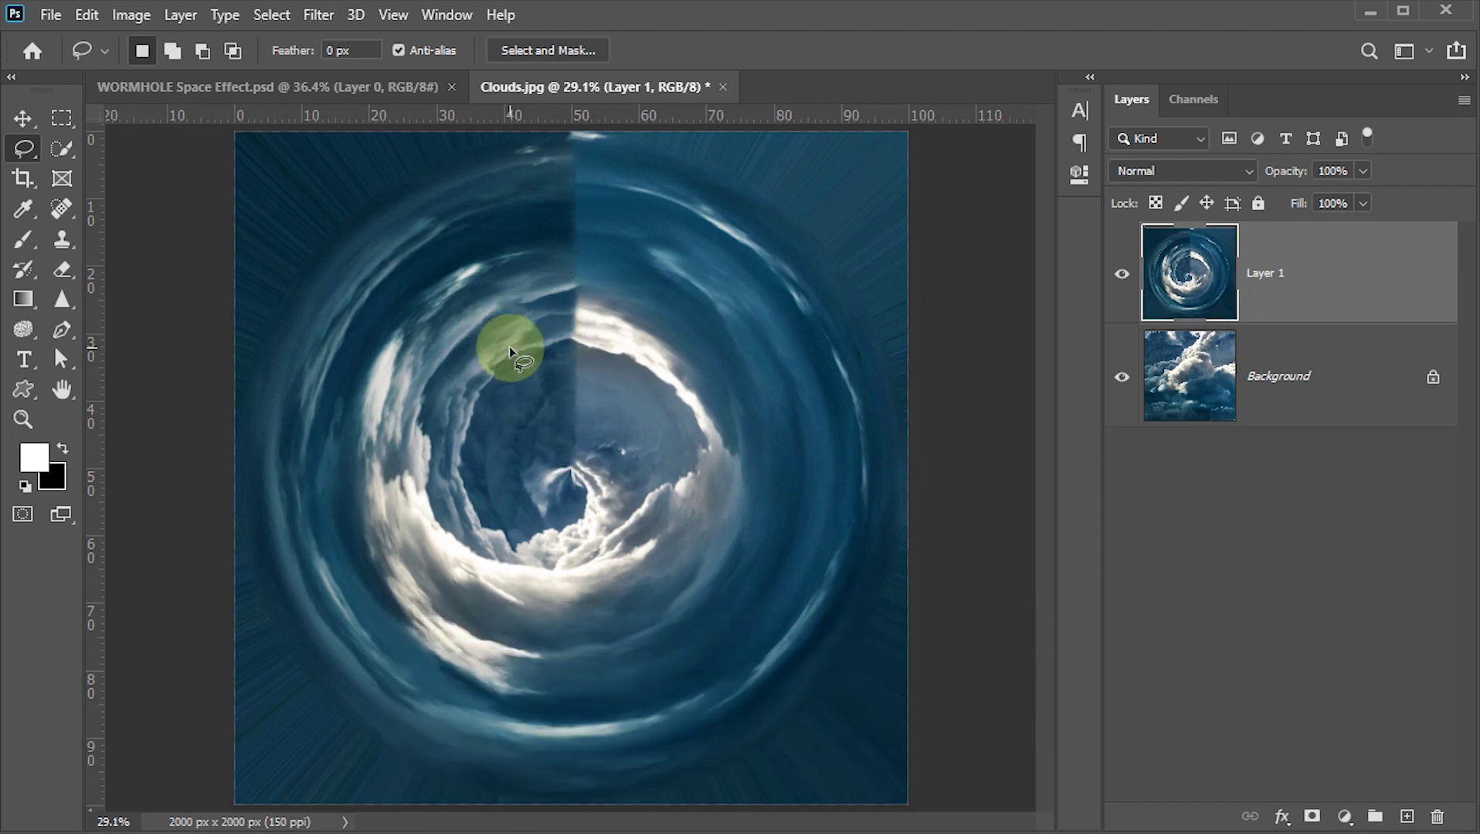
# - Clone-stamp at 50% opacity from beside the vortex centre over the seam above it
pyautogui.press('v')
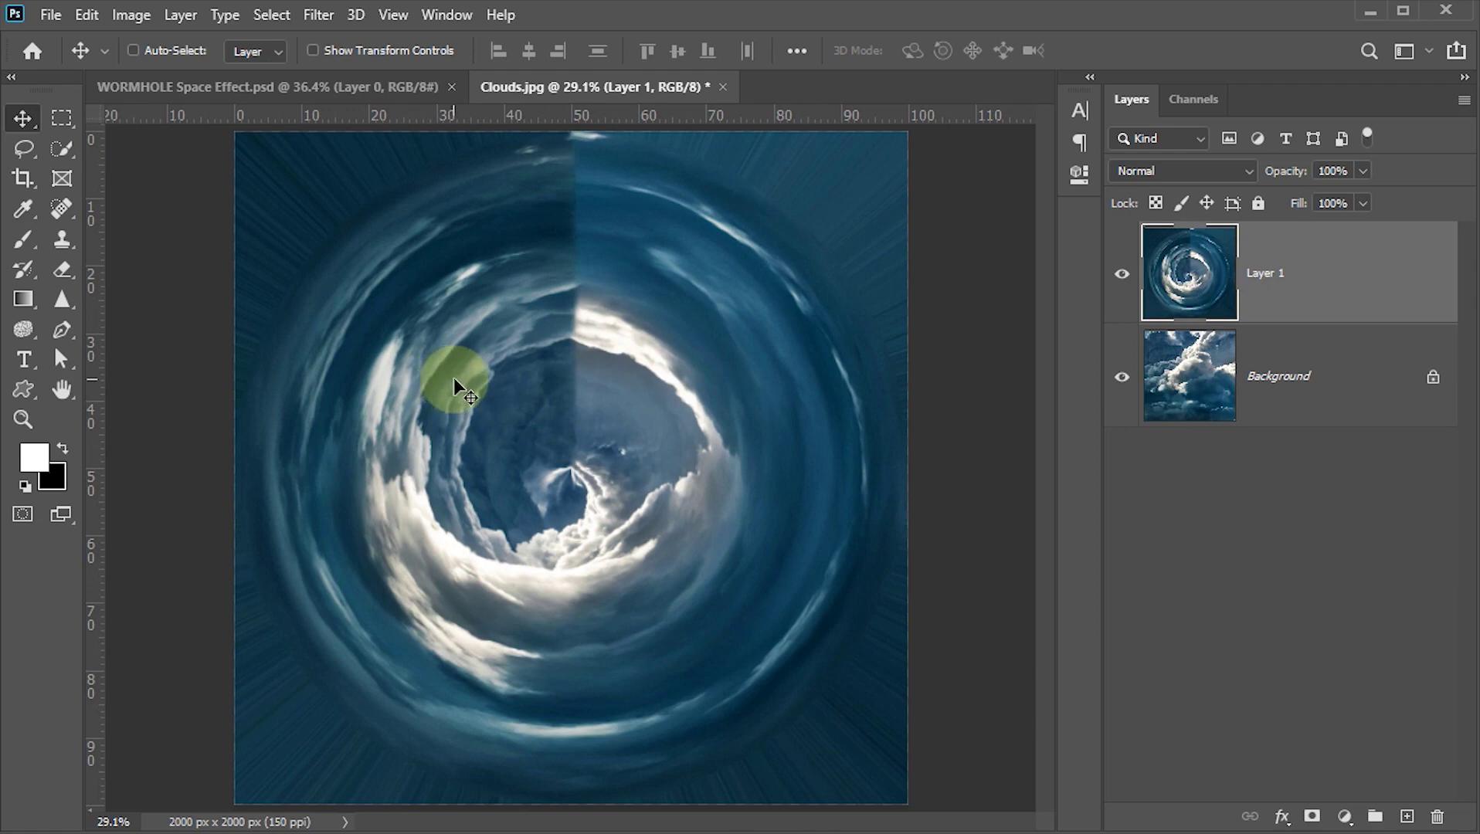
pyautogui.press('s')
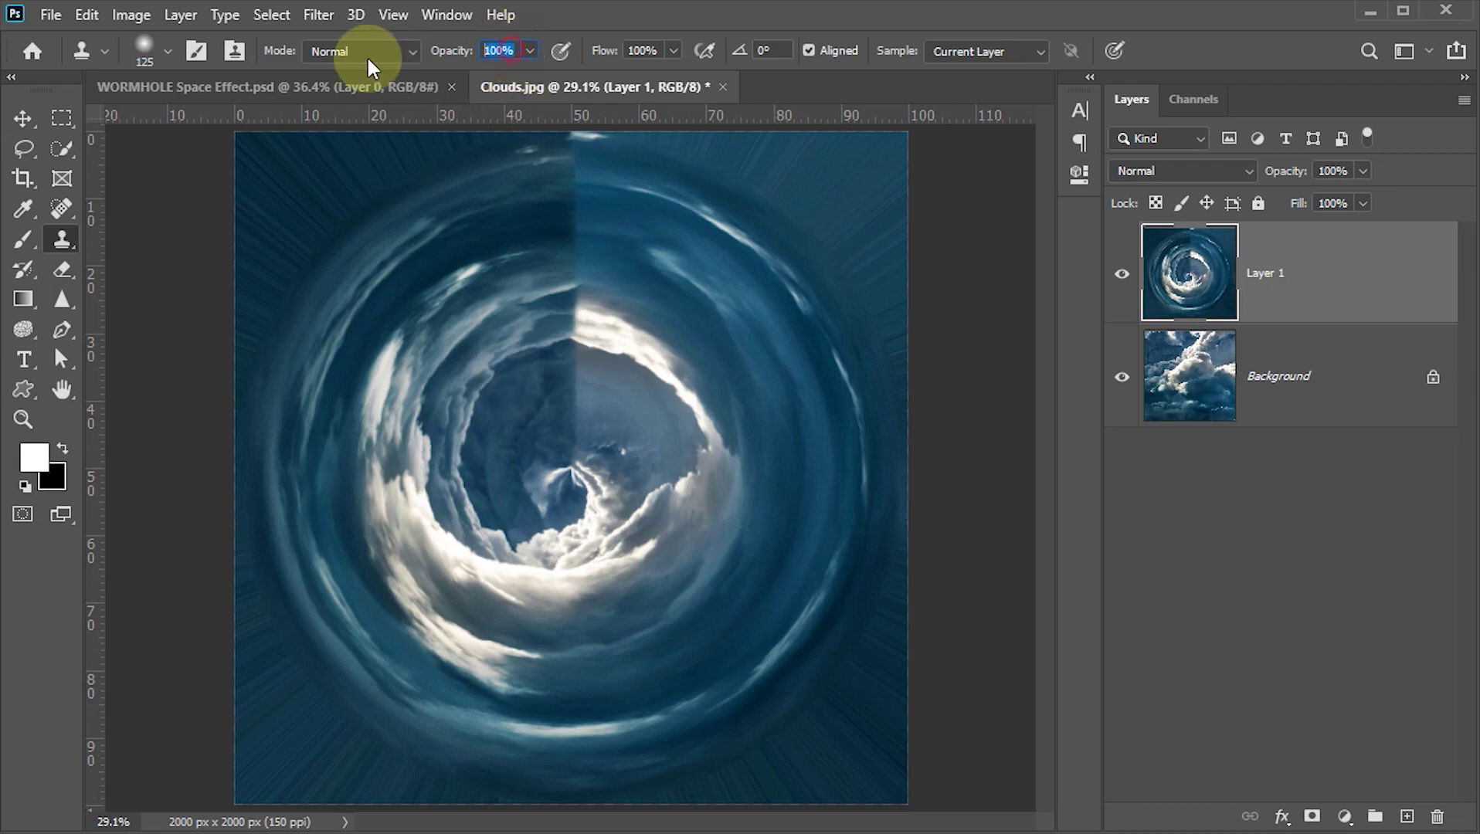
pyautogui.press('5')
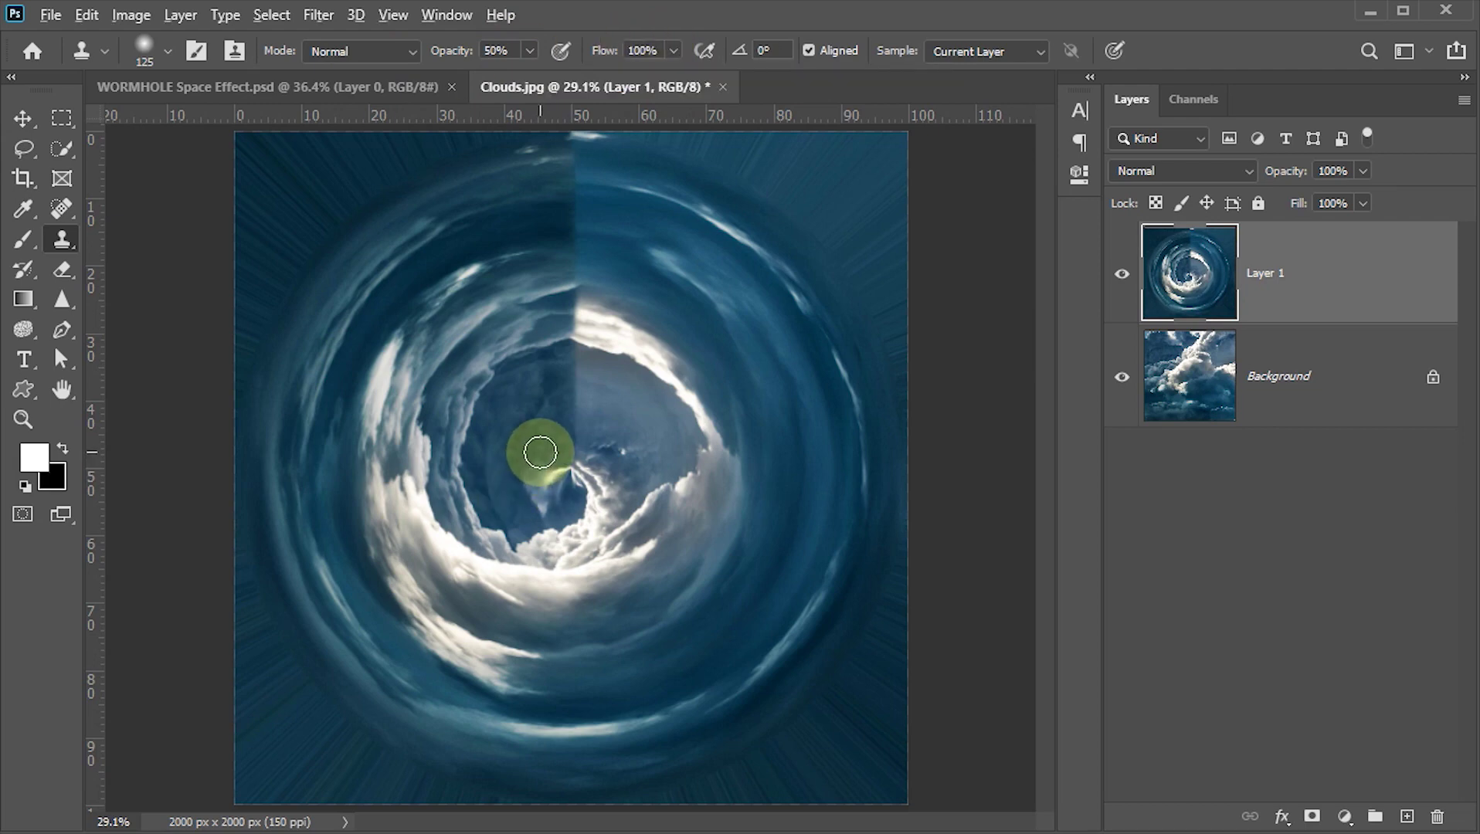
pyautogui.keyDown('alt'); pyautogui.click(541, 451); pyautogui.keyUp('alt')
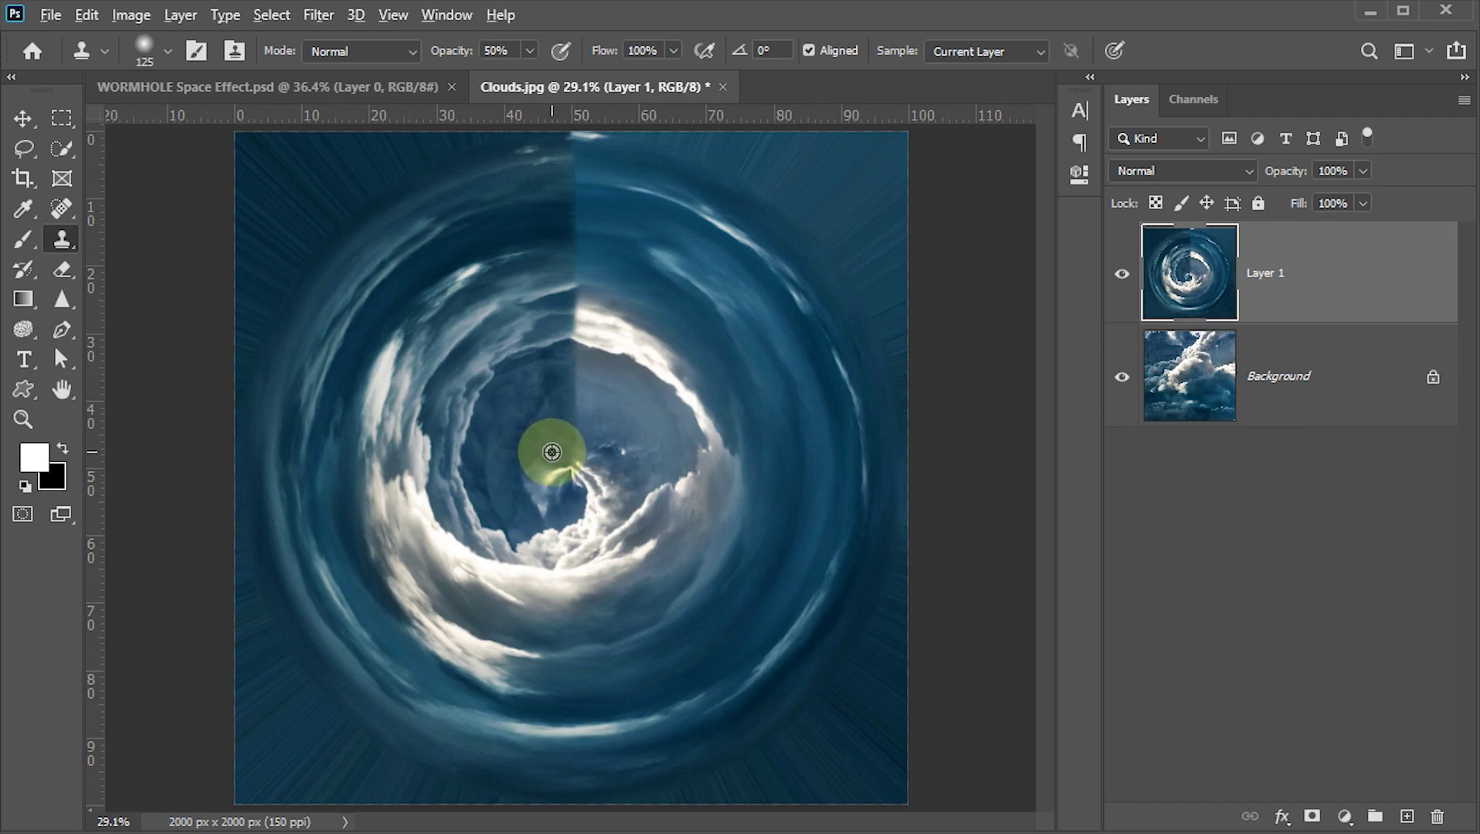
pyautogui.keyDown('alt'); pyautogui.click(551, 452); pyautogui.keyUp('alt')
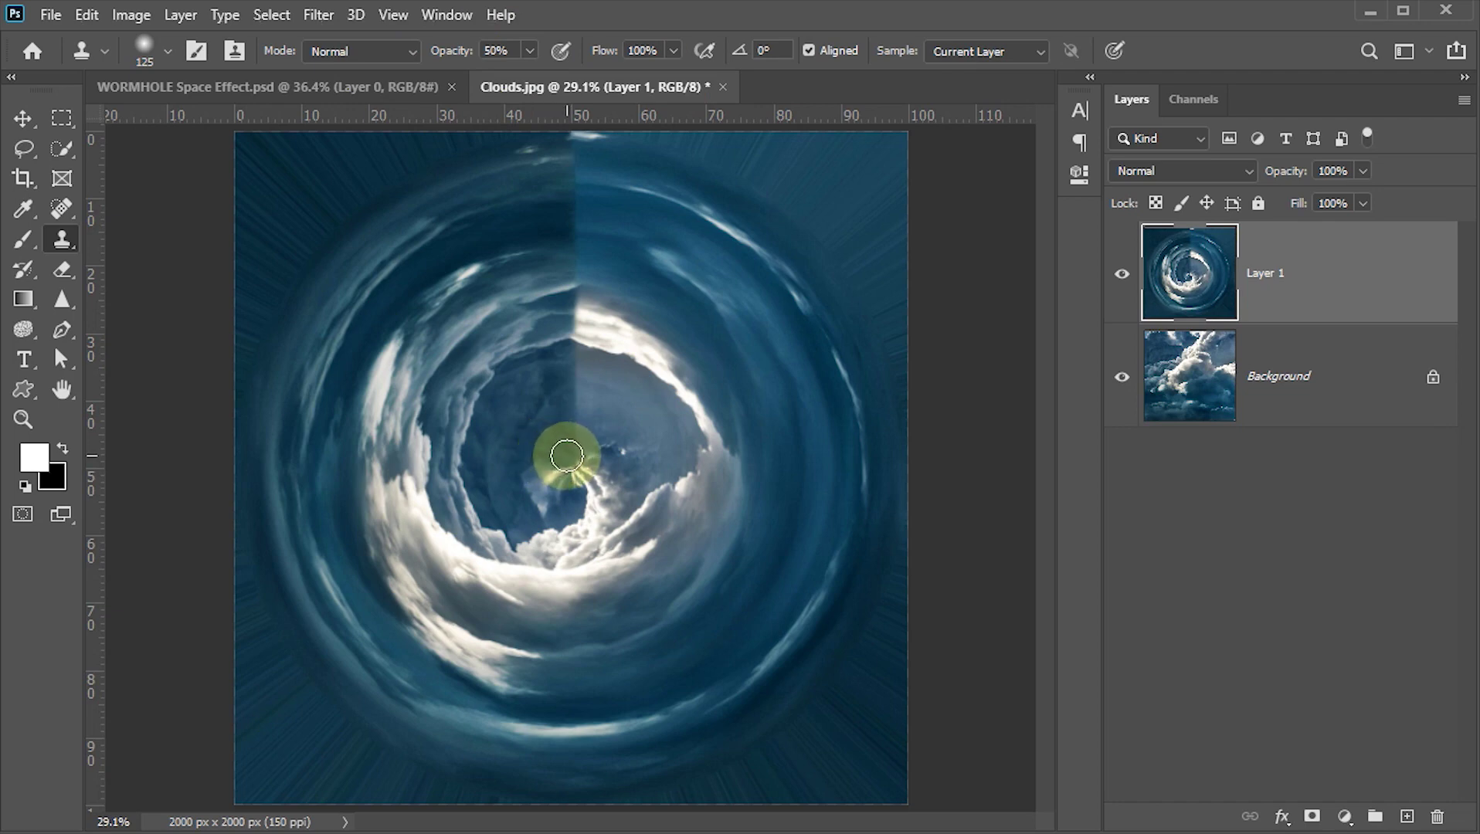
pyautogui.moveTo(567, 456)
pyautogui.mouseDown()
pyautogui.moveTo(567, 299)
pyautogui.moveTo(598, 162)
pyautogui.moveTo(566, 261)
pyautogui.moveTo(572, 300)
pyautogui.moveTo(587, 248)
pyautogui.mouseUp()
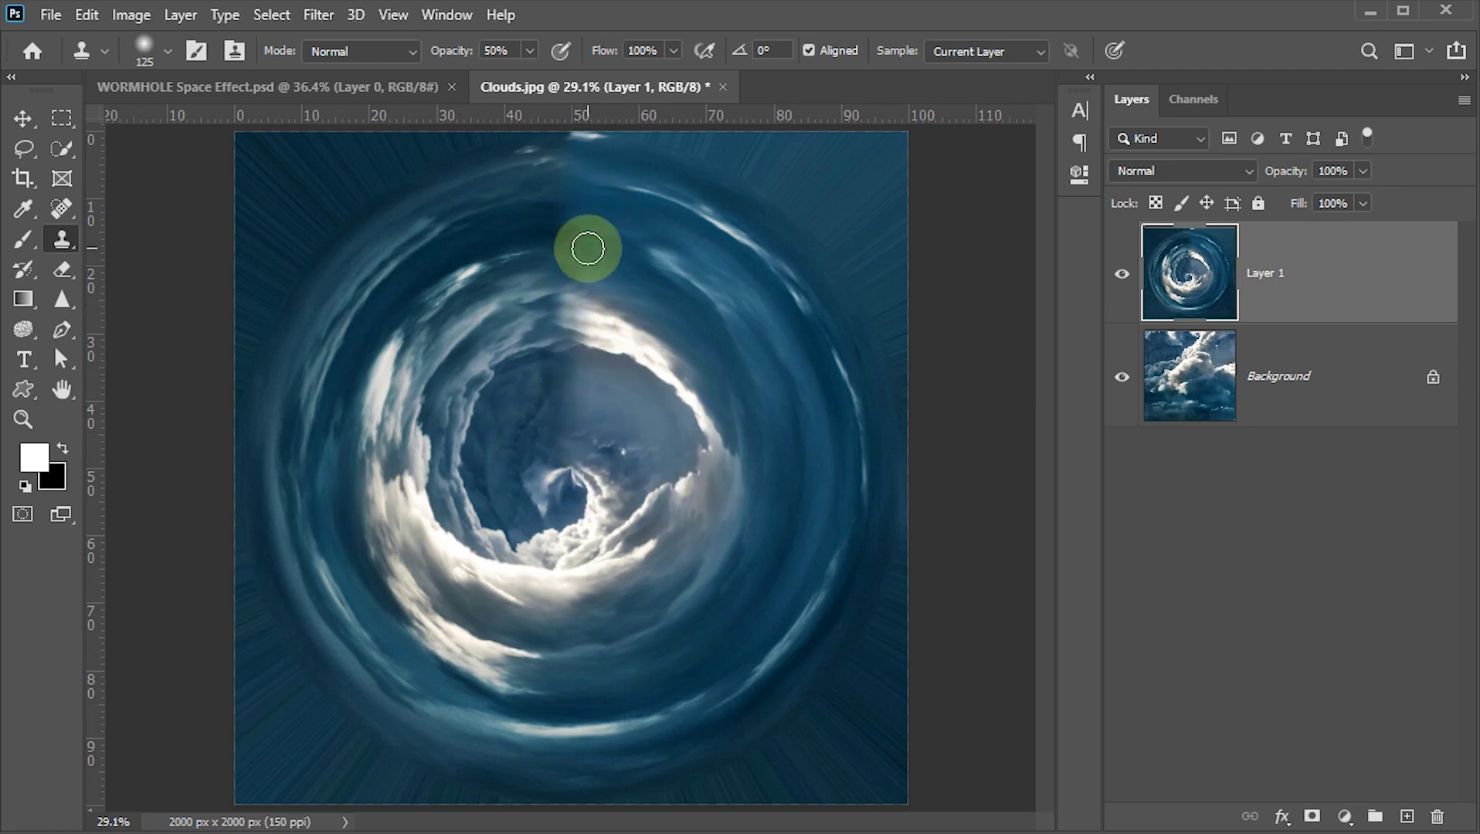
pyautogui.press('v')
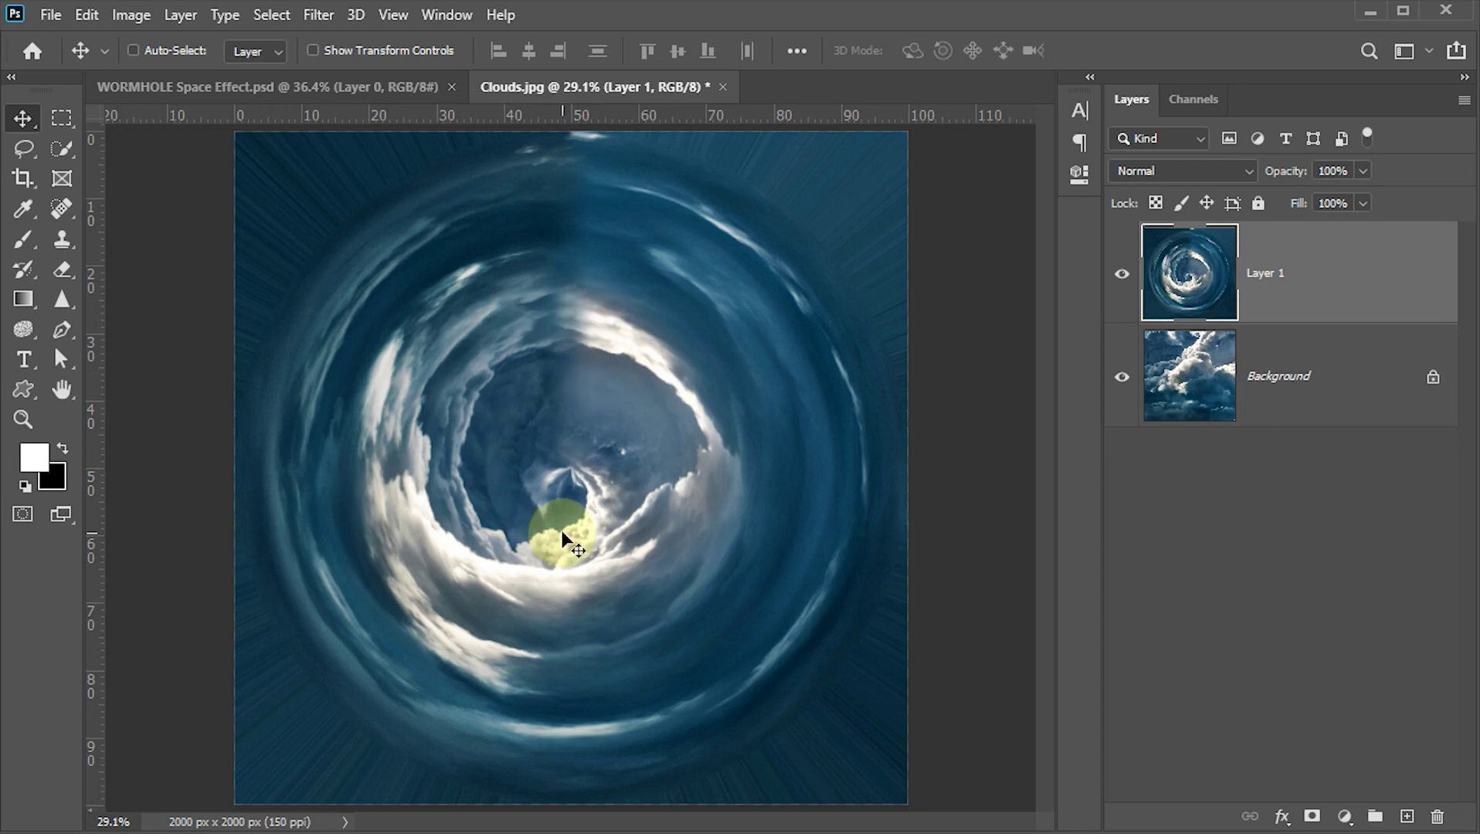
# - Apply the Pinch filter at 100% to Layer 1, then reapply it once more
pyautogui.click(318, 15)
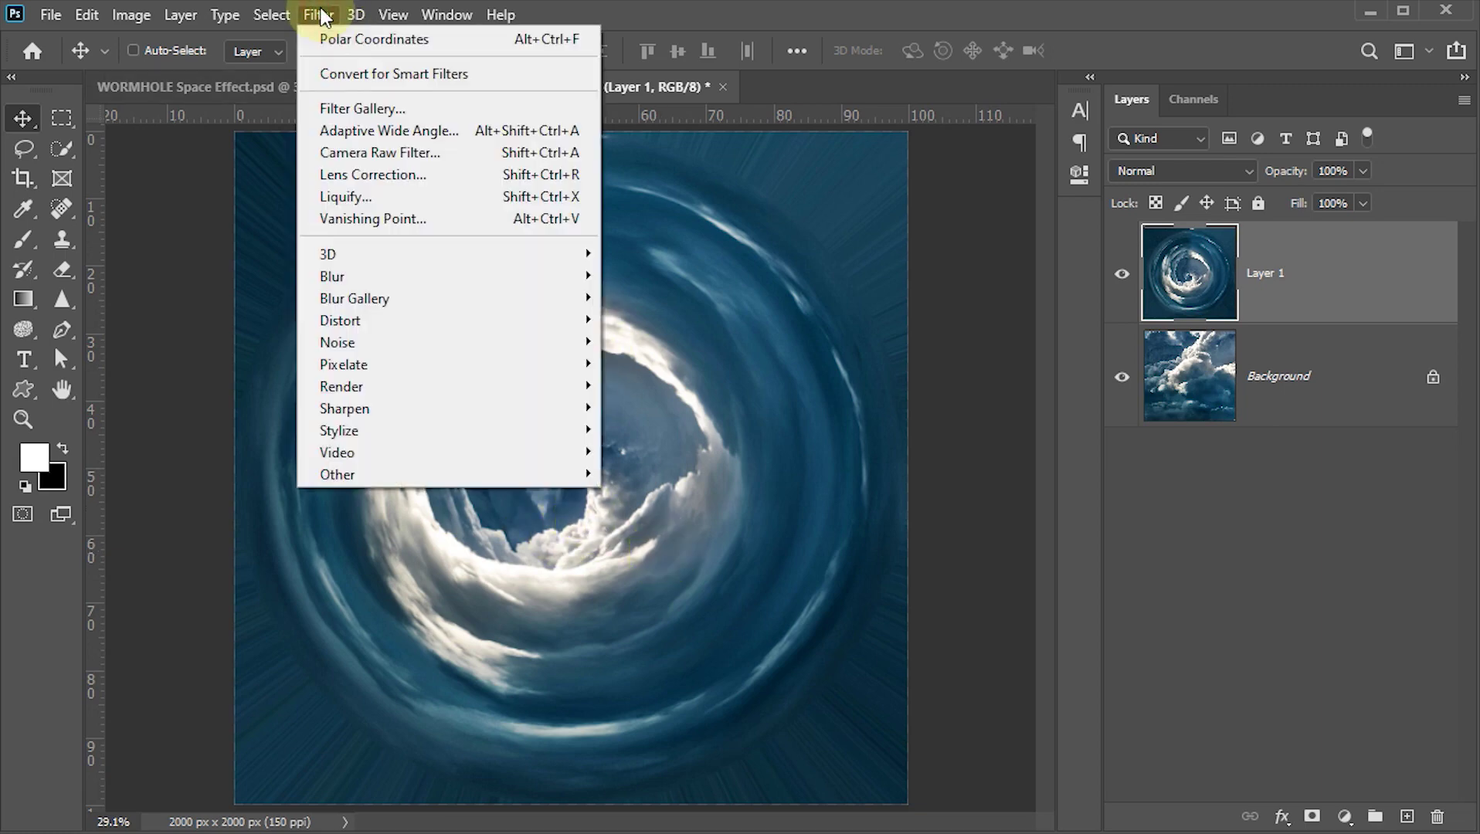
pyautogui.click(367, 322)
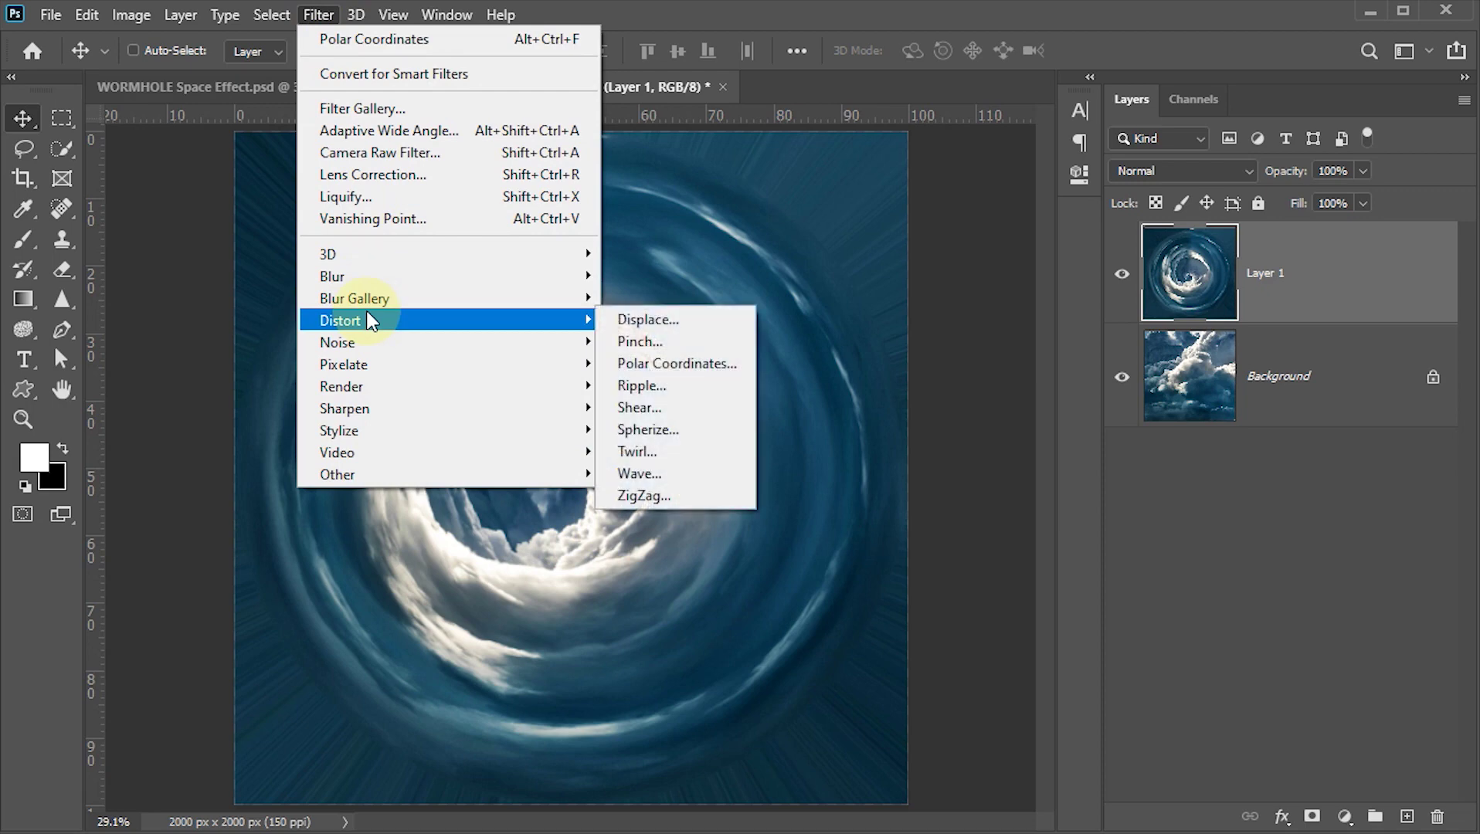
pyautogui.click(635, 342)
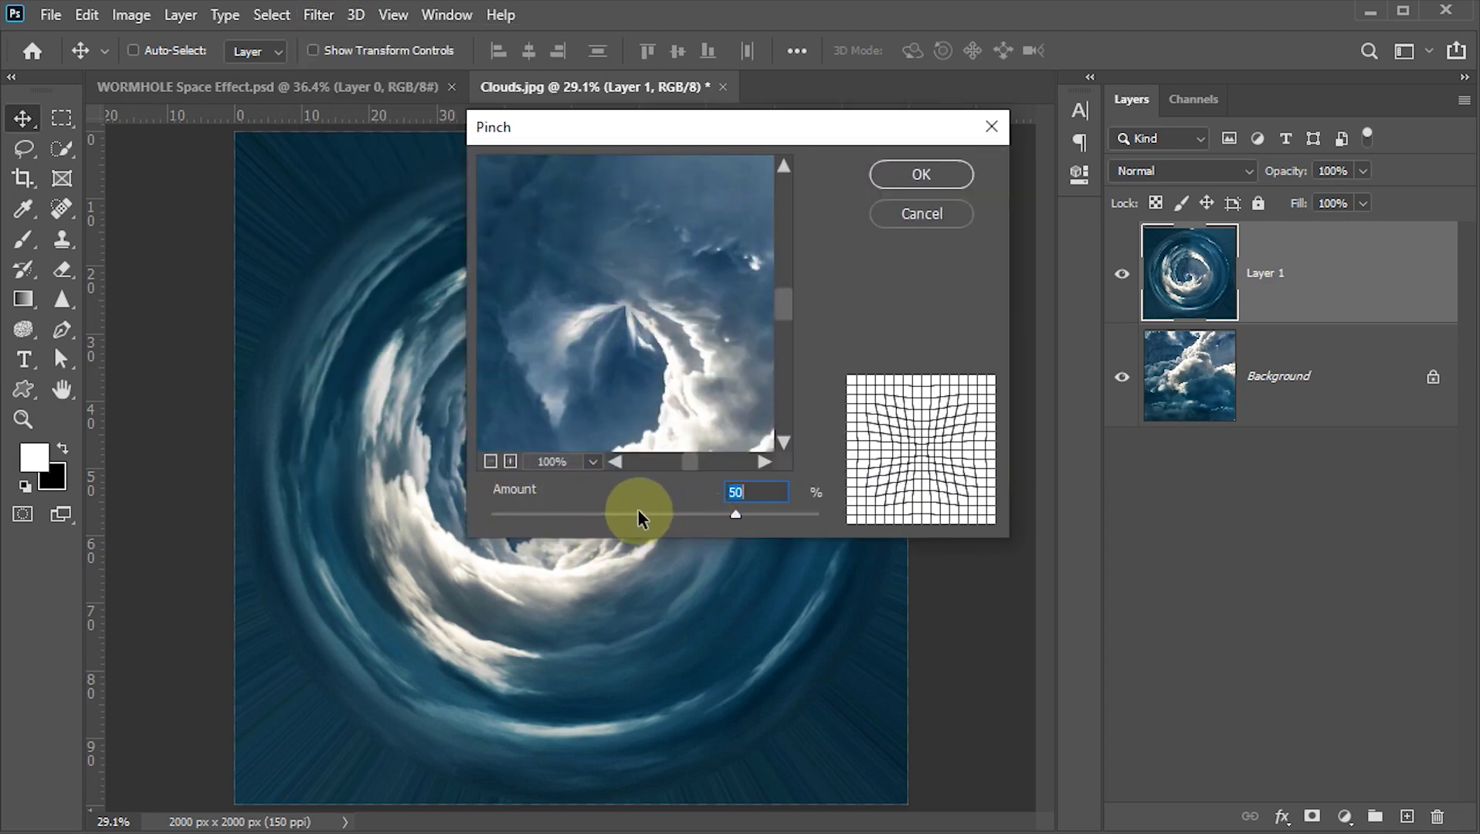
pyautogui.moveTo(739, 512); pyautogui.dragTo(838, 514)
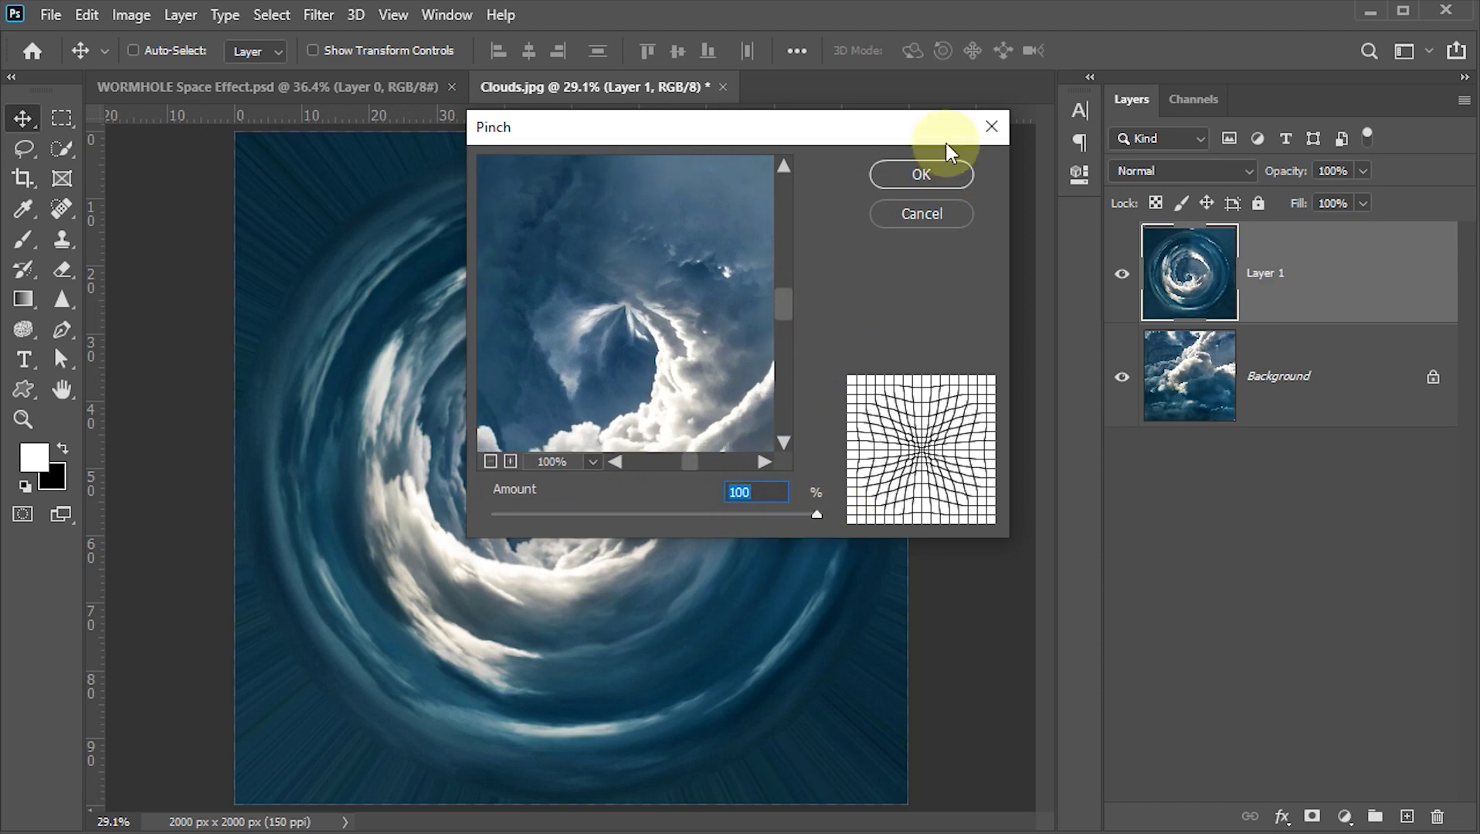
pyautogui.click(930, 174)
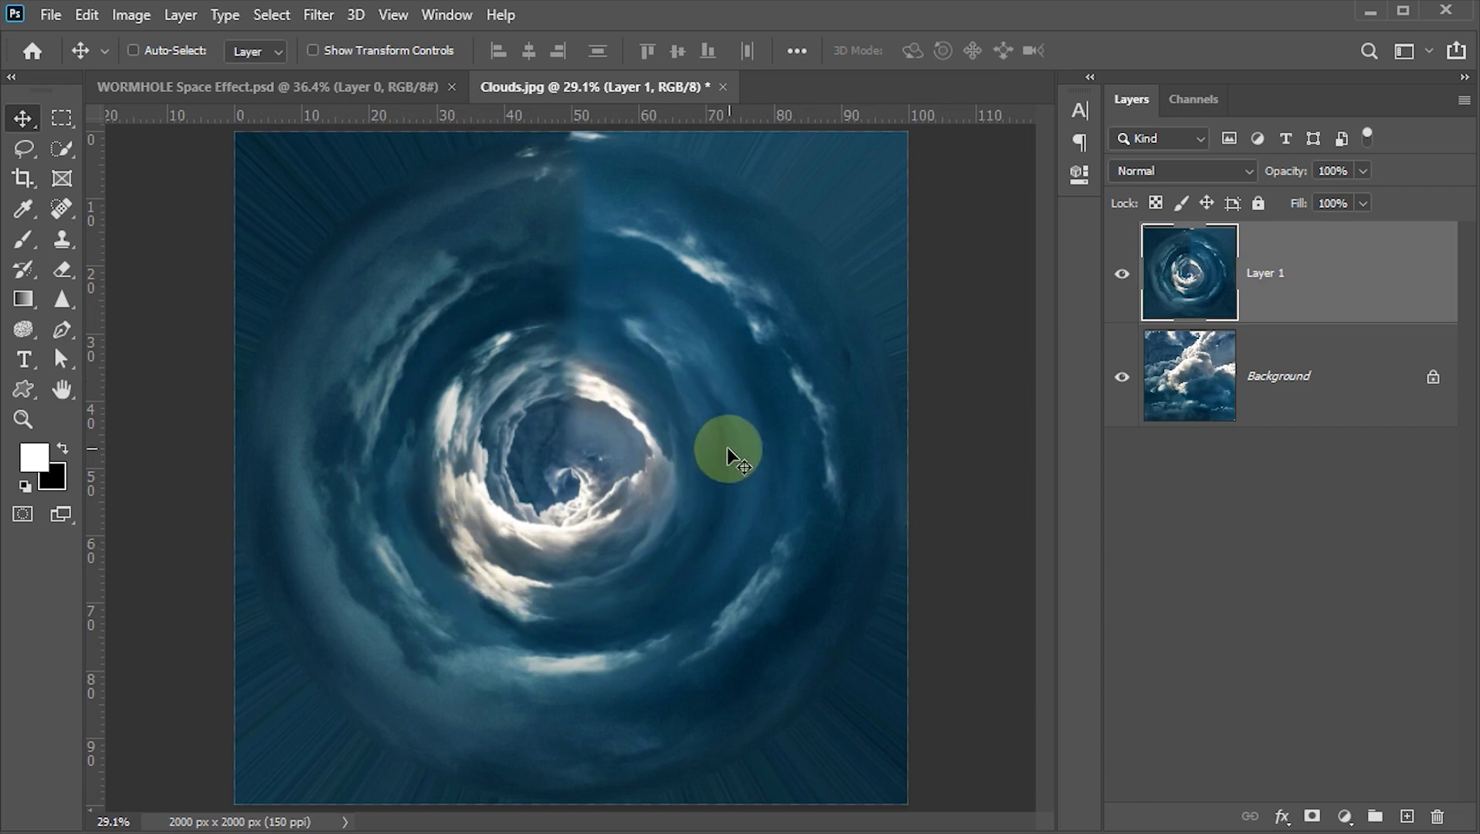
pyautogui.click(313, 15)
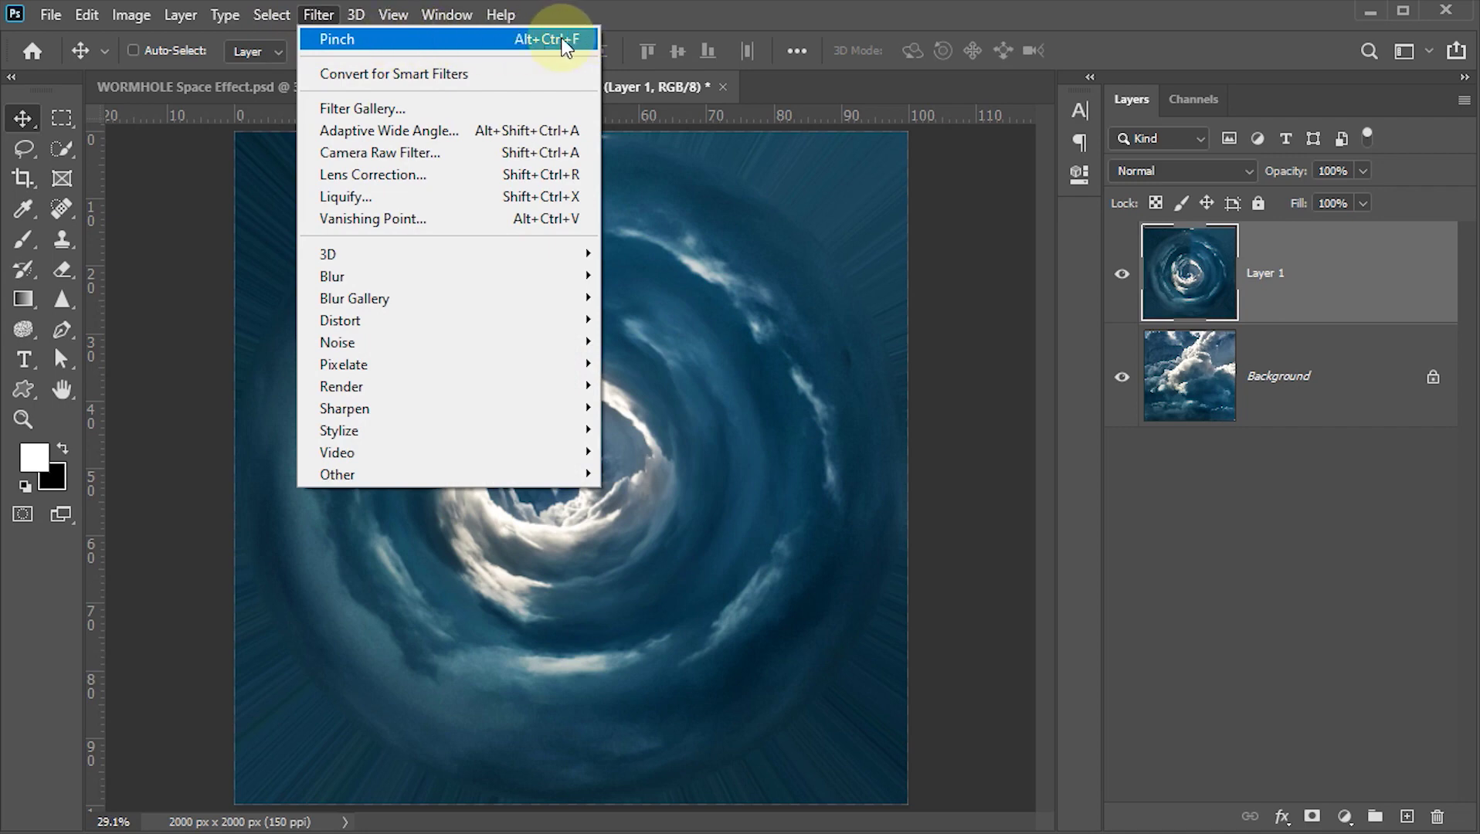
pyautogui.click(422, 37)
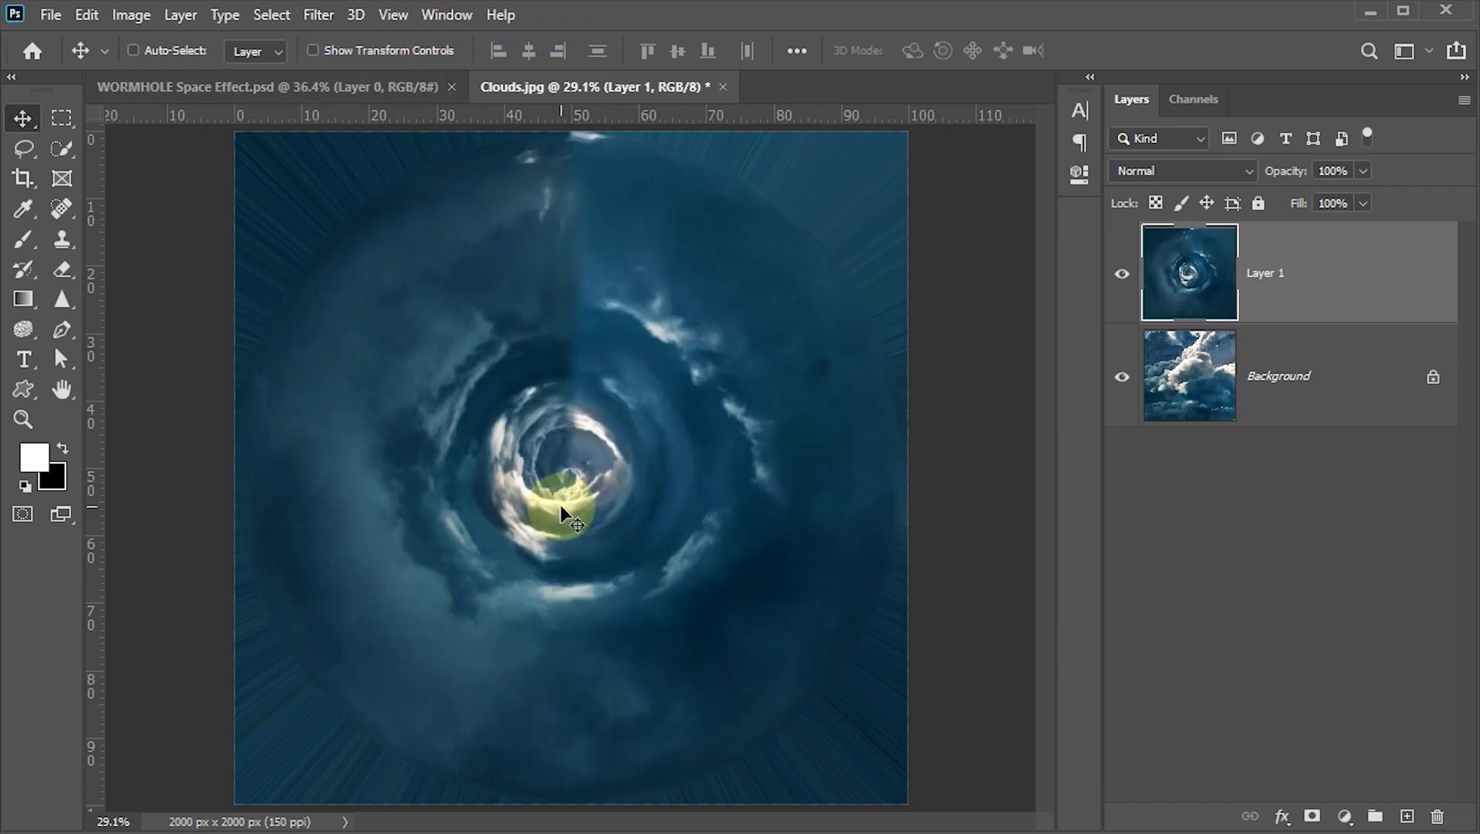
# - Duplicate the vortex layer, set it to 50% opacity, and rotate it 180°
pyautogui.hotkey('ctrl', 'j')
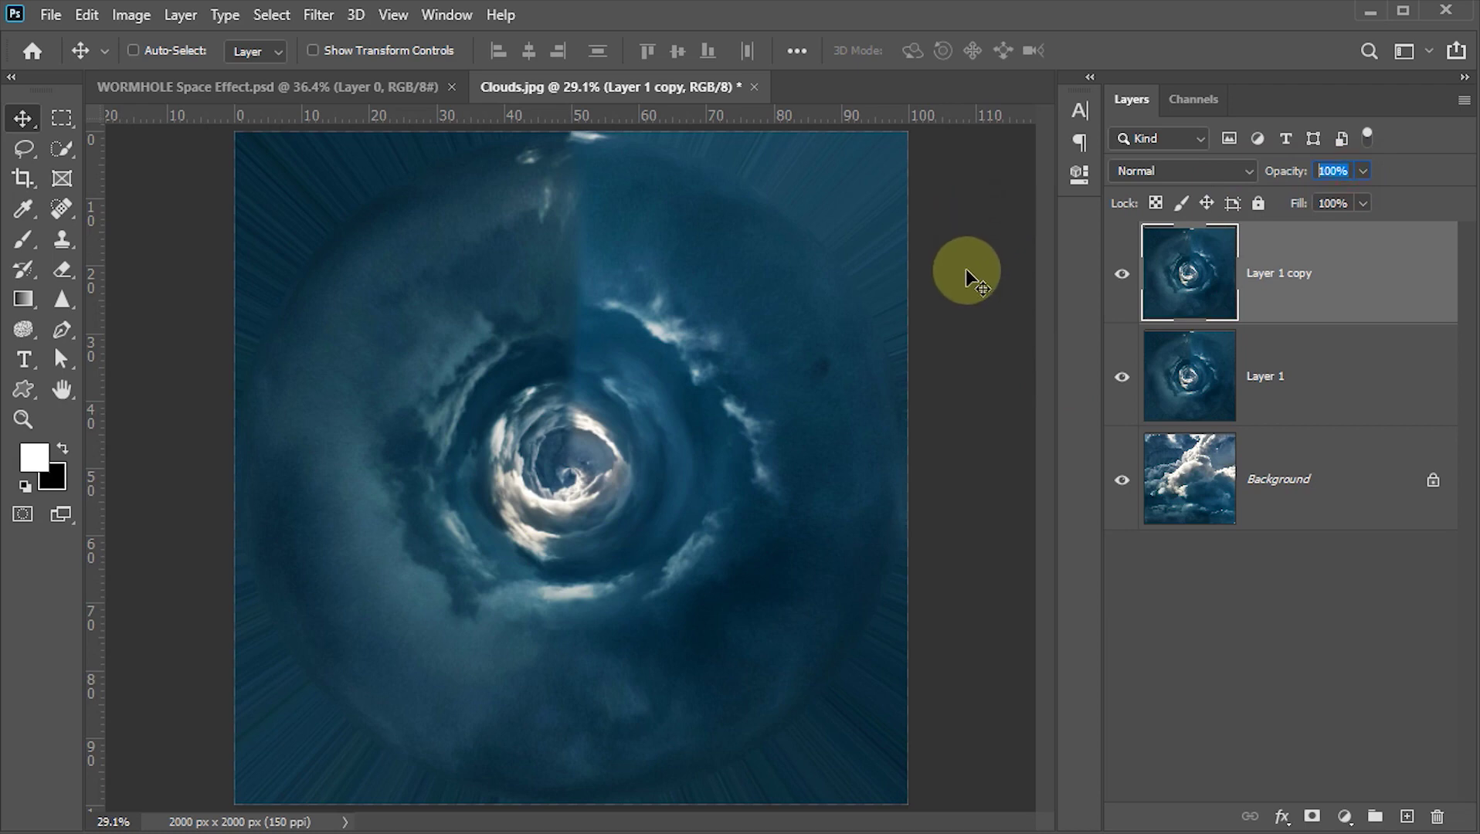
pyautogui.write('50')
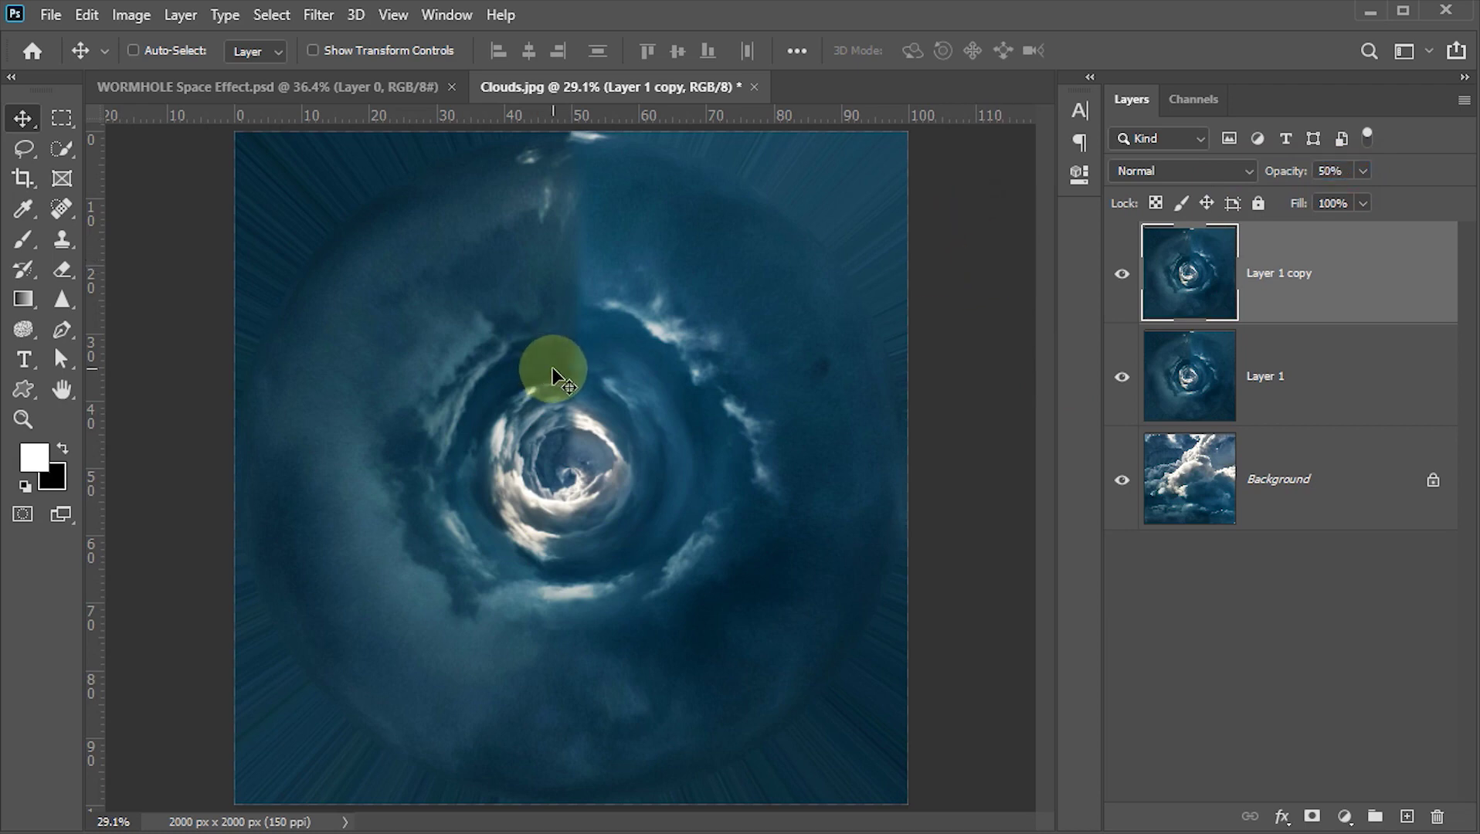
pyautogui.press('ctrl')
pyautogui.hotkey('ctrl', 't')
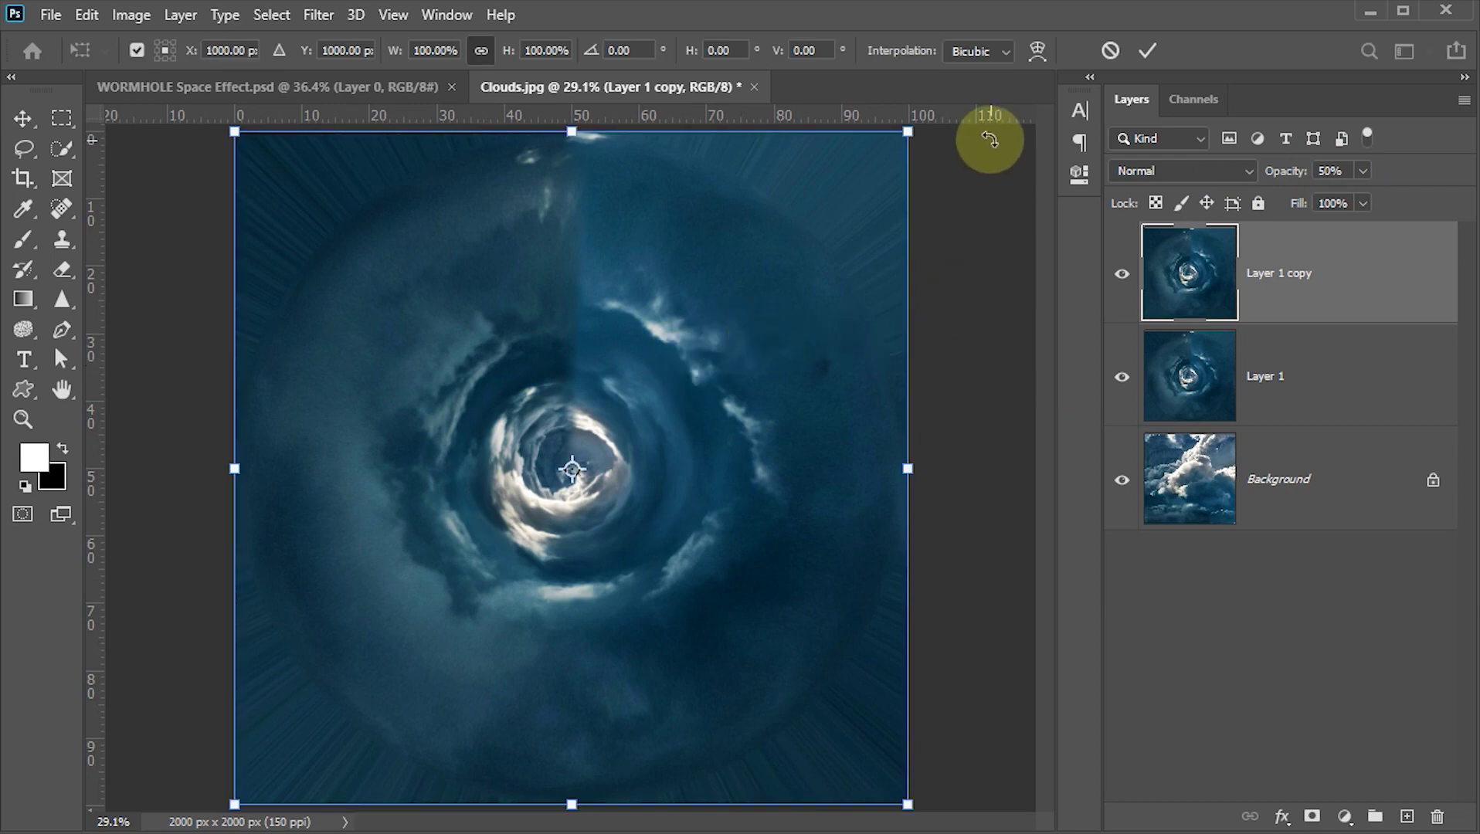
pyautogui.moveTo(954, 138)
pyautogui.mouseDown()
pyautogui.moveTo(888, 473)
pyautogui.moveTo(634, 676)
pyautogui.moveTo(453, 686)
pyautogui.moveTo(394, 612)
pyautogui.mouseUp()
pyautogui.press('shift')
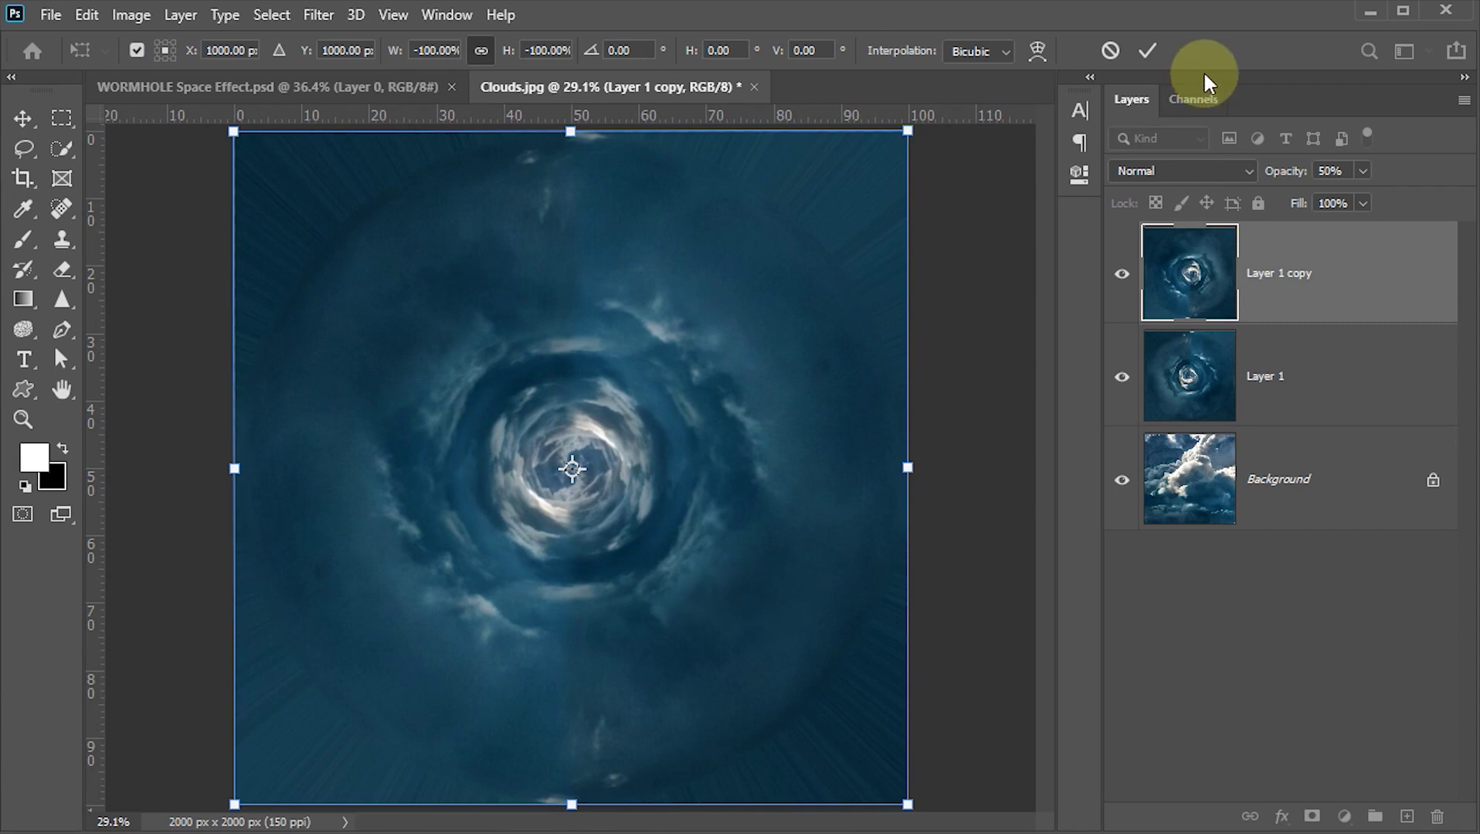
pyautogui.click(1147, 51)
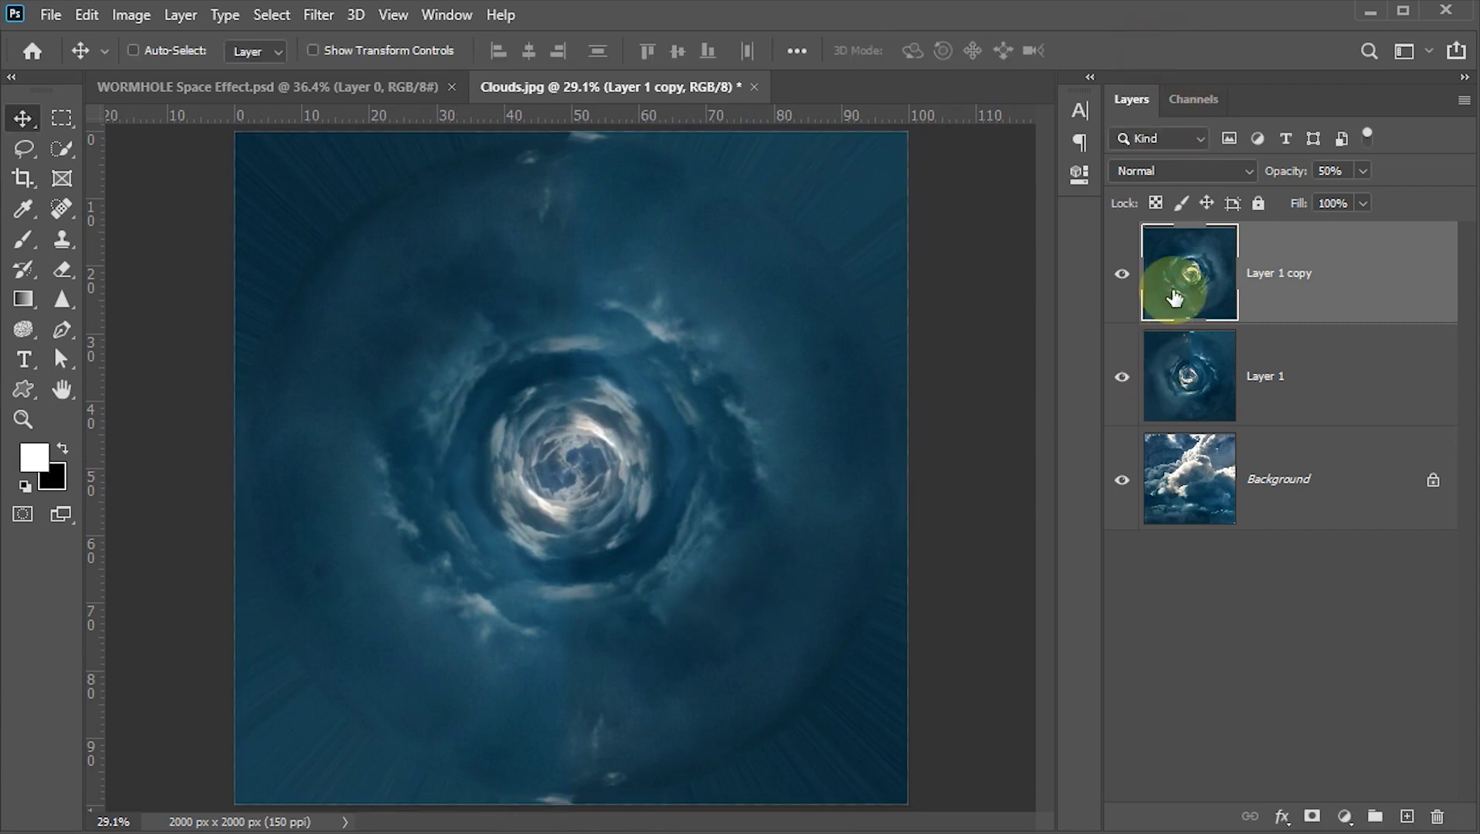
# - Merge the rotated copy with Layer 1 into a single layer
pyautogui.keyDown('shift'); pyautogui.click(1190, 369); pyautogui.keyUp('shift')
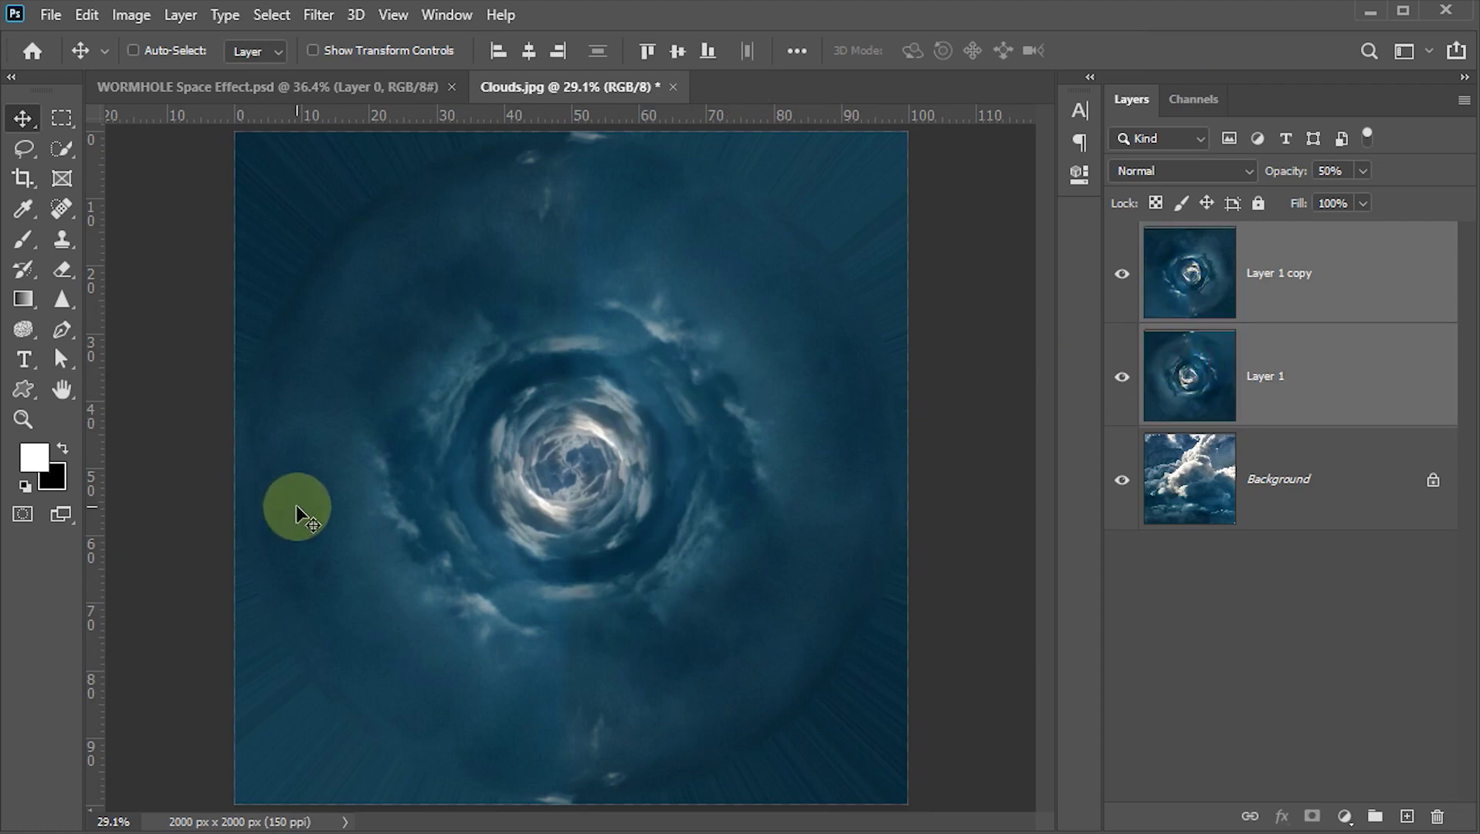
pyautogui.press('ctrl')
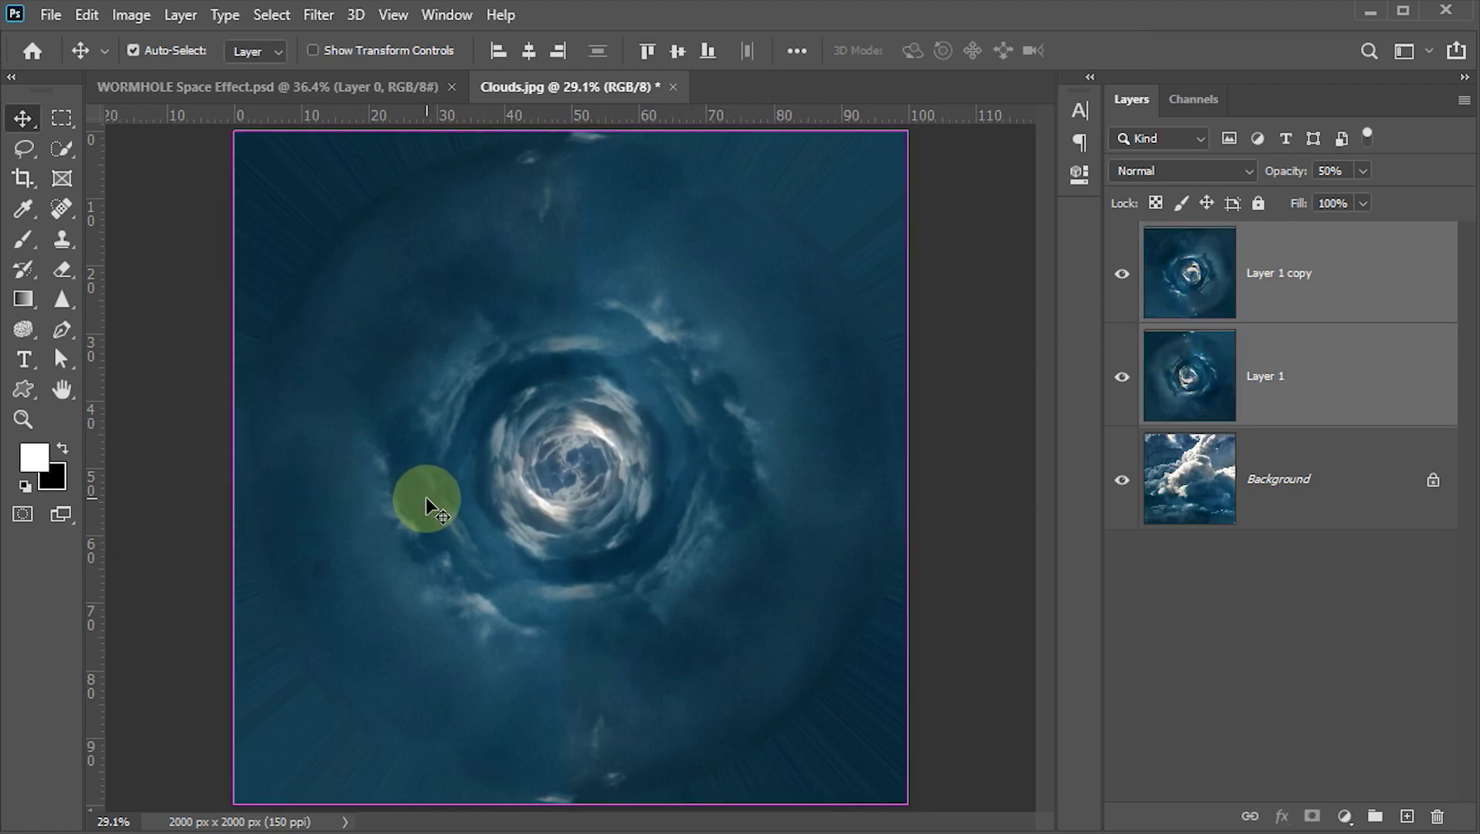
pyautogui.hotkey('ctrl', 'e')
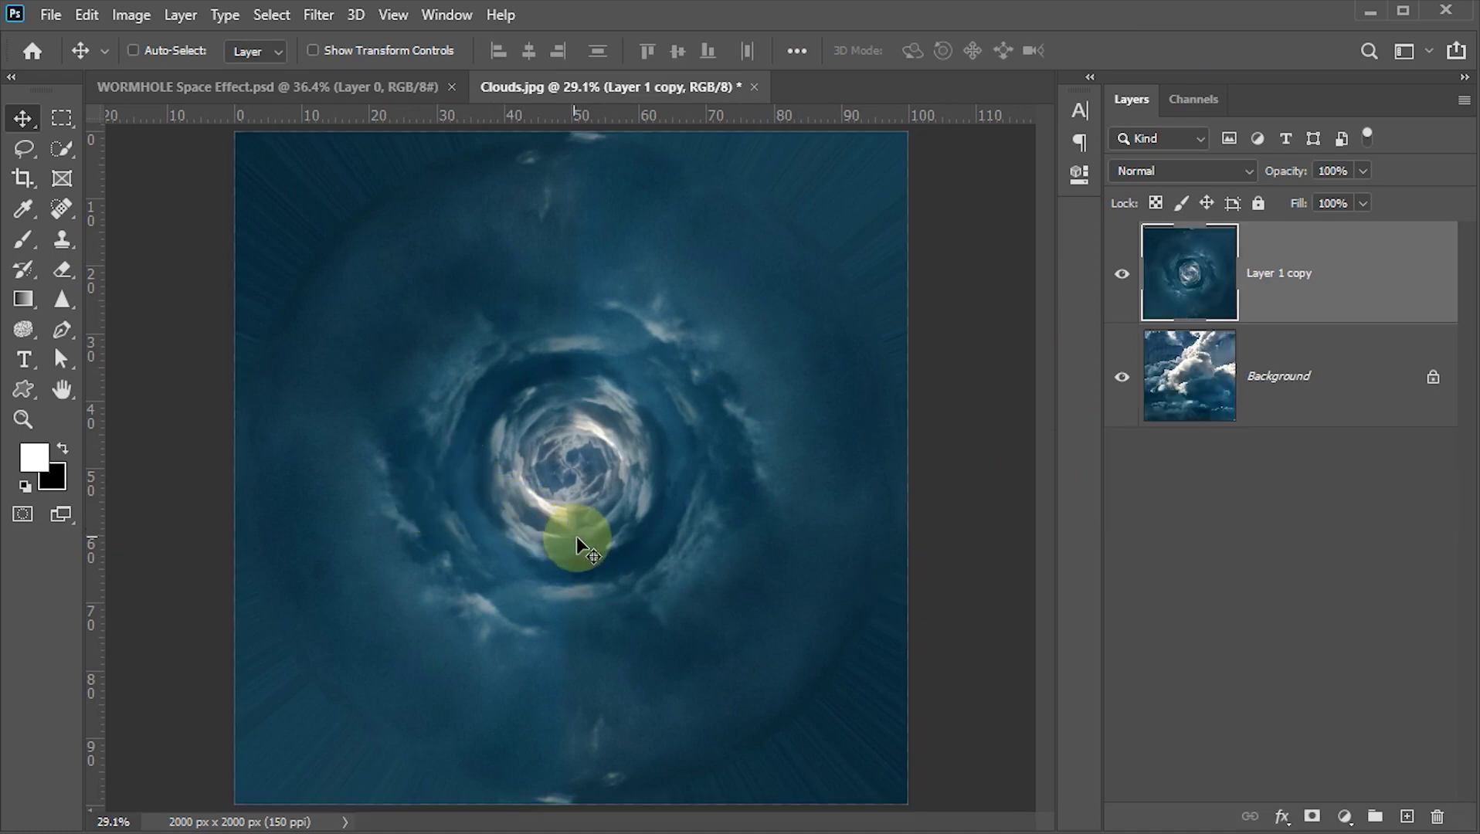
pyautogui.click(132, 15)
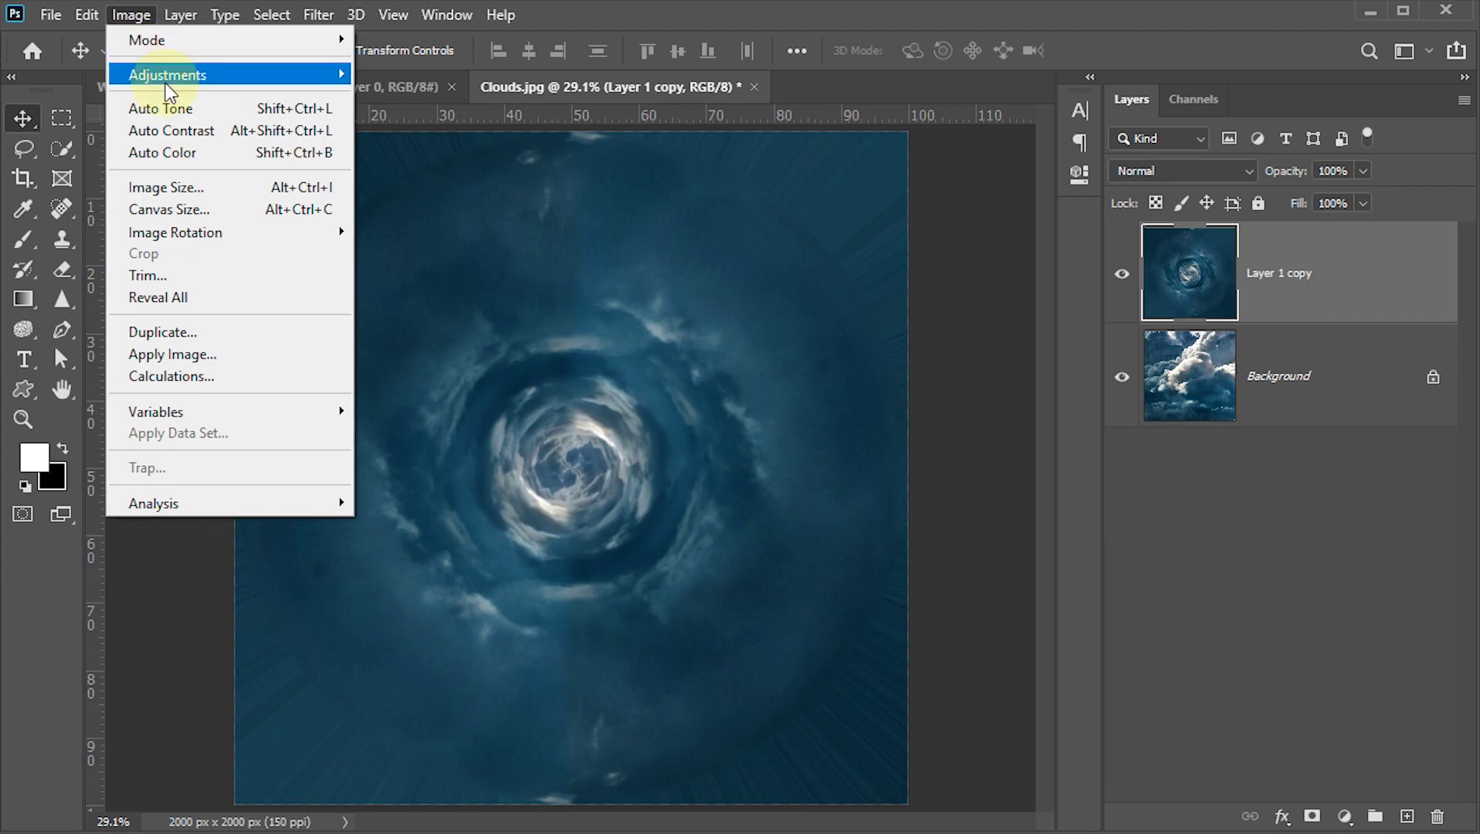
pyautogui.moveTo(168, 74)
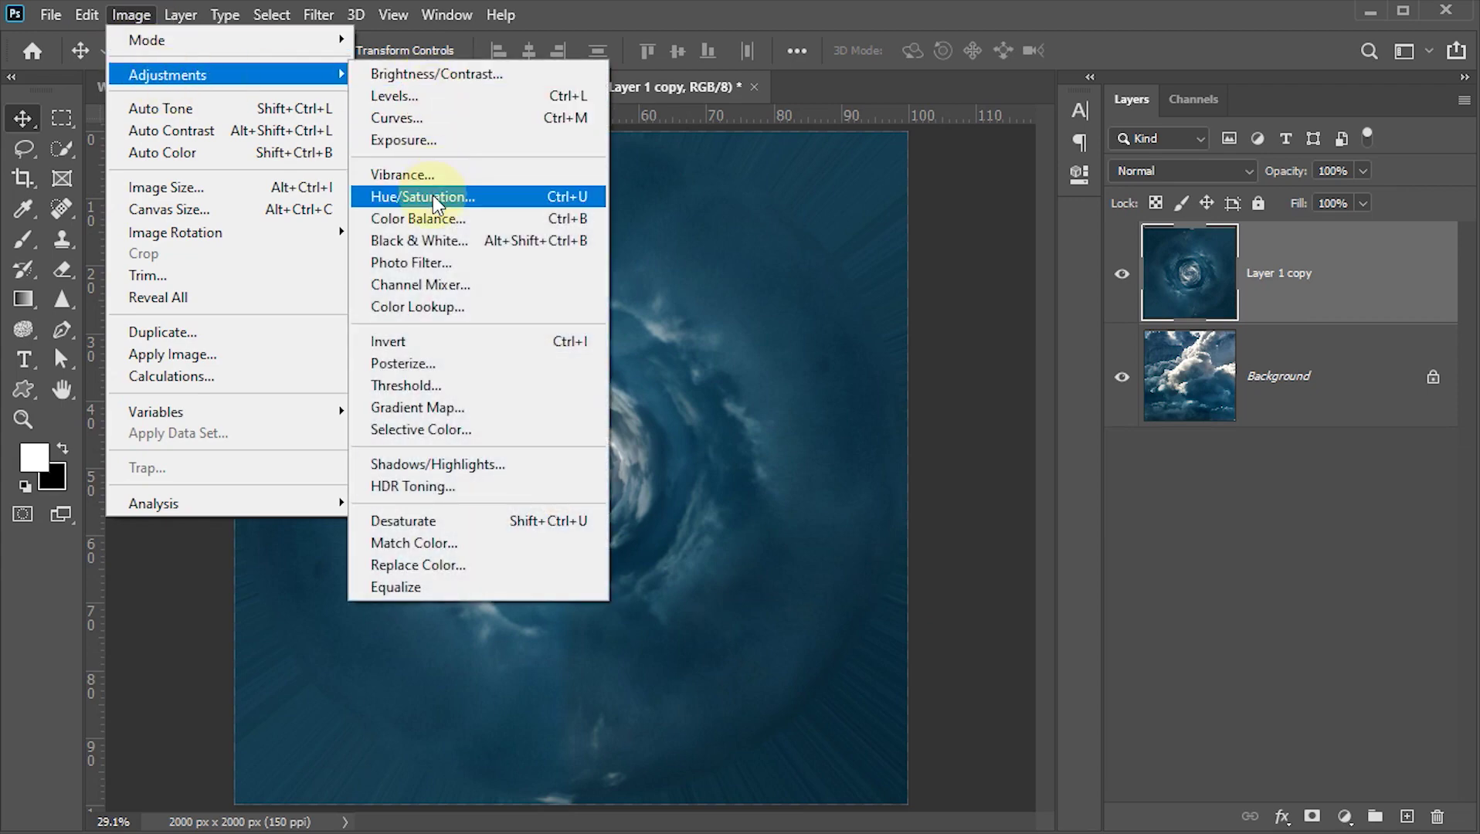
# - Try Hue/Saturation at -100, then desaturate the vortex layer to grayscale with Shift+Ctrl+U
pyautogui.click(434, 198)
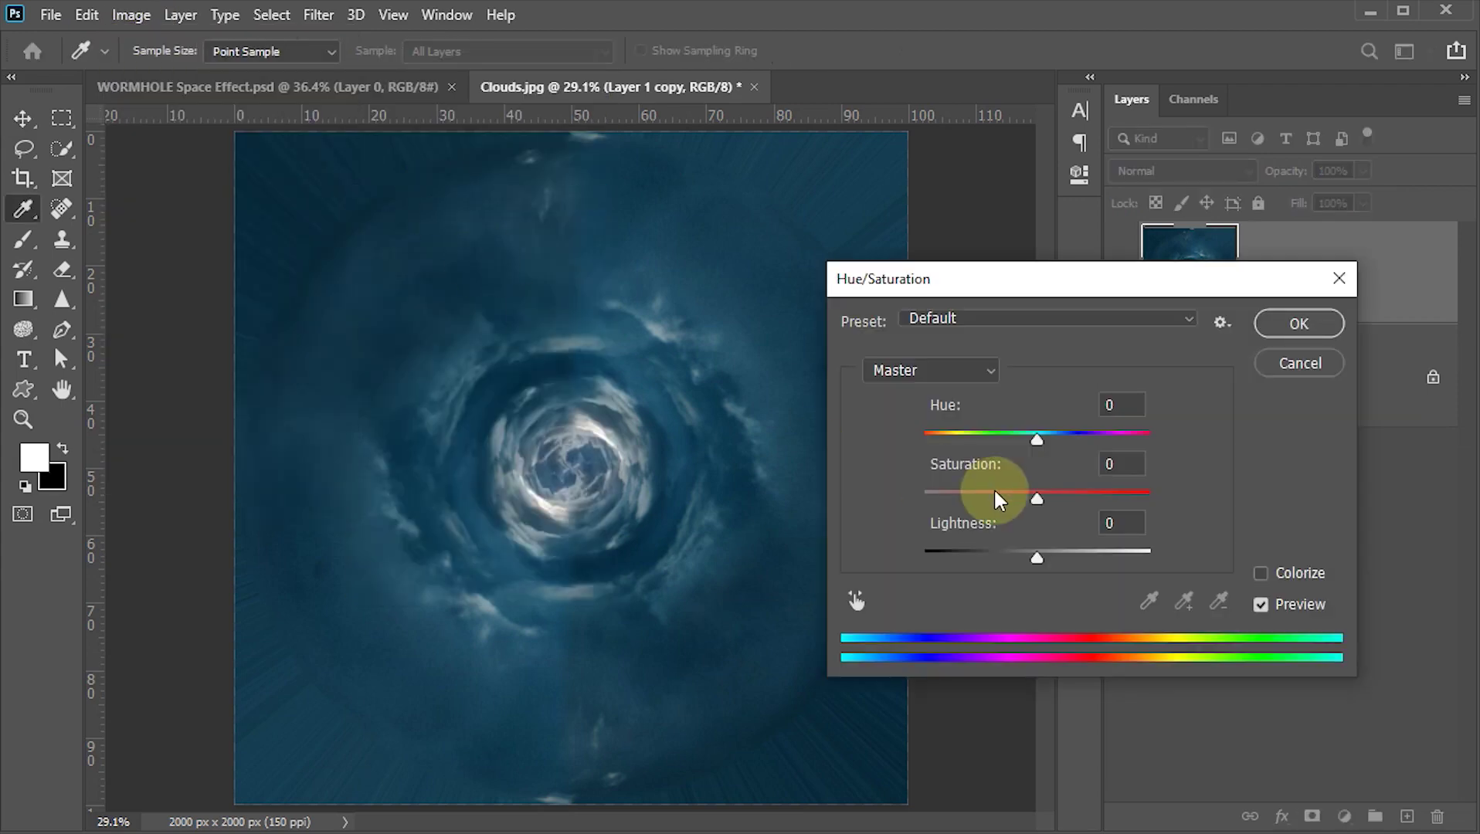
pyautogui.moveTo(1037, 498); pyautogui.dragTo(921, 498)
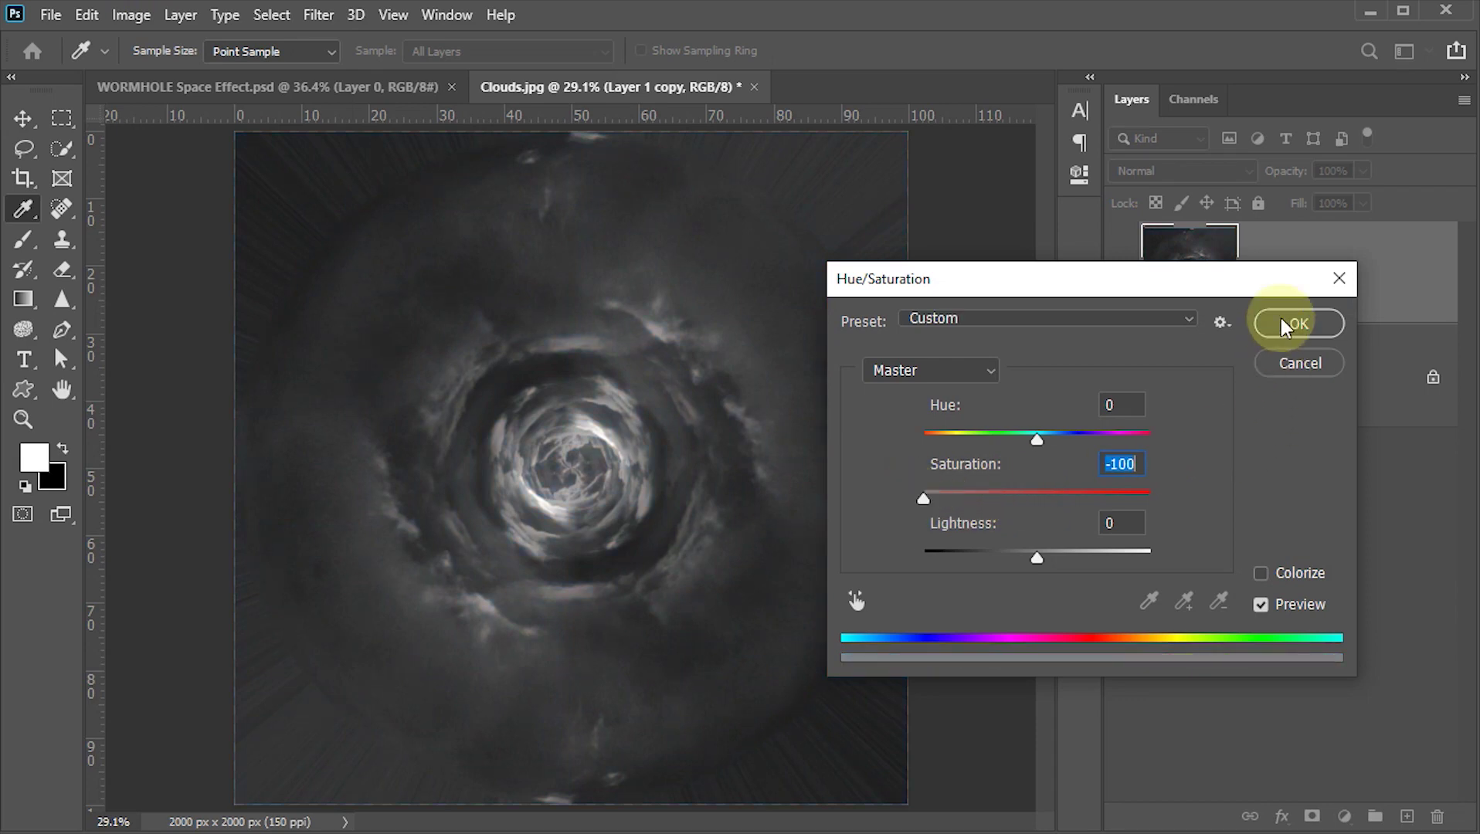
pyautogui.click(1283, 362)
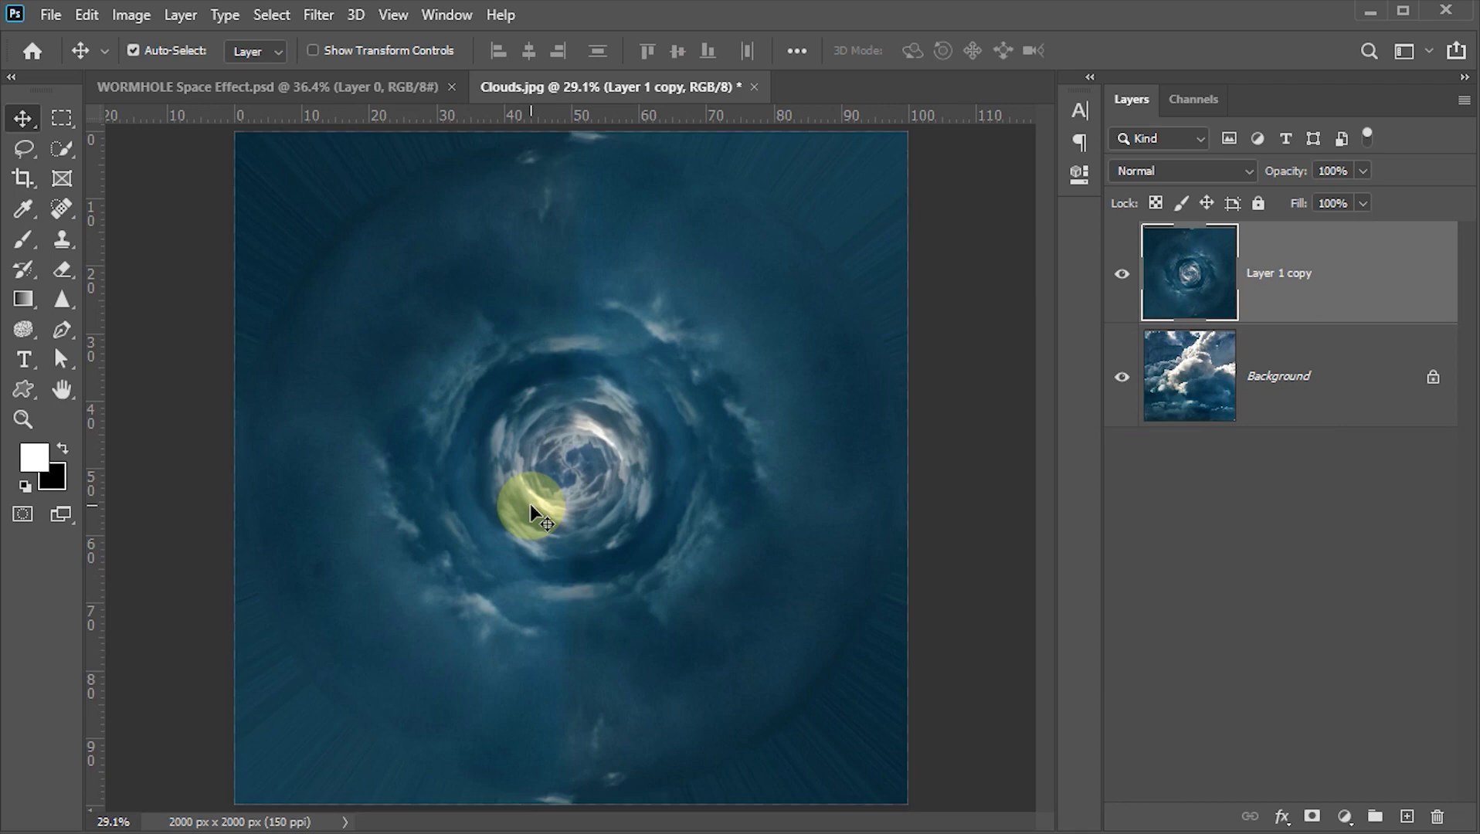
pyautogui.hotkey('shift', 'ctrl', 'u')
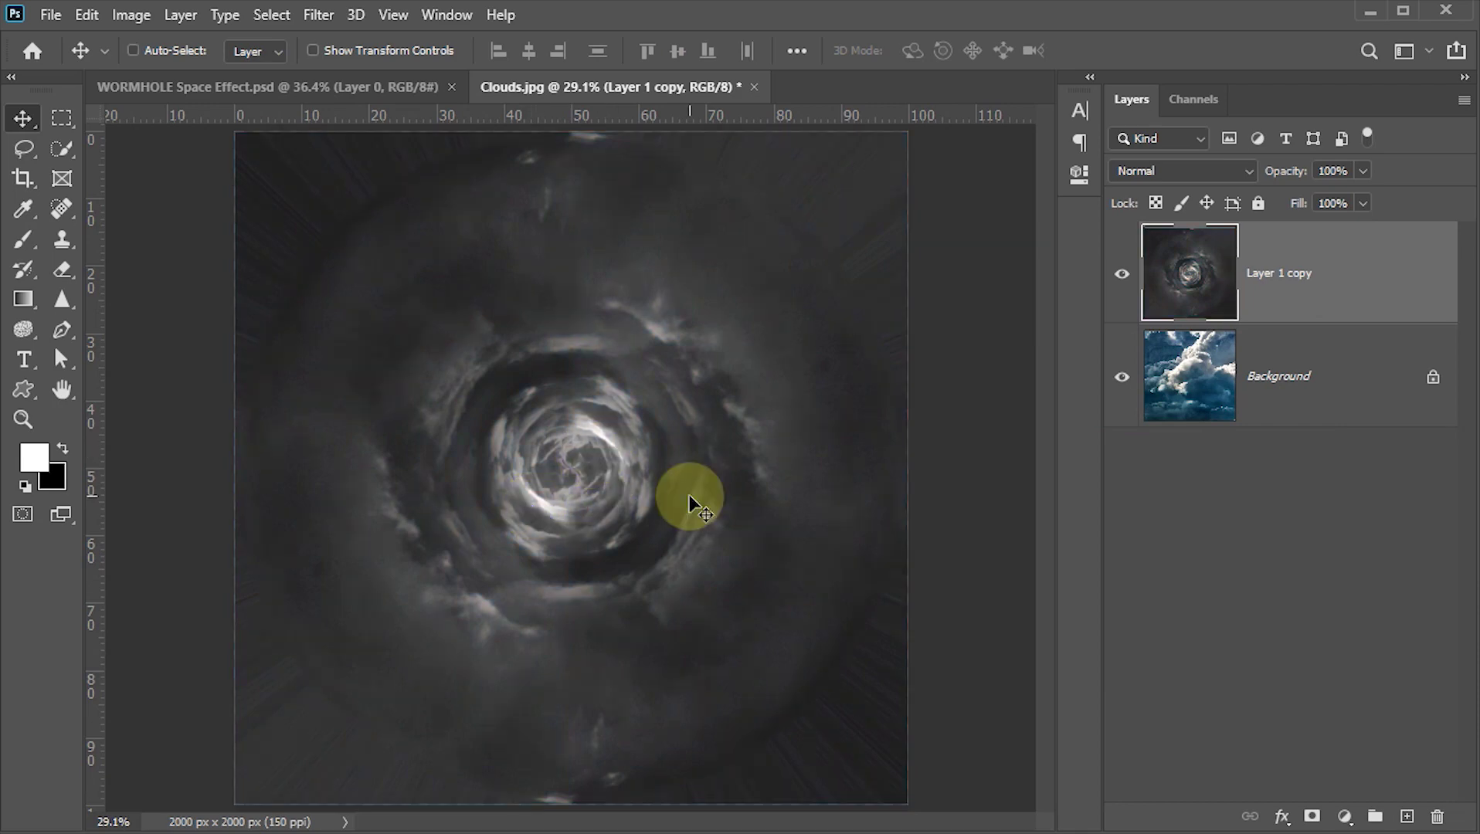
pyautogui.press('ctrl')
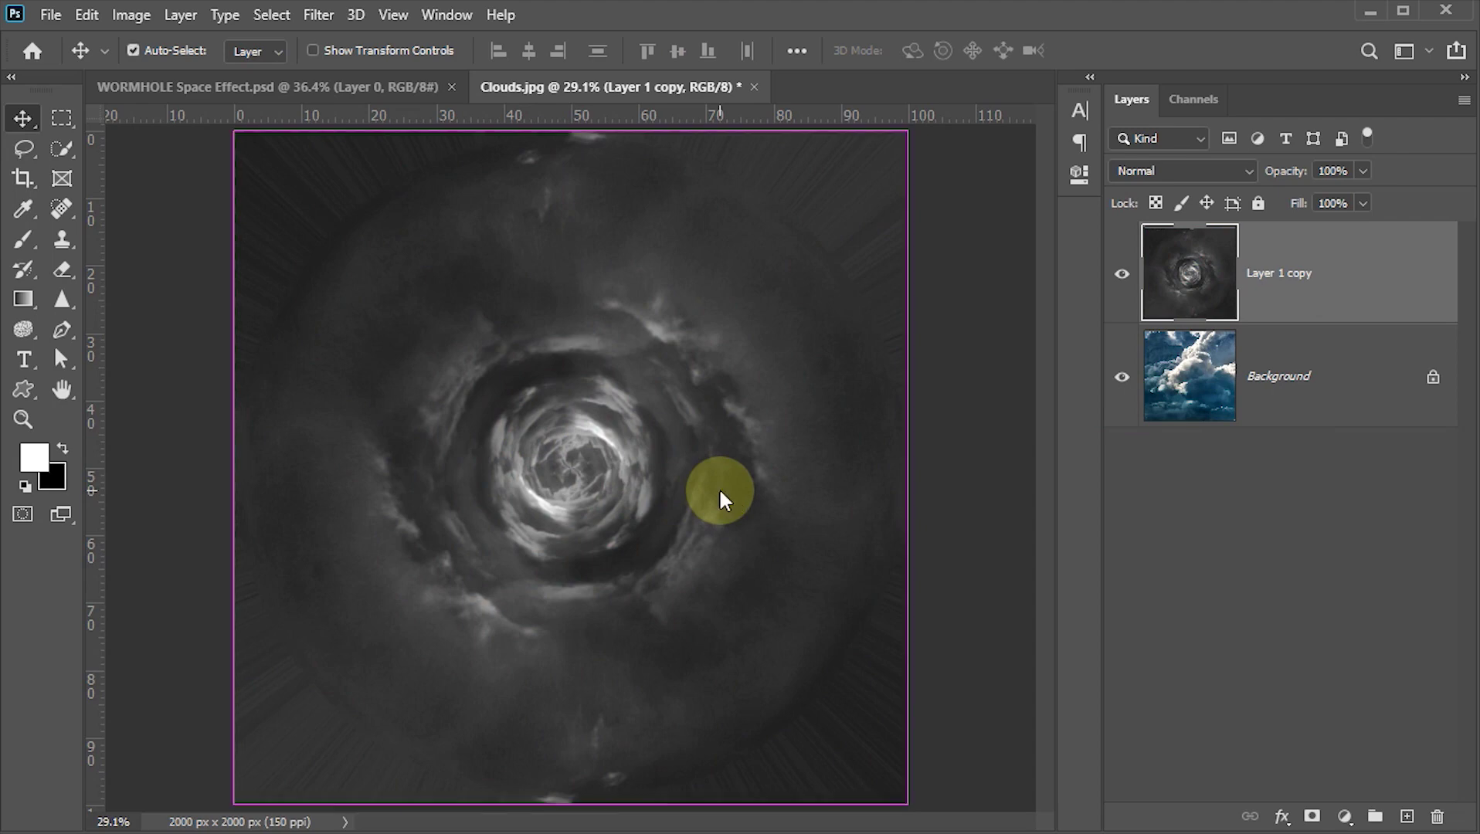
# - Apply Levels to the grayscale vortex with input values 23, 1.15 and 240
pyautogui.hotkey('ctrl', 'l')
pyautogui.moveTo(1035, 223); pyautogui.dragTo(811, 205)
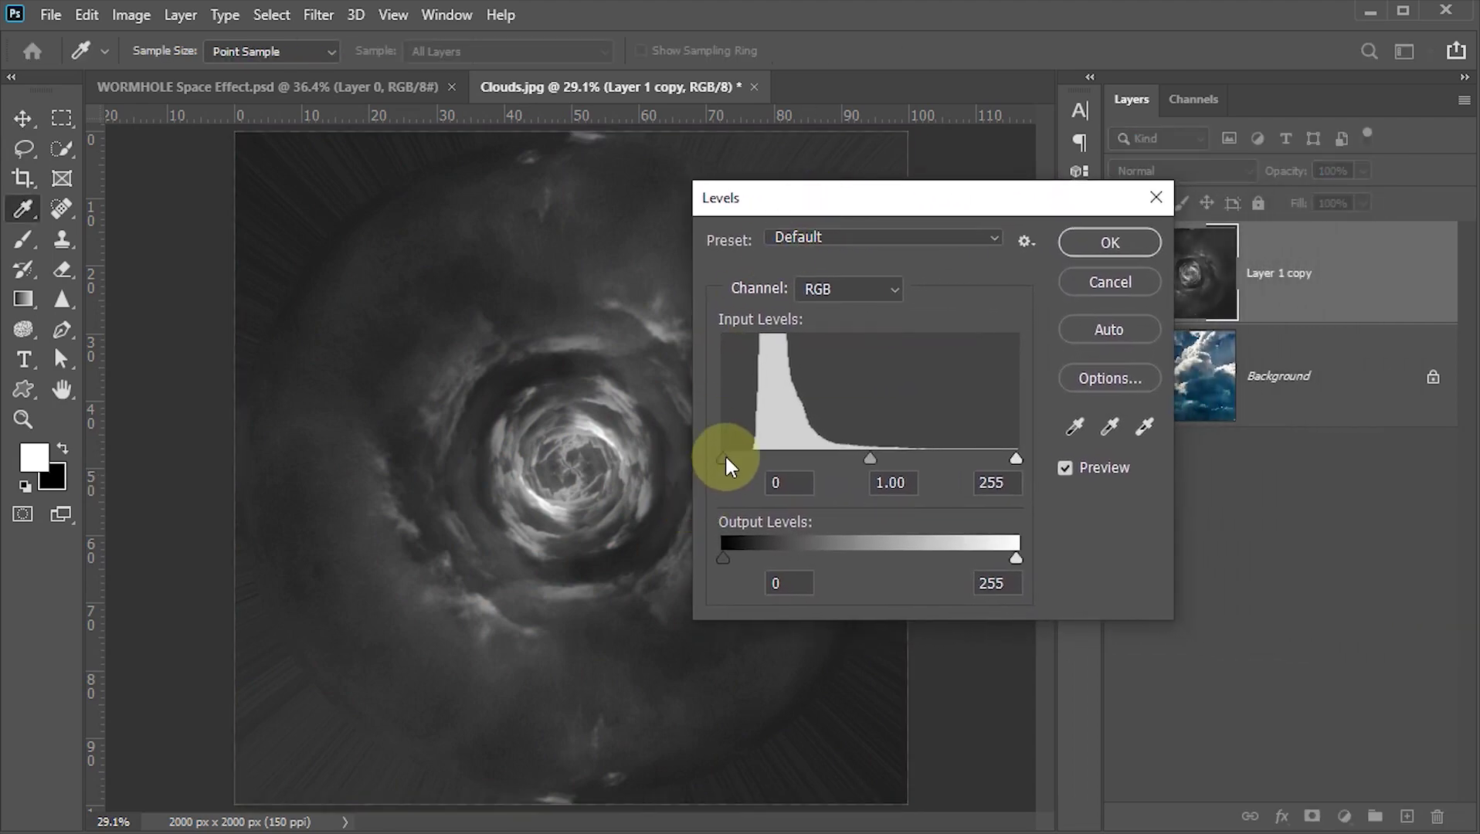
pyautogui.moveTo(725, 454); pyautogui.dragTo(747, 466)
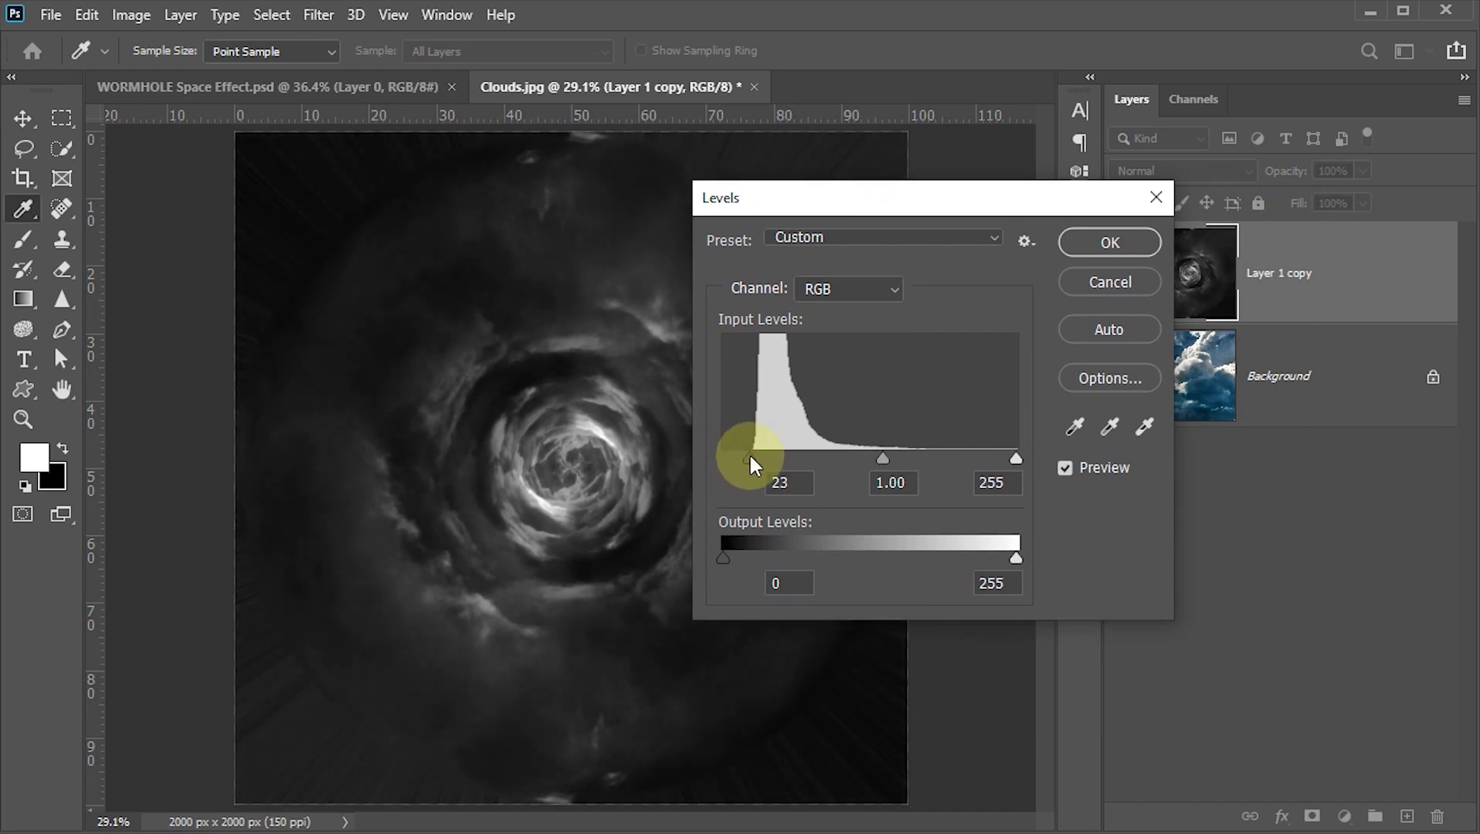
pyautogui.doubleClick(878, 476)
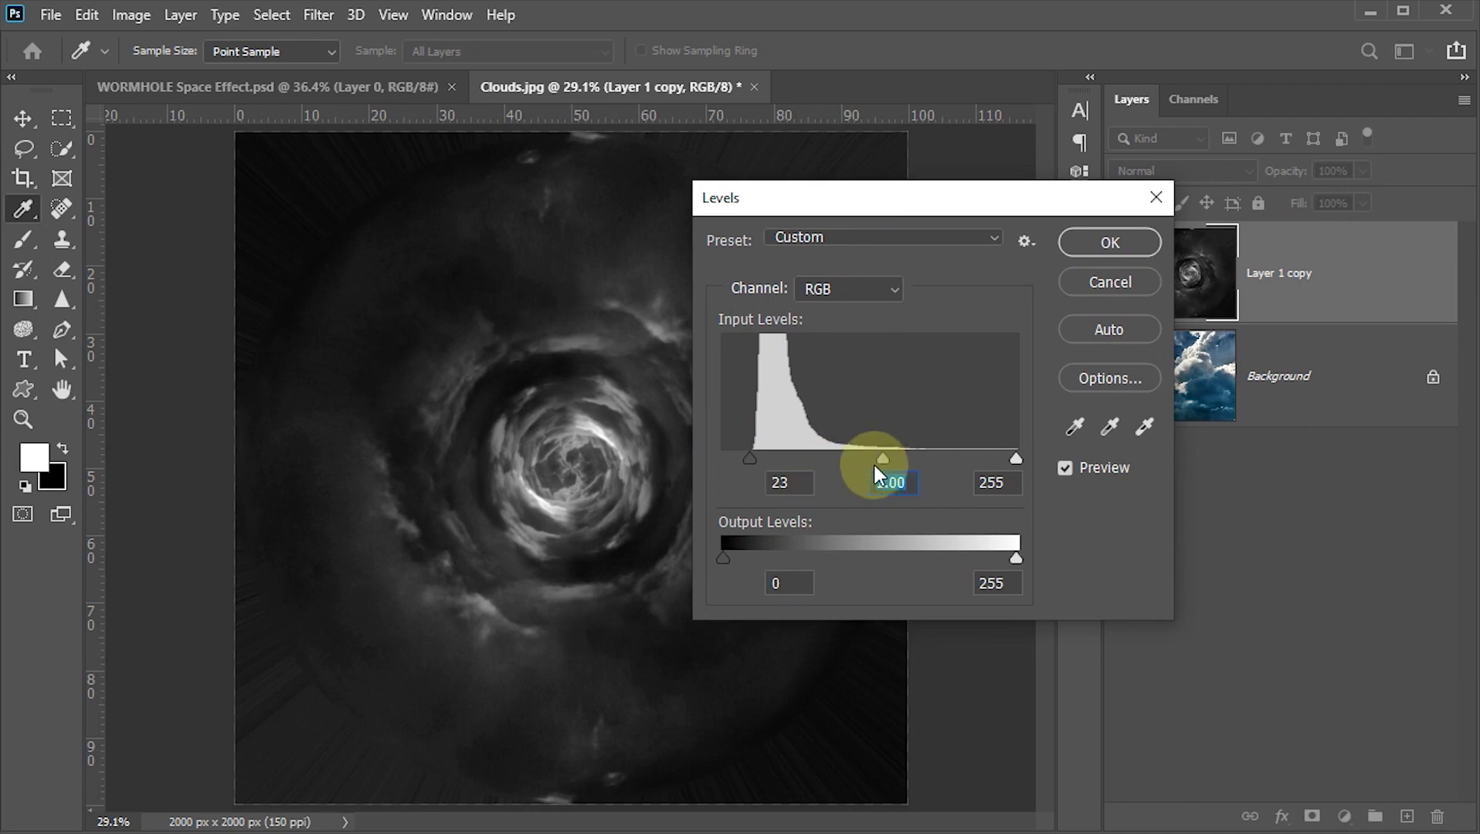
pyautogui.moveTo(881, 458); pyautogui.dragTo(879, 456)
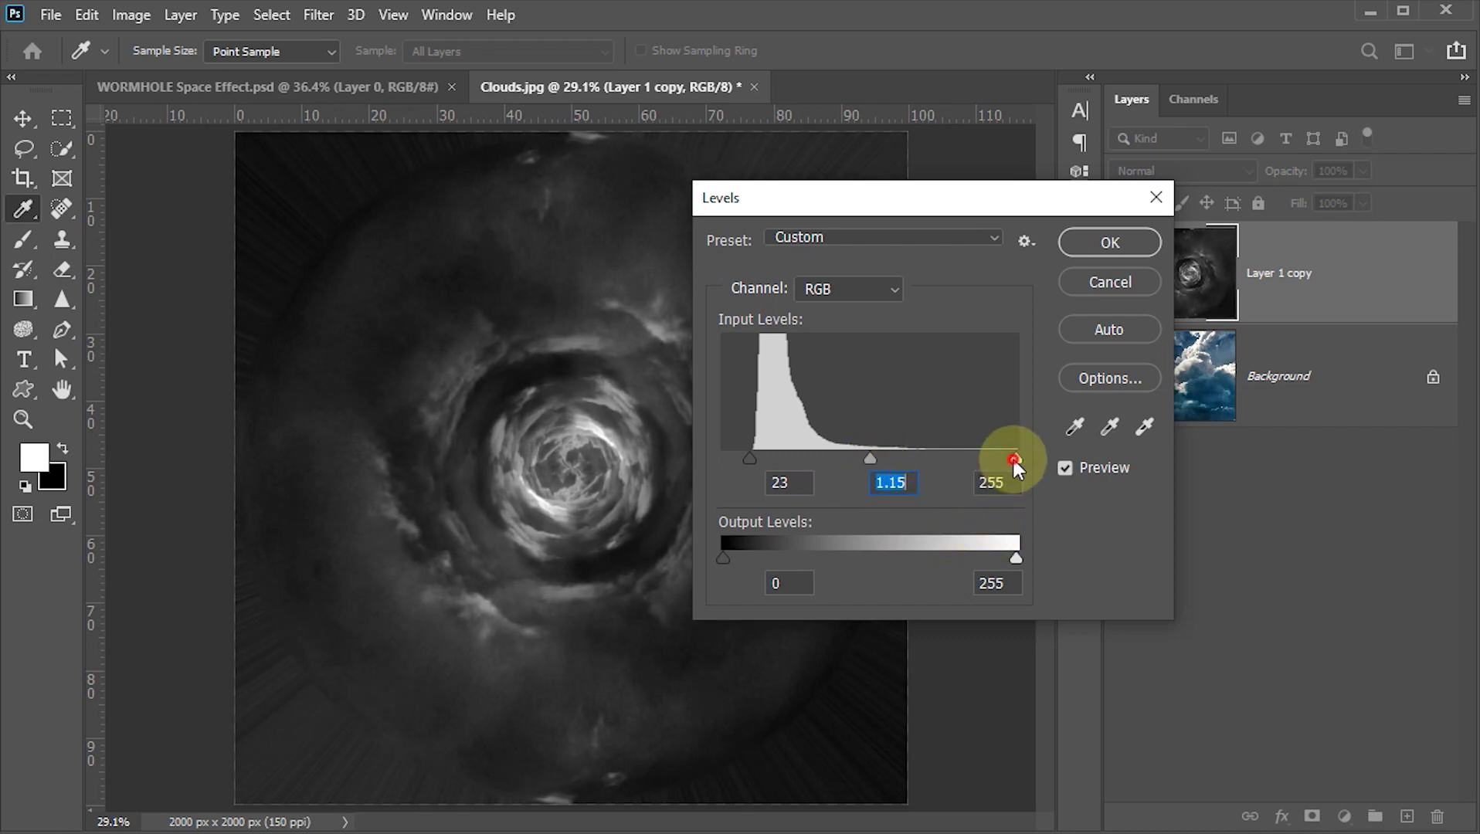
pyautogui.moveTo(1011, 457); pyautogui.dragTo(999, 461)
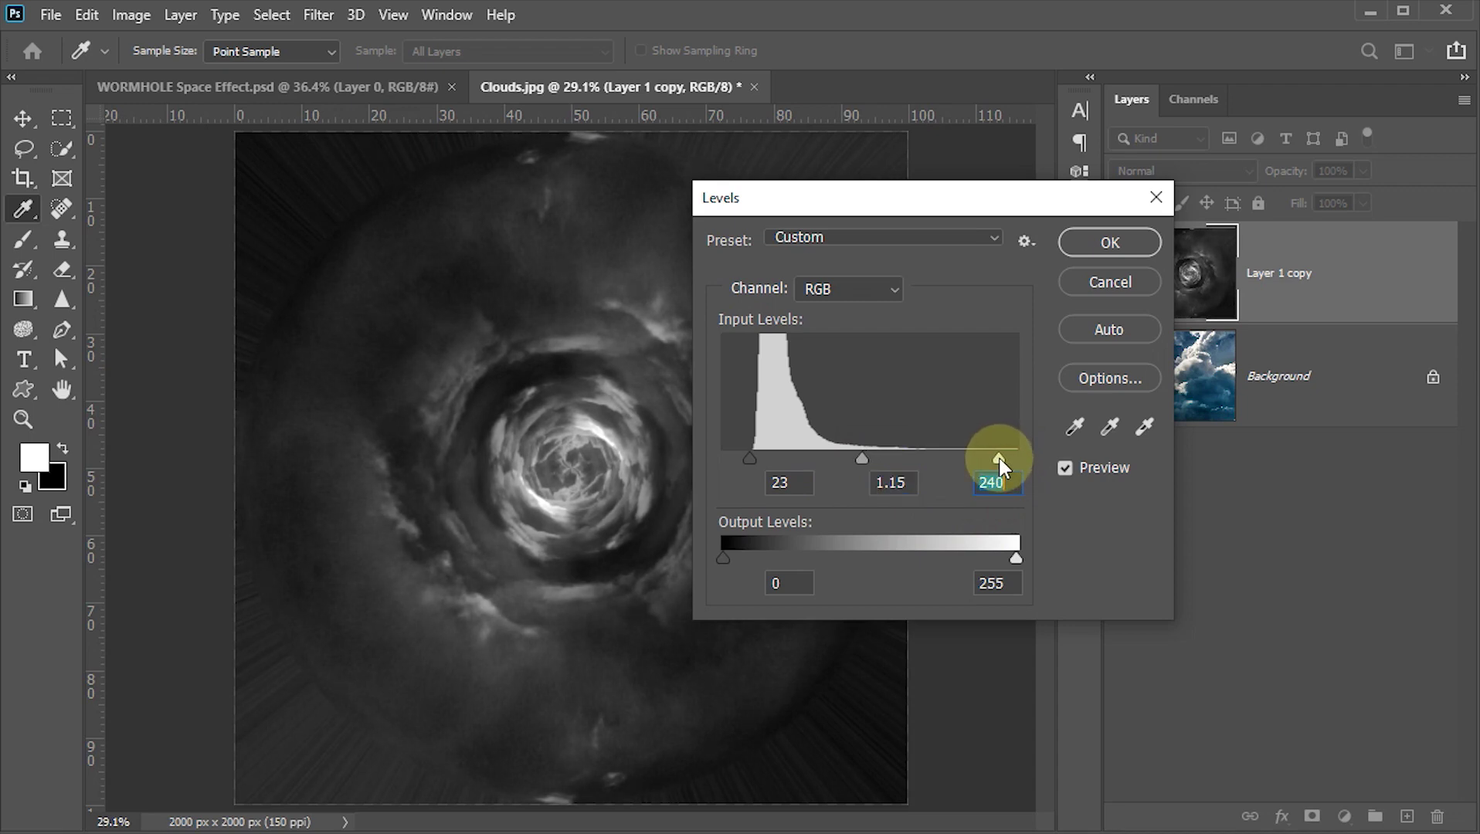
pyautogui.click(1102, 242)
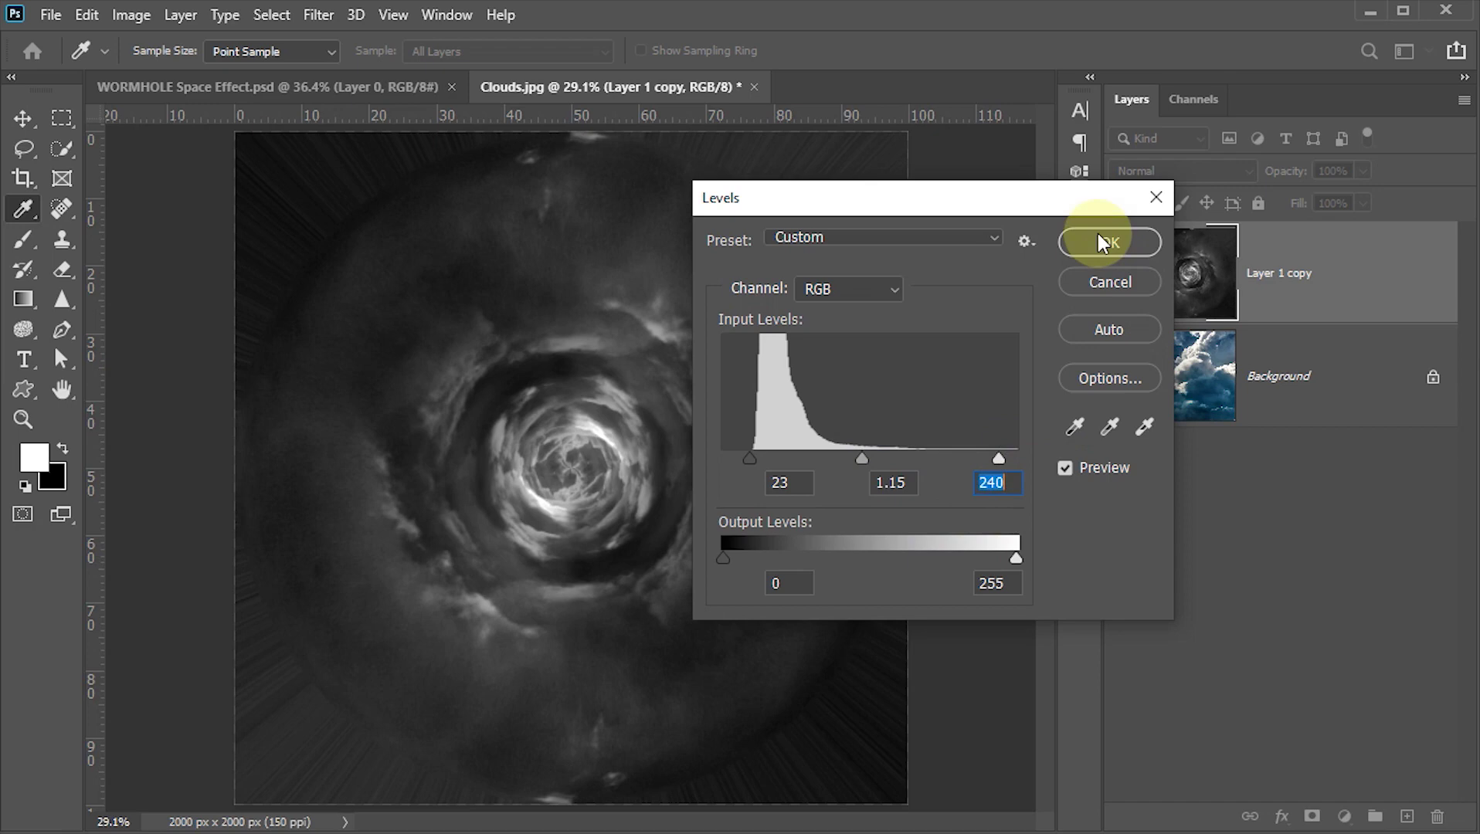
pyautogui.click(1102, 241)
pyautogui.press('v')
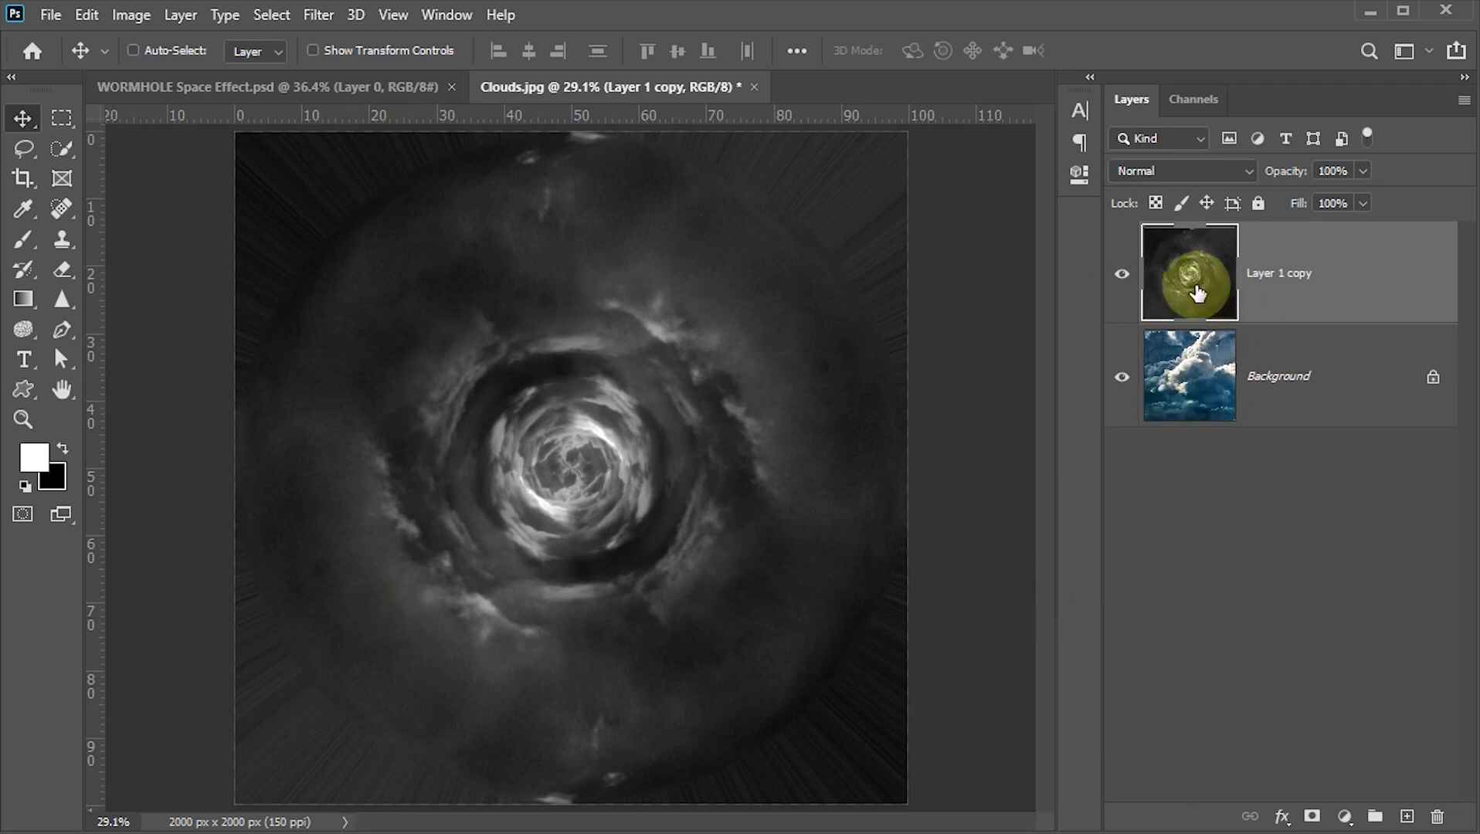
# - Duplicate Layer 1 copy as Layer 1 copy 2 and give it an all-black layer mask
pyautogui.press('ctrl')
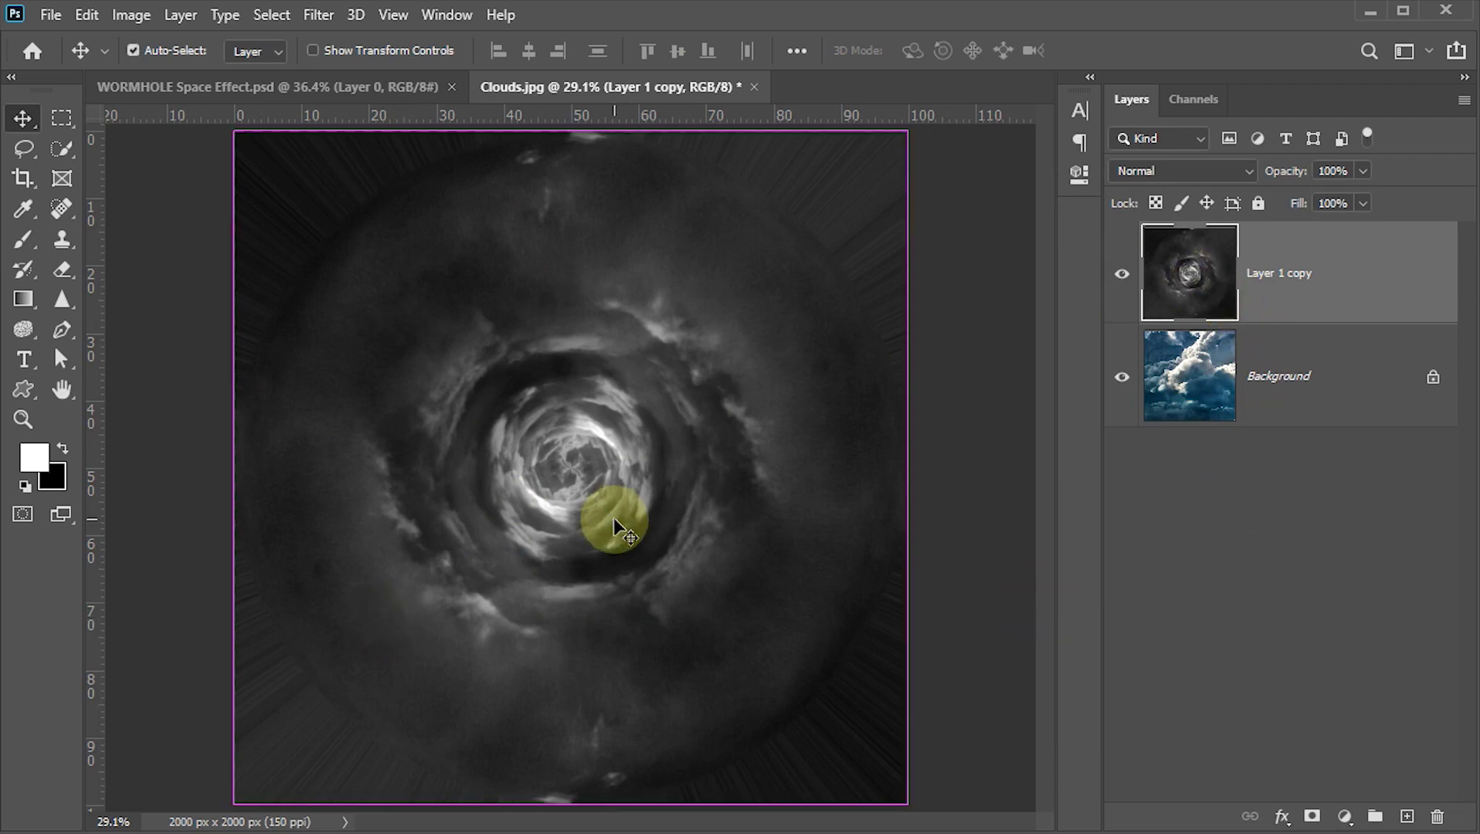
pyautogui.hotkey('ctrl', 'j')
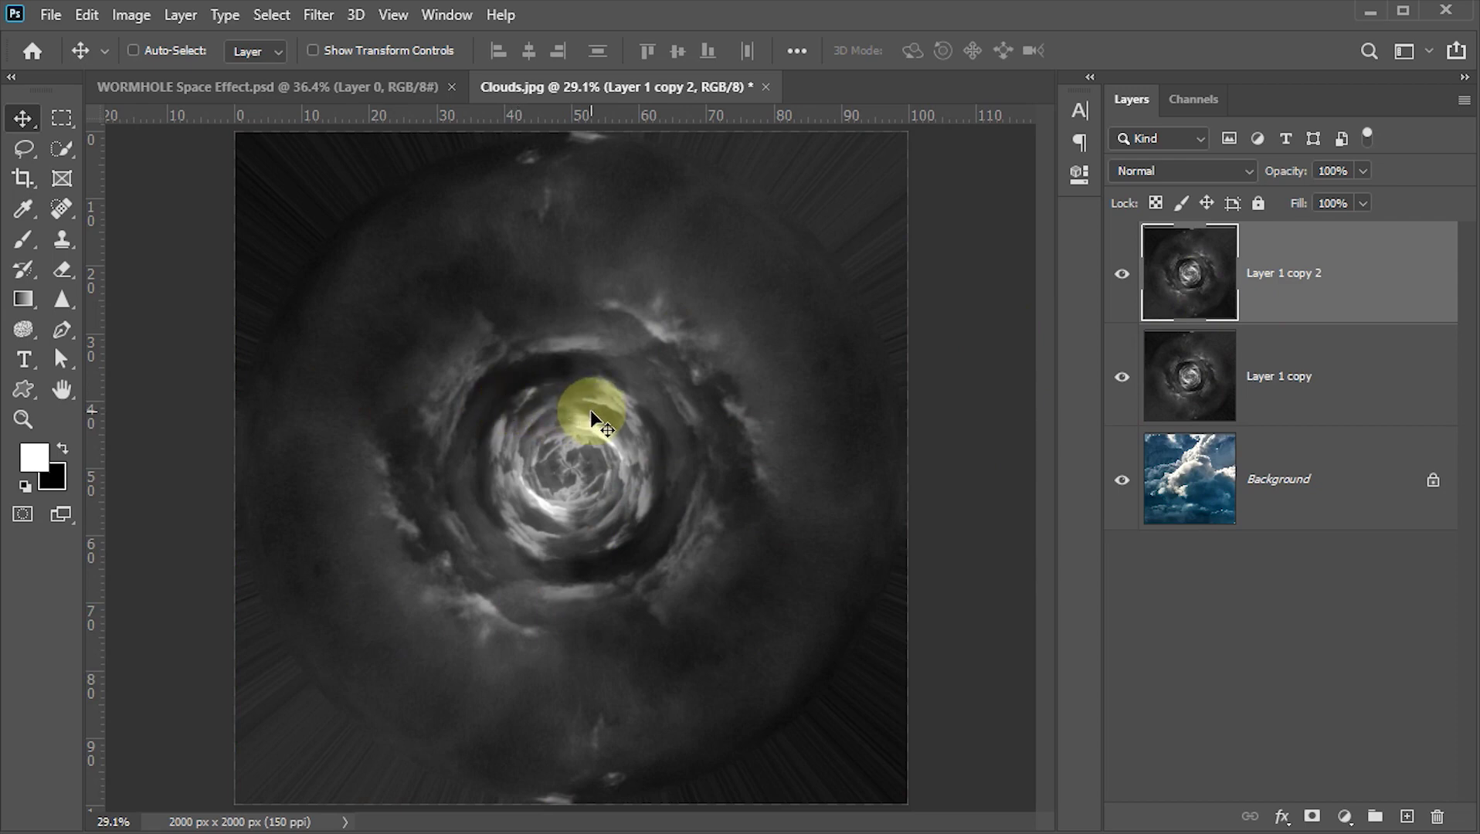
pyautogui.click(1312, 819)
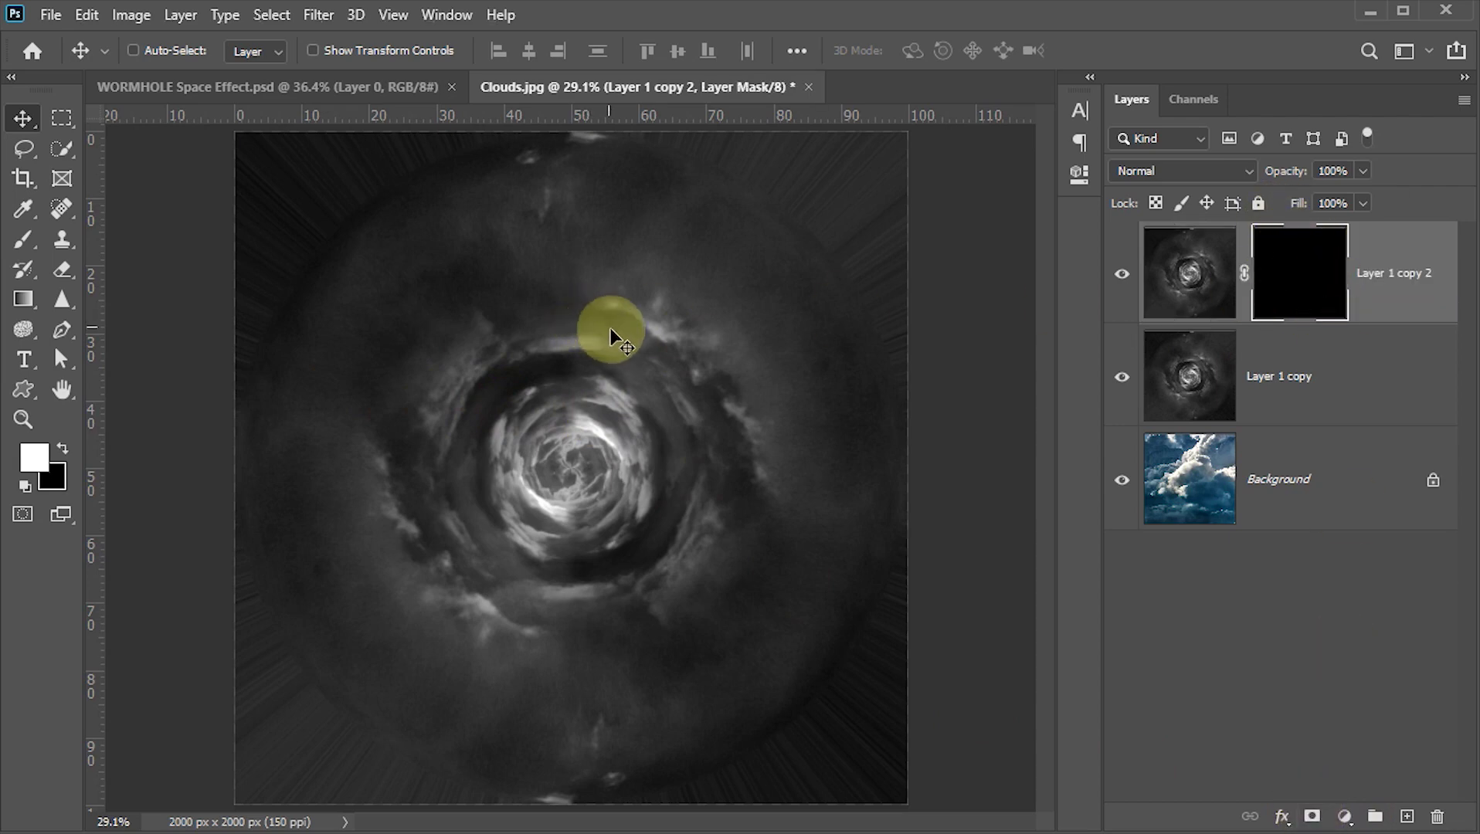
pyautogui.press('b')
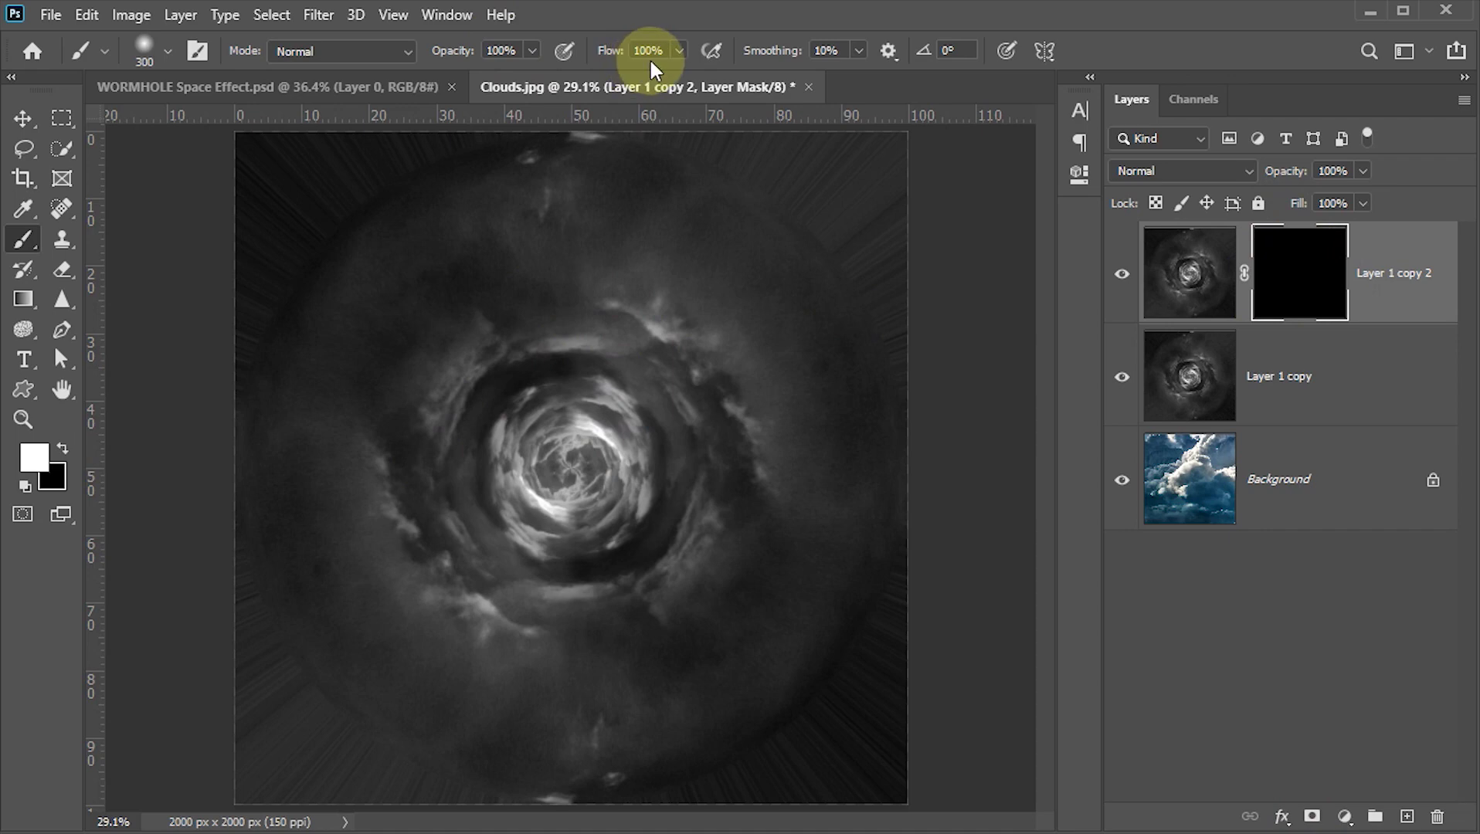
# - Paint one 2000 px Soft Round white spot at the vortex centre on the mask
pyautogui.click(167, 53)
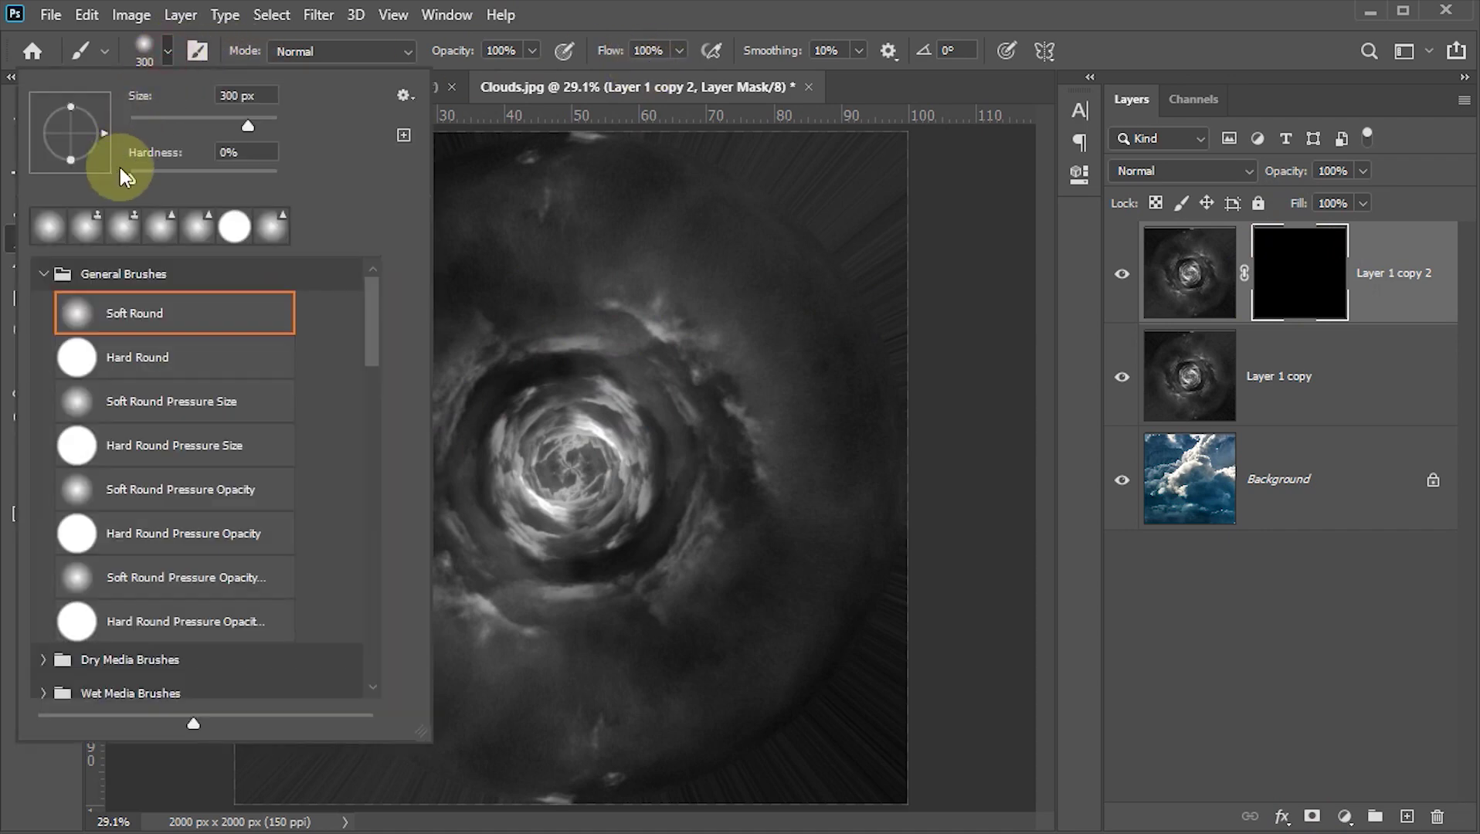
pyautogui.click(166, 51)
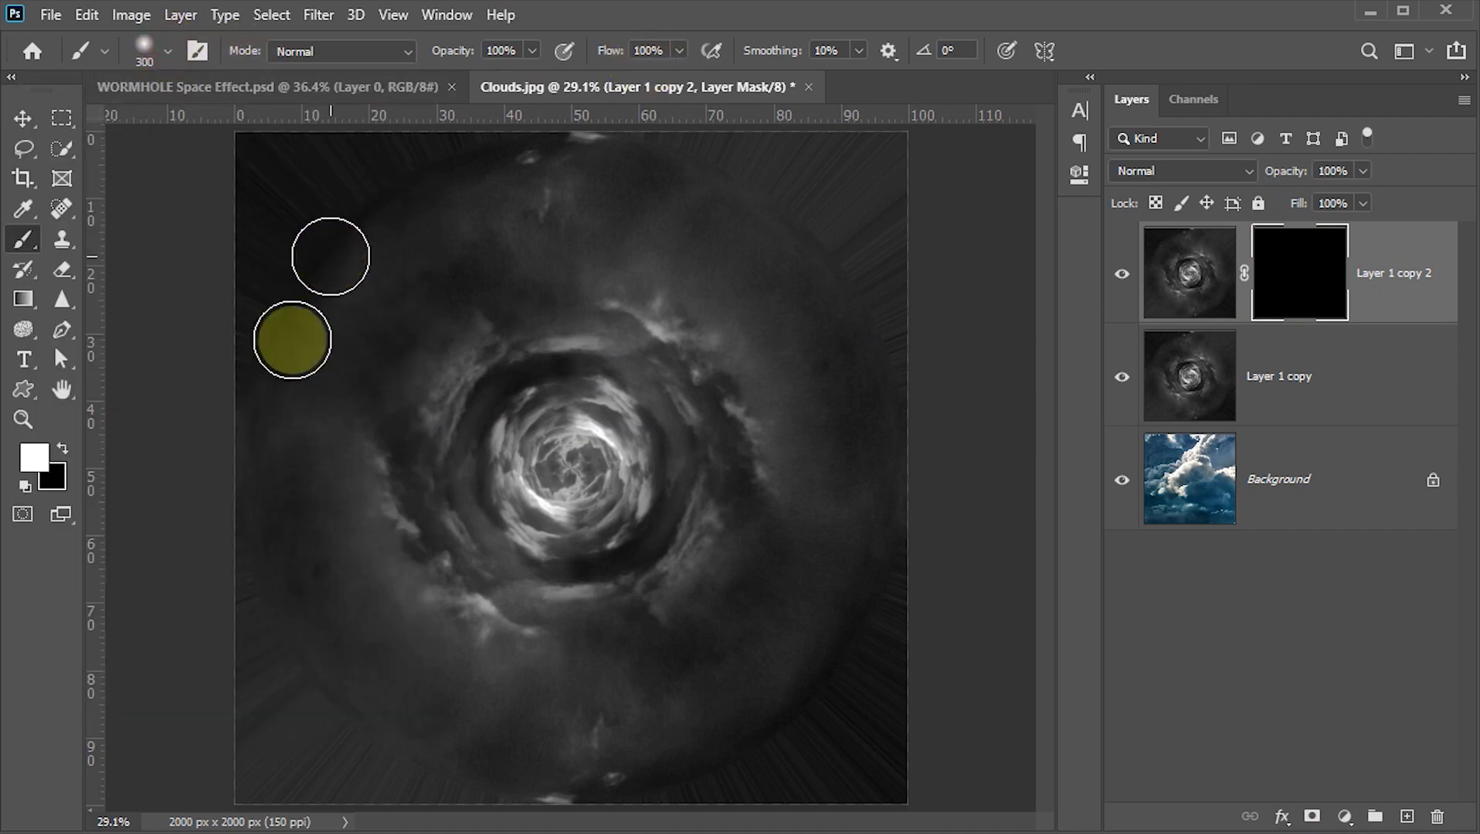
pyautogui.moveTo(610, 513); pyautogui.dragTo(582, 478)
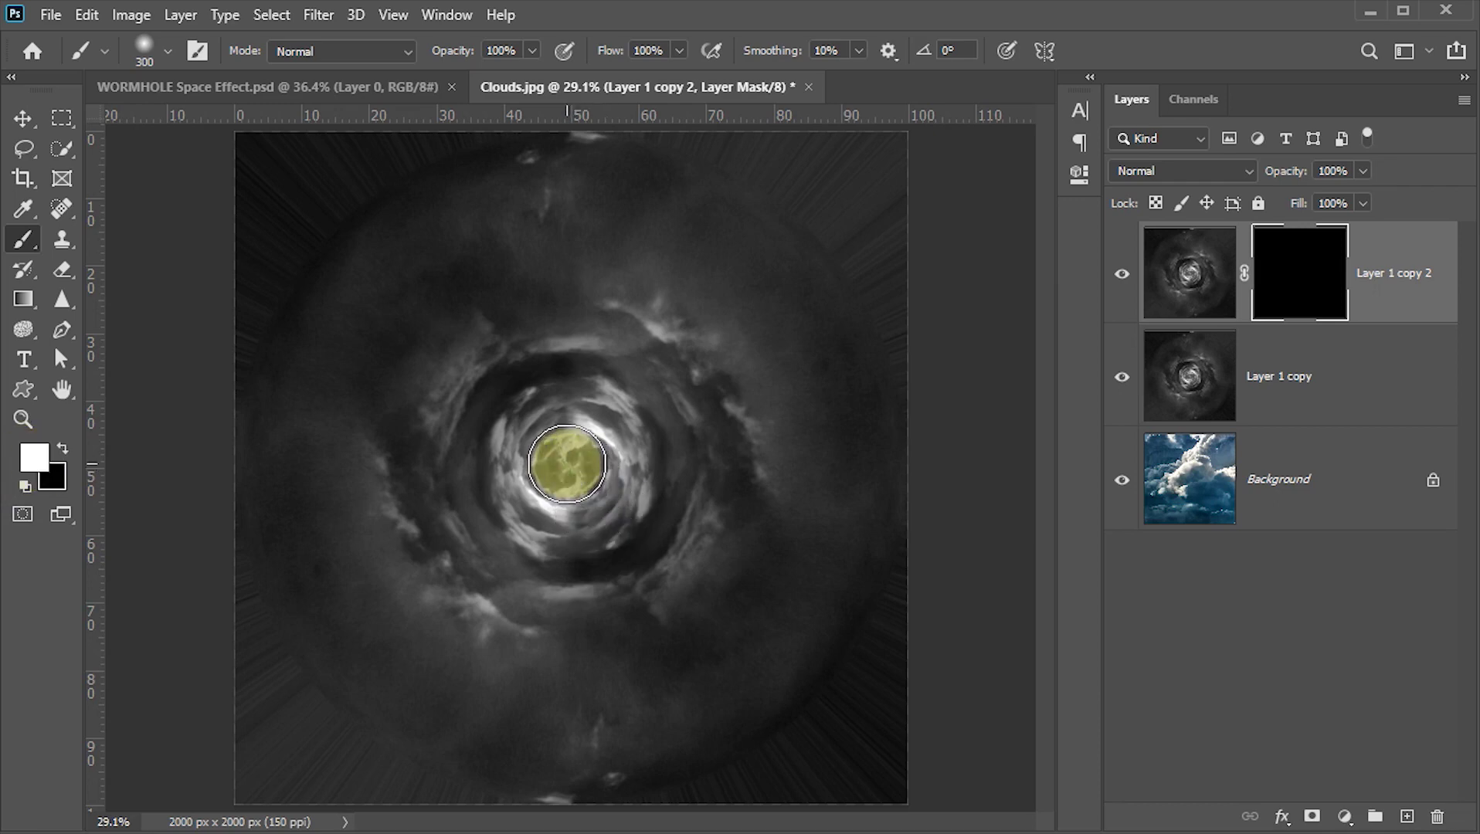
pyautogui.press(']')
pyautogui.press(']')
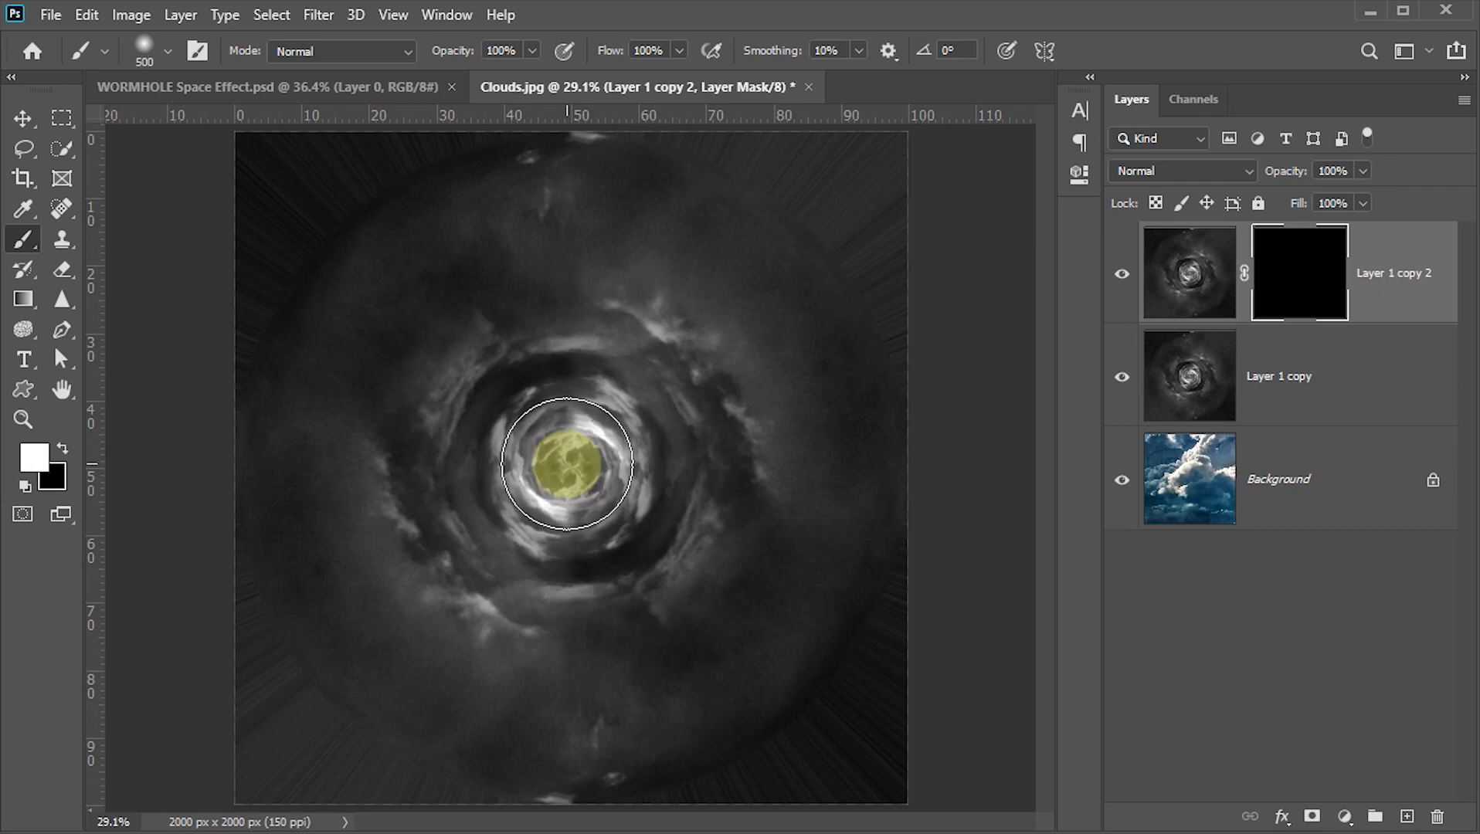
pyautogui.press(']')
pyautogui.press(']')
pyautogui.press(']')
pyautogui.press(']')
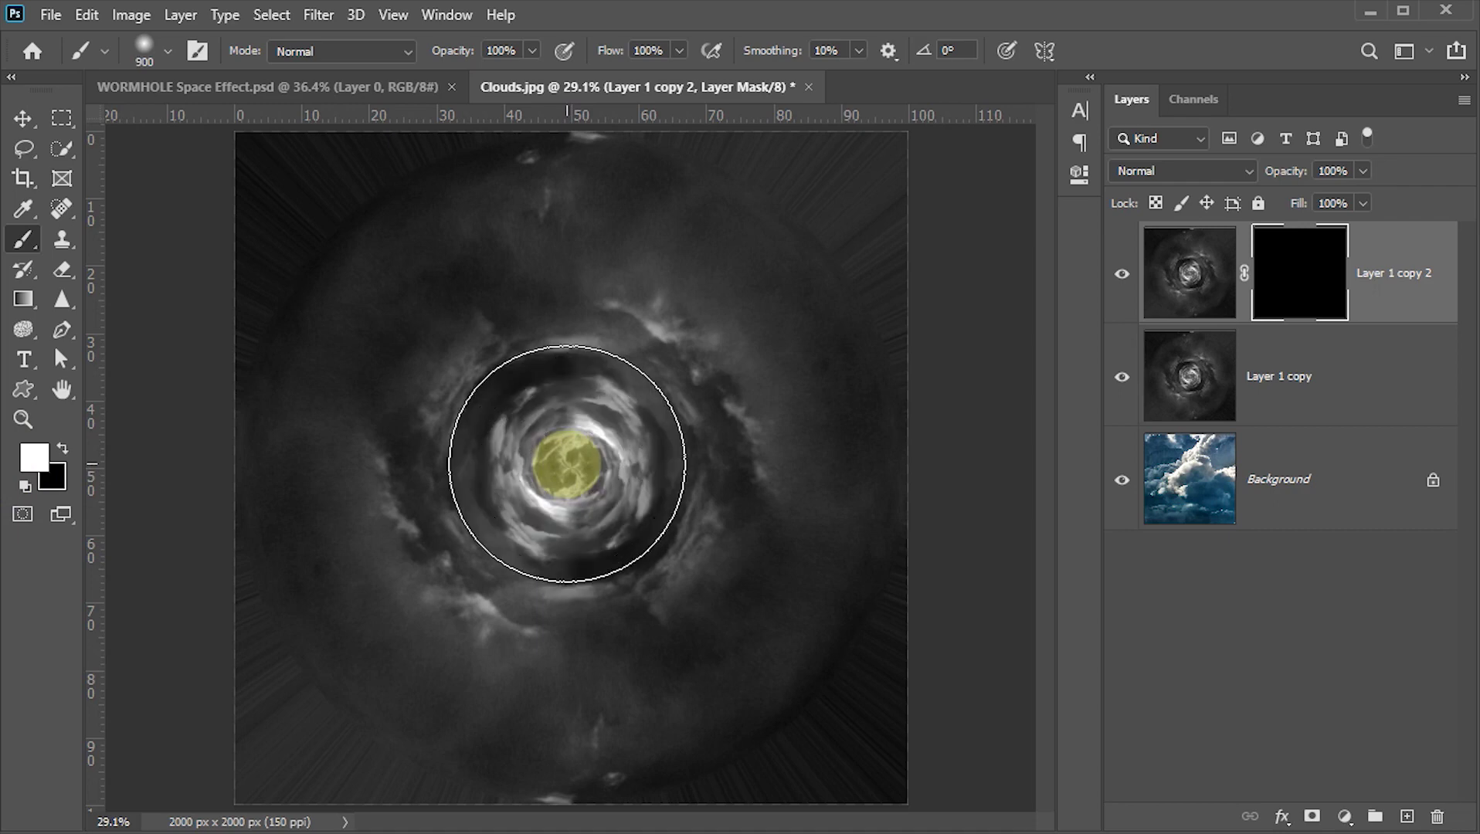
pyautogui.press(']')
pyautogui.press(']')
pyautogui.press(']')
pyautogui.press(']')
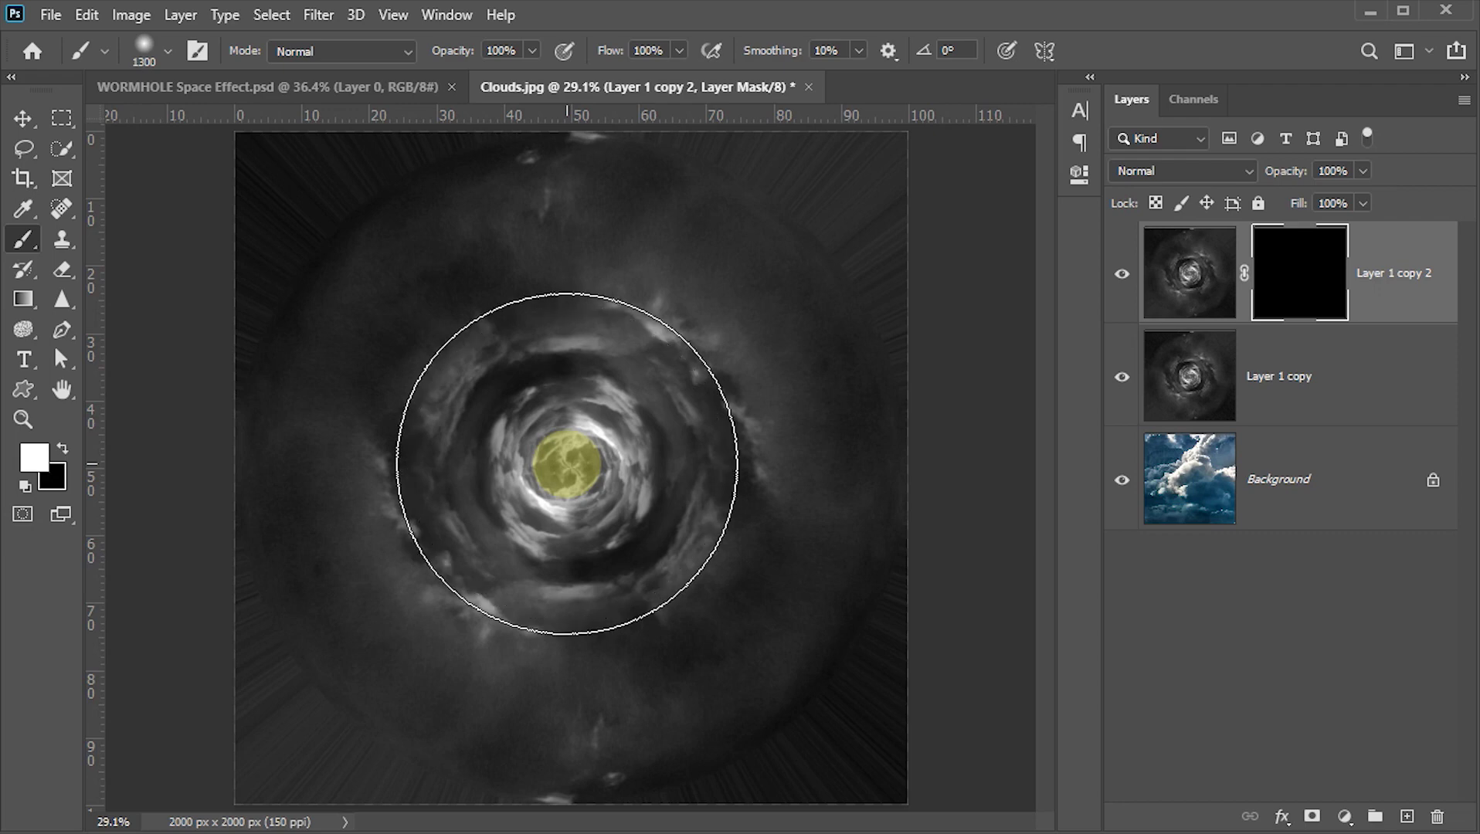
pyautogui.press(']')
pyautogui.press(']')
pyautogui.press(']')
pyautogui.press(']')
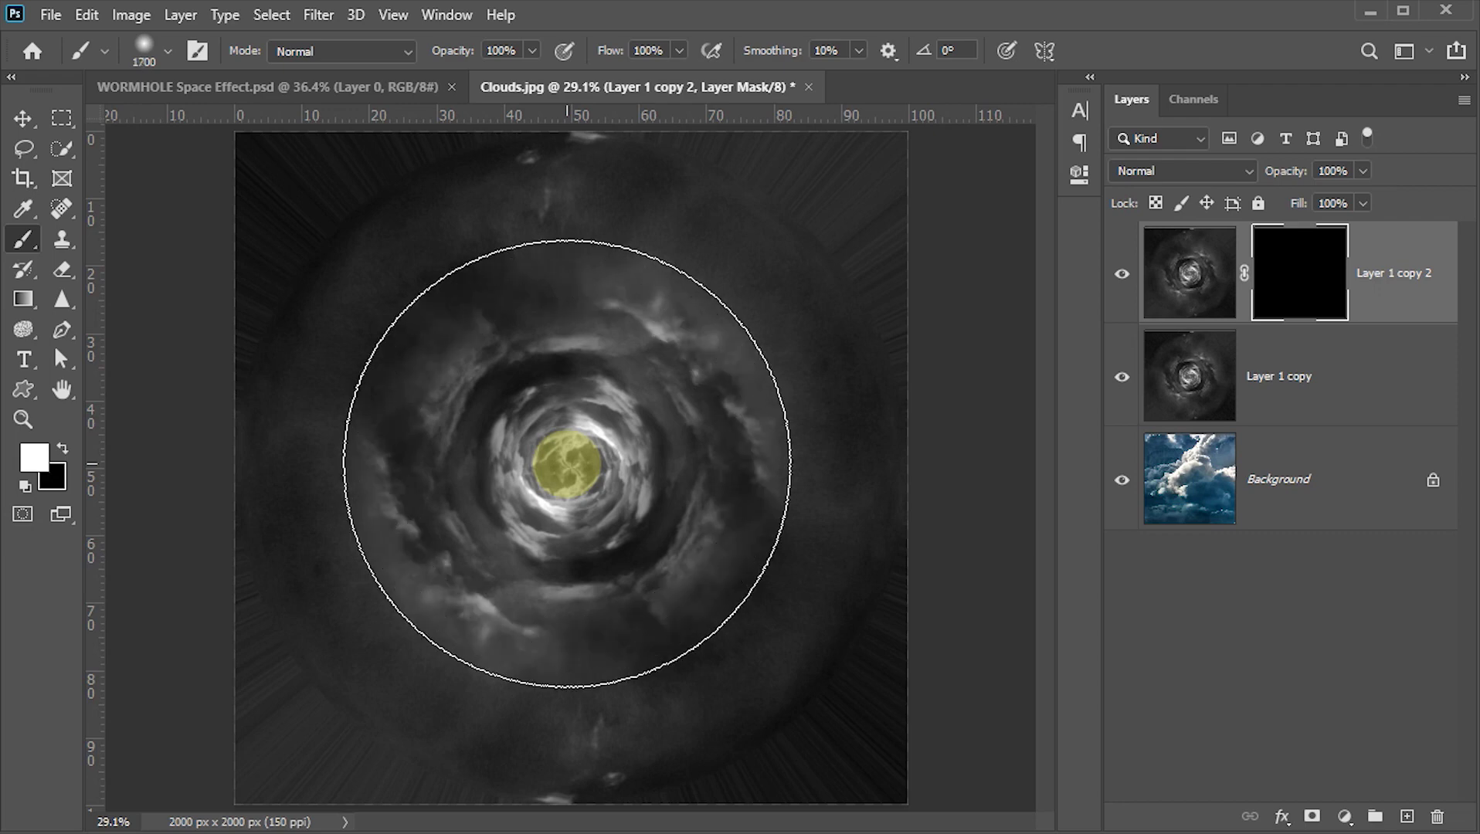
pyautogui.press(']')
pyautogui.press(']')
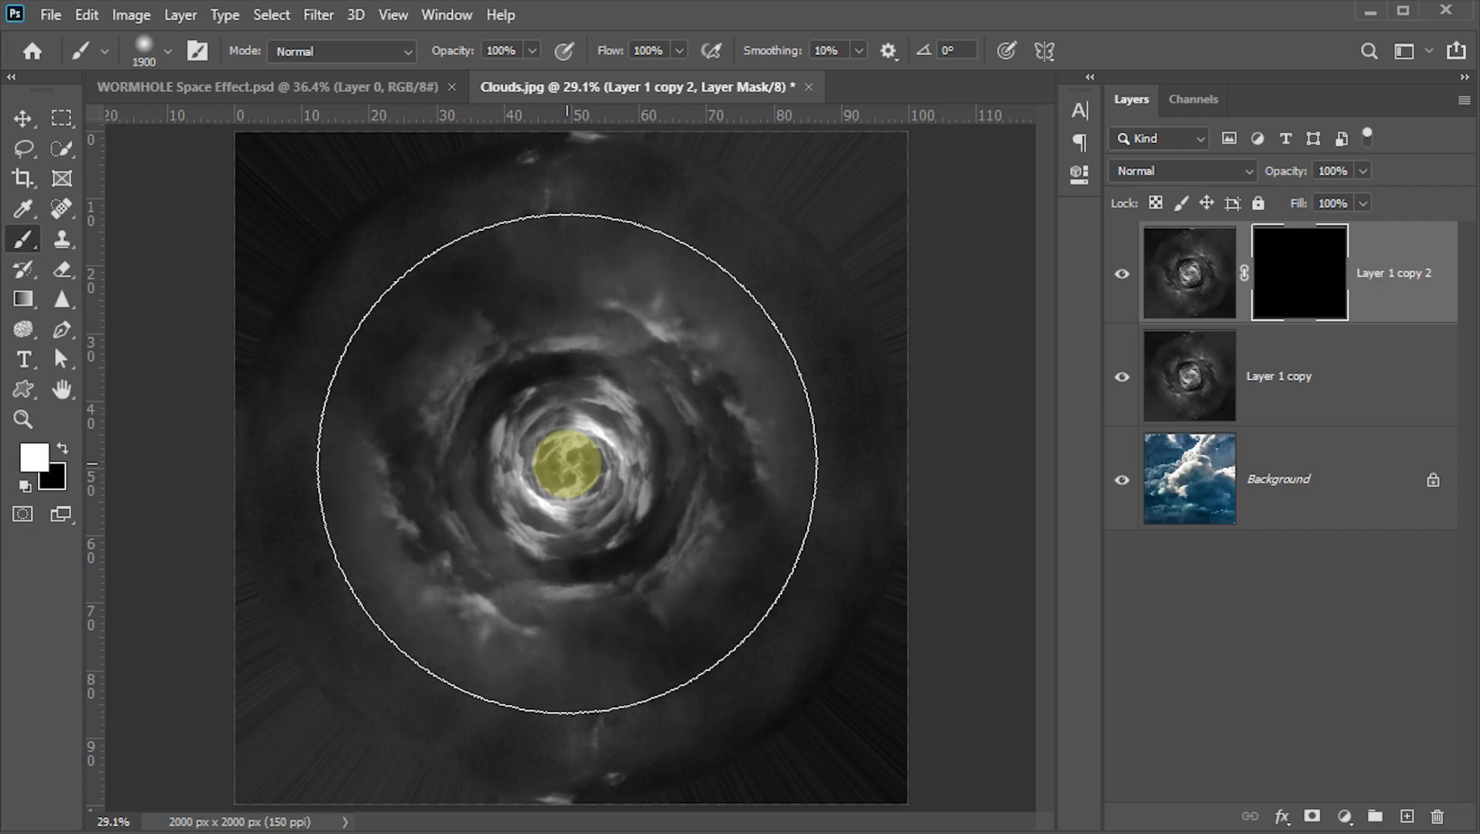
pyautogui.press(']')
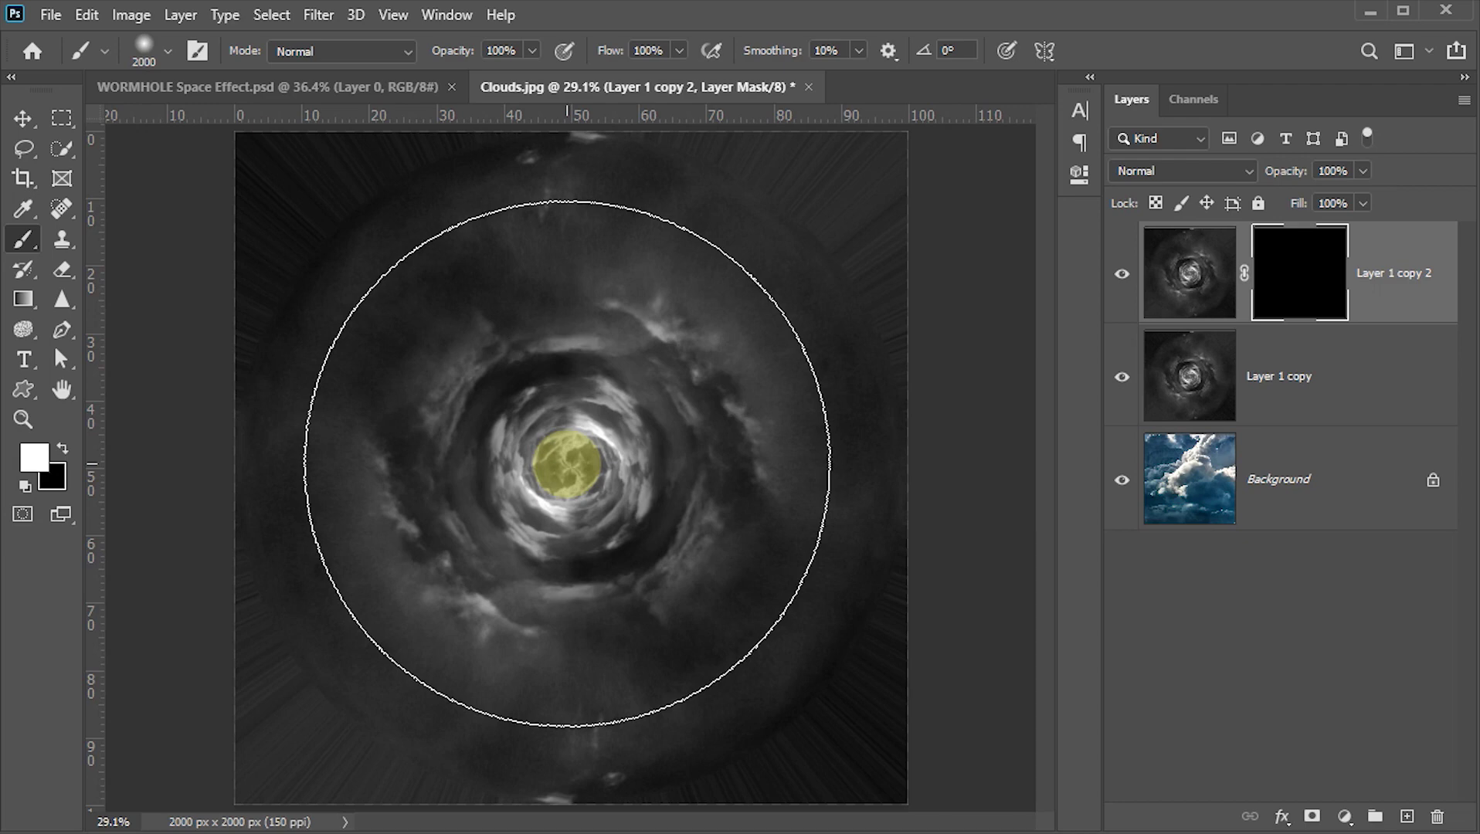
pyautogui.click(566, 463)
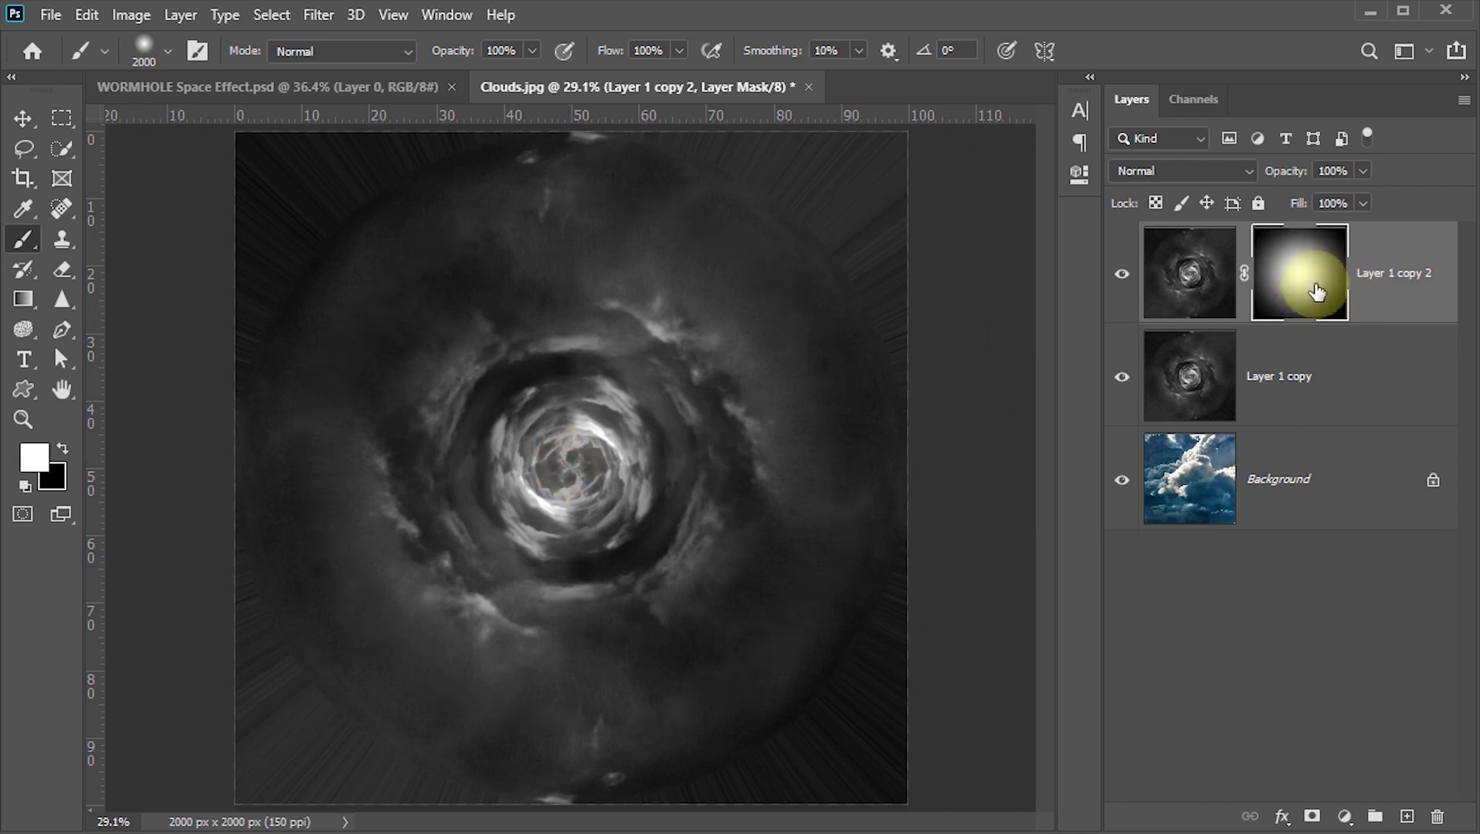
pyautogui.click(1189, 272)
pyautogui.press('v')
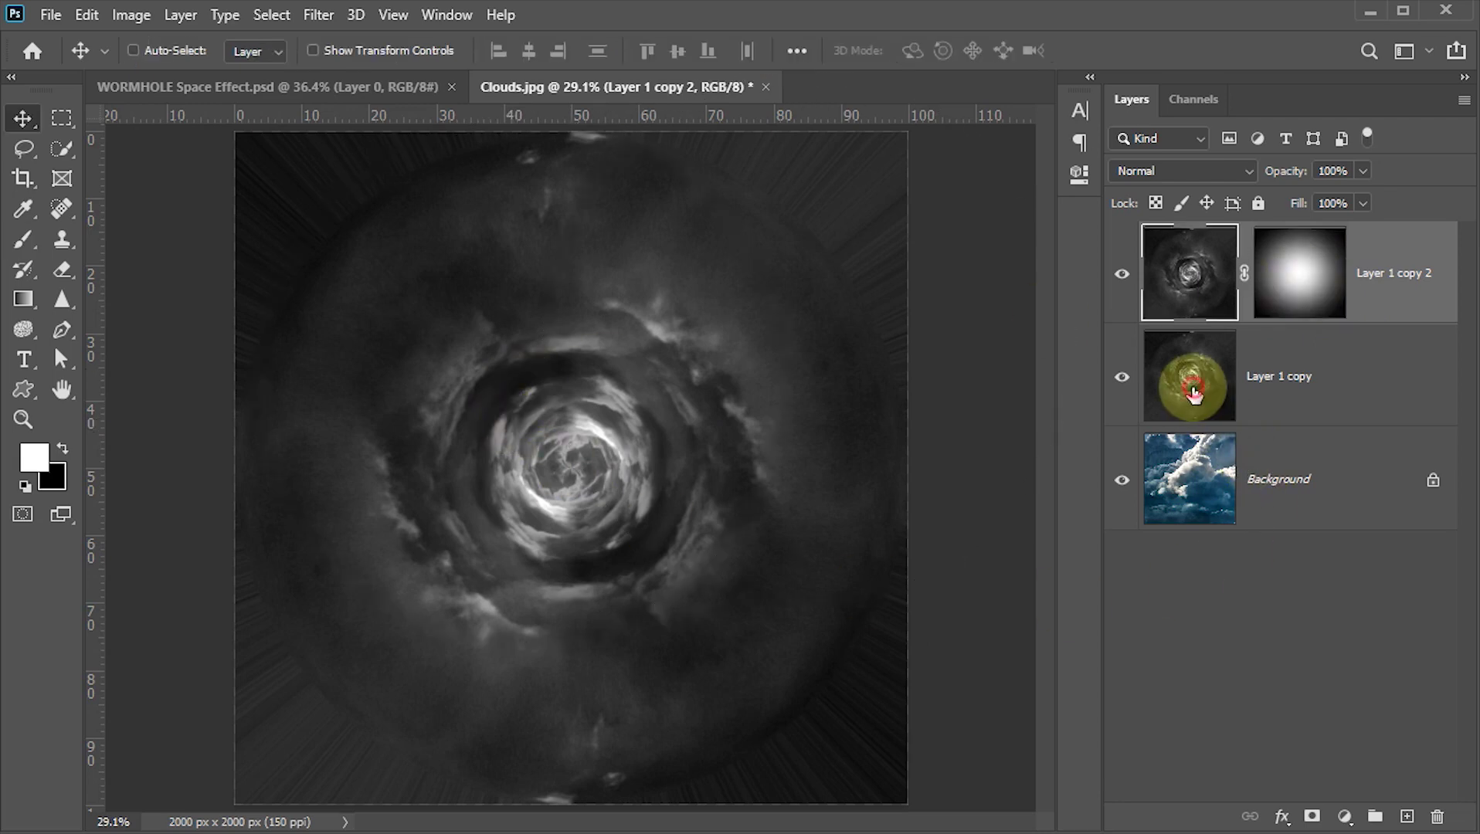
# - Scale Layer 1 copy to about 144% and rotate it roughly -90°
pyautogui.click(1195, 396)
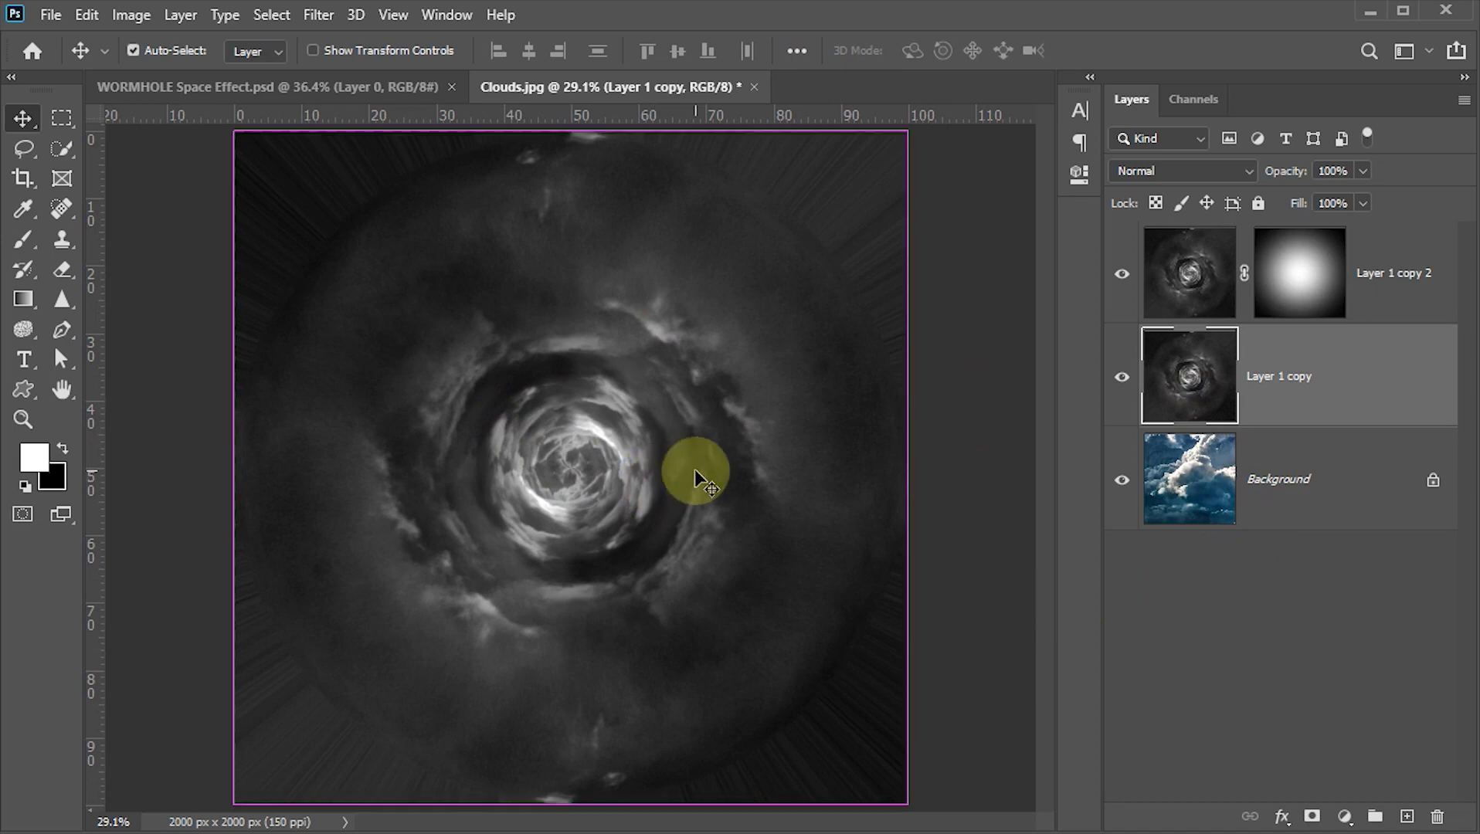
pyautogui.hotkey('ctrl', 't')
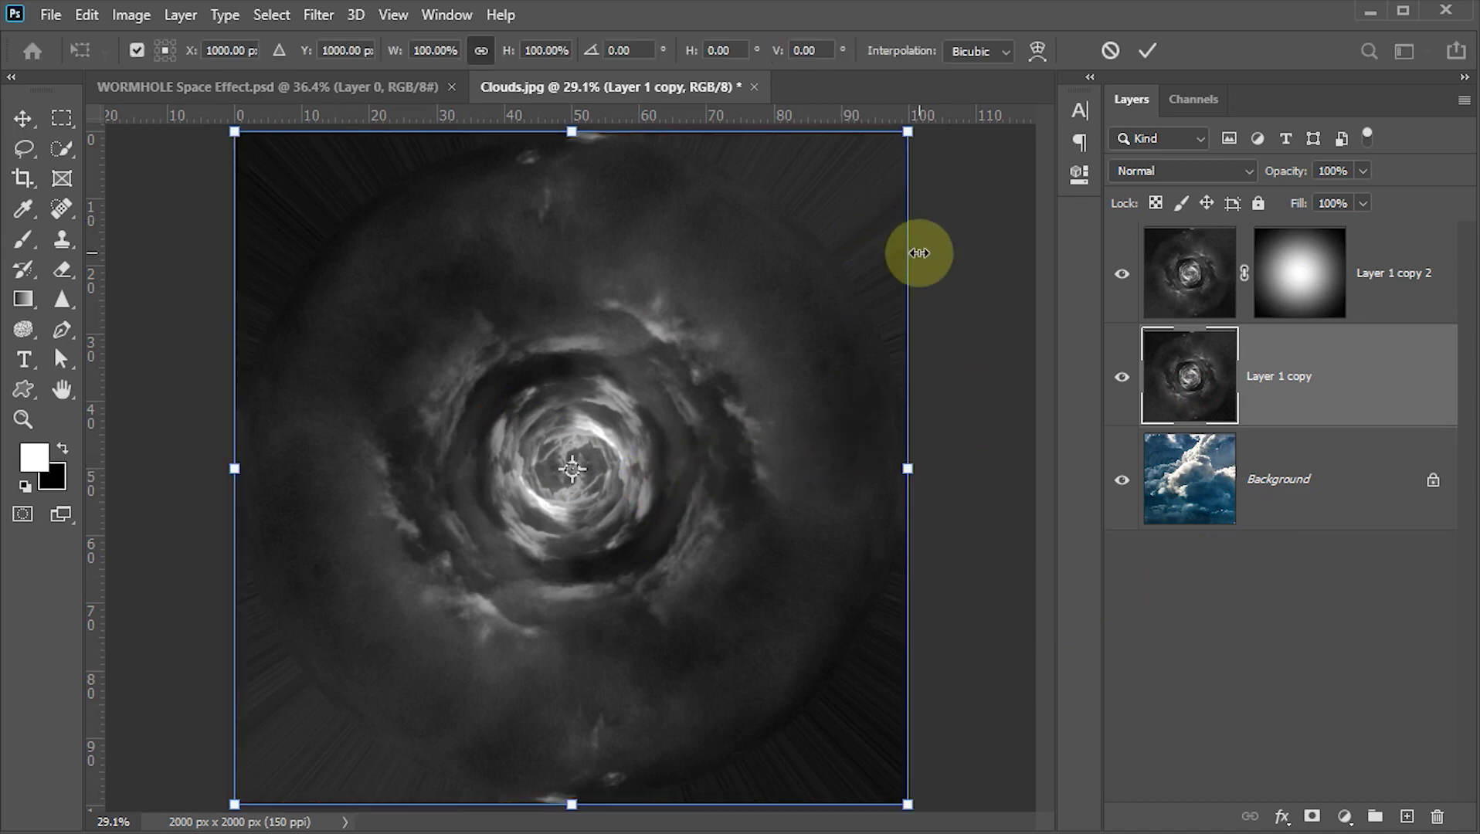
pyautogui.hotkey('ctrl', '-')
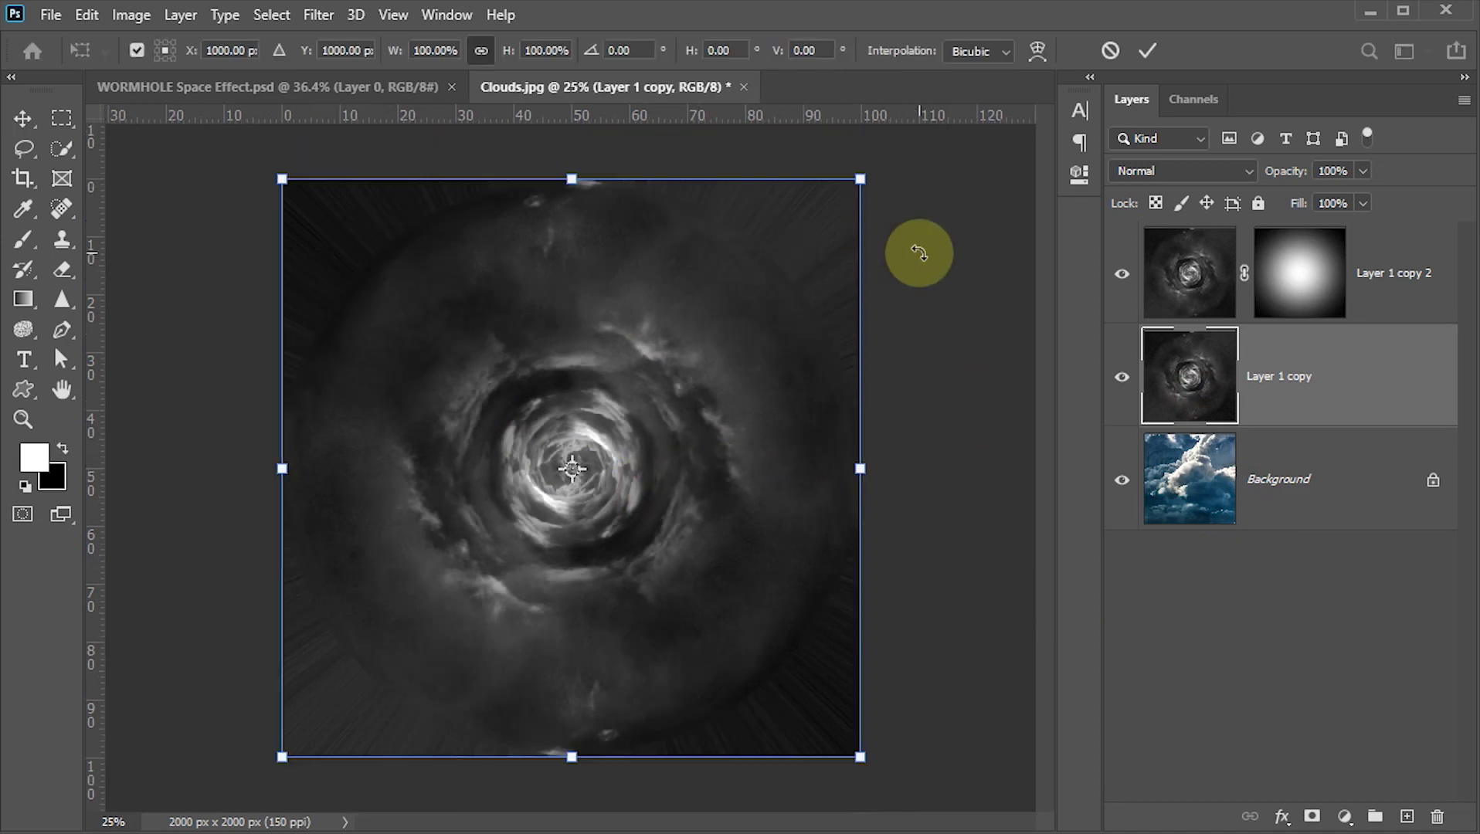
pyautogui.hotkey('ctrl', '-')
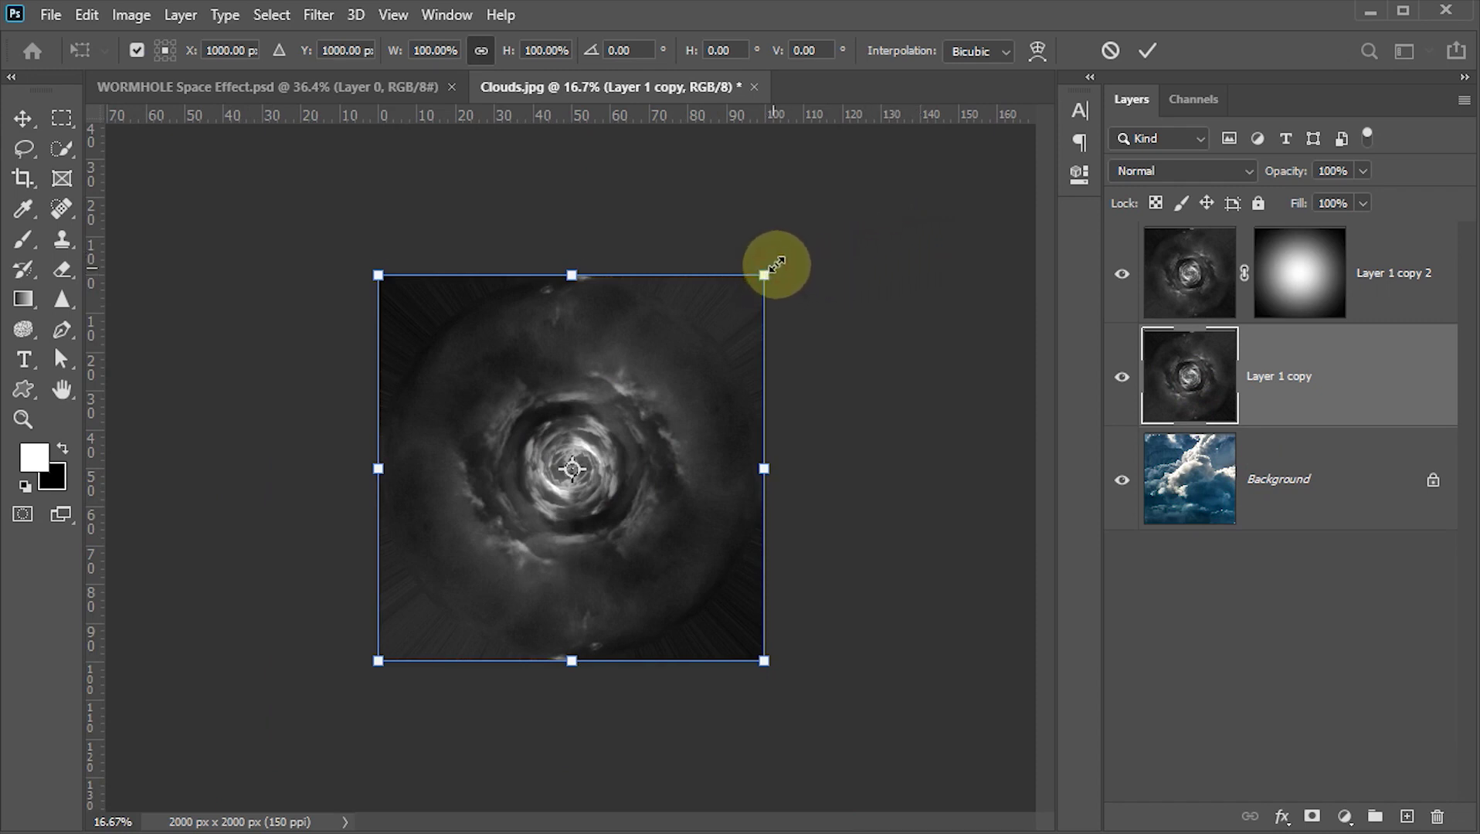
pyautogui.moveTo(776, 265); pyautogui.dragTo(882, 218)
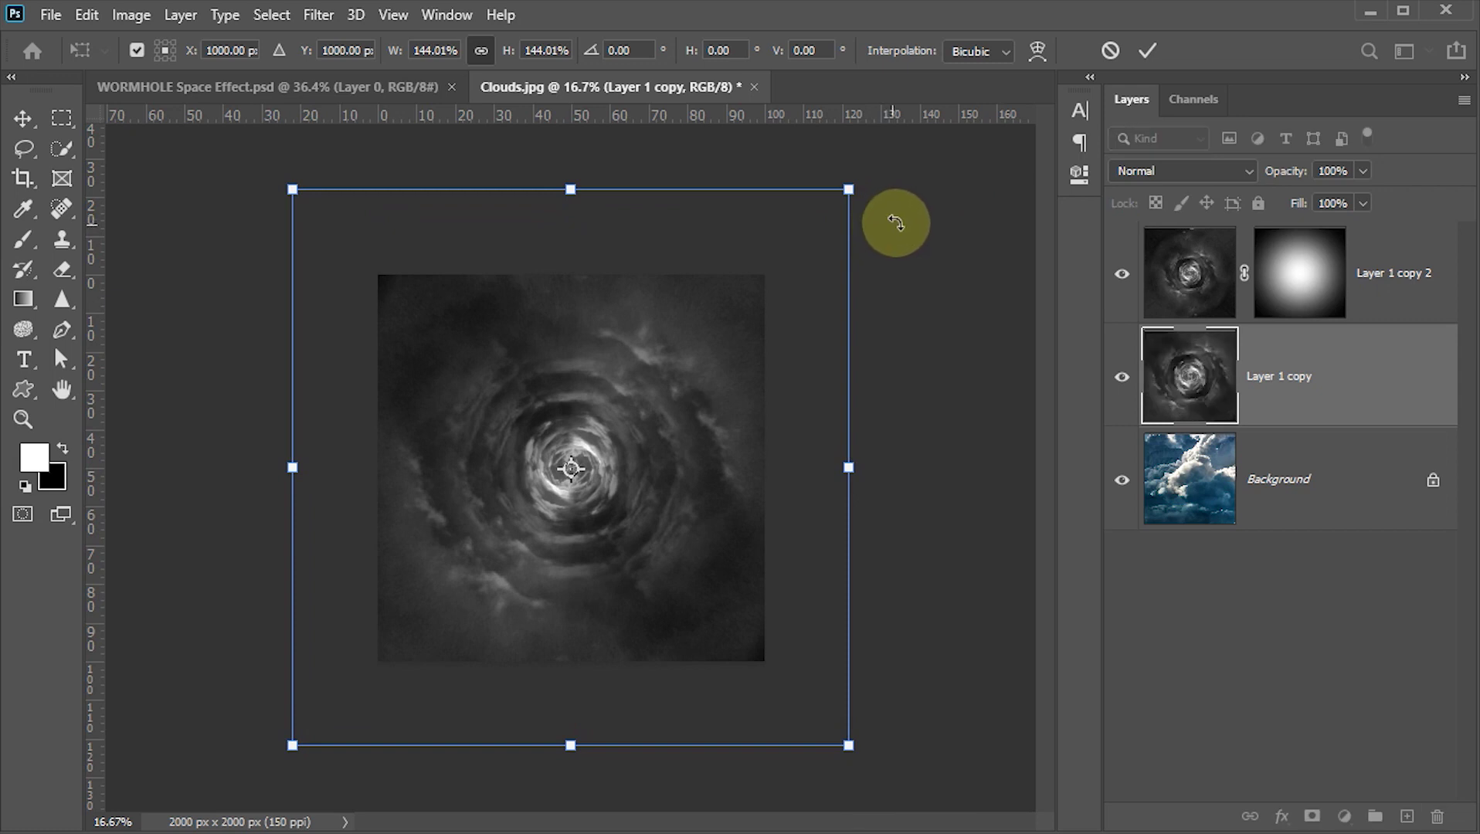
pyautogui.moveTo(881, 155)
pyautogui.mouseDown()
pyautogui.moveTo(565, 157)
pyautogui.moveTo(469, 205)
pyautogui.moveTo(435, 331)
pyautogui.mouseUp()
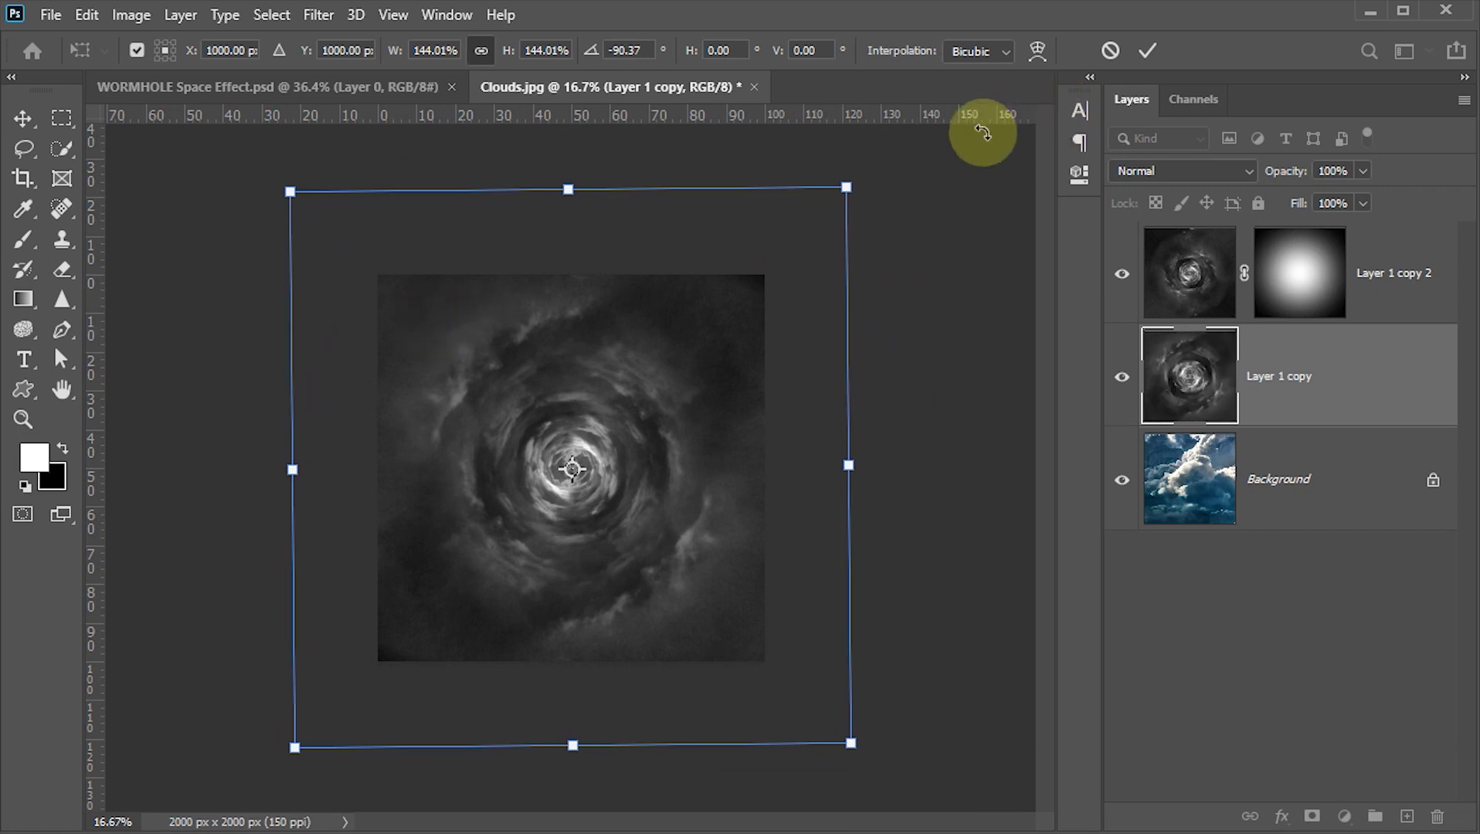
pyautogui.click(1147, 50)
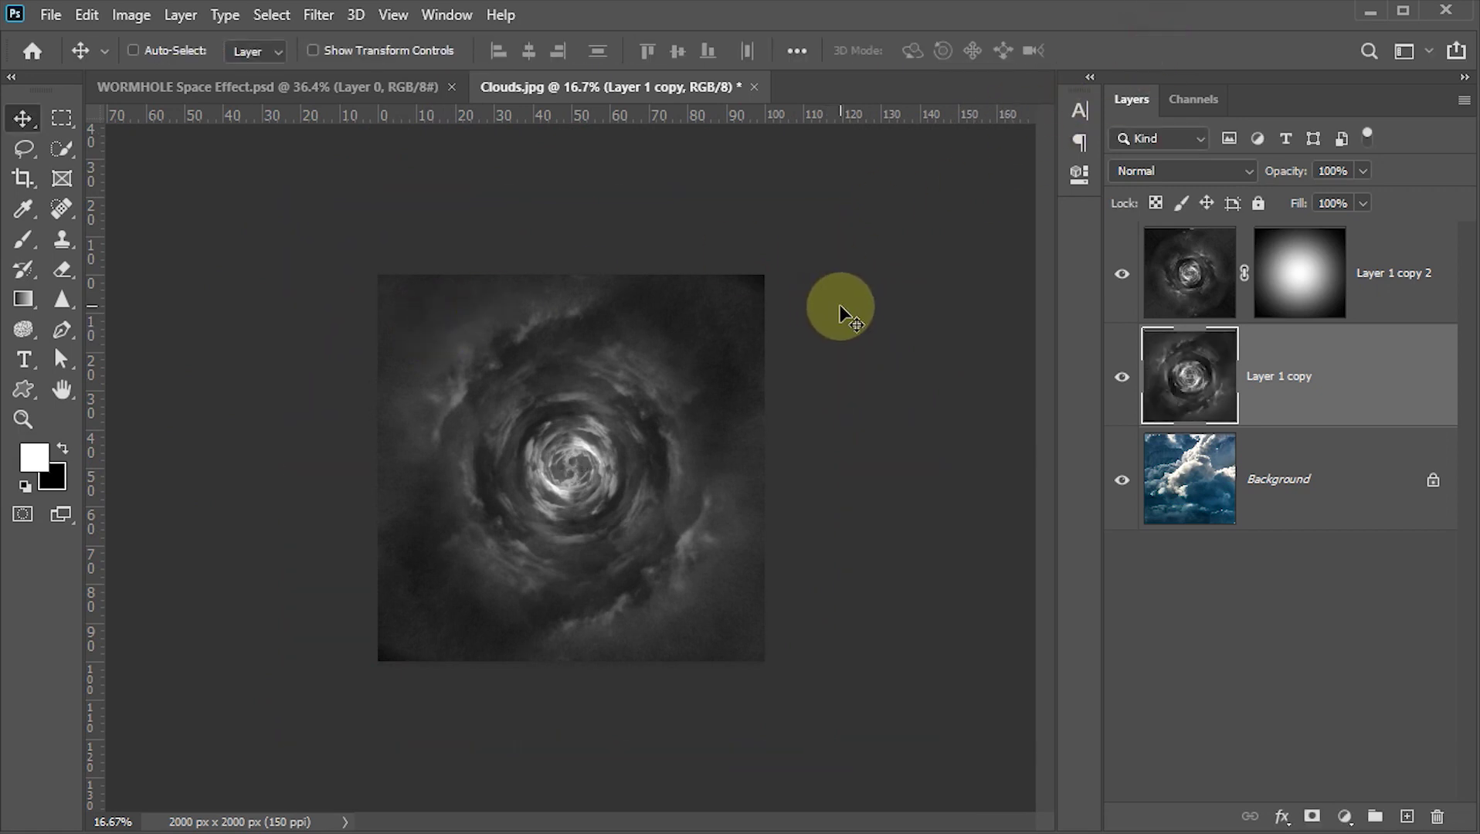
pyautogui.hotkey('ctrl', '0')
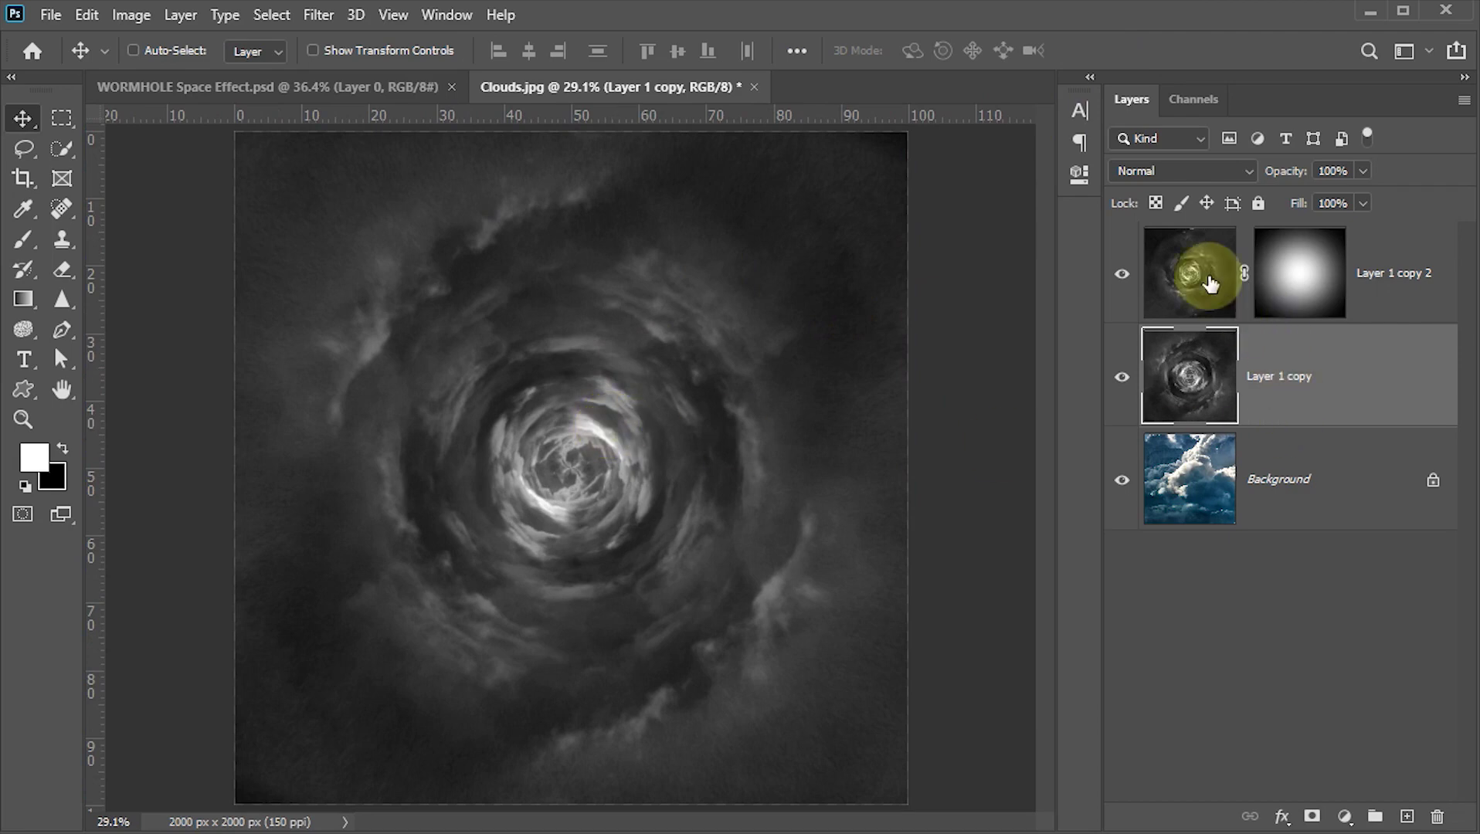
# - Merge Layer 1 copy with the masked Layer 1 copy 2
pyautogui.click(1189, 272)
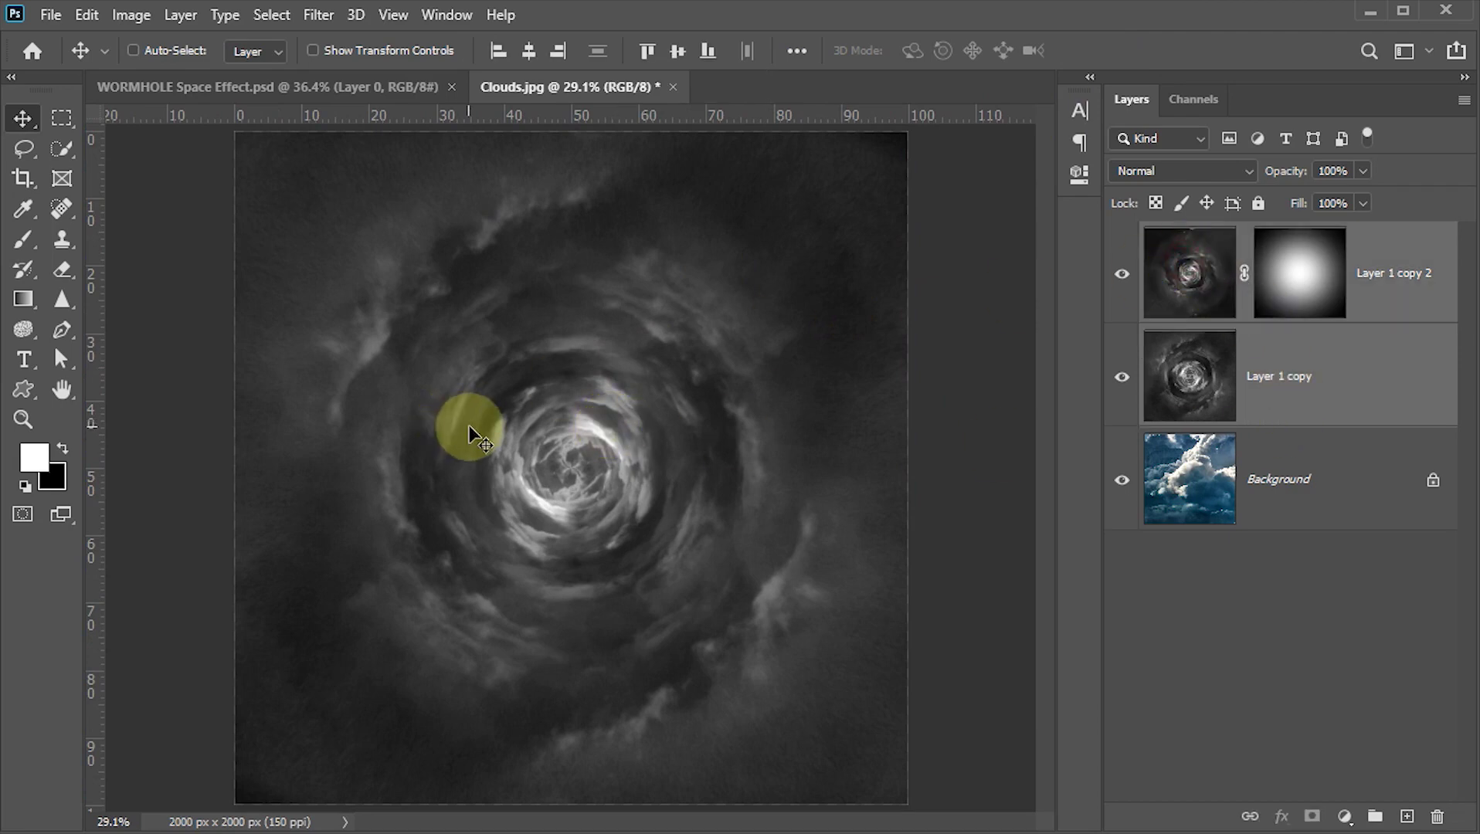
pyautogui.moveTo(471, 426); pyautogui.dragTo(472, 424)
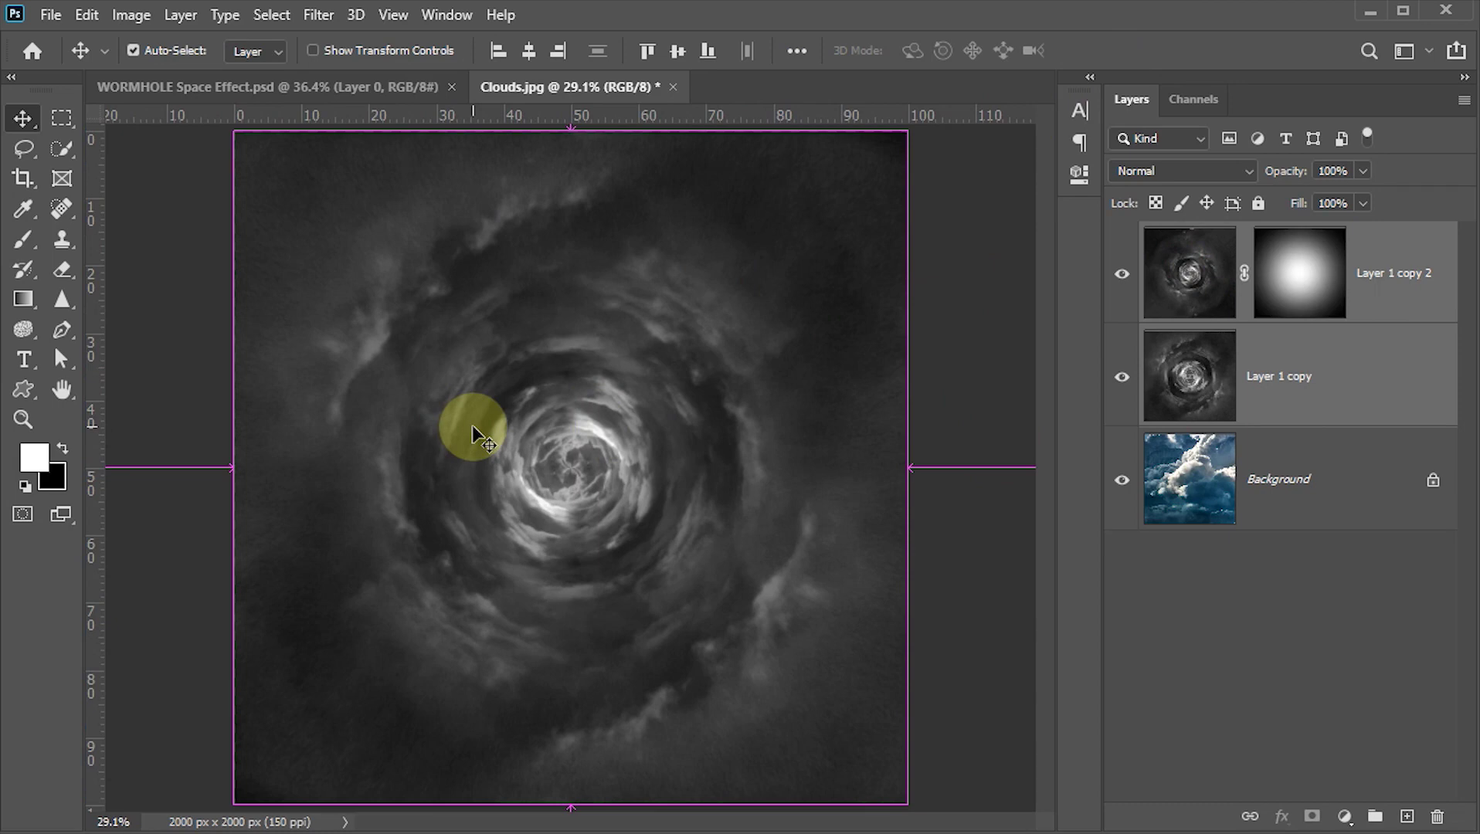
pyautogui.hotkey('ctrl', 'e')
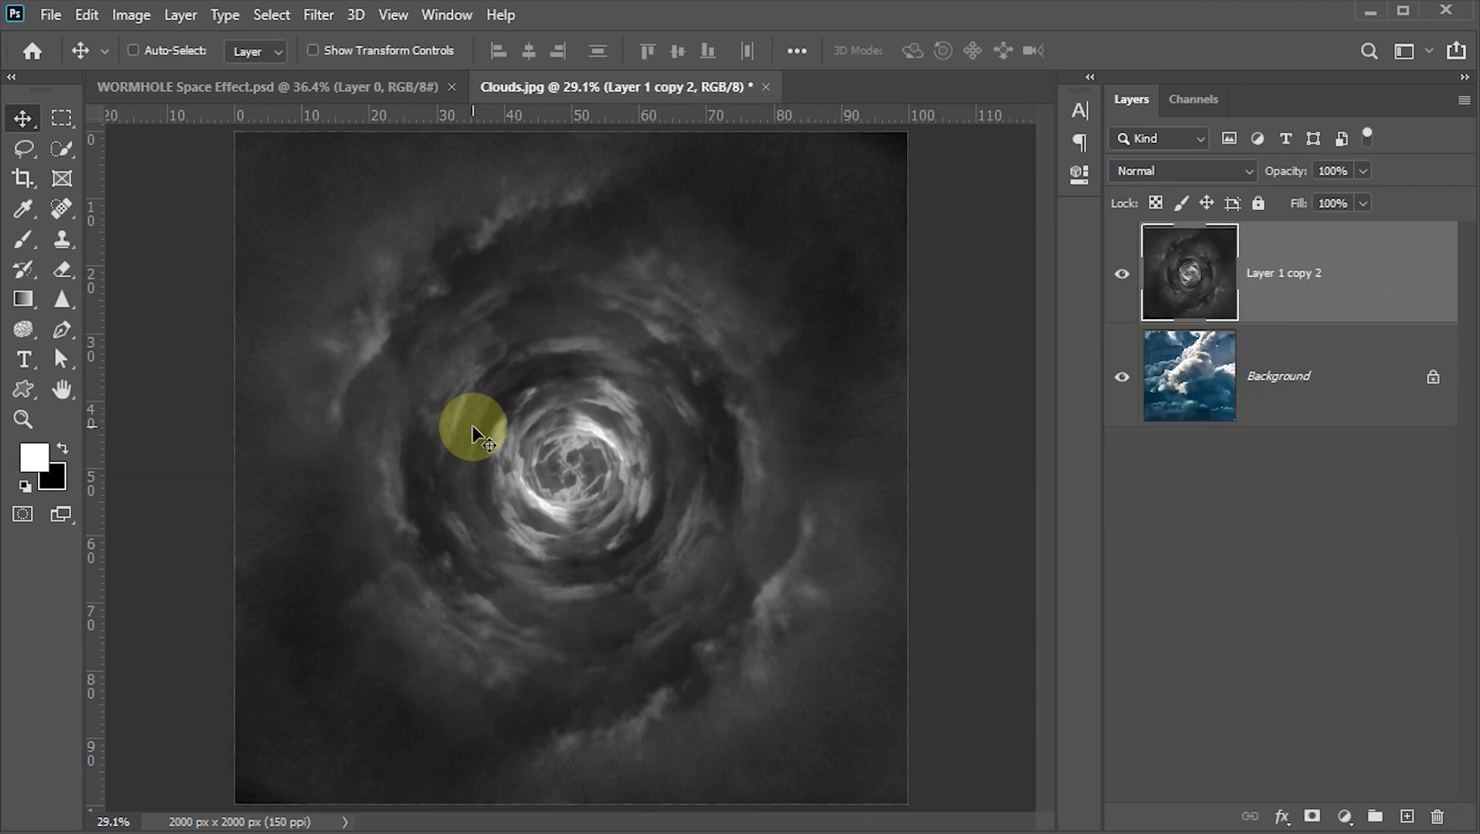
# - Apply Levels to the merged wormhole layer with black input 12 and midtone 1.1
pyautogui.hotkey('ctrl', 'l')
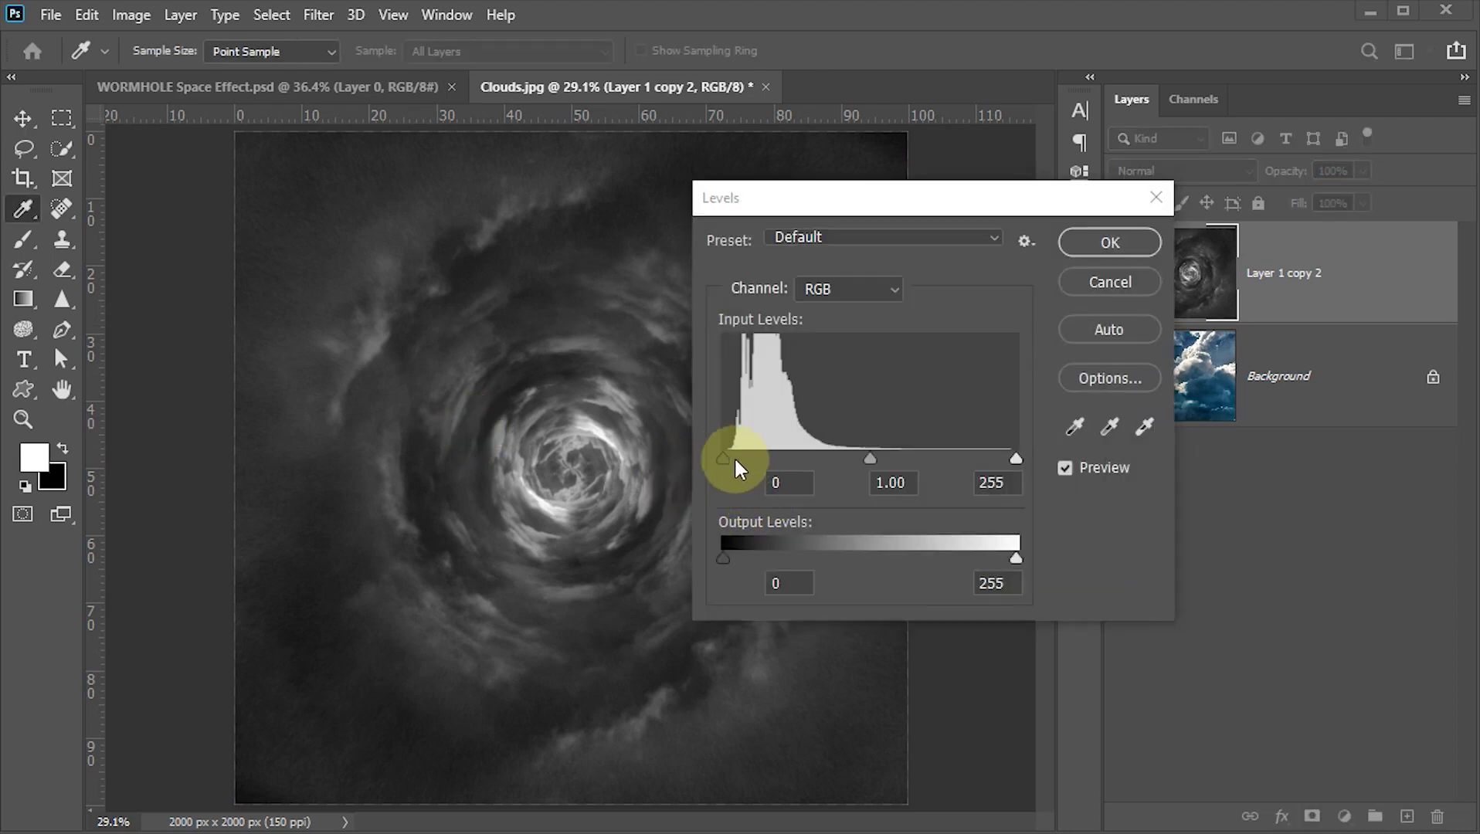
pyautogui.doubleClick(786, 482)
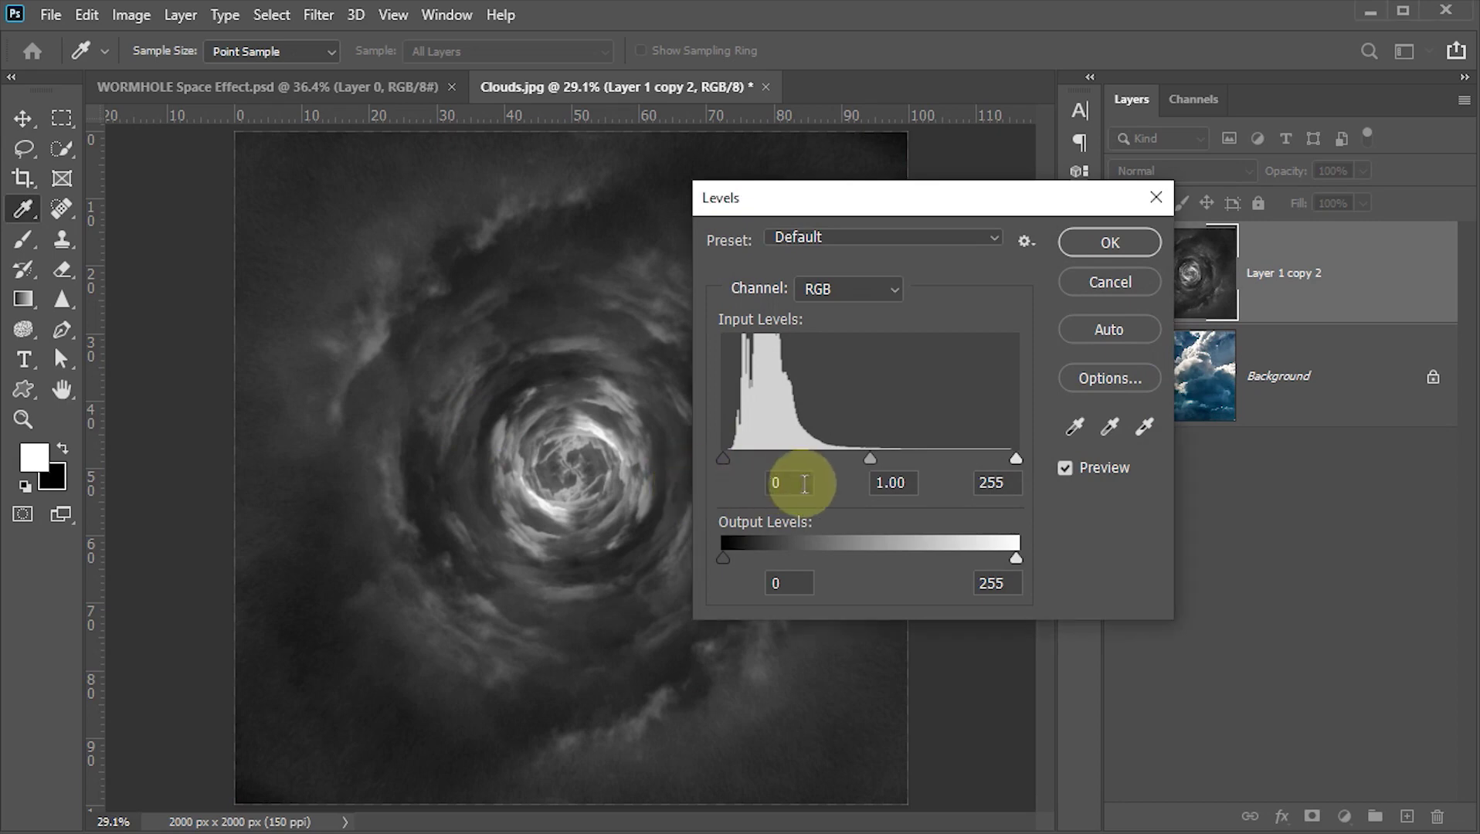
pyautogui.write('12')
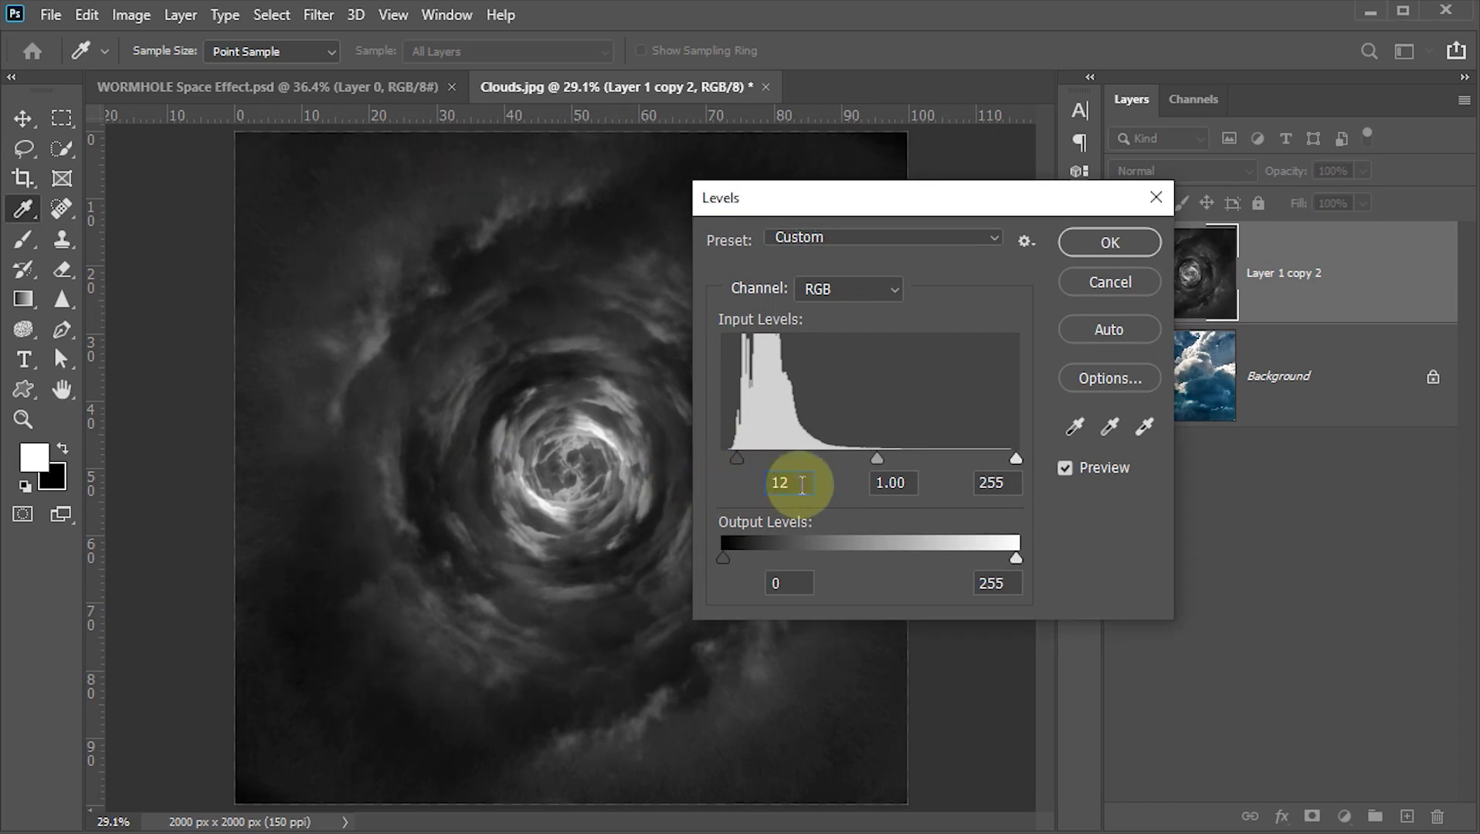
pyautogui.click(894, 482)
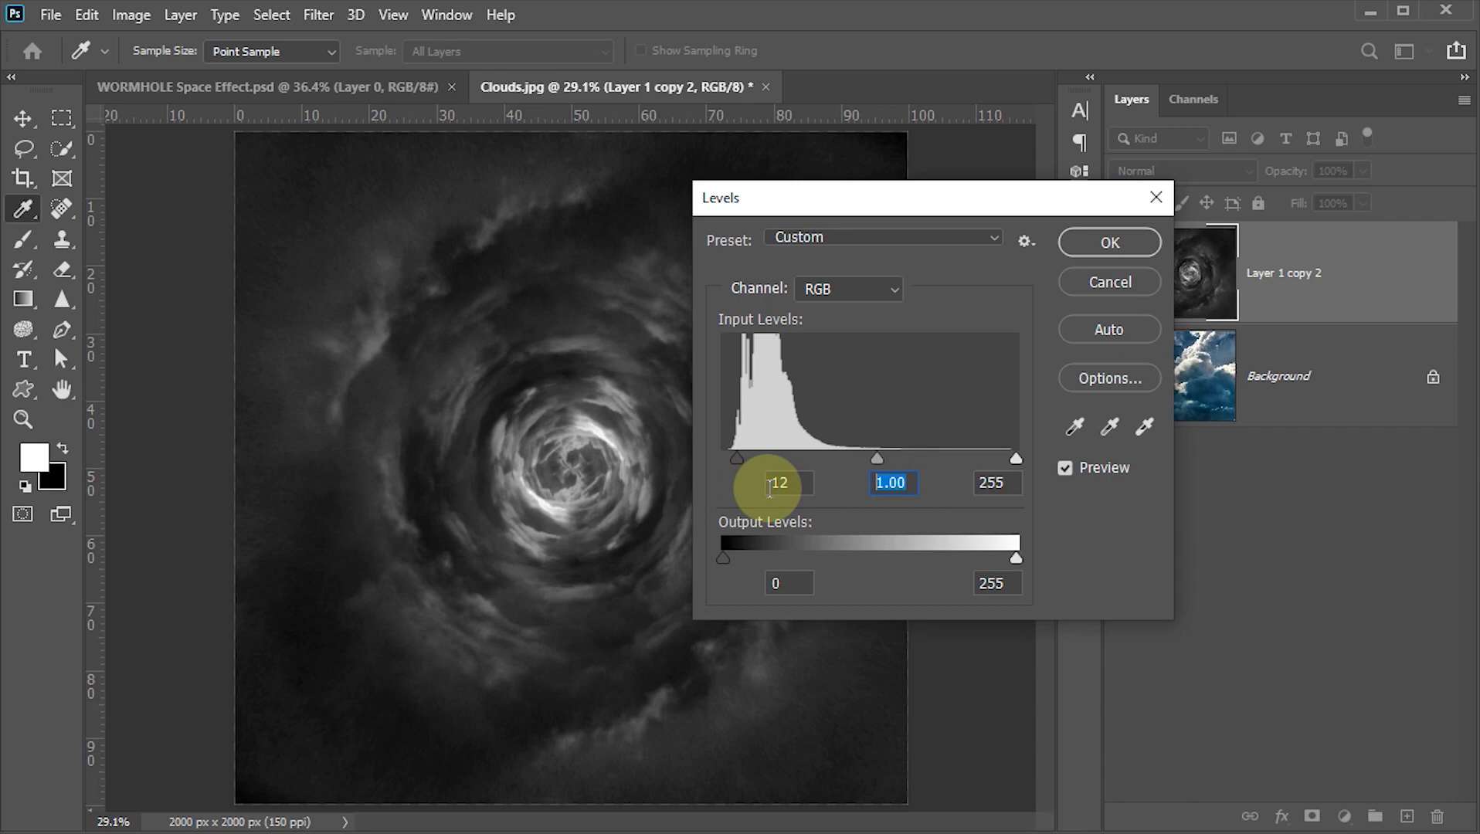
pyautogui.write('1.1')
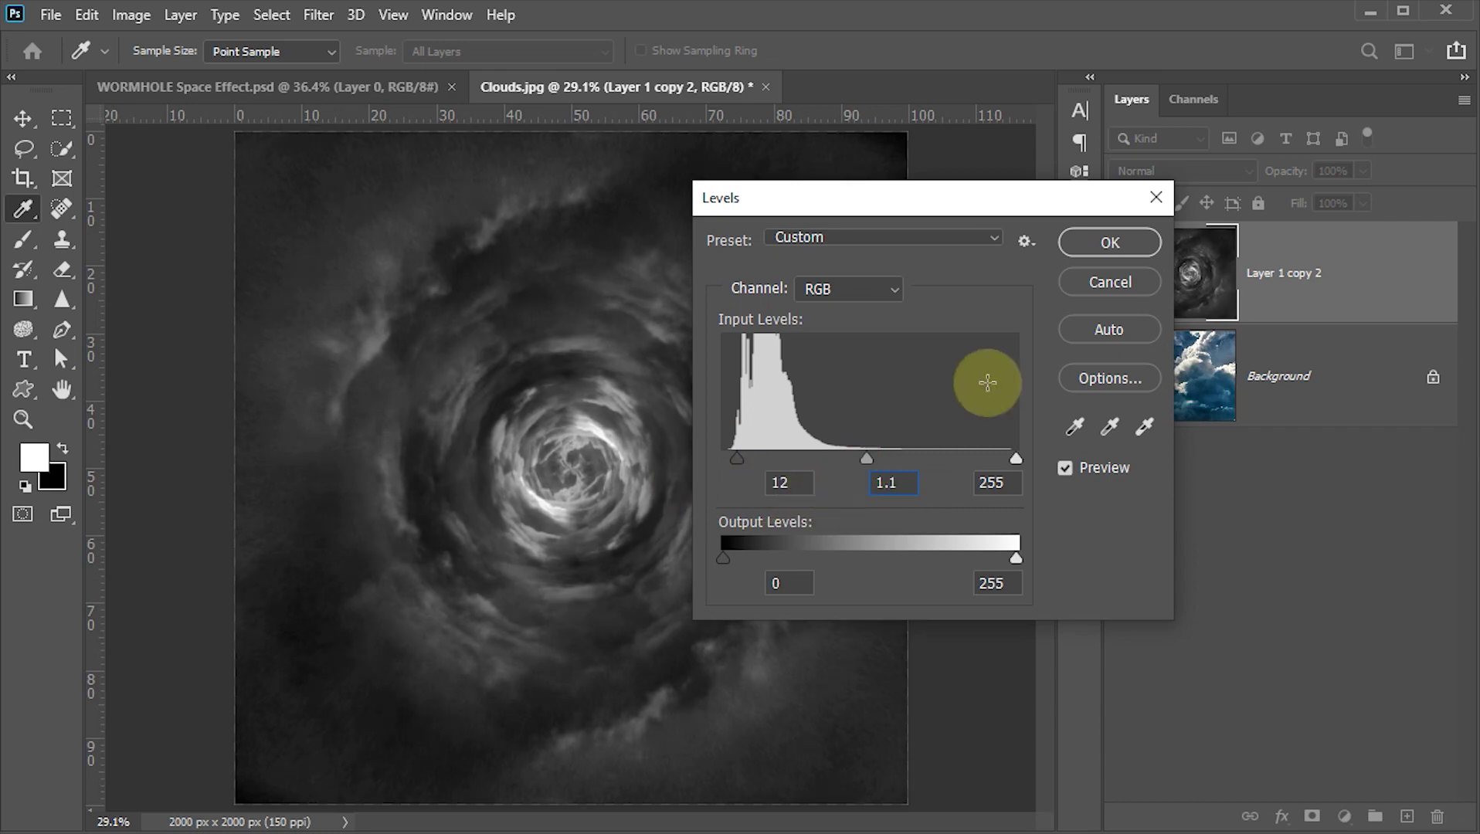
pyautogui.click(1091, 237)
pyautogui.press('v')
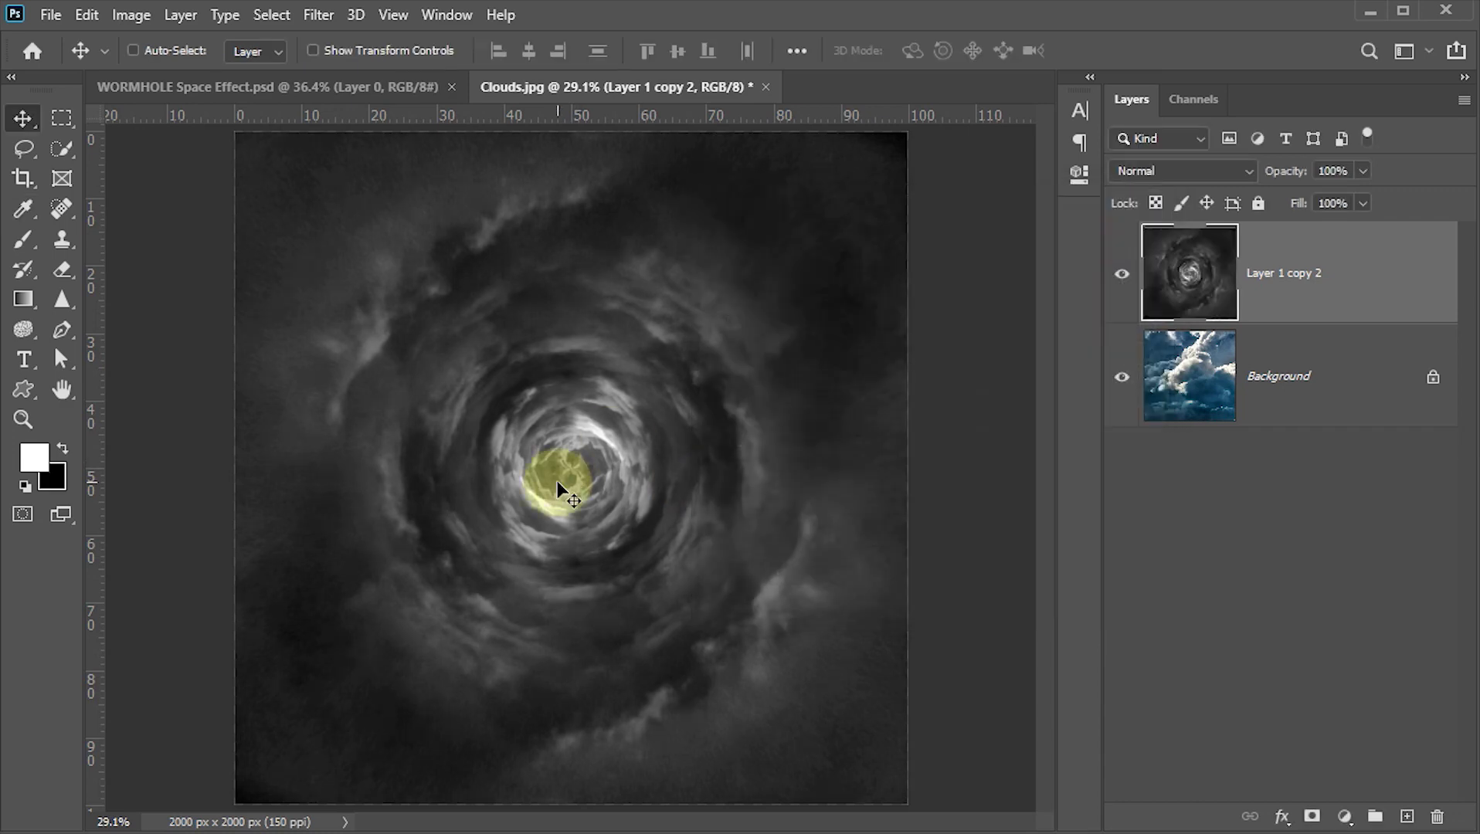
pyautogui.moveTo(557, 481); pyautogui.dragTo(229, 415)
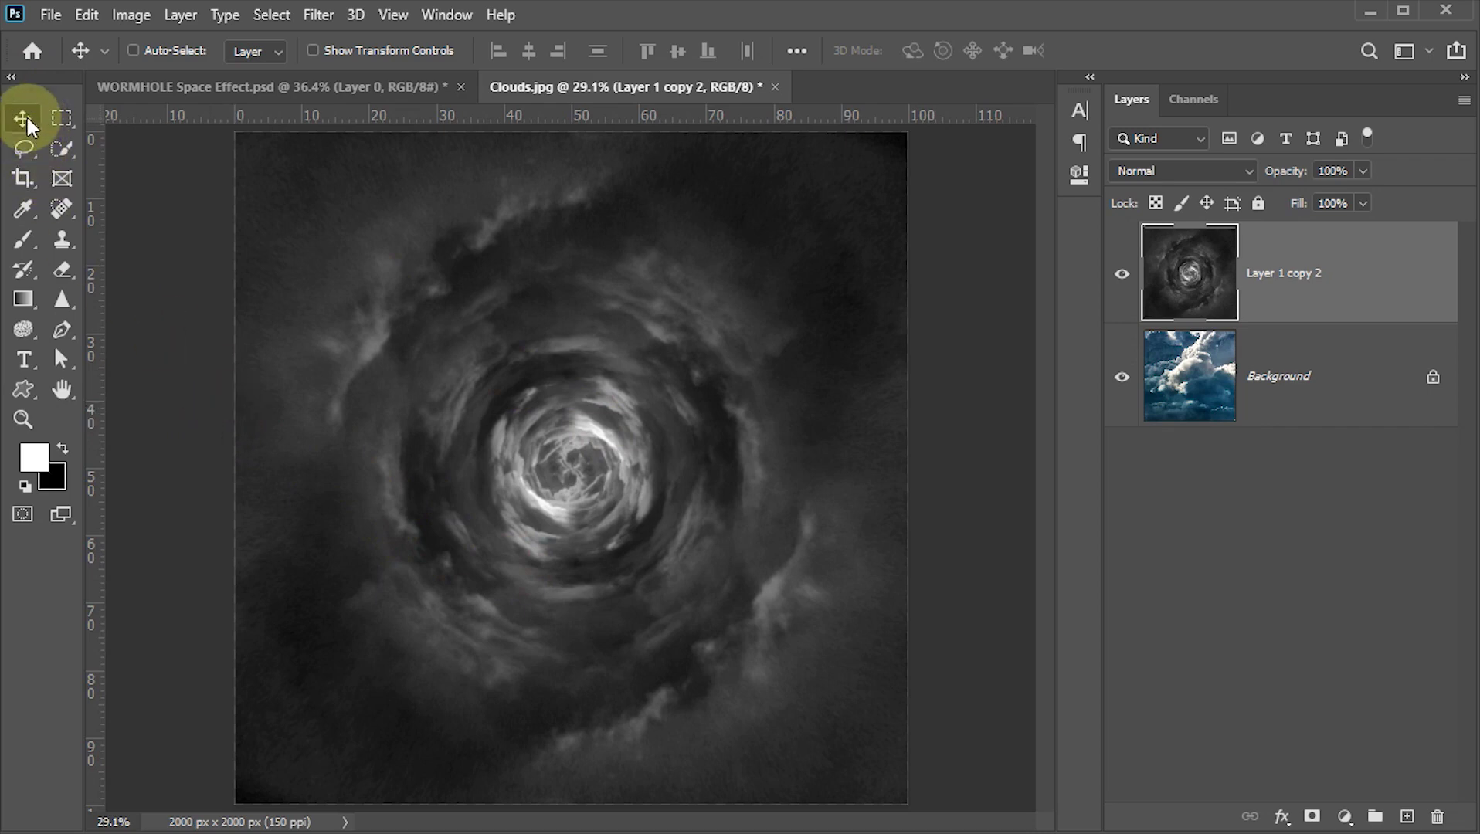
# - Drag the cloud layer into WORMHOLE Space Effect.psd, below Layer 0, shifted upper-left
pyautogui.moveTo(660, 472)
pyautogui.mouseDown()
pyautogui.moveTo(290, 87)
pyautogui.moveTo(360, 156)
pyautogui.mouseUp()
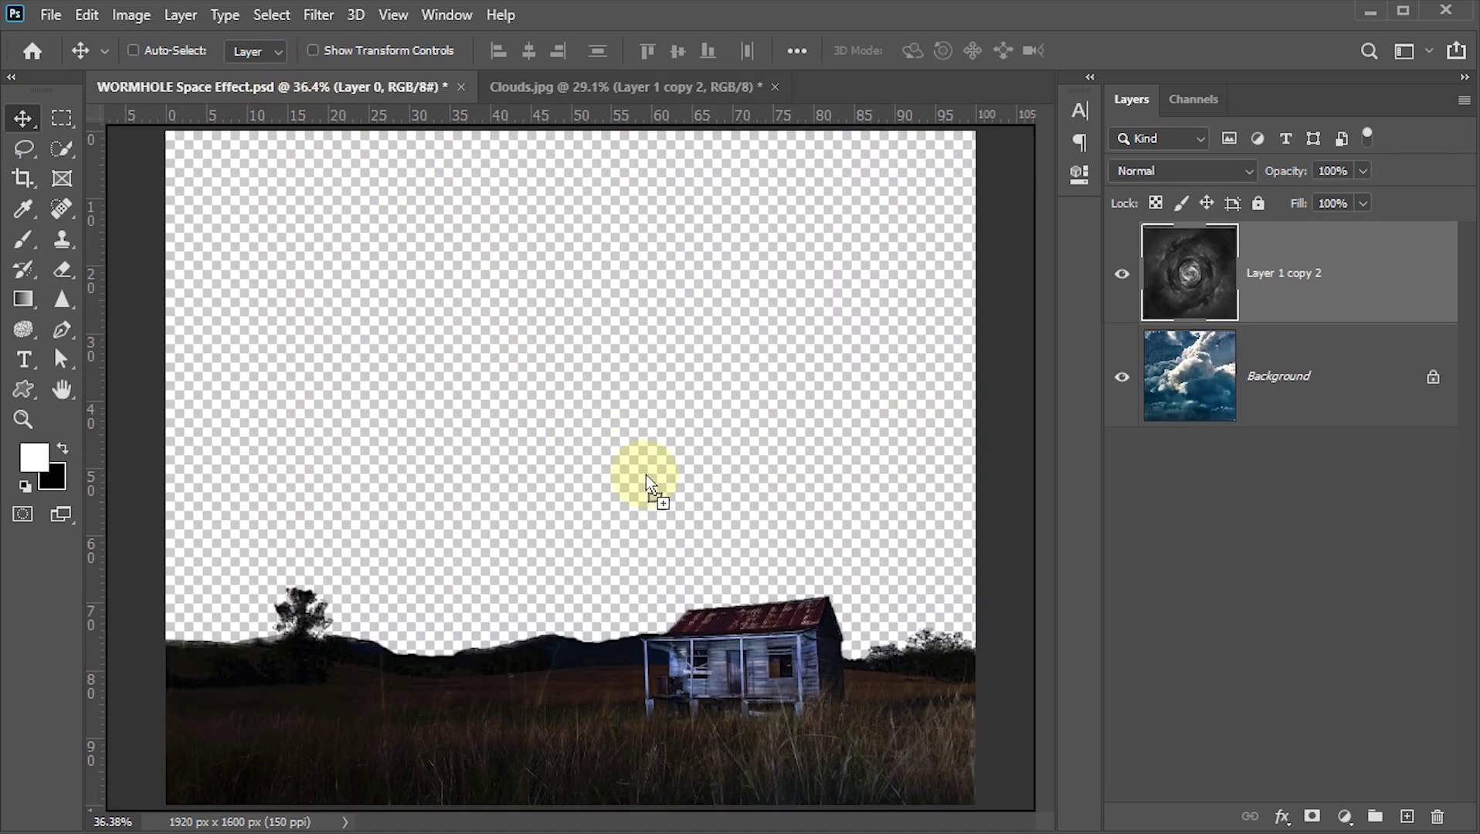
pyautogui.moveTo(645, 475); pyautogui.dragTo(645, 474)
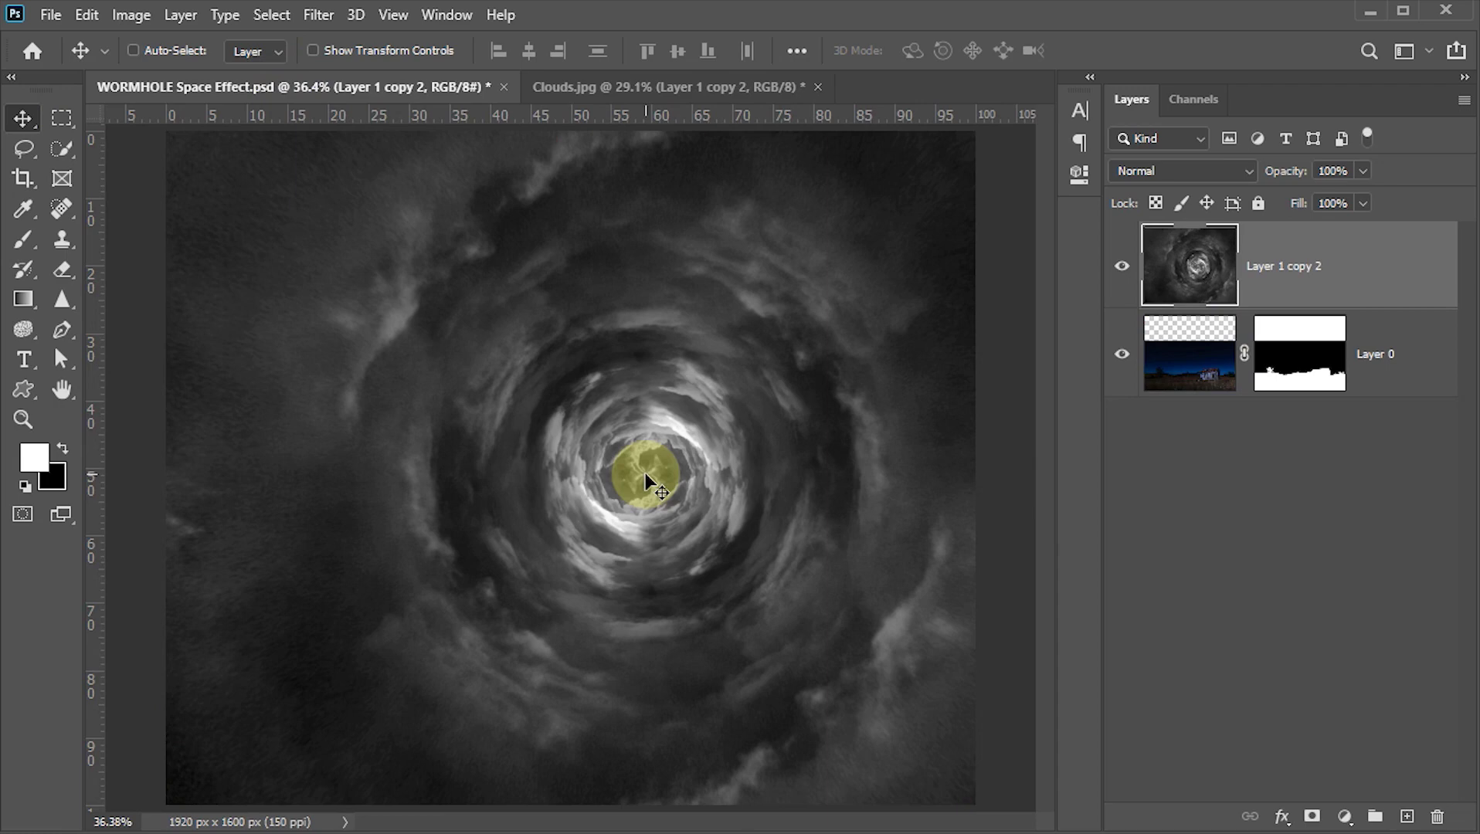
pyautogui.moveTo(1189, 232); pyautogui.dragTo(1197, 390)
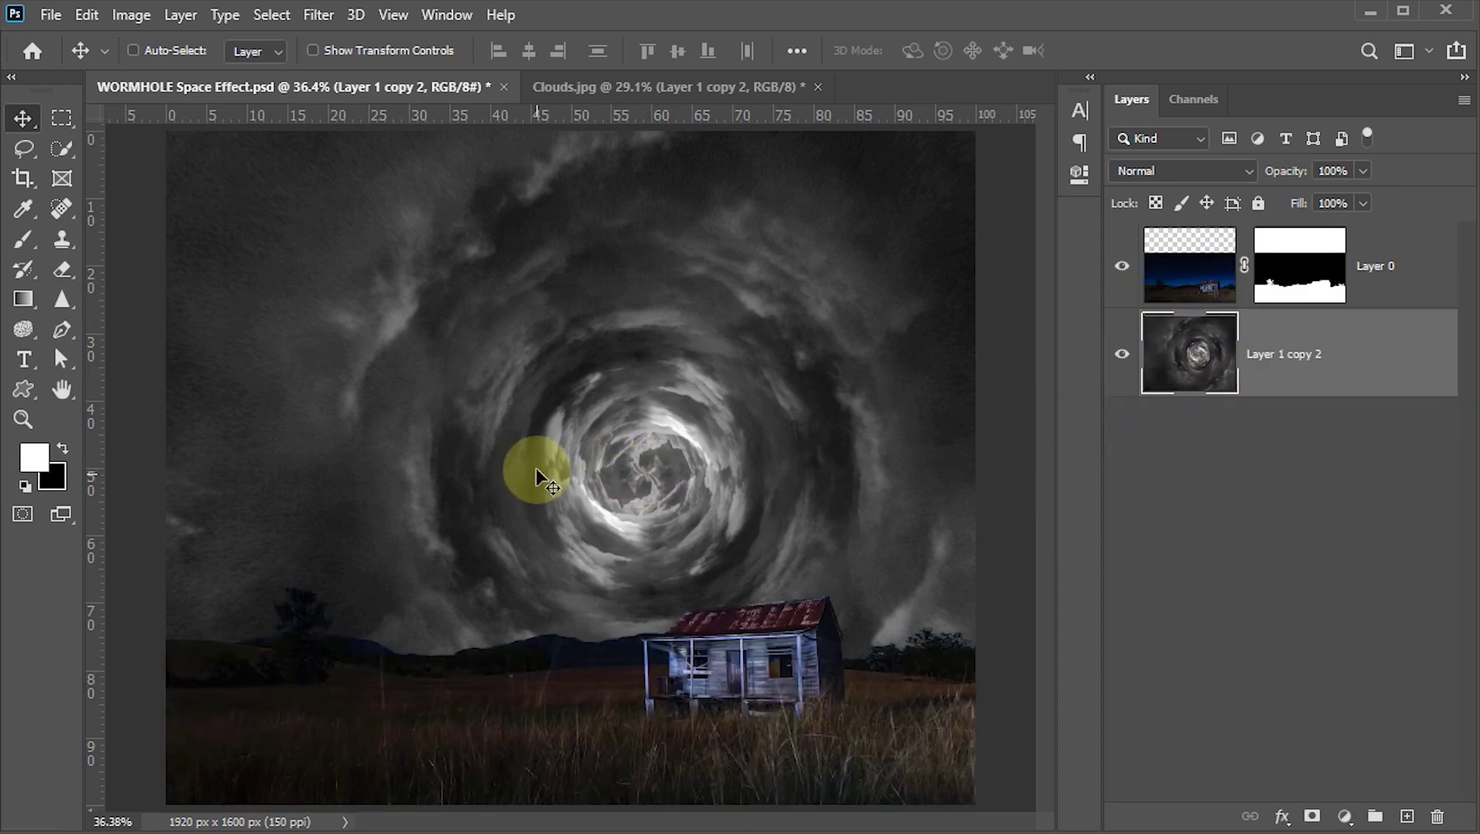
pyautogui.moveTo(764, 485); pyautogui.dragTo(546, 399)
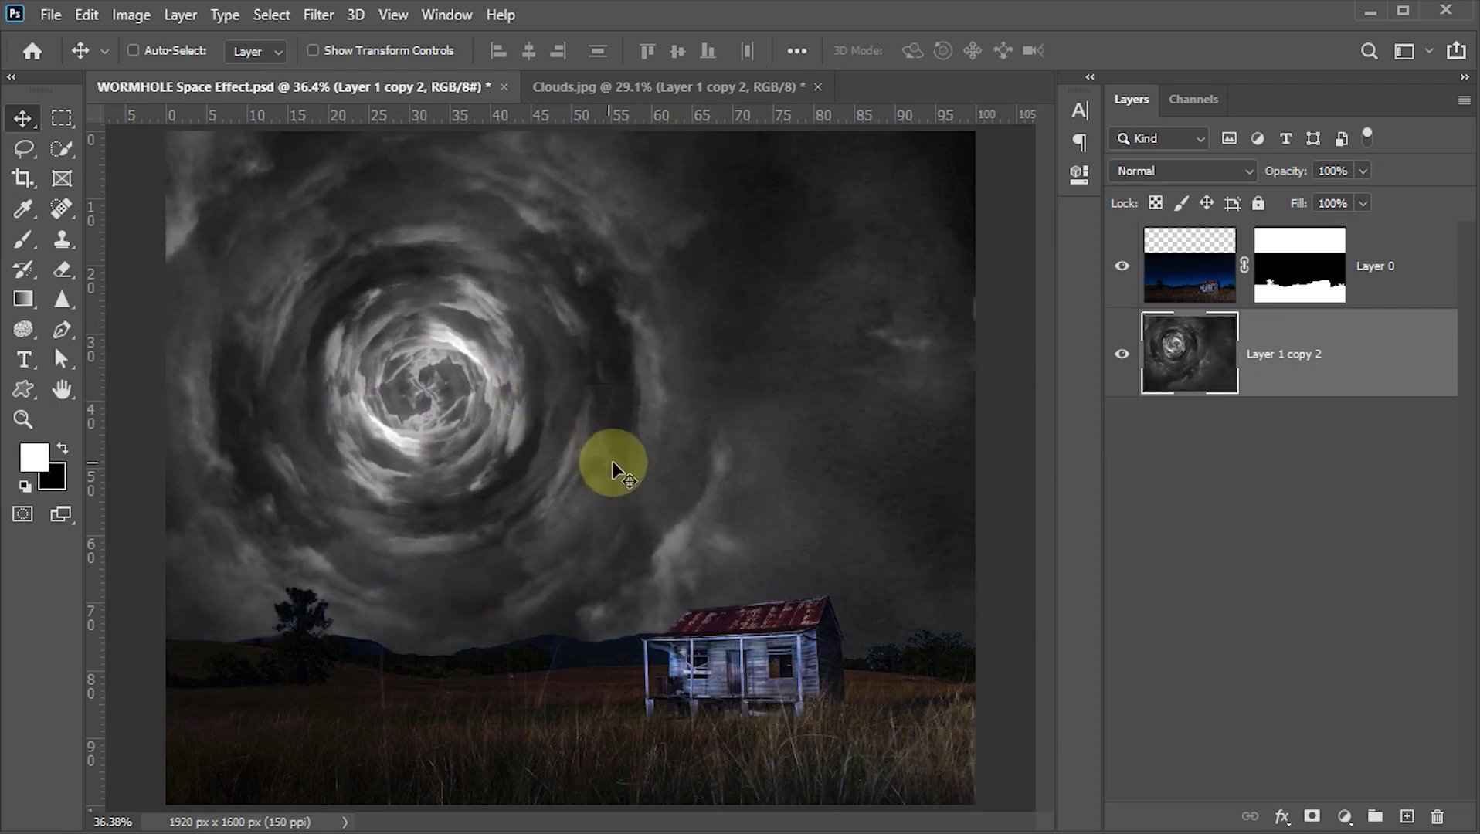
# - Scale the wormhole clouds to about 113%, nudge them into place, and save the document
pyautogui.hotkey('ctrl', 't')
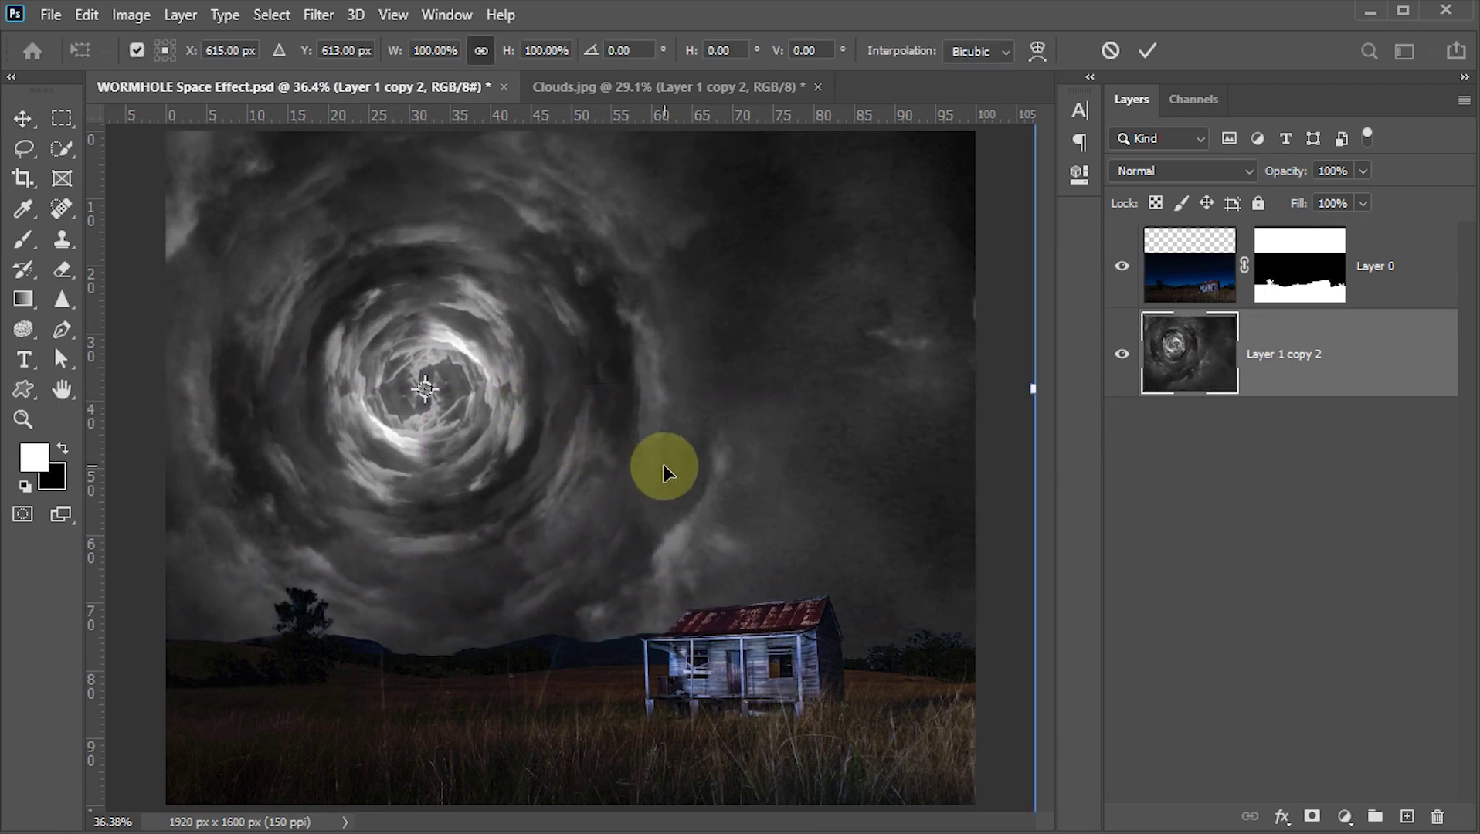
pyautogui.hotkey('ctrl', '0')
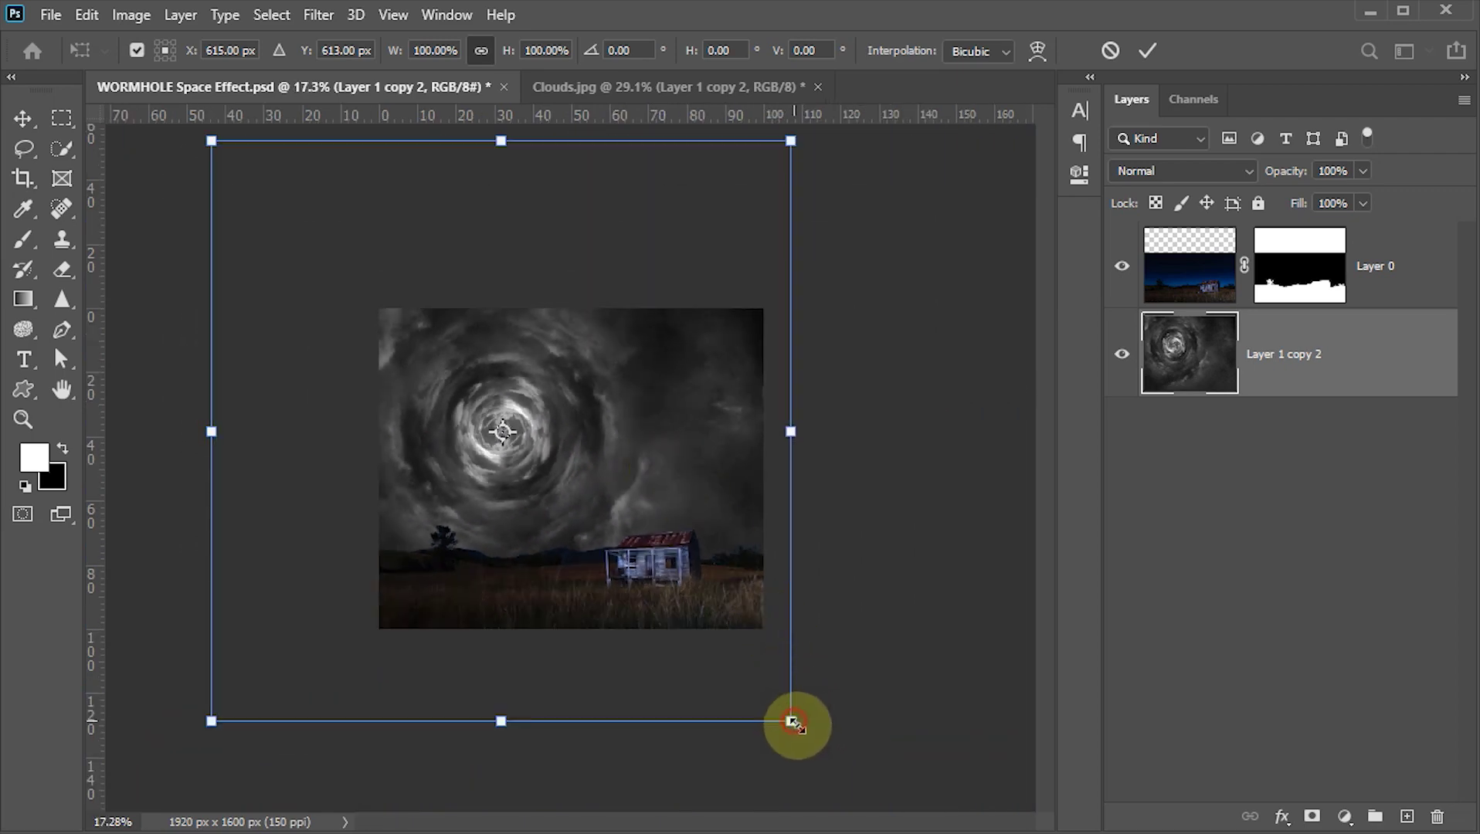
pyautogui.moveTo(791, 722)
pyautogui.mouseDown()
pyautogui.moveTo(856, 785)
pyautogui.moveTo(771, 705)
pyautogui.mouseUp()
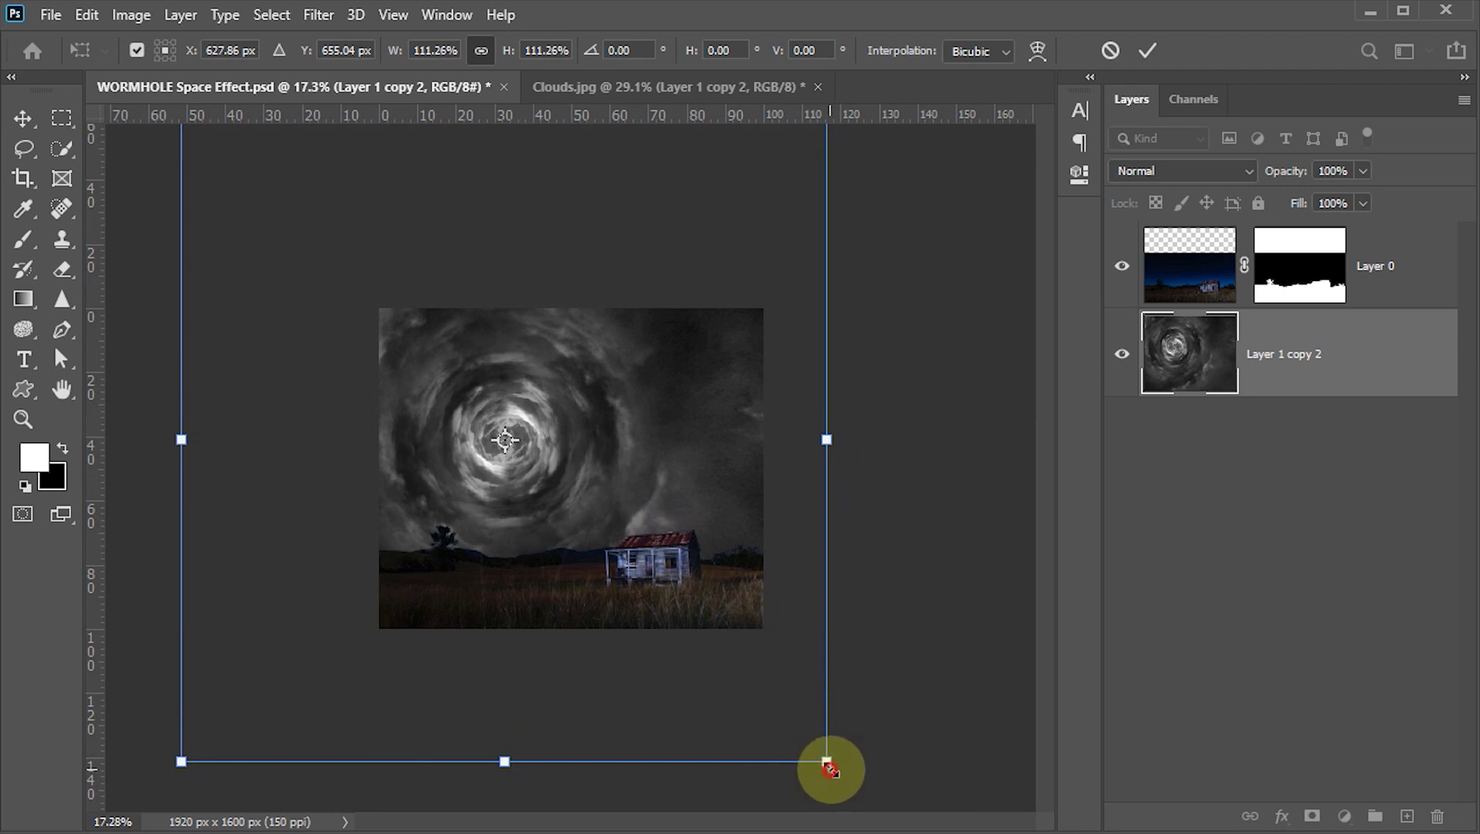
pyautogui.moveTo(829, 769); pyautogui.dragTo(775, 678)
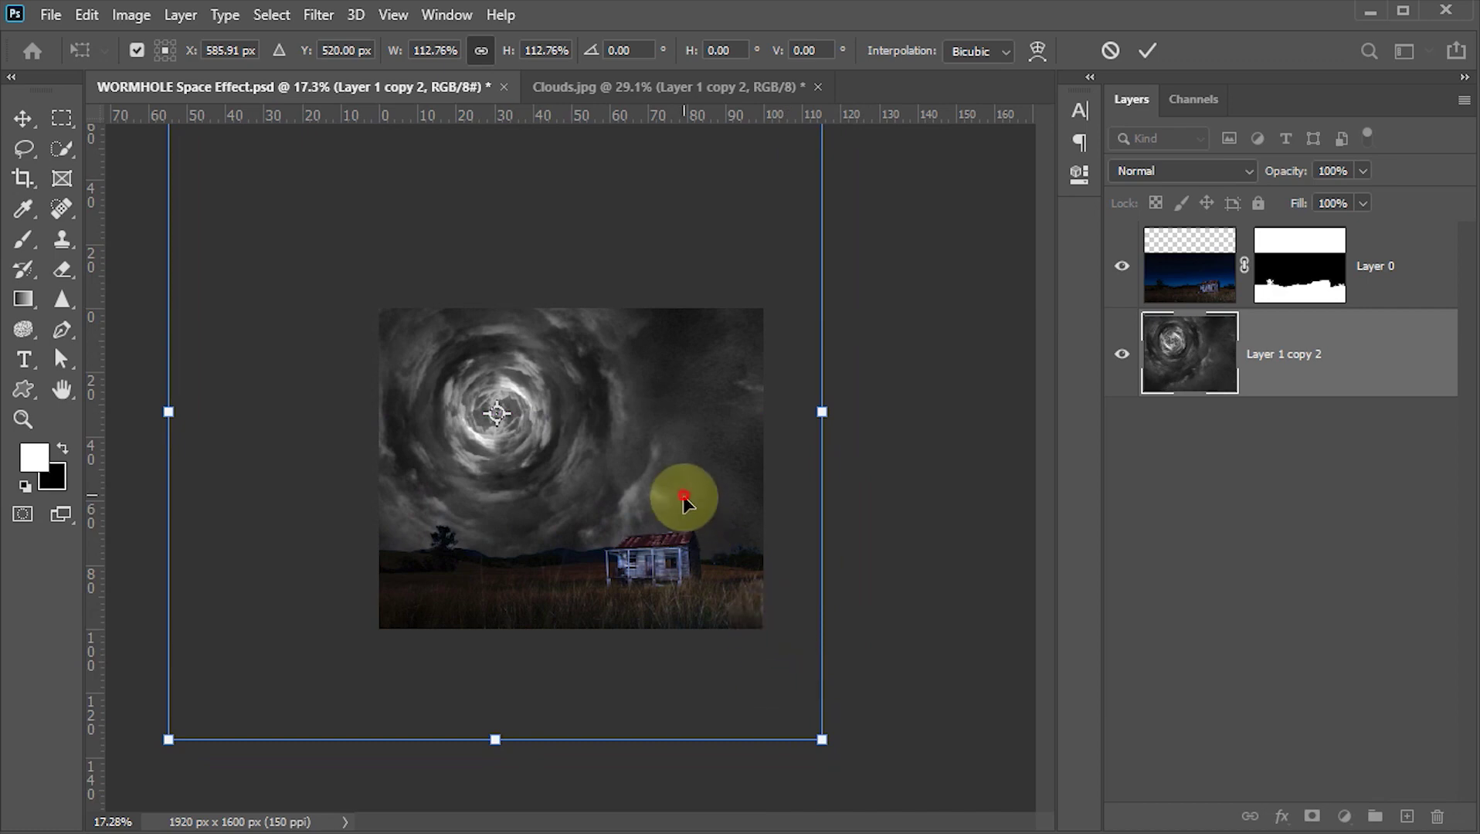
pyautogui.moveTo(684, 503); pyautogui.dragTo(688, 513)
pyautogui.press('Return')
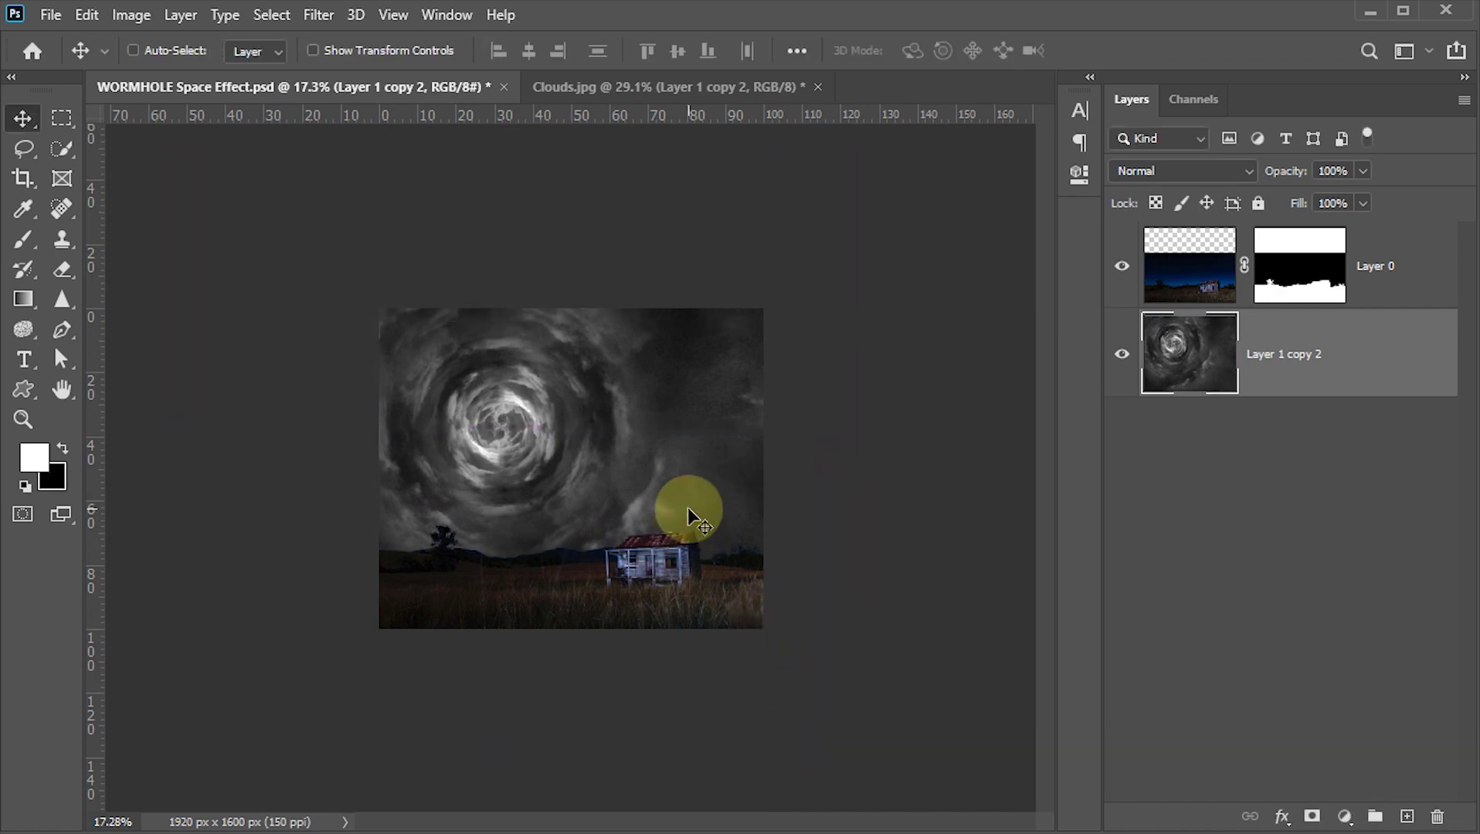
pyautogui.scroll(3, 688, 513)
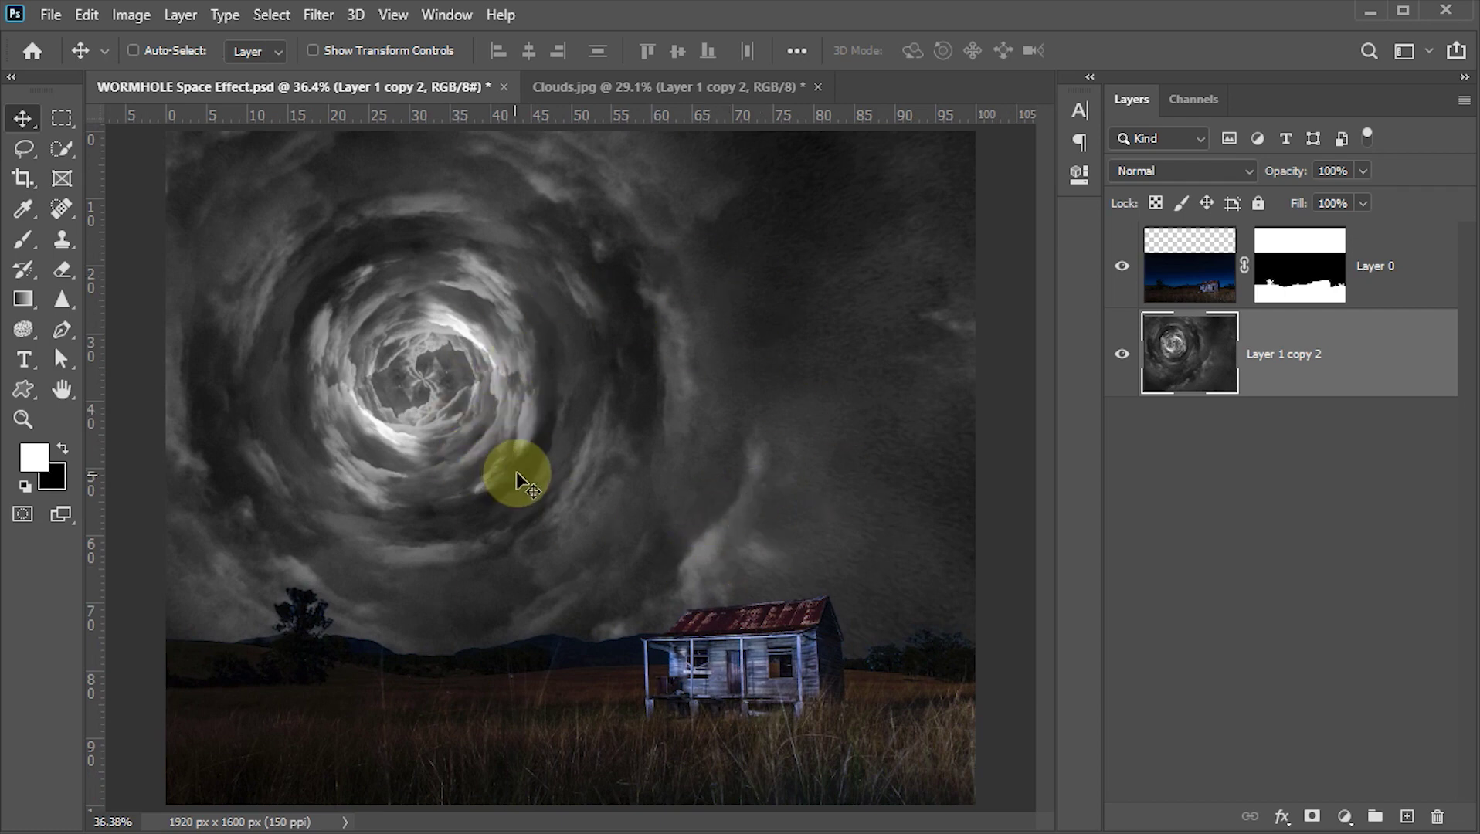
pyautogui.hotkey('ctrl', 's')
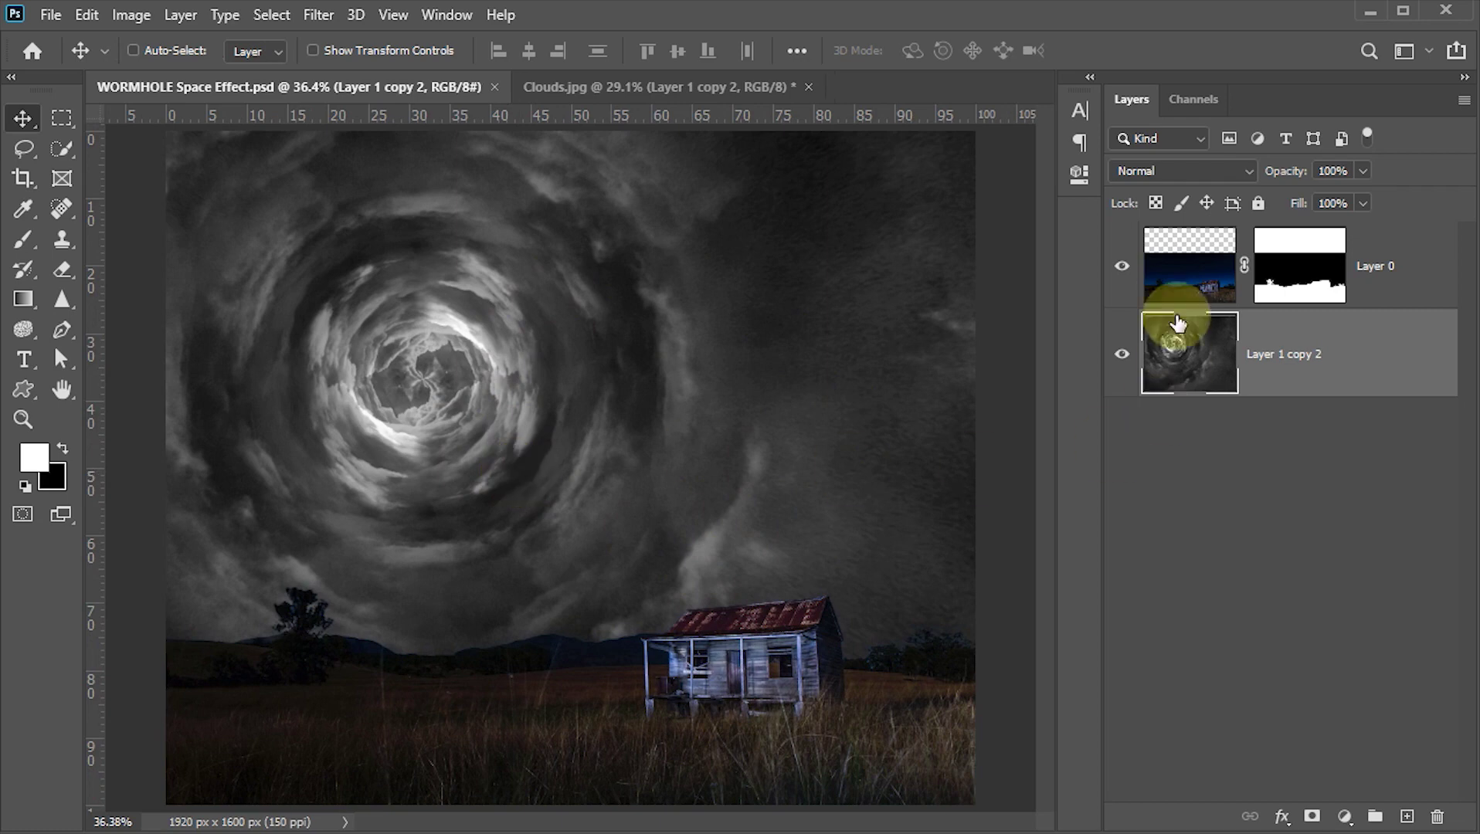
# - Add a Color Lookup adjustment layer above Layer 0 using the Moonlight.3DL look
pyautogui.click(1173, 278)
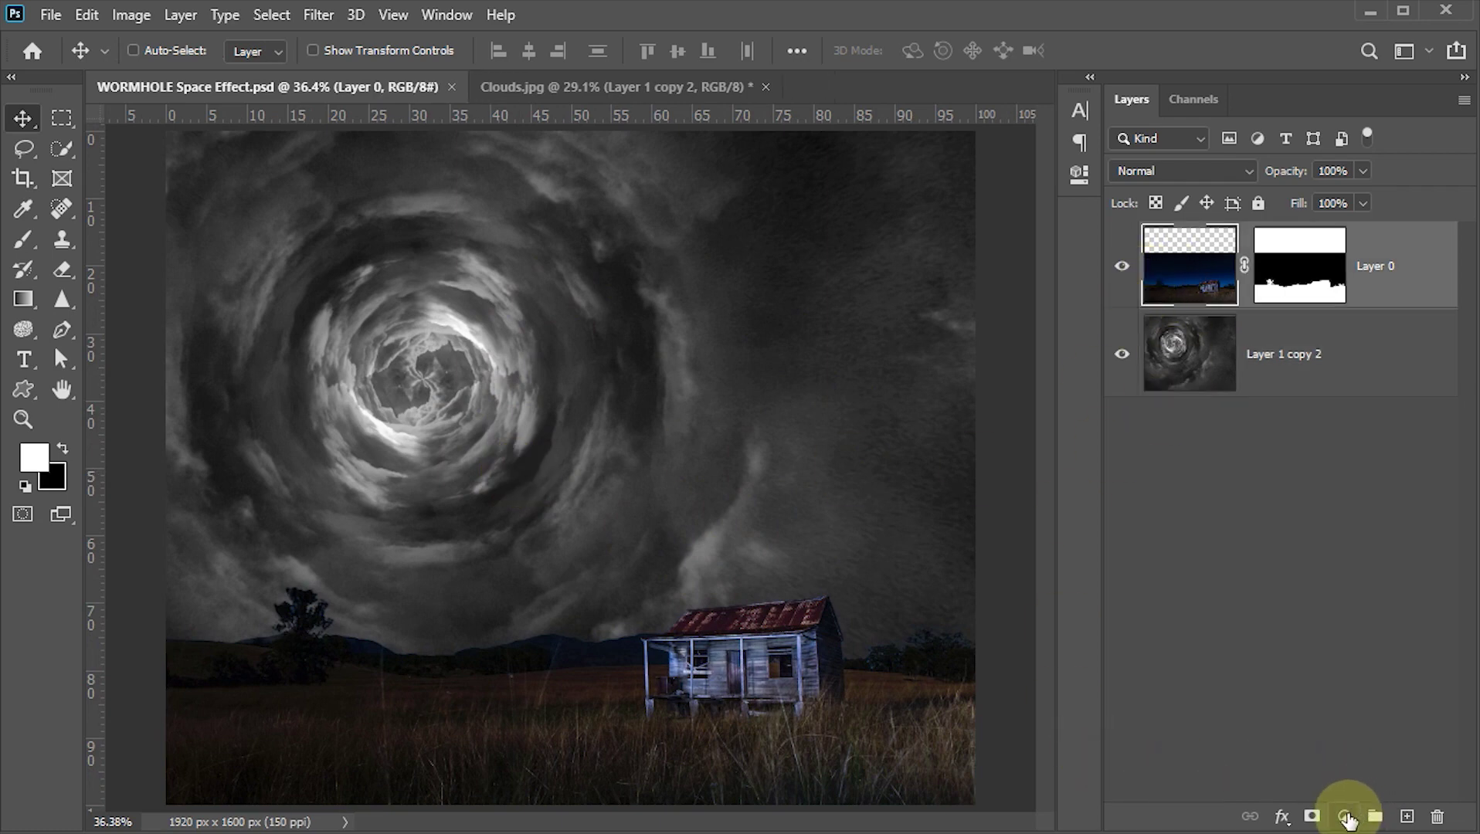
pyautogui.click(1345, 816)
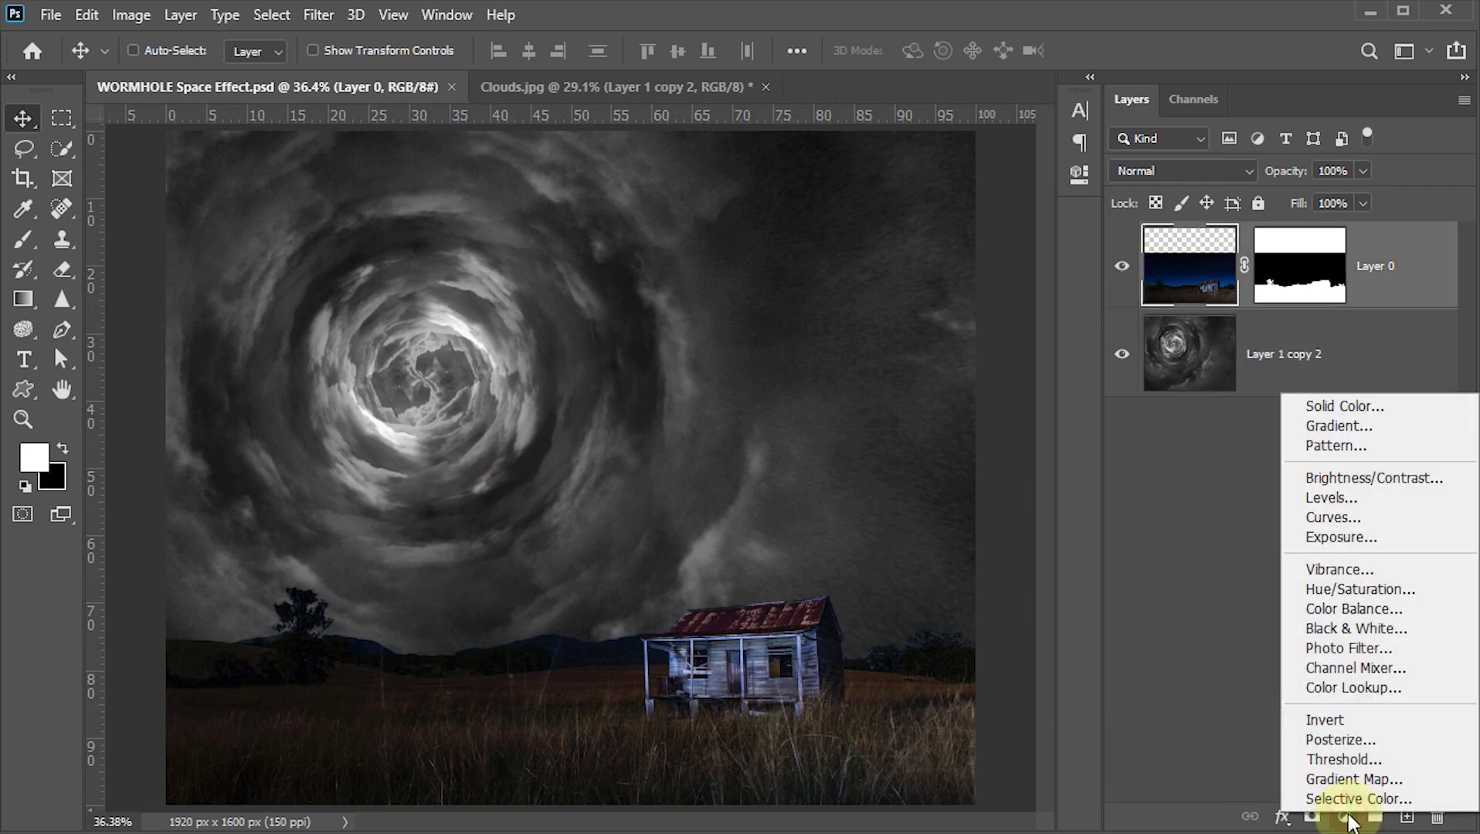
pyautogui.click(1342, 688)
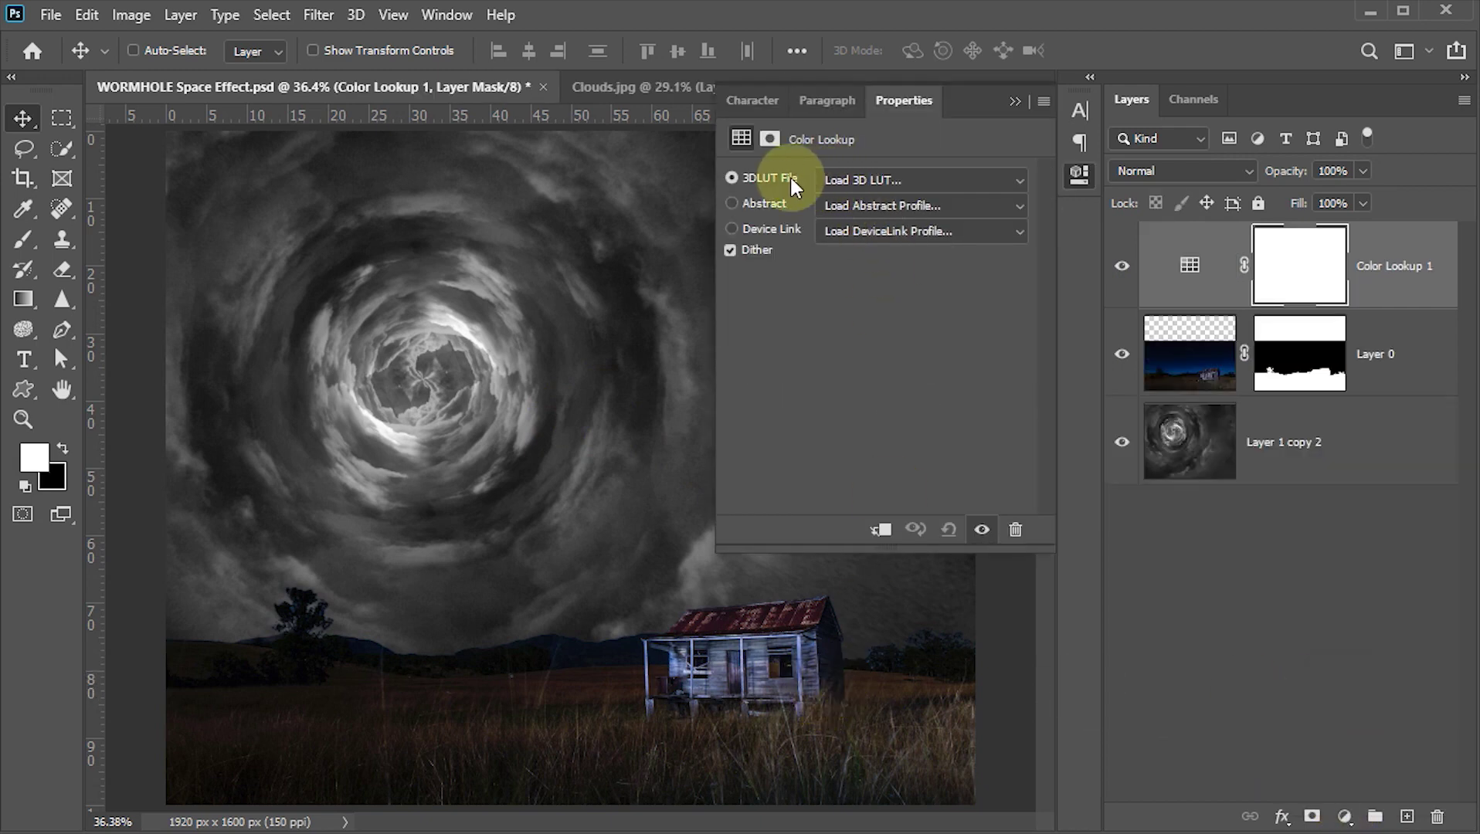
pyautogui.click(1014, 182)
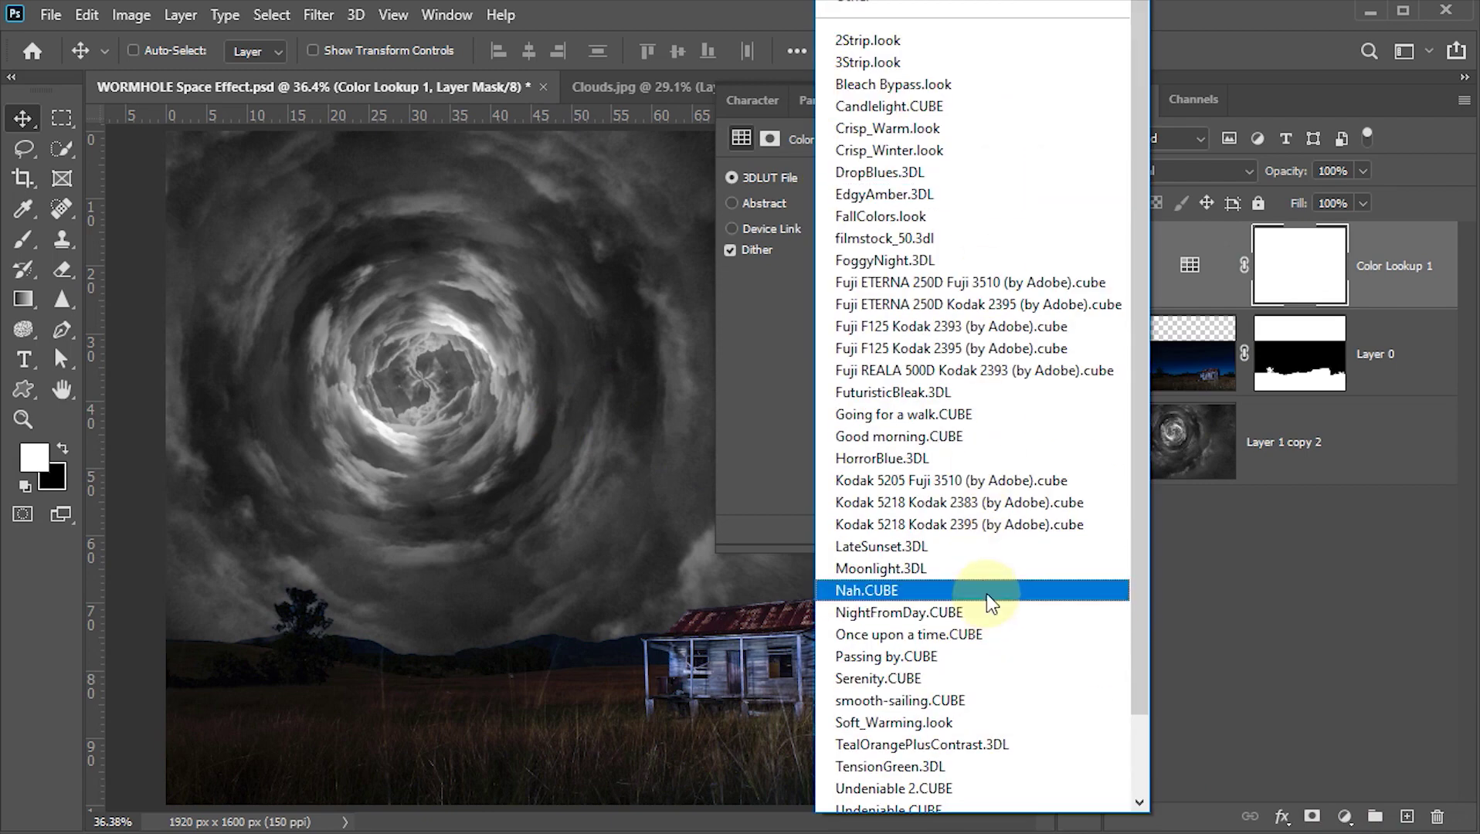
pyautogui.click(870, 571)
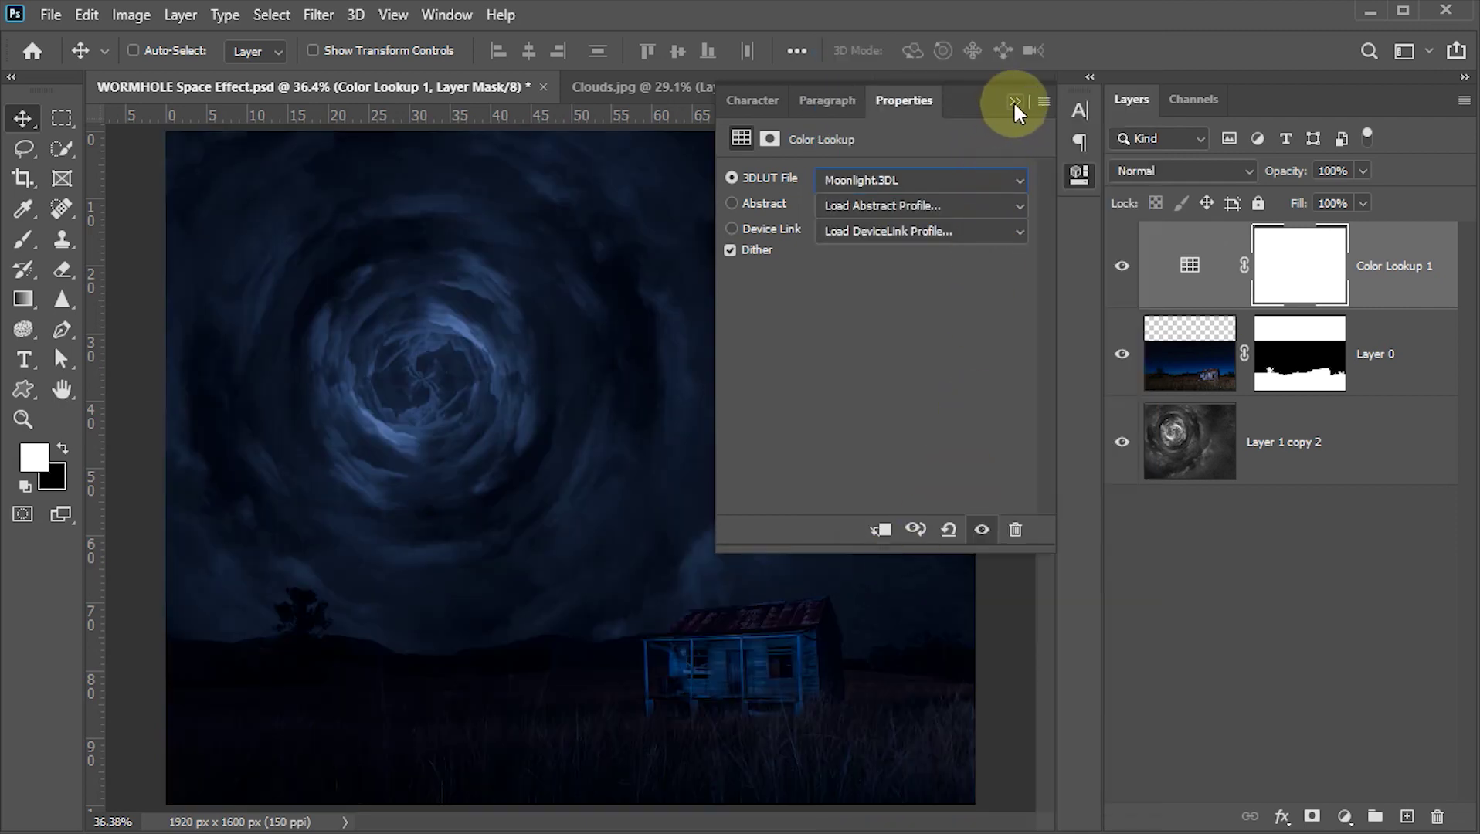
pyautogui.click(1014, 102)
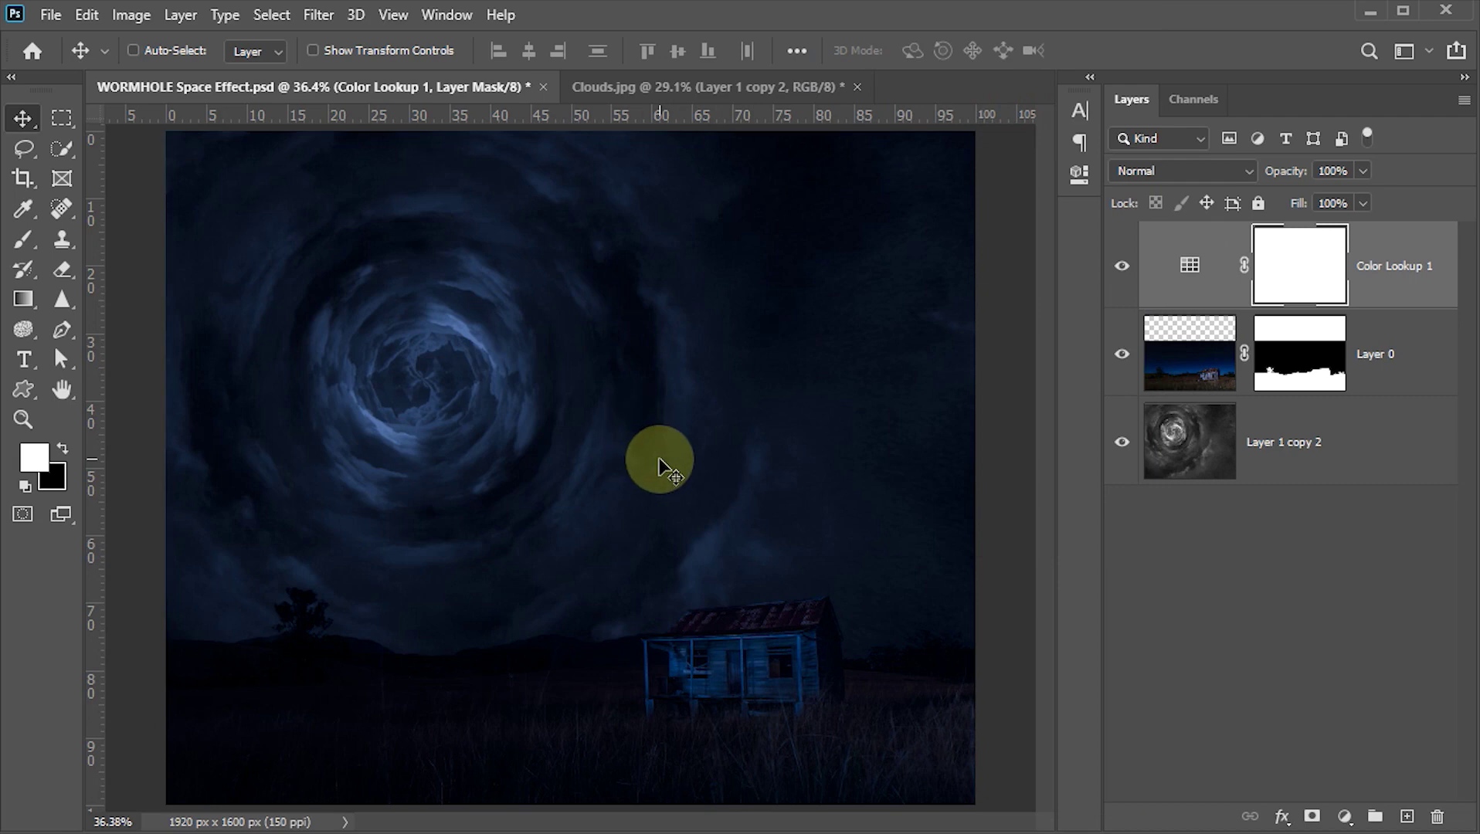
# - Add a Curves adjustment layer with the RGB curve's middle pulled steeply upward
pyautogui.click(1345, 817)
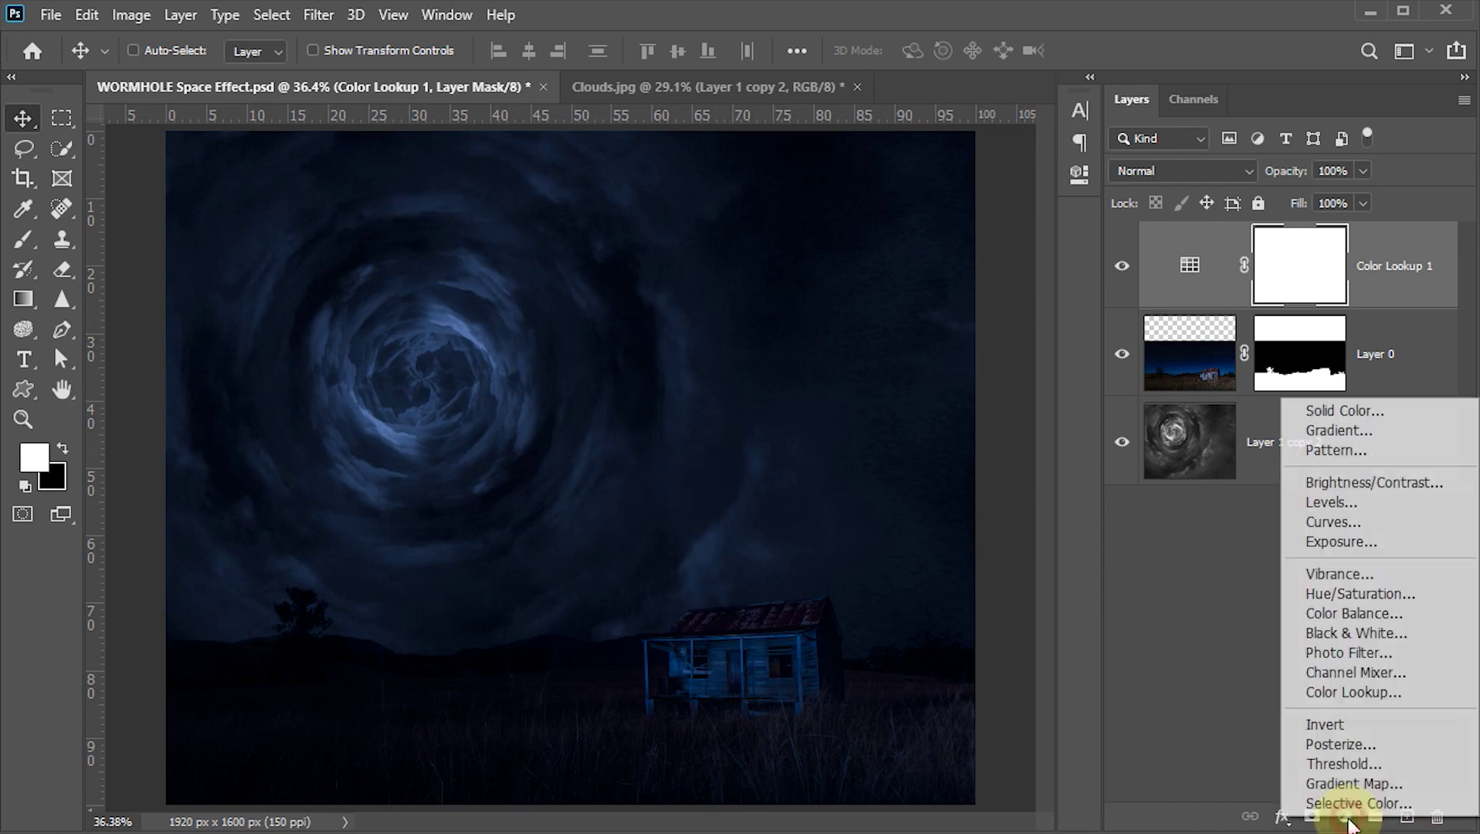
pyautogui.click(1338, 523)
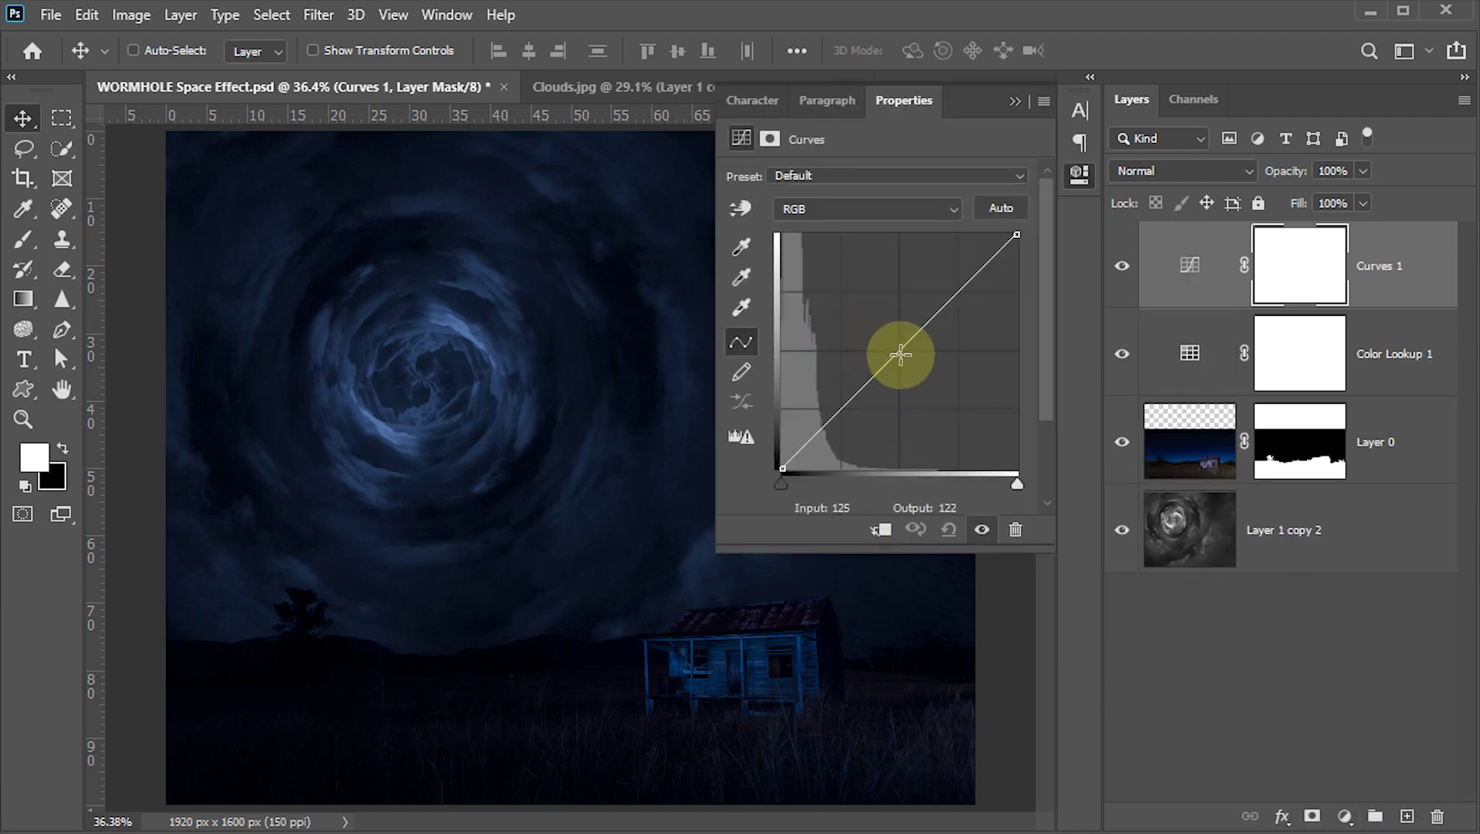
pyautogui.moveTo(895, 356)
pyautogui.mouseDown()
pyautogui.moveTo(878, 257)
pyautogui.moveTo(862, 269)
pyautogui.mouseUp()
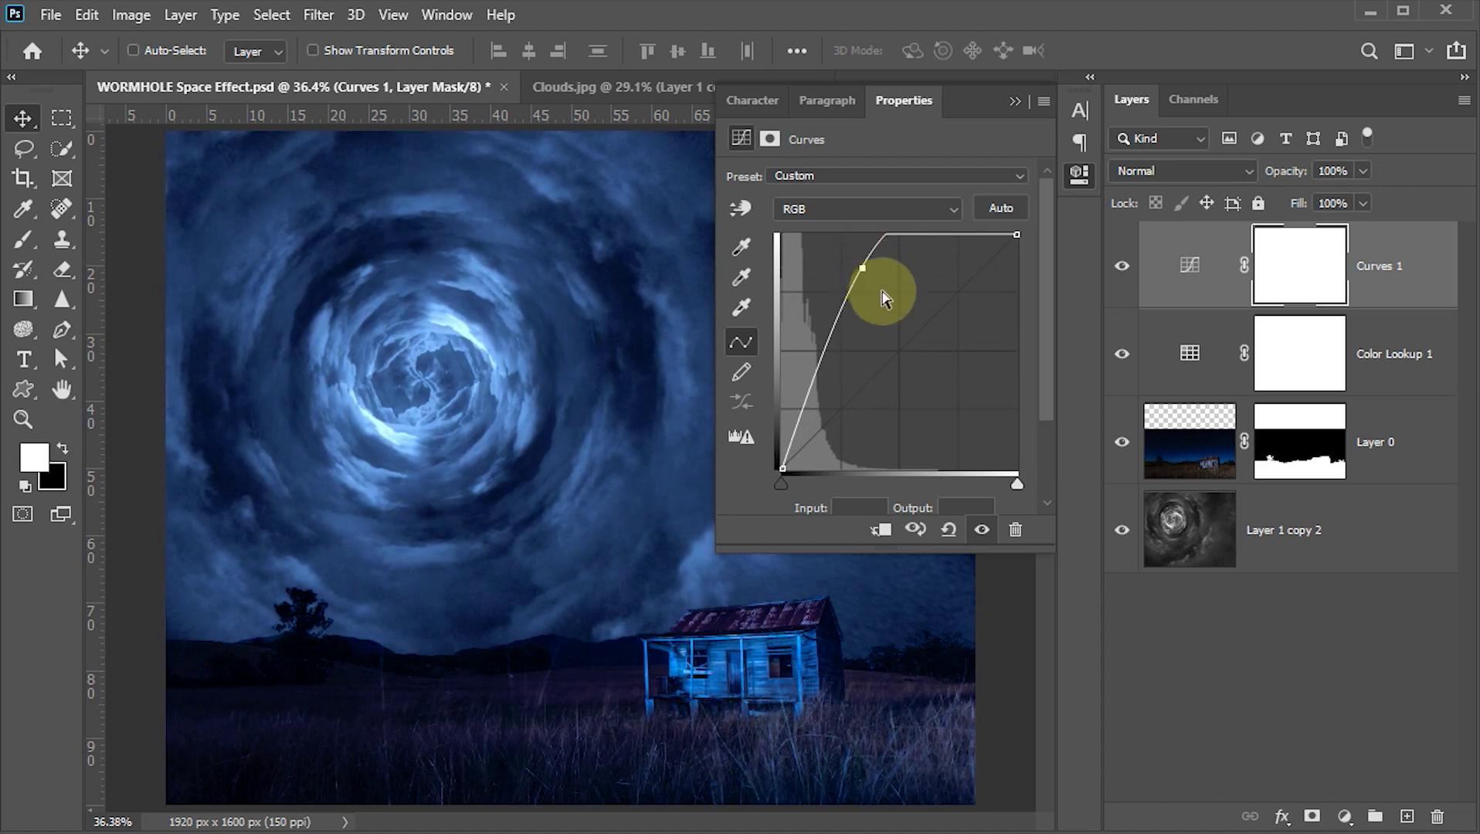
pyautogui.click(1013, 101)
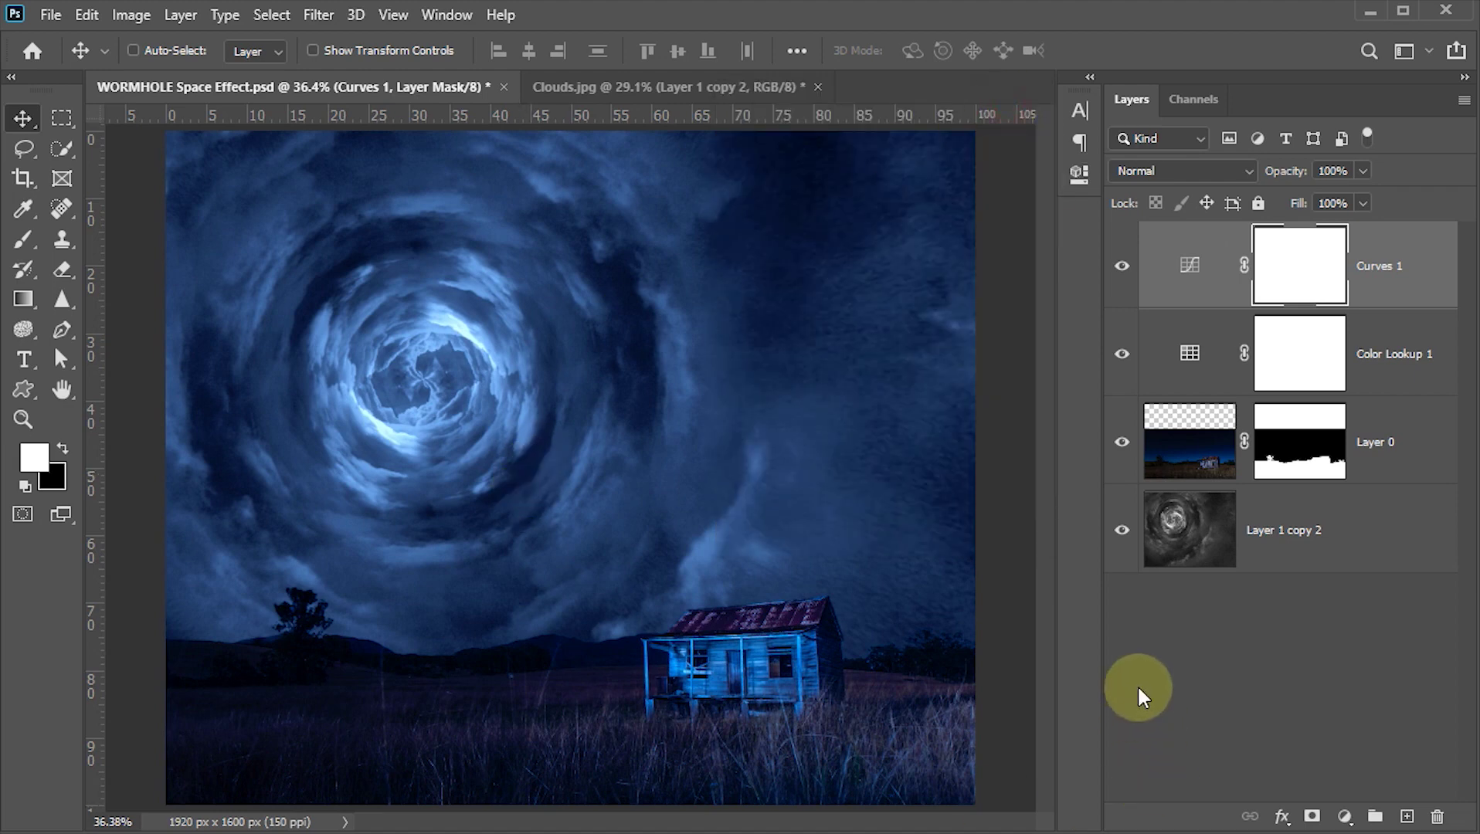
# - Add a Vibrance adjustment layer above Curves 1 and raise vibrance to intensify the blues
pyautogui.click(1346, 817)
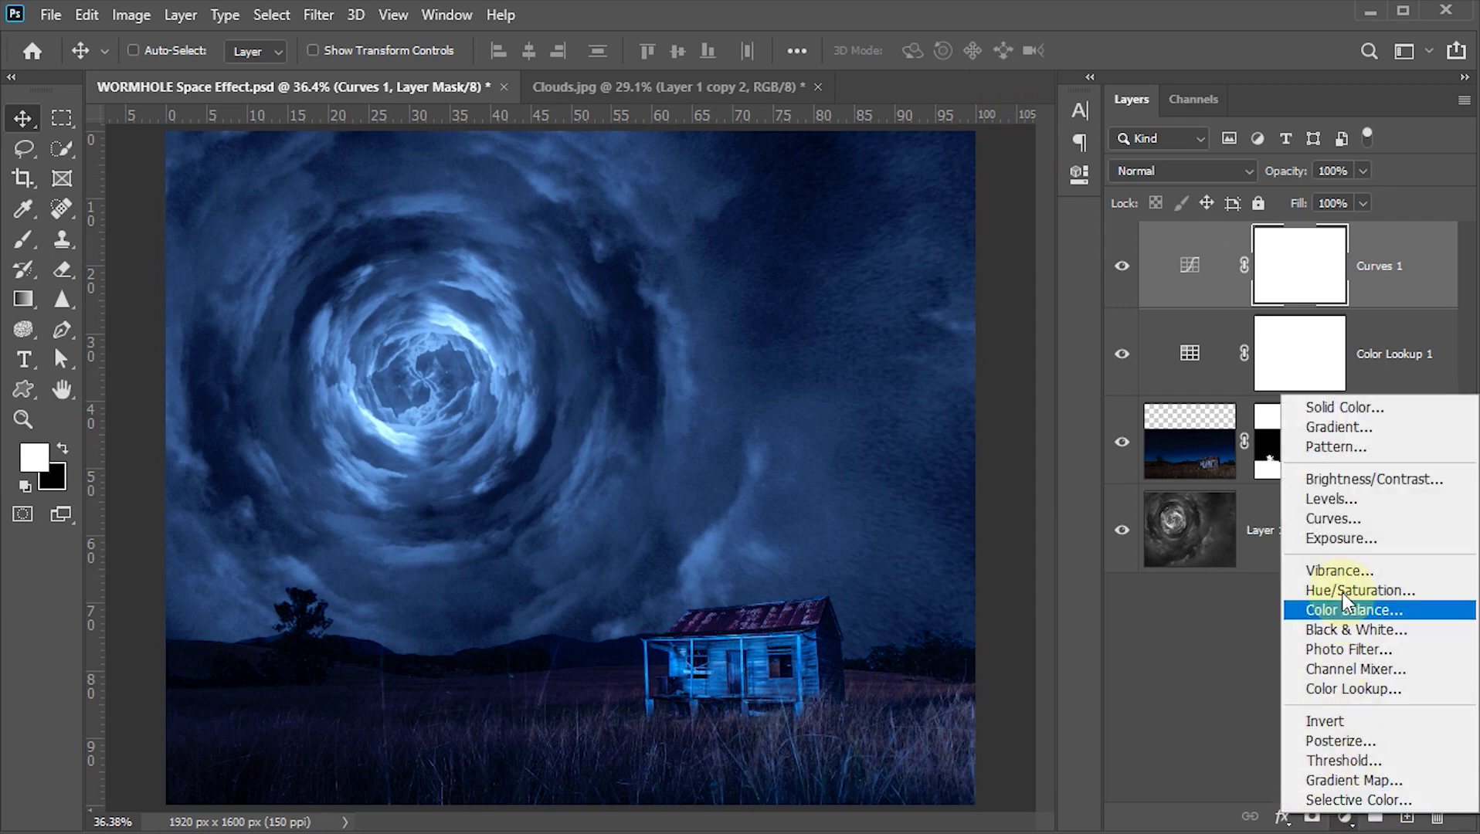
pyautogui.click(1364, 571)
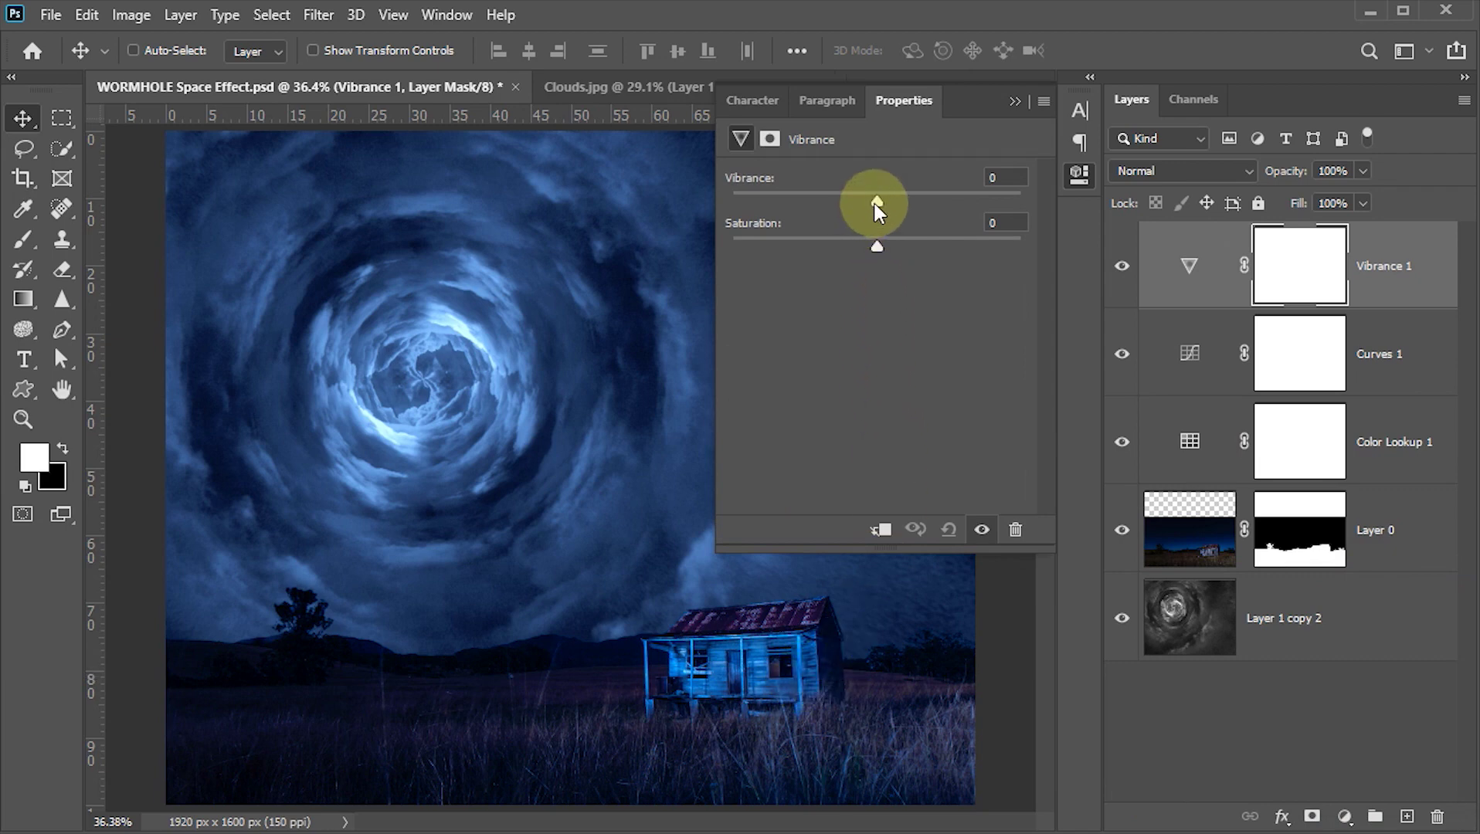
pyautogui.moveTo(877, 204); pyautogui.dragTo(922, 207)
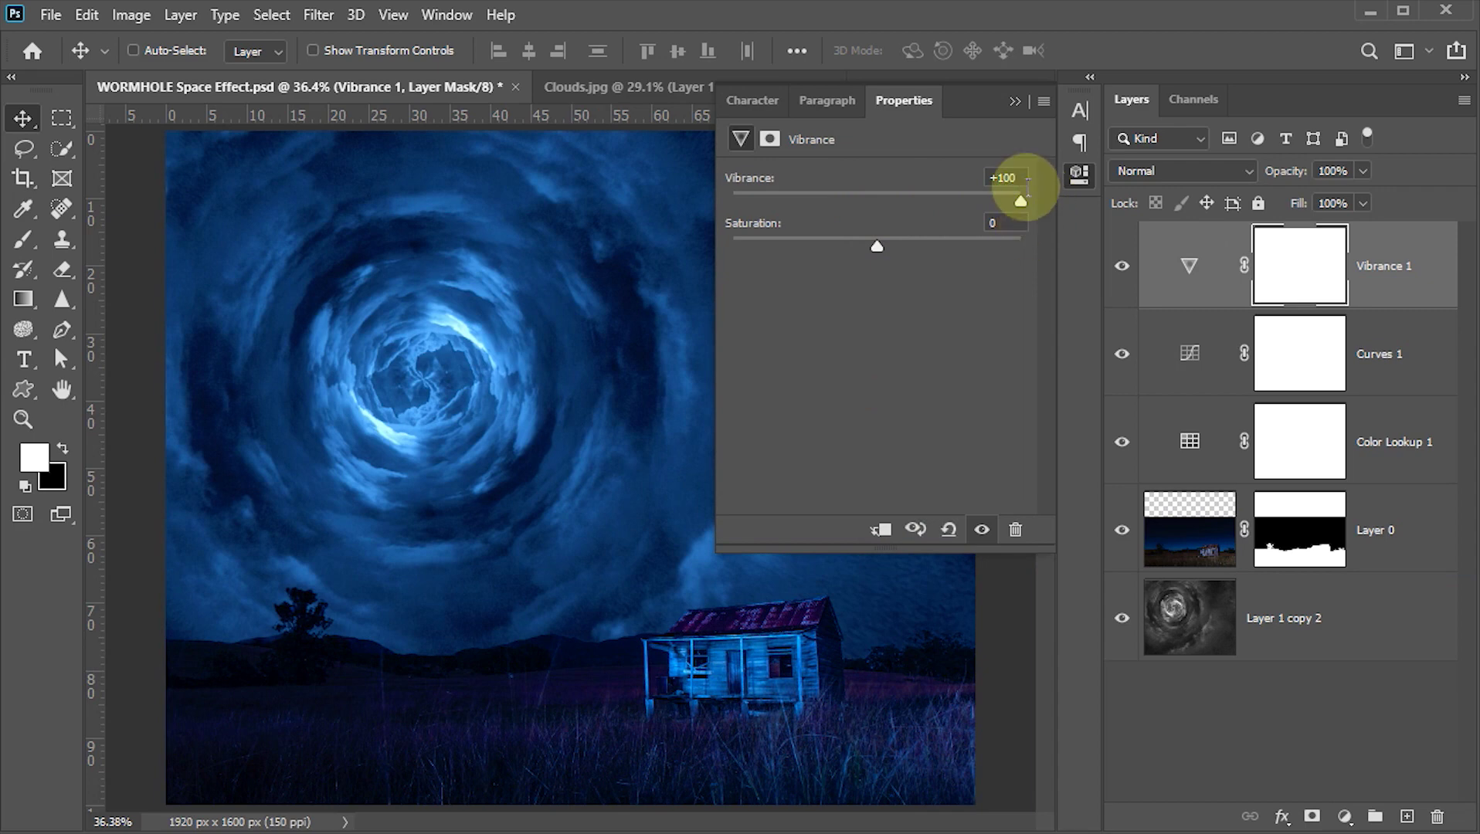
# - Collapse the Properties panel, set black and white as working colours, and save the composite
pyautogui.click(1015, 101)
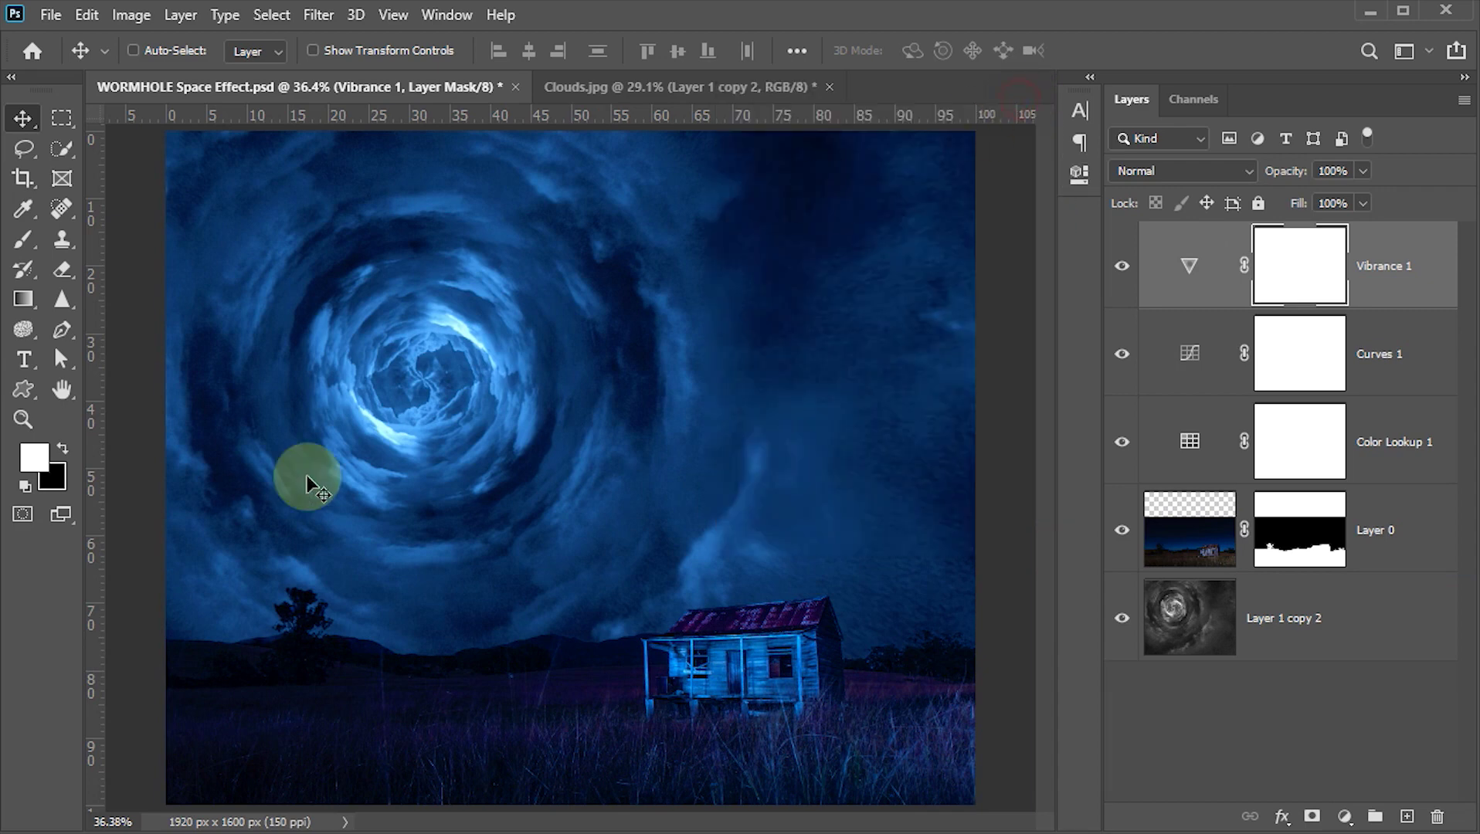
pyautogui.hotkey('ctrl', 's')
pyautogui.press('x')
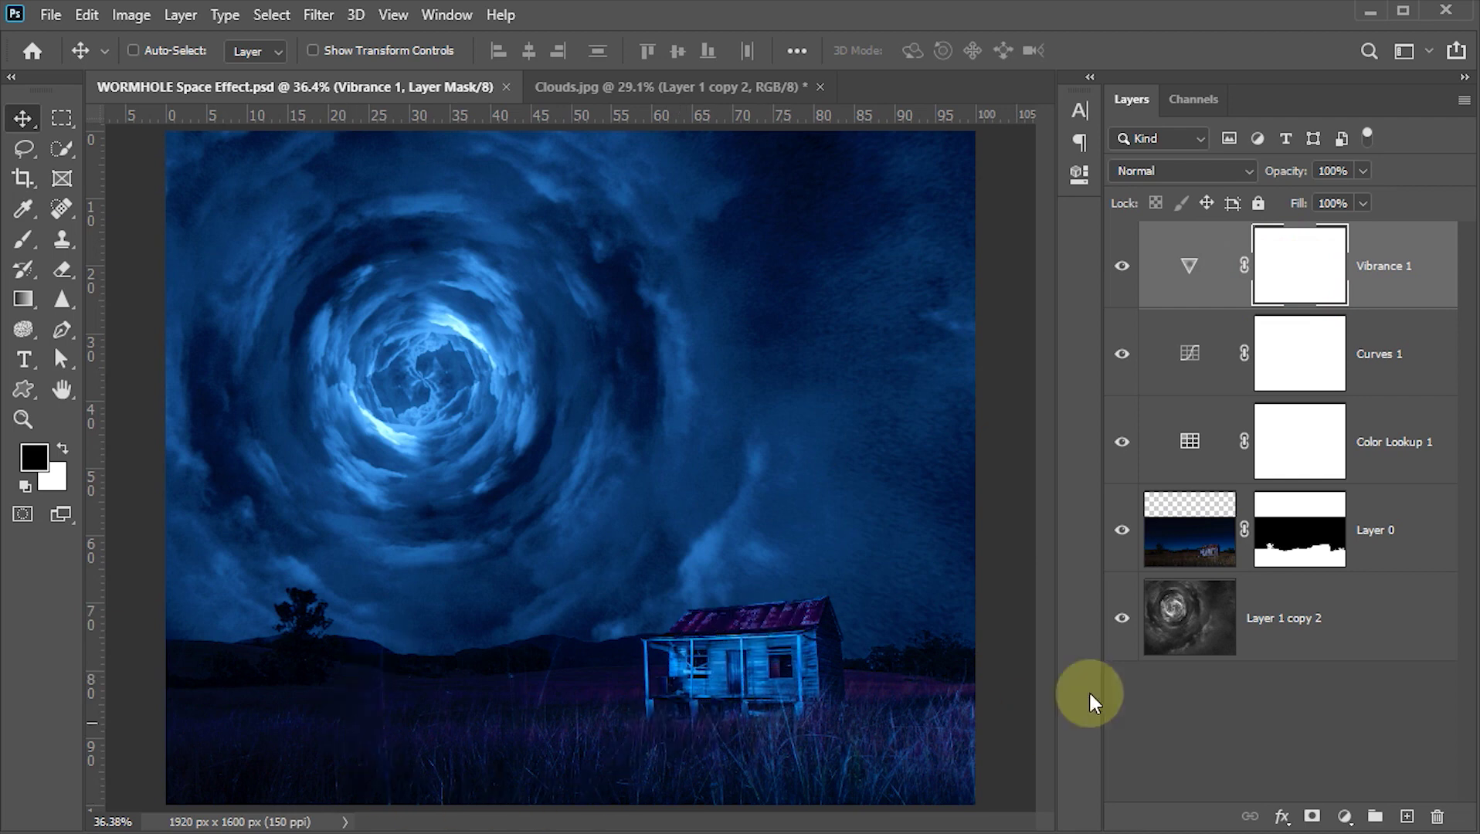
# - Load the Layer 0 mask as a selection, target the Vibrance 1 mask, and set a 300 px brush
pyautogui.moveTo(1322, 535); pyautogui.dragTo(1315, 539)
pyautogui.keyDown('ctrl'); pyautogui.click(1313, 545); pyautogui.keyUp('ctrl')
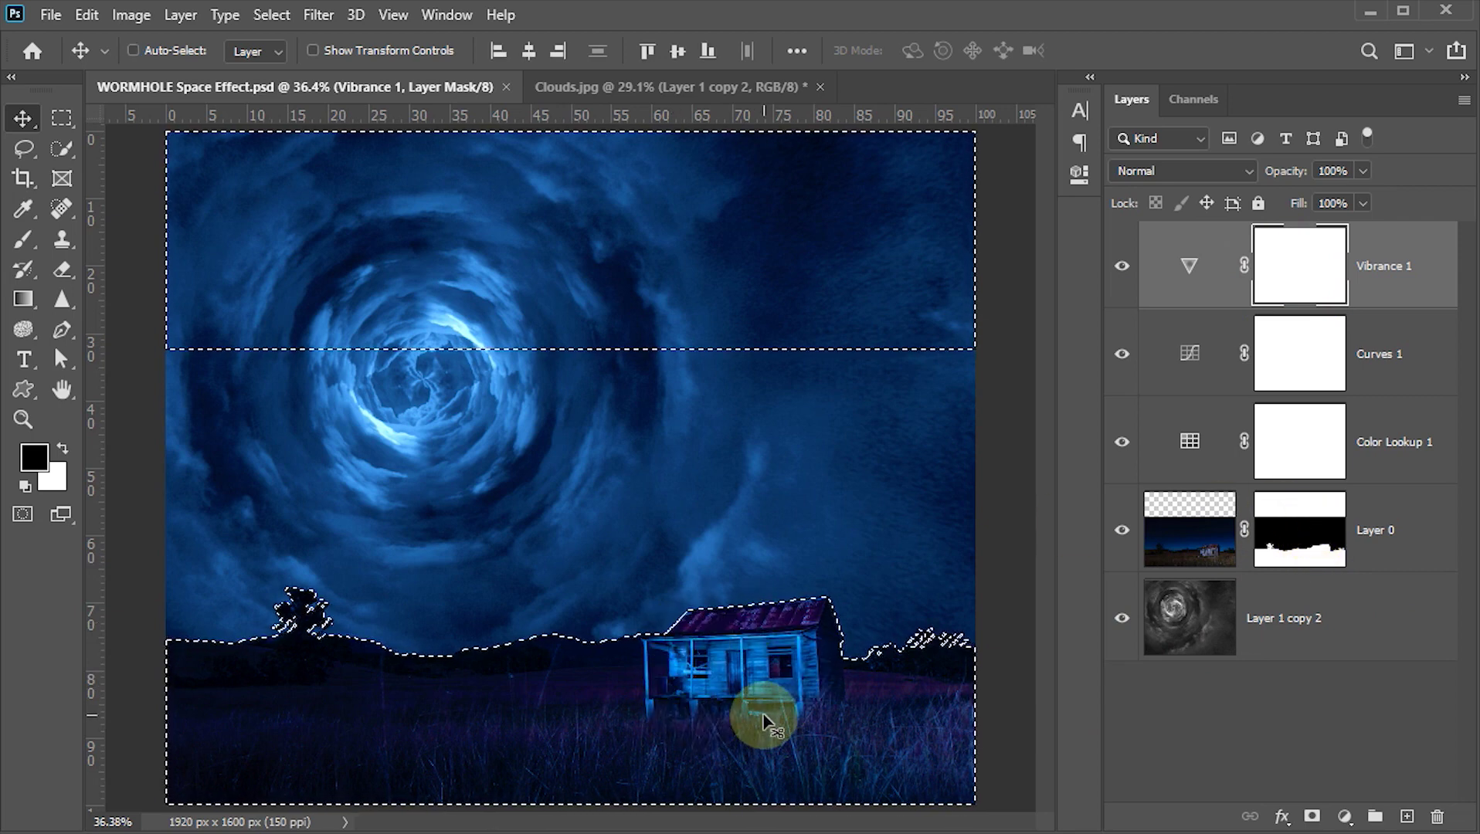
pyautogui.click(1326, 259)
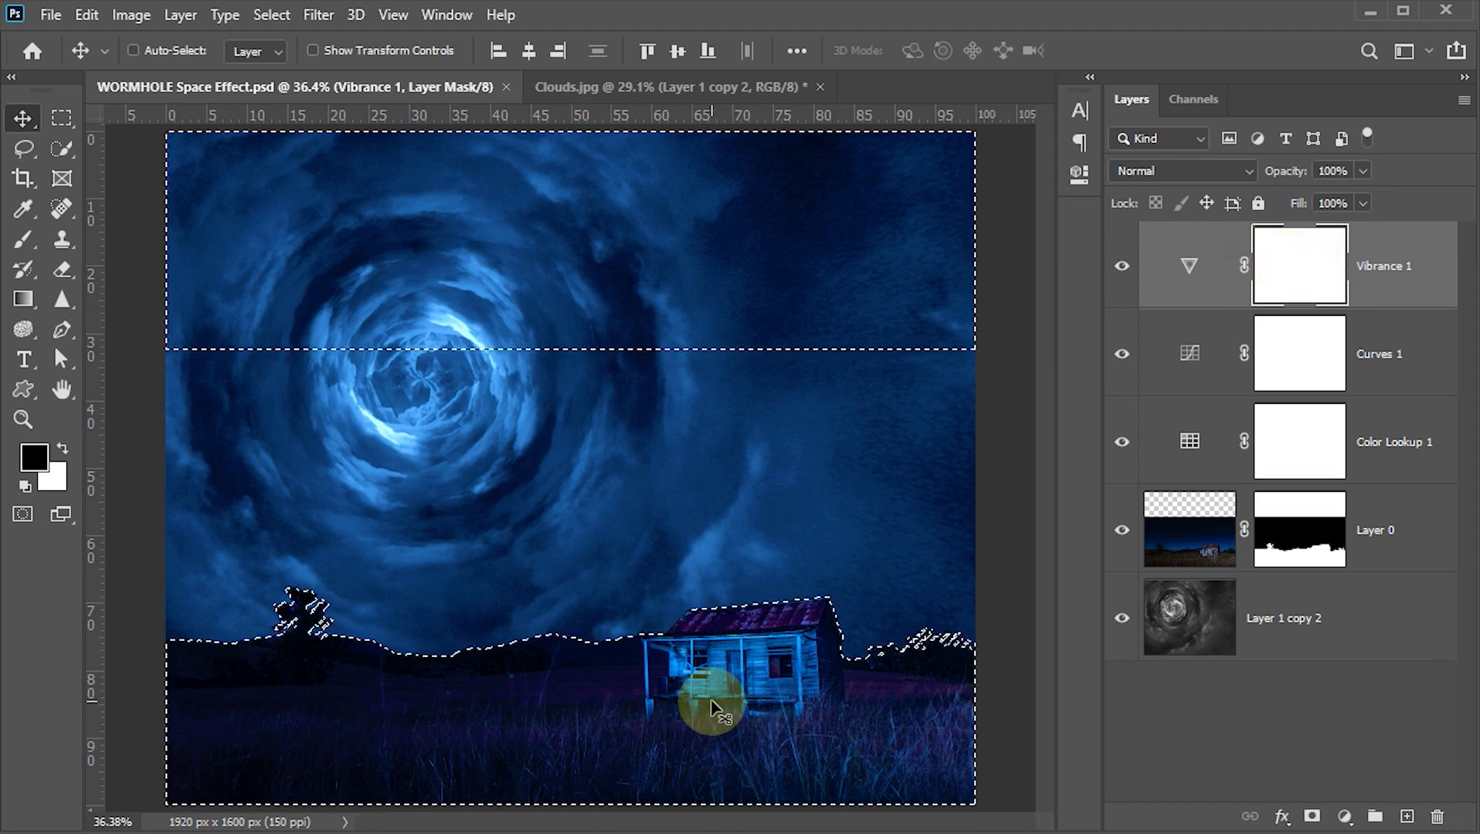
pyautogui.press('b')
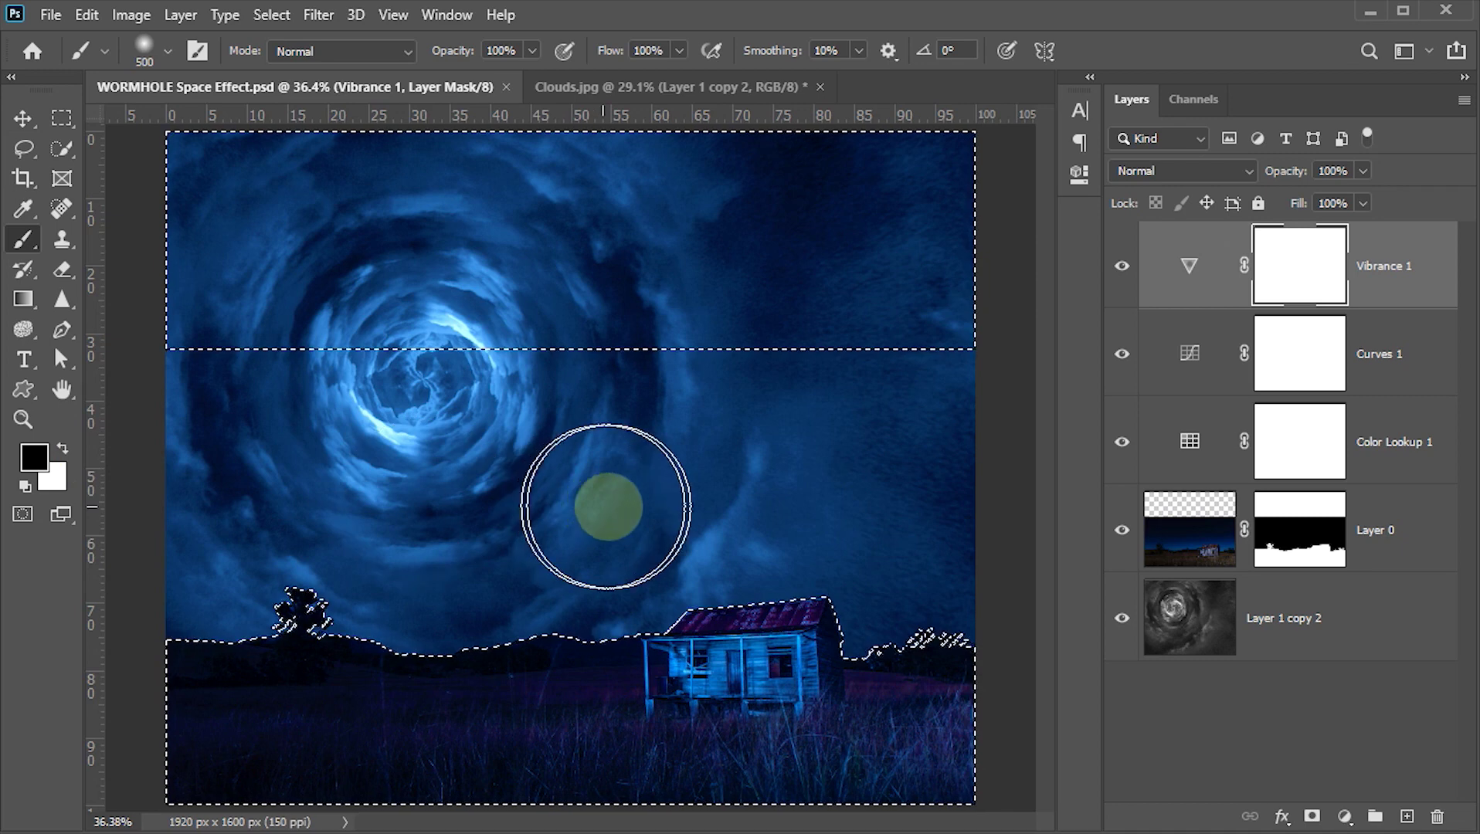
pyautogui.press('[')
pyautogui.press('[')
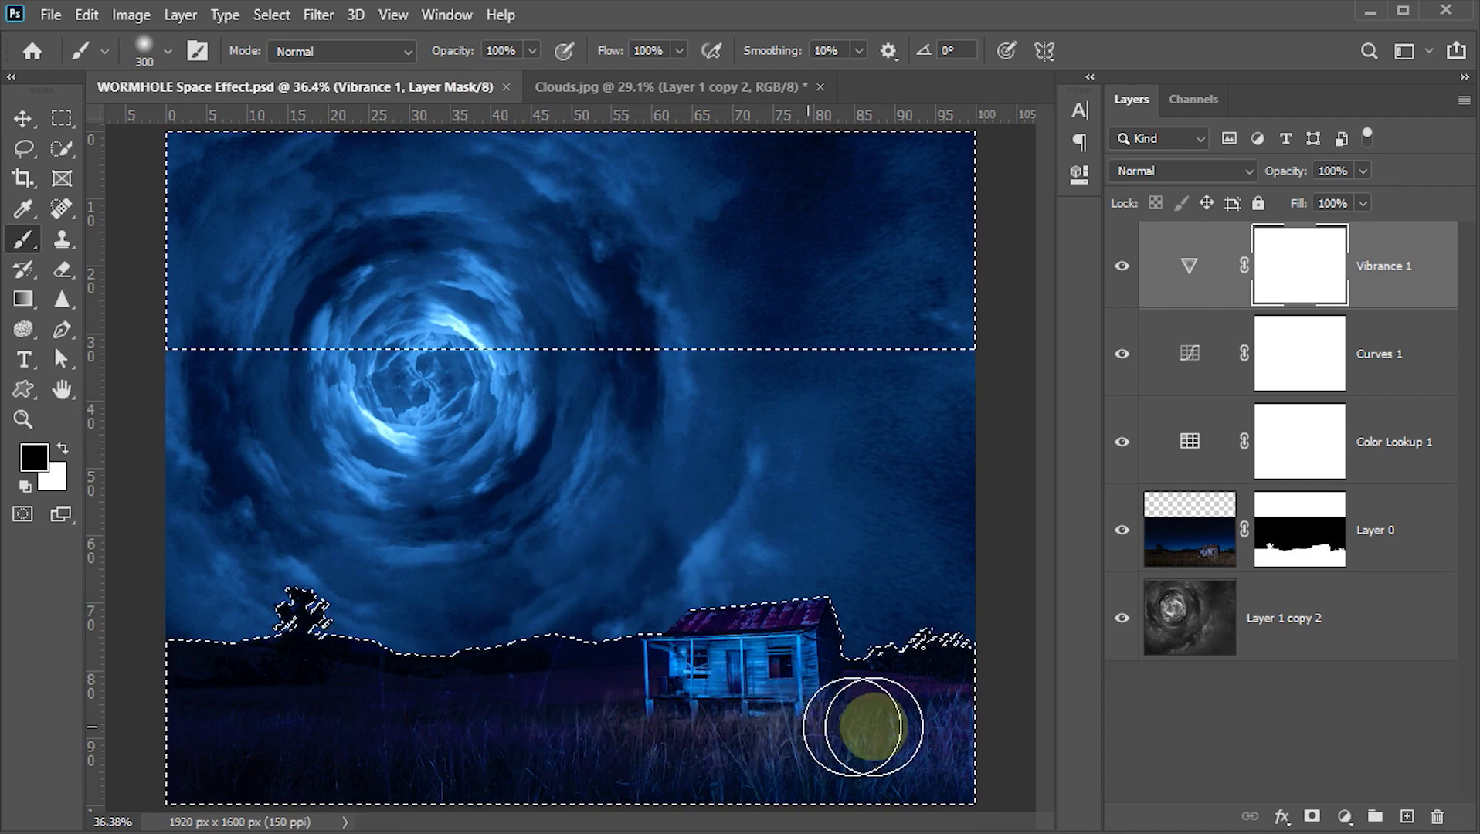
# - Paint black over the grass around the house to hide the vibrance, then deselect
pyautogui.moveTo(870, 726)
pyautogui.mouseDown()
pyautogui.moveTo(908, 727)
pyautogui.moveTo(714, 657)
pyautogui.moveTo(865, 647)
pyautogui.moveTo(528, 741)
pyautogui.mouseUp()
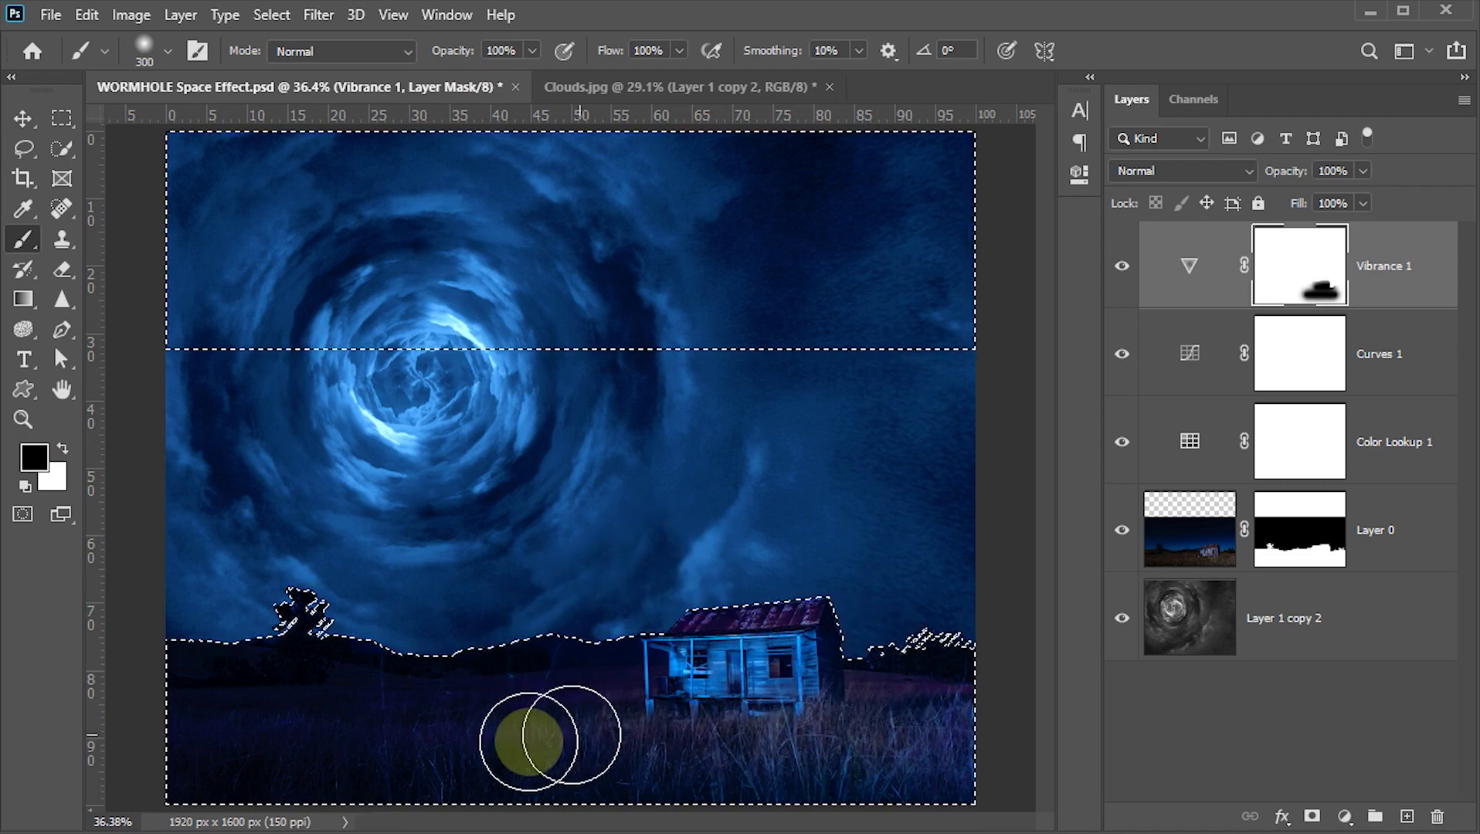
pyautogui.click(764, 763)
pyautogui.click(1317, 297)
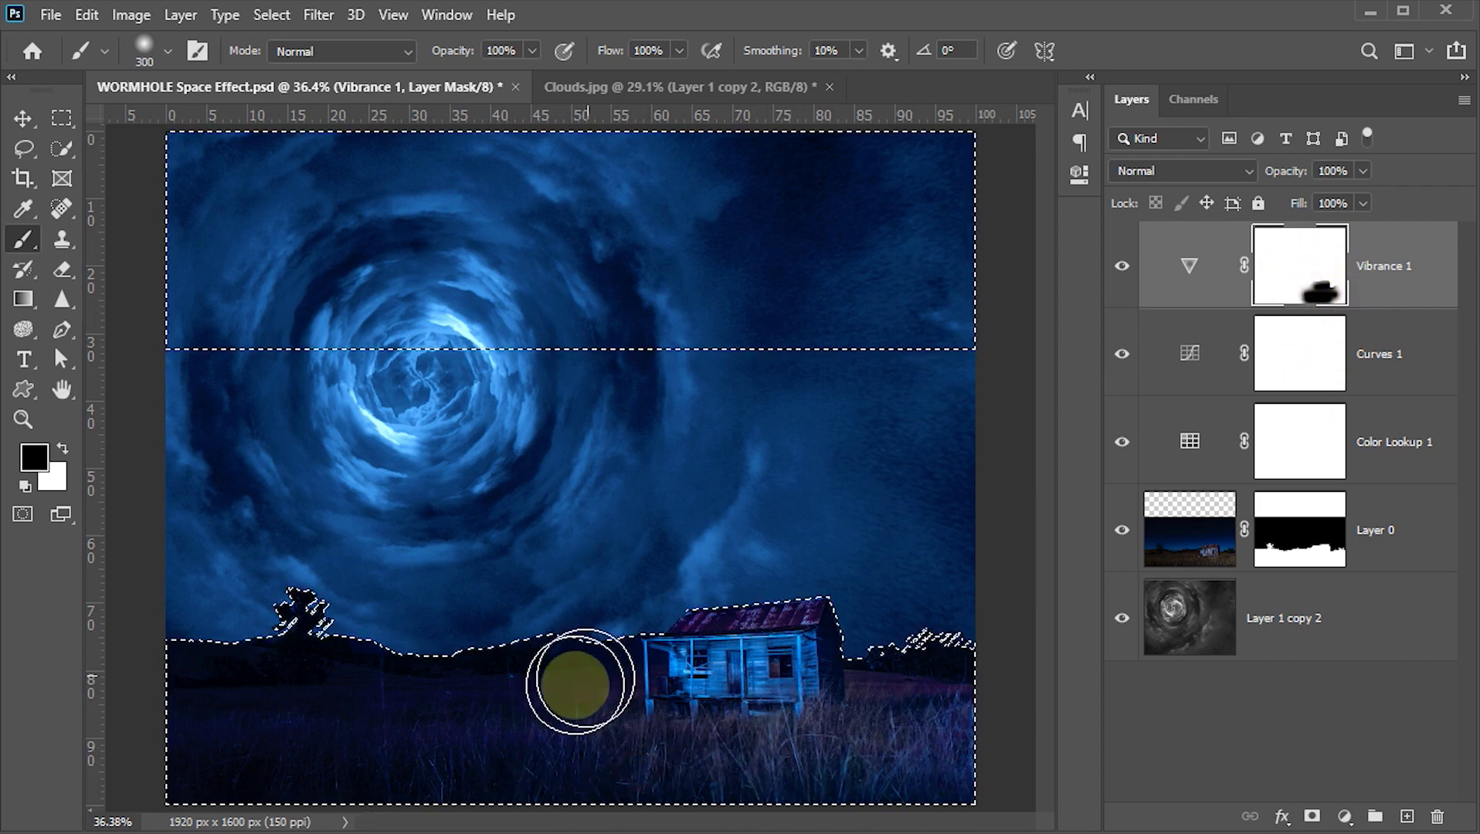
pyautogui.moveTo(575, 687)
pyautogui.mouseDown()
pyautogui.moveTo(545, 749)
pyautogui.moveTo(360, 772)
pyautogui.moveTo(734, 778)
pyautogui.moveTo(720, 742)
pyautogui.moveTo(825, 676)
pyautogui.moveTo(823, 741)
pyautogui.moveTo(546, 759)
pyautogui.moveTo(248, 743)
pyautogui.moveTo(363, 740)
pyautogui.moveTo(187, 749)
pyautogui.moveTo(482, 767)
pyautogui.moveTo(284, 713)
pyautogui.moveTo(512, 683)
pyautogui.moveTo(406, 687)
pyautogui.moveTo(582, 688)
pyautogui.moveTo(810, 720)
pyautogui.moveTo(720, 729)
pyautogui.mouseUp()
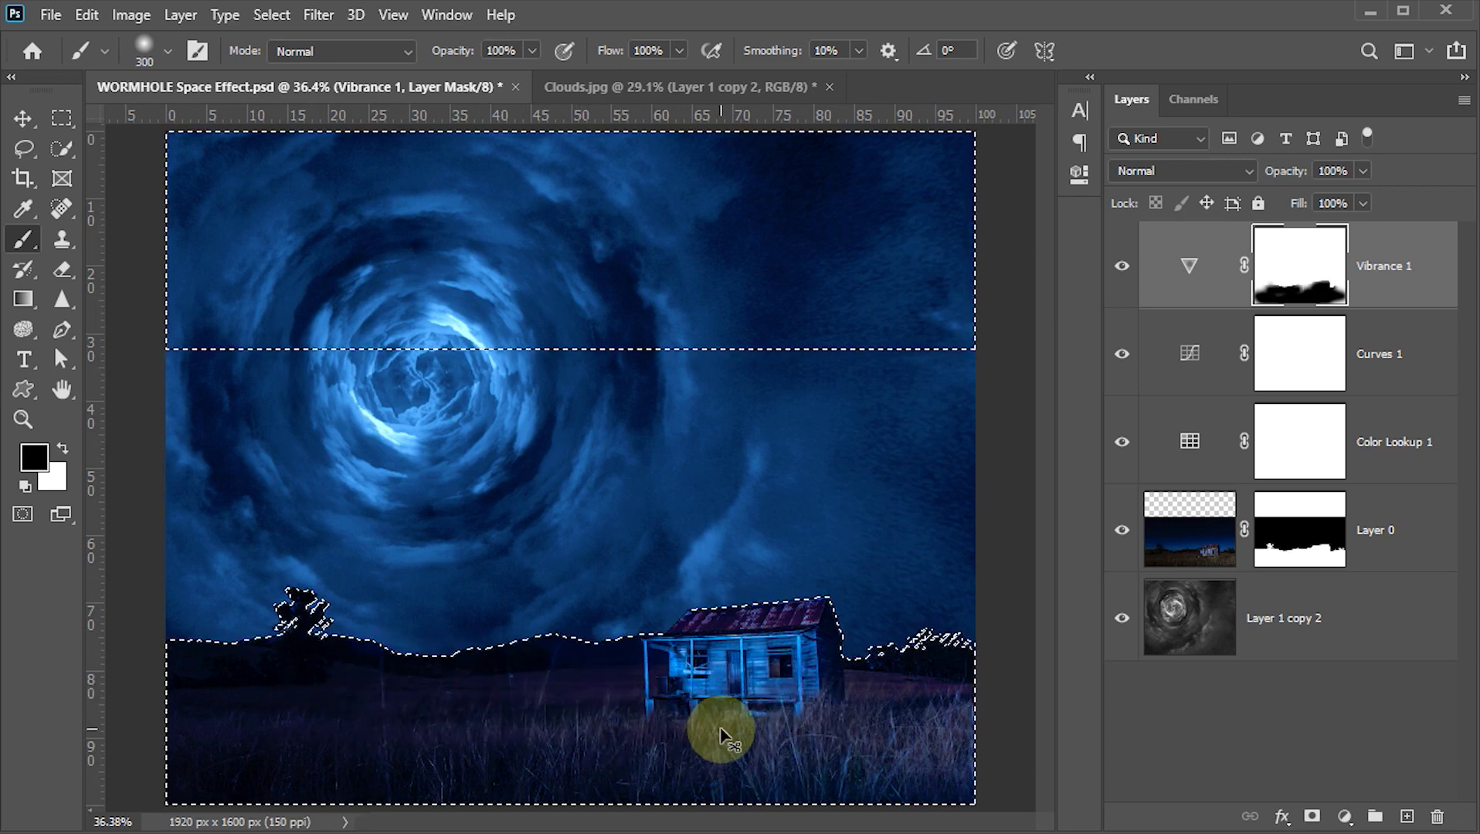
pyautogui.hotkey('ctrl', 'd')
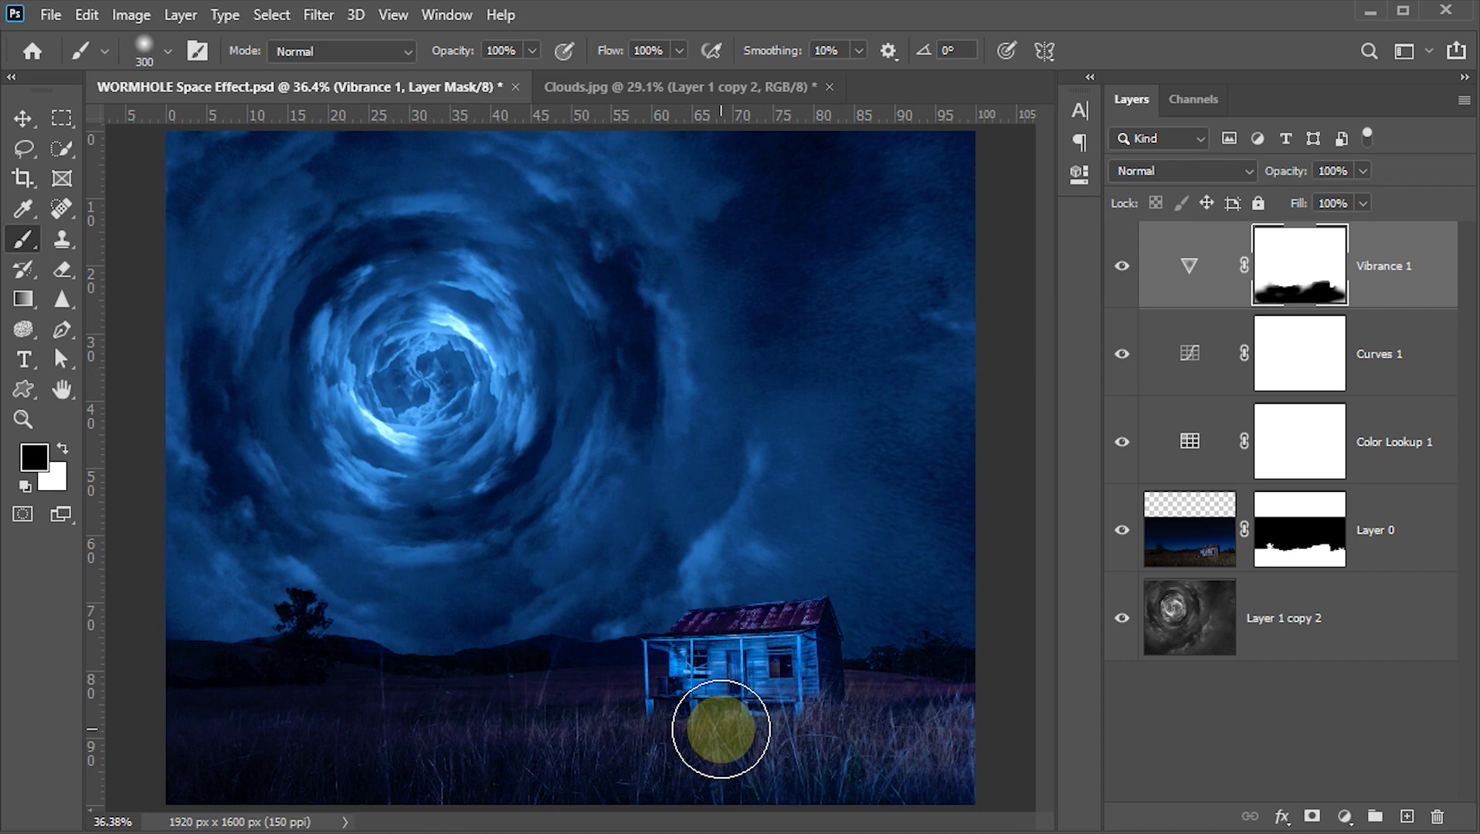
pyautogui.keyDown('ctrl'); pyautogui.click(720, 729); pyautogui.keyUp('ctrl')
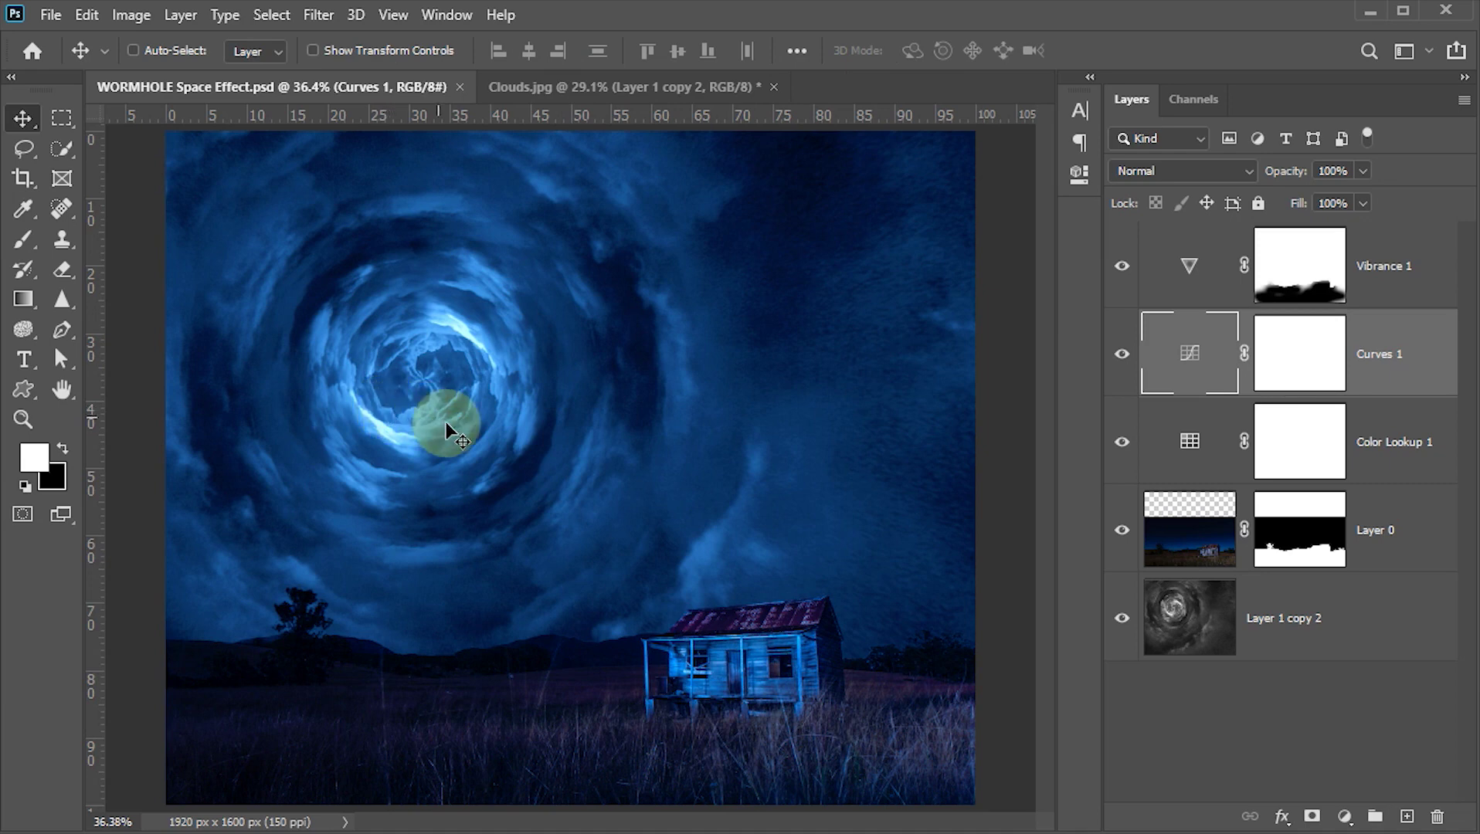
# - Add a new Layer 1 above Curves 1 with Overlay blending
pyautogui.click(1407, 817)
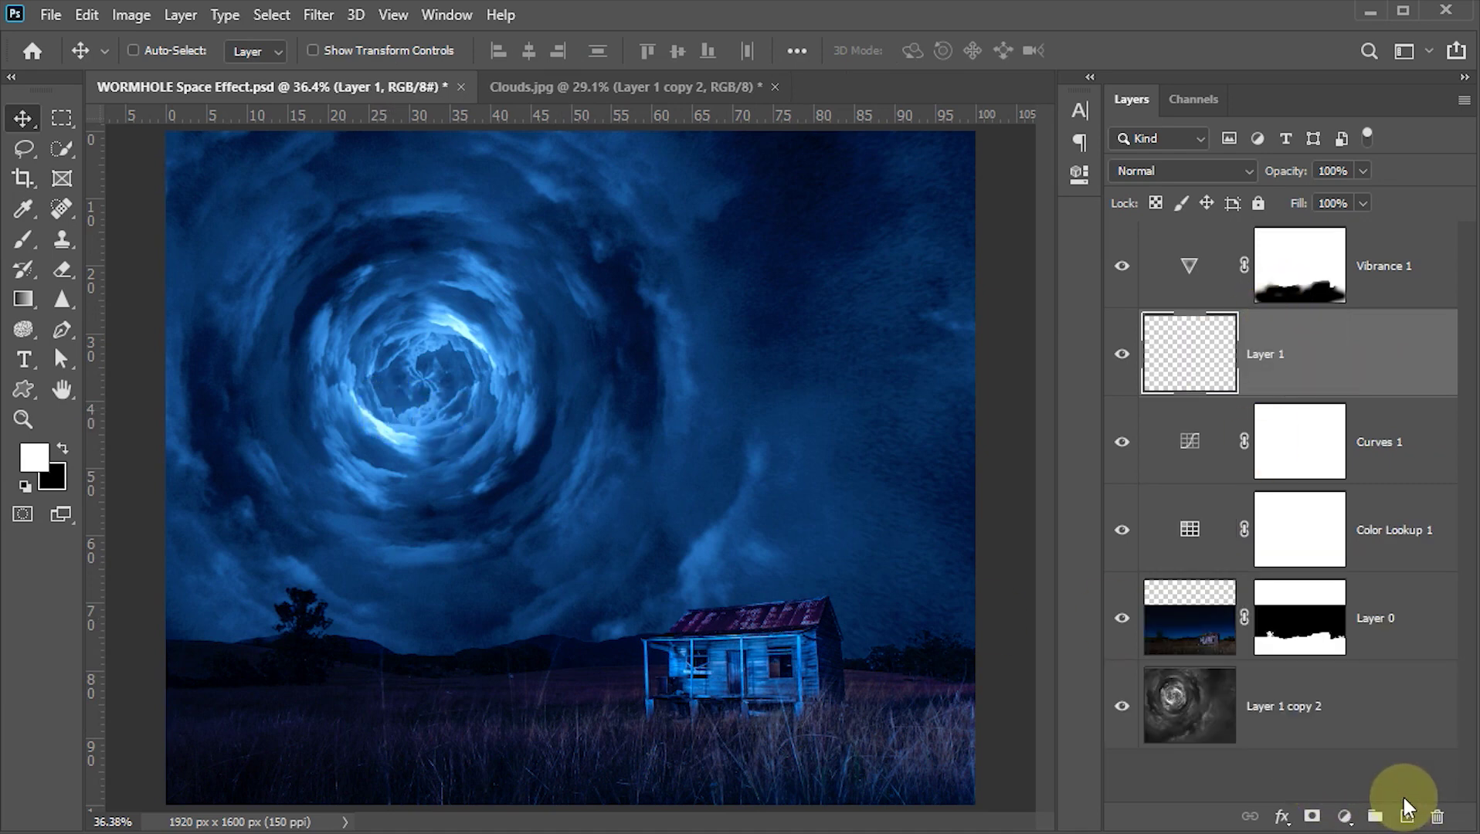
pyautogui.click(1249, 170)
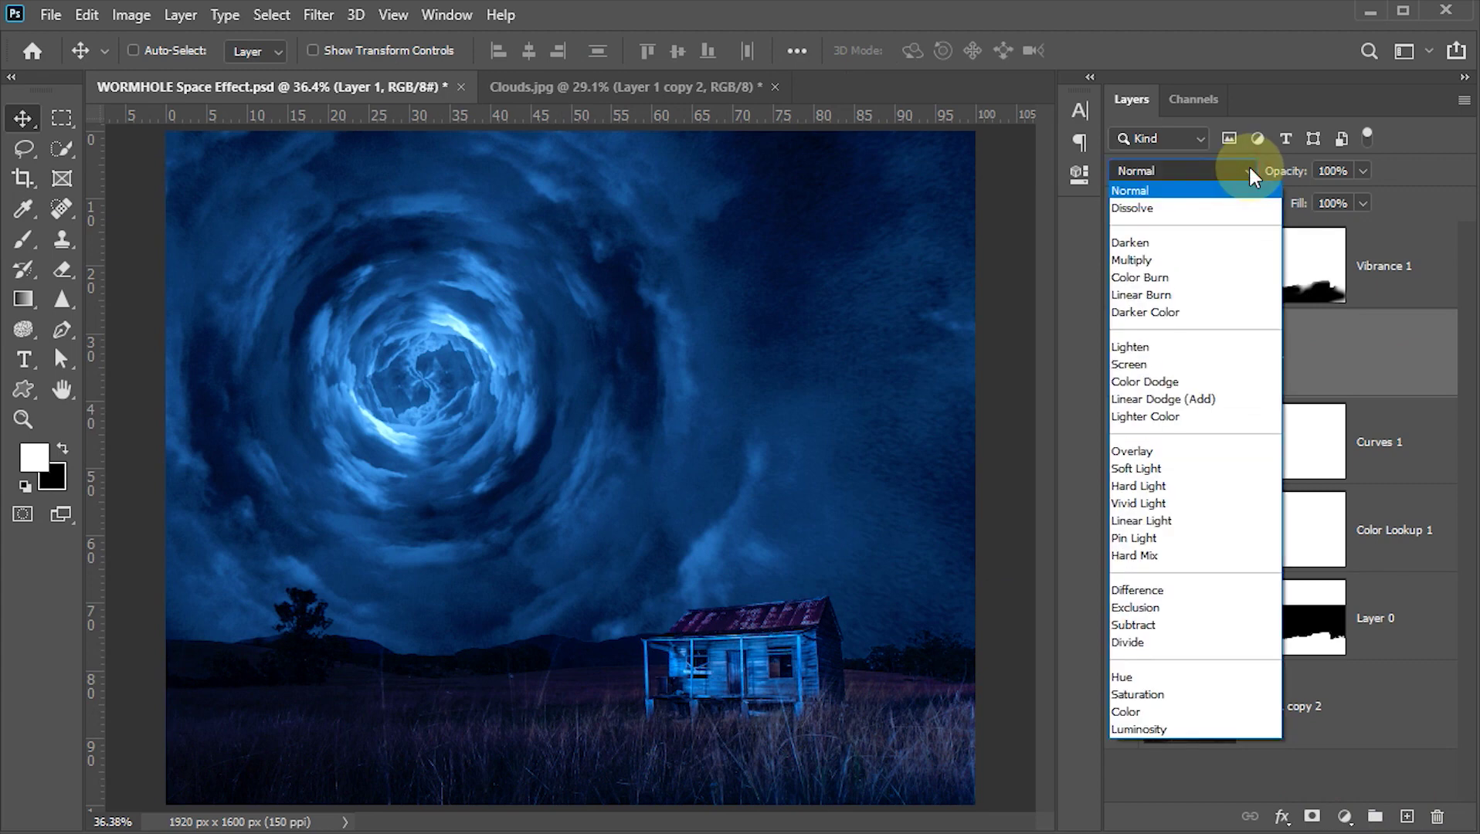
pyautogui.click(1139, 453)
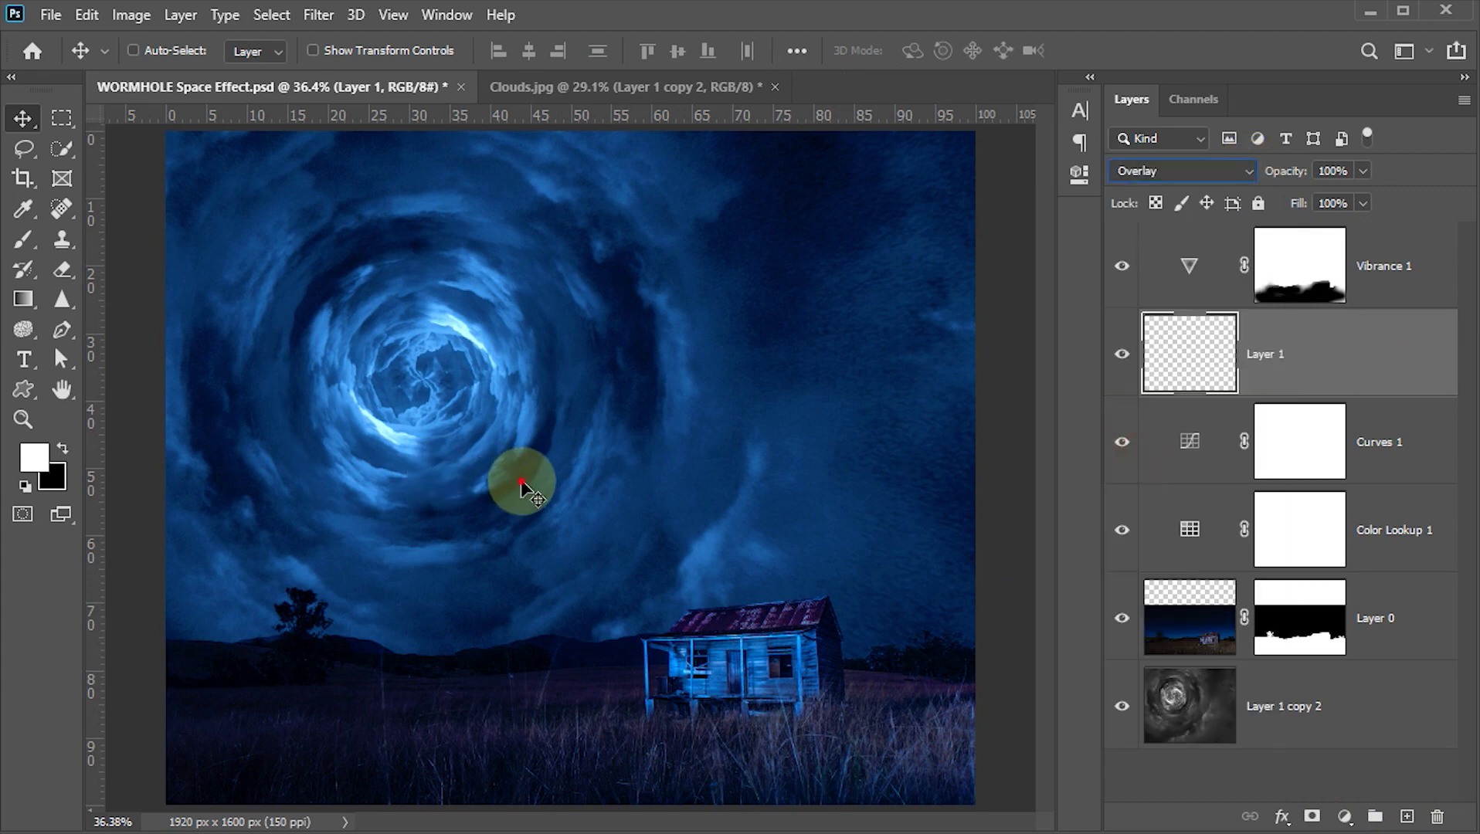
# - Paint white over the wormhole centre on Layer 1 to brighten its glow
pyautogui.press('b')
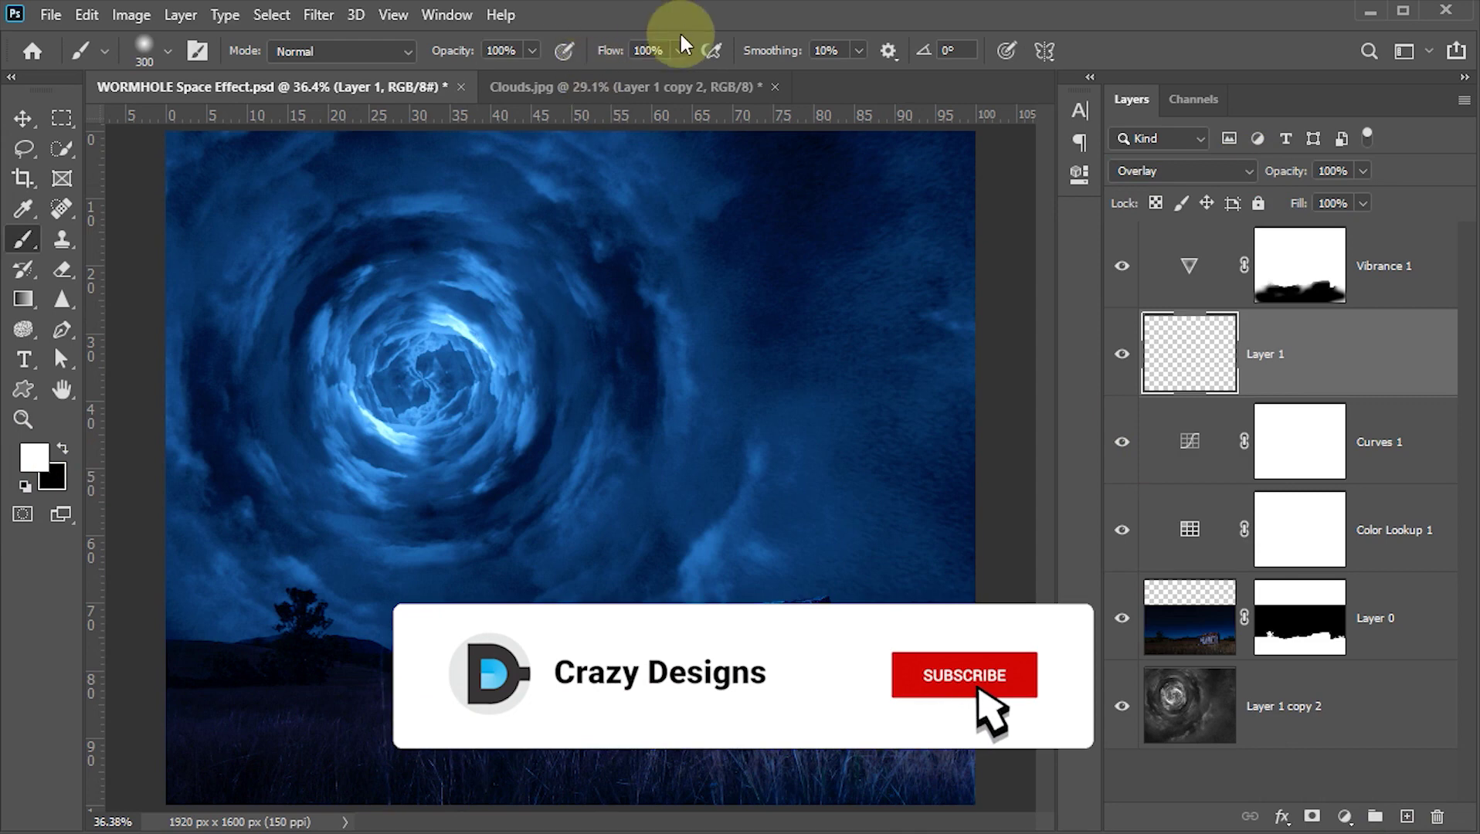
pyautogui.moveTo(596, 196); pyautogui.dragTo(419, 379)
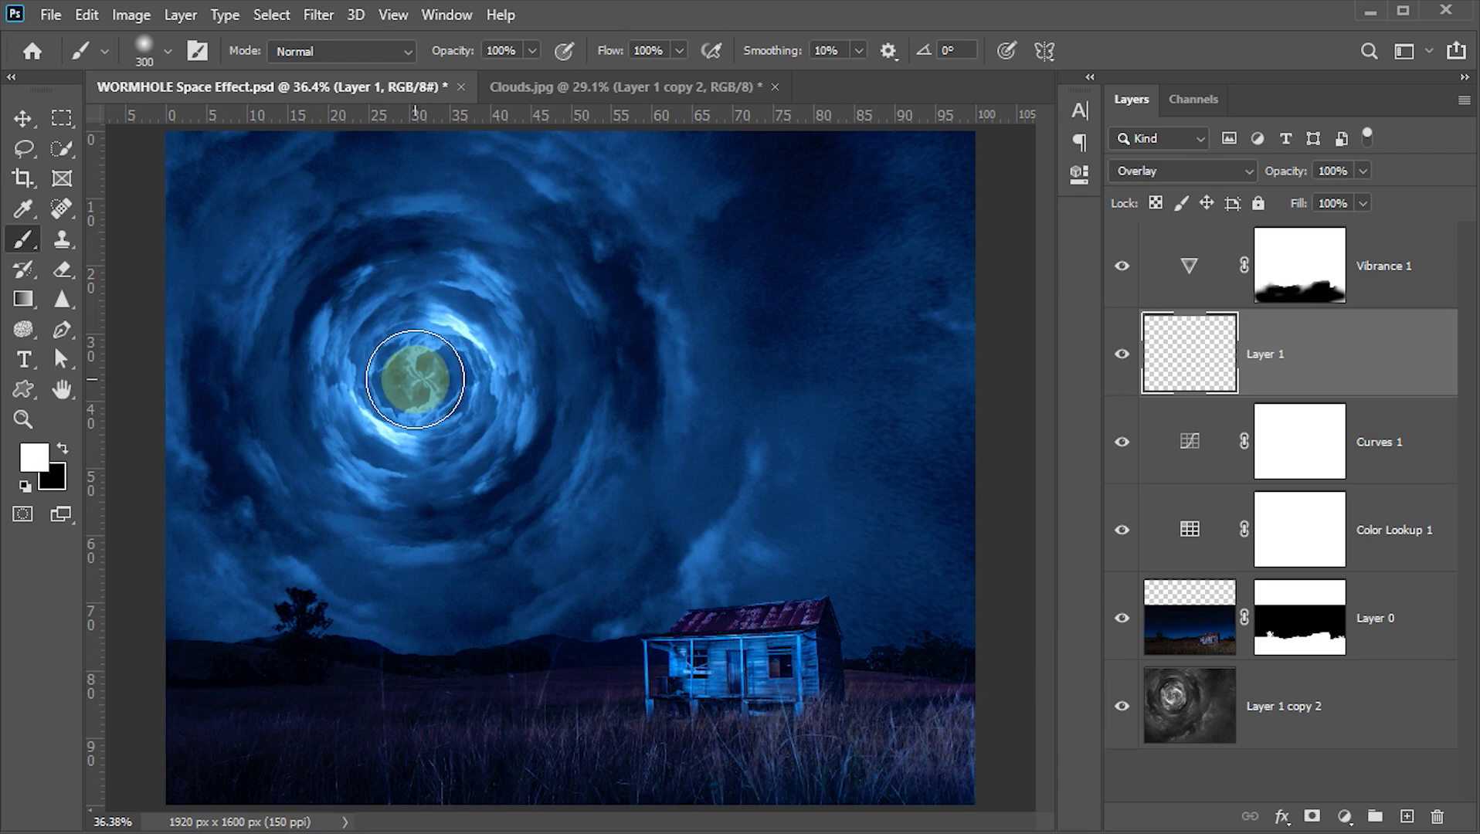
pyautogui.moveTo(415, 379)
pyautogui.mouseDown()
pyautogui.moveTo(571, 518)
pyautogui.moveTo(413, 330)
pyautogui.moveTo(523, 472)
pyautogui.mouseUp()
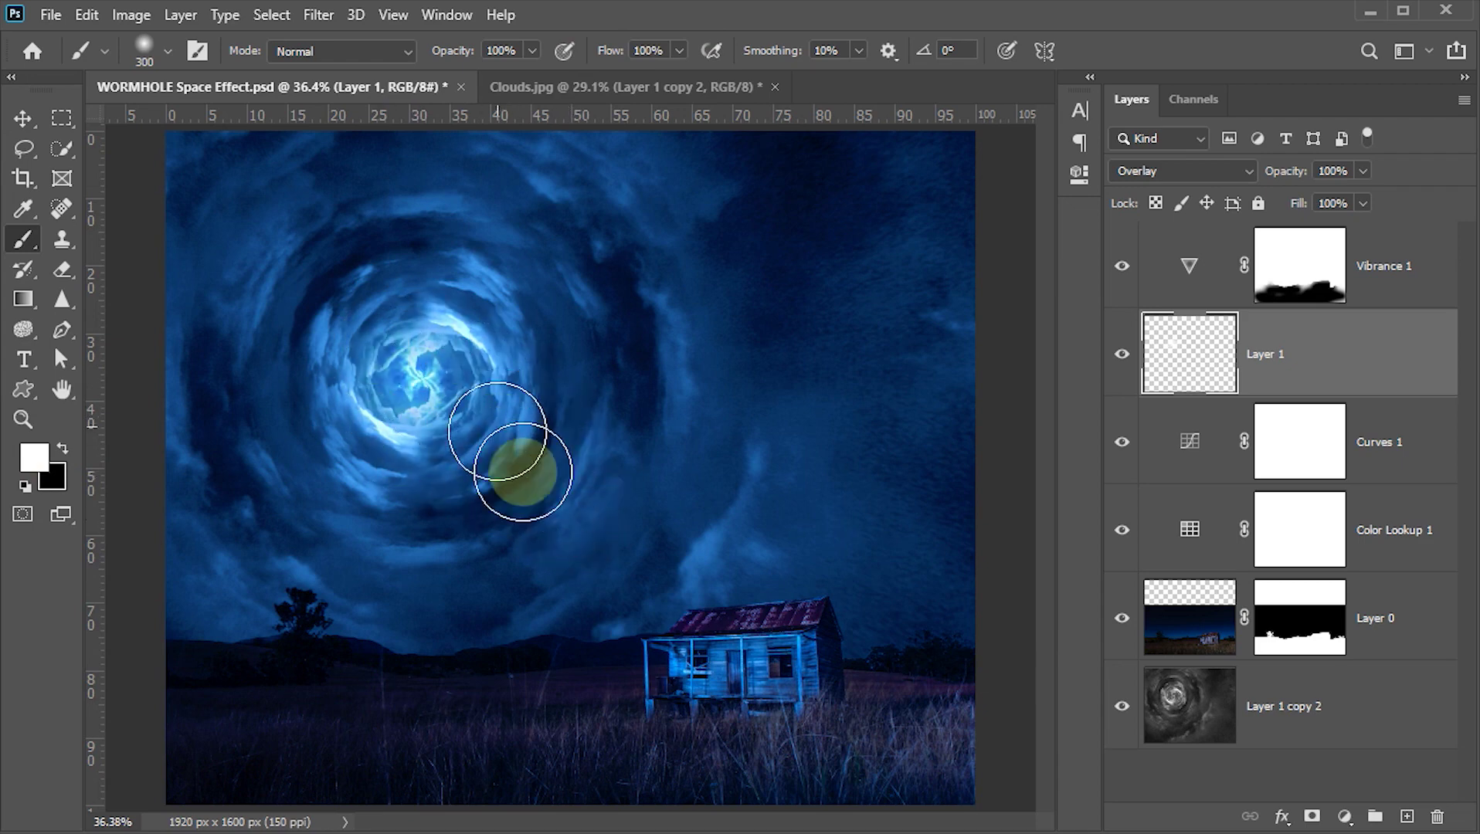
pyautogui.press('v')
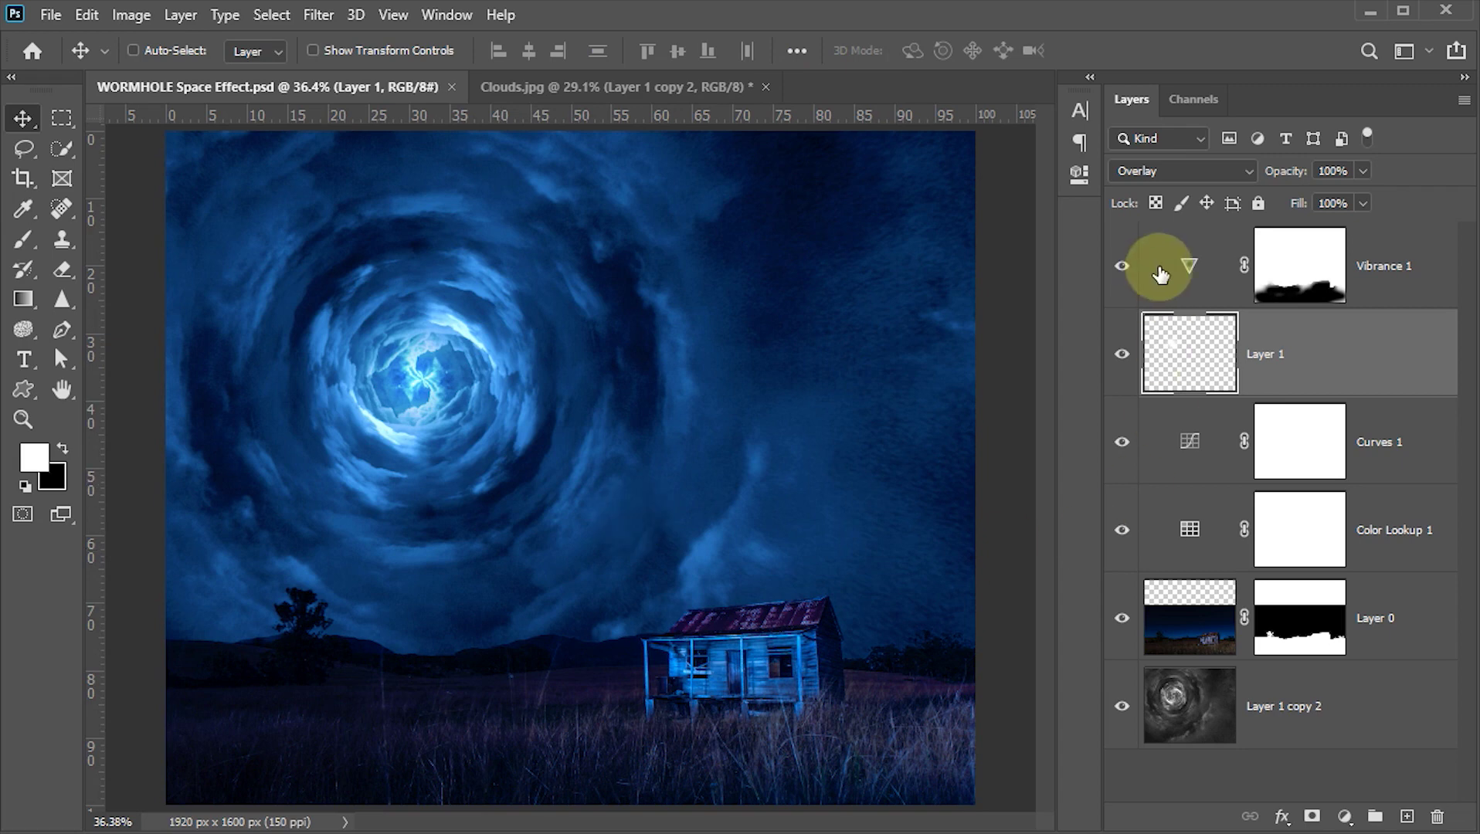
# - Create a new Layer 2 at the top of the stack and fill it with black
pyautogui.click(1189, 269)
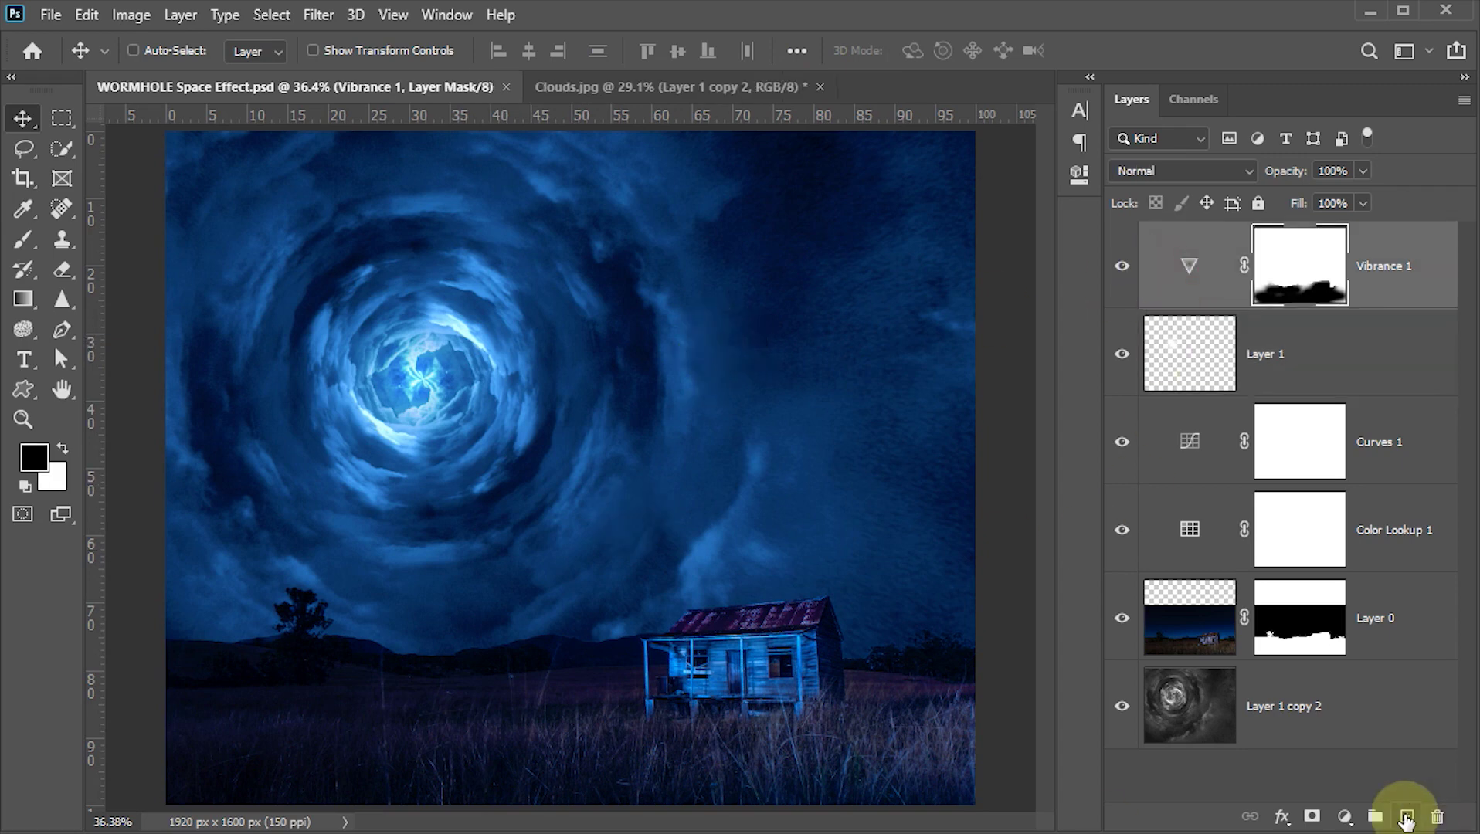
pyautogui.click(1406, 817)
pyautogui.press('x')
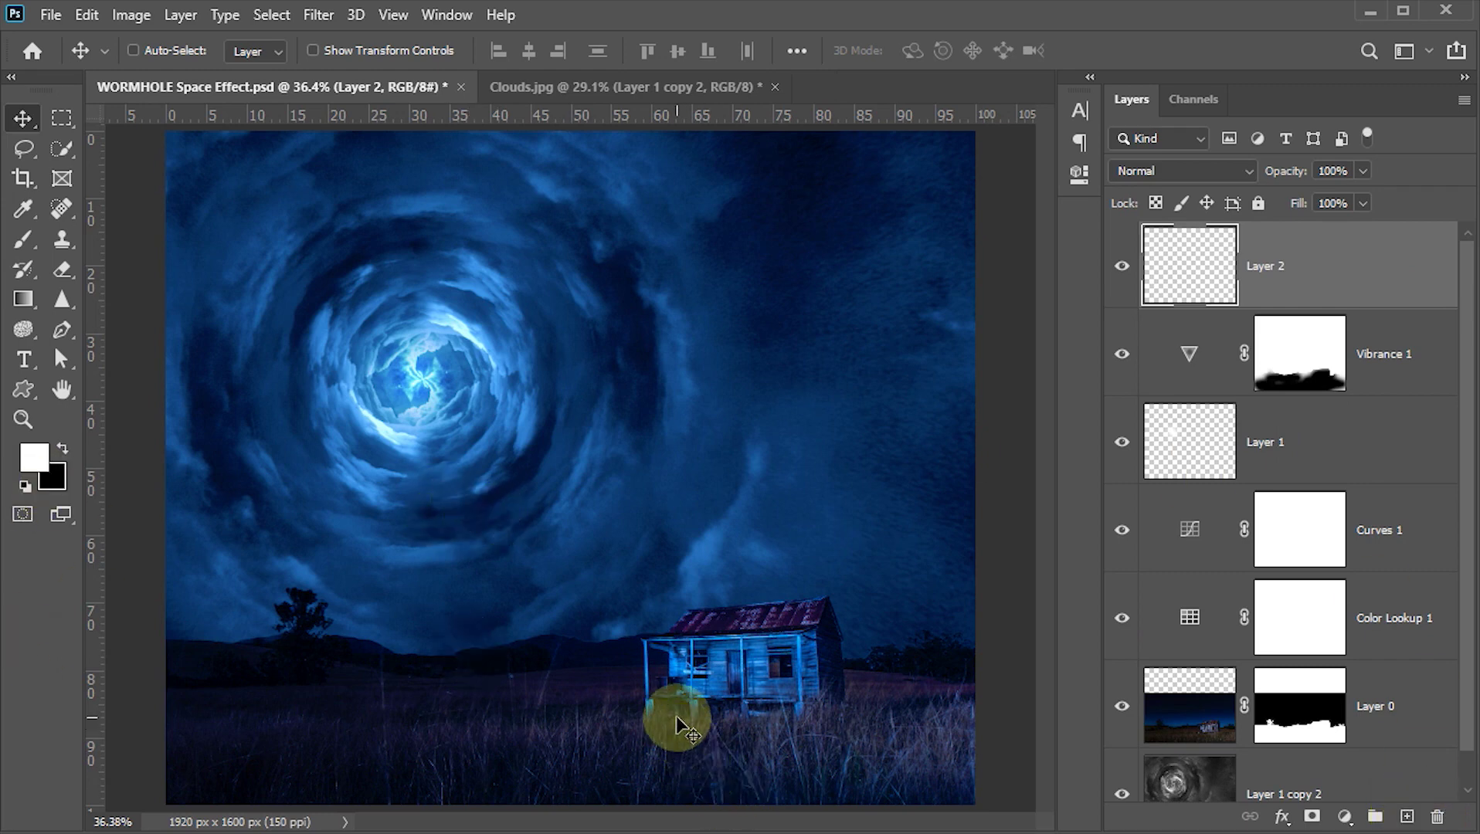
pyautogui.hotkey('ctrl', 'BackSpace')
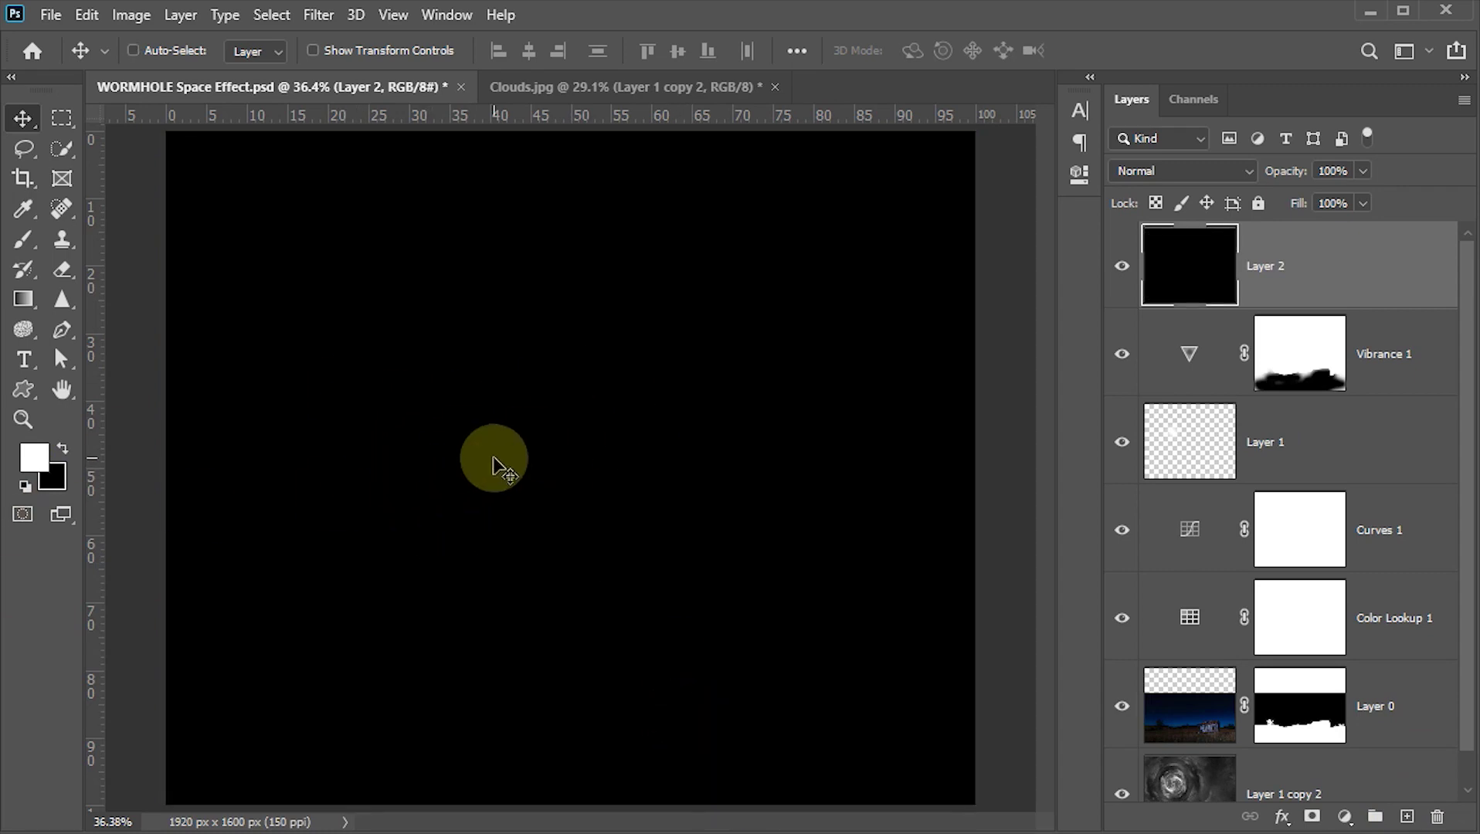
# - Apply Add Noise at 100%, Gaussian, Monochromatic to Layer 2
pyautogui.click(320, 27)
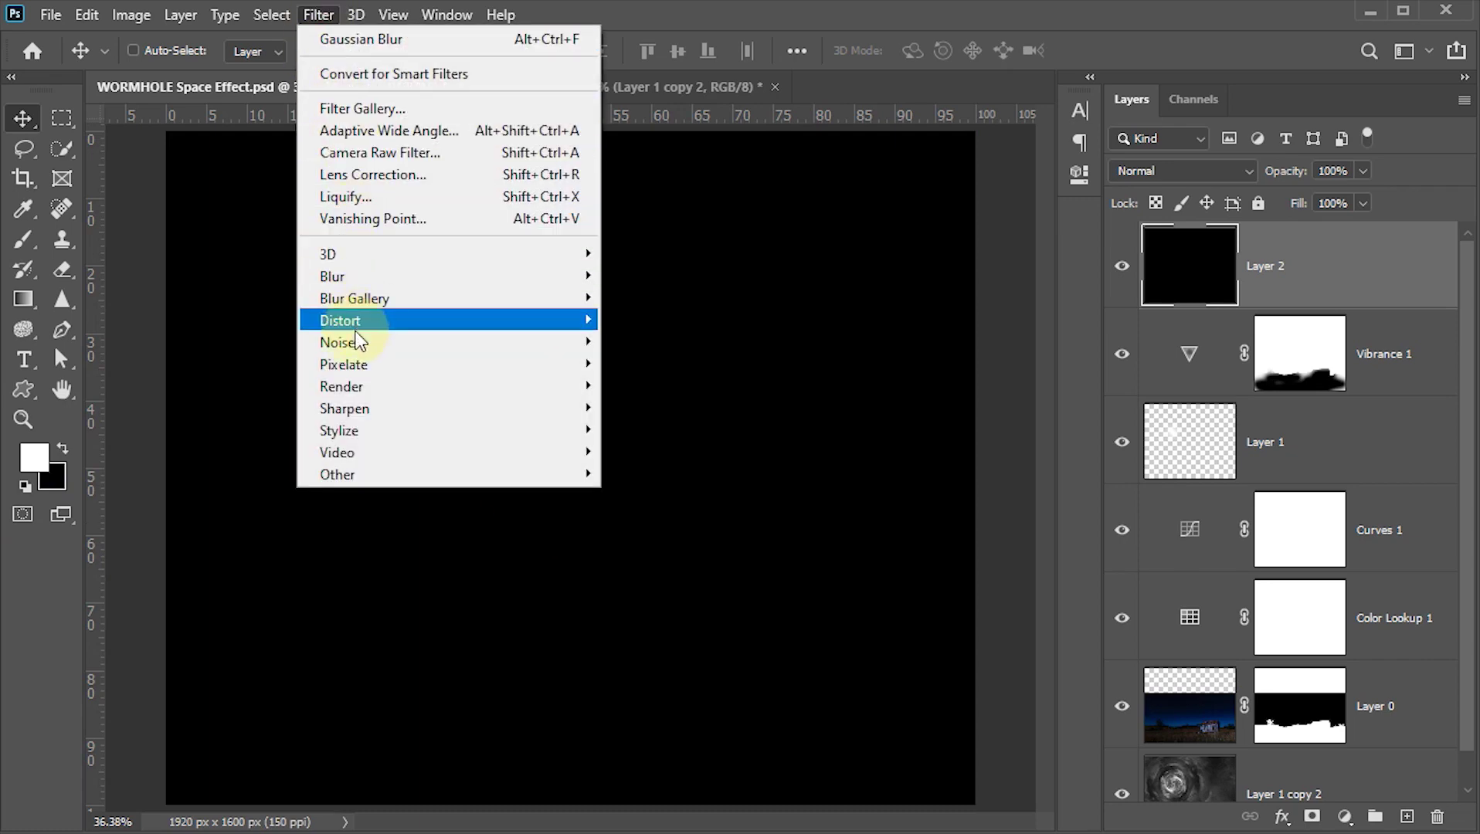
pyautogui.moveTo(338, 342)
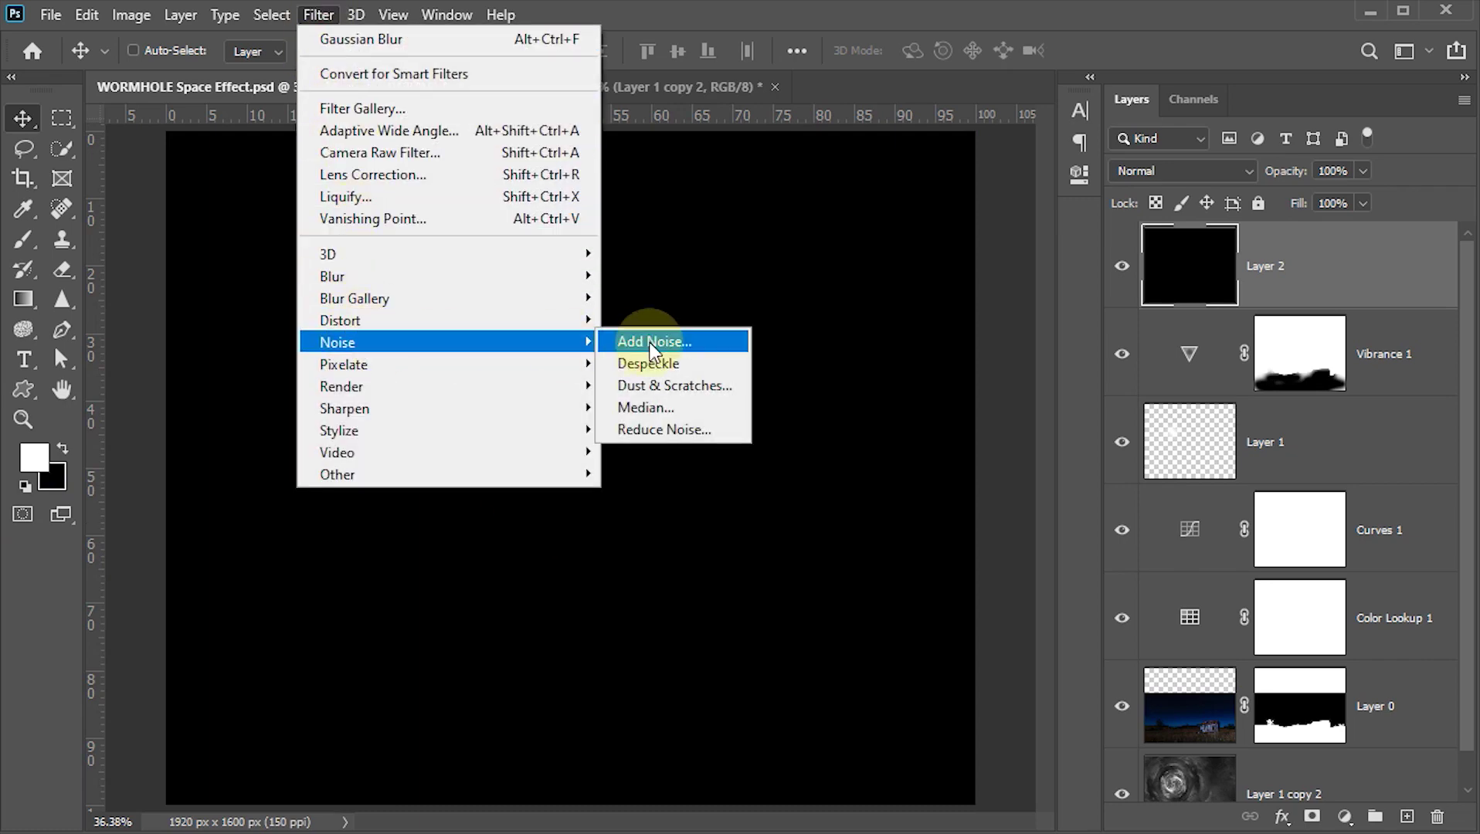
pyautogui.click(653, 346)
pyautogui.click(595, 388)
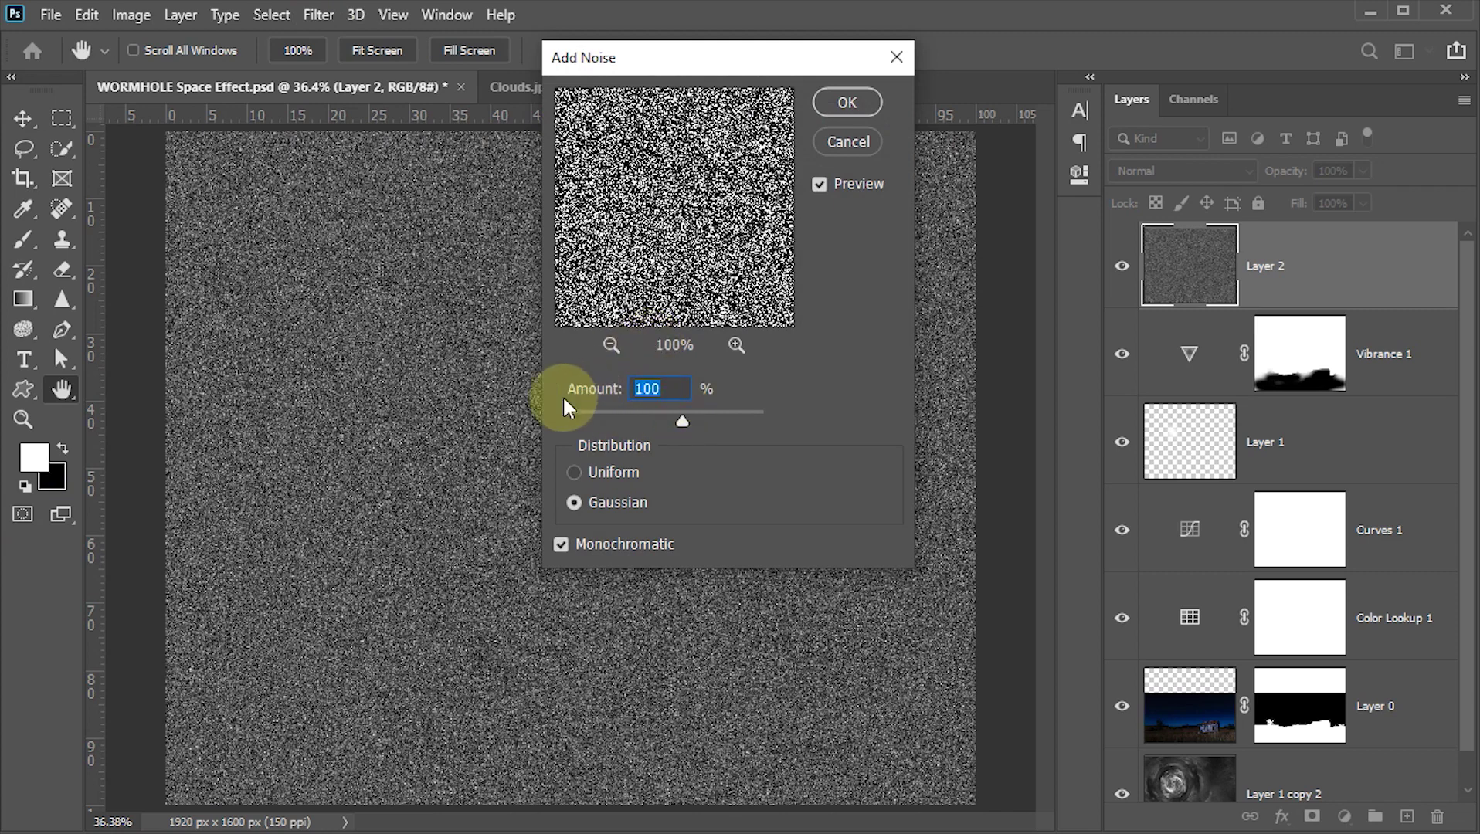
pyautogui.click(847, 101)
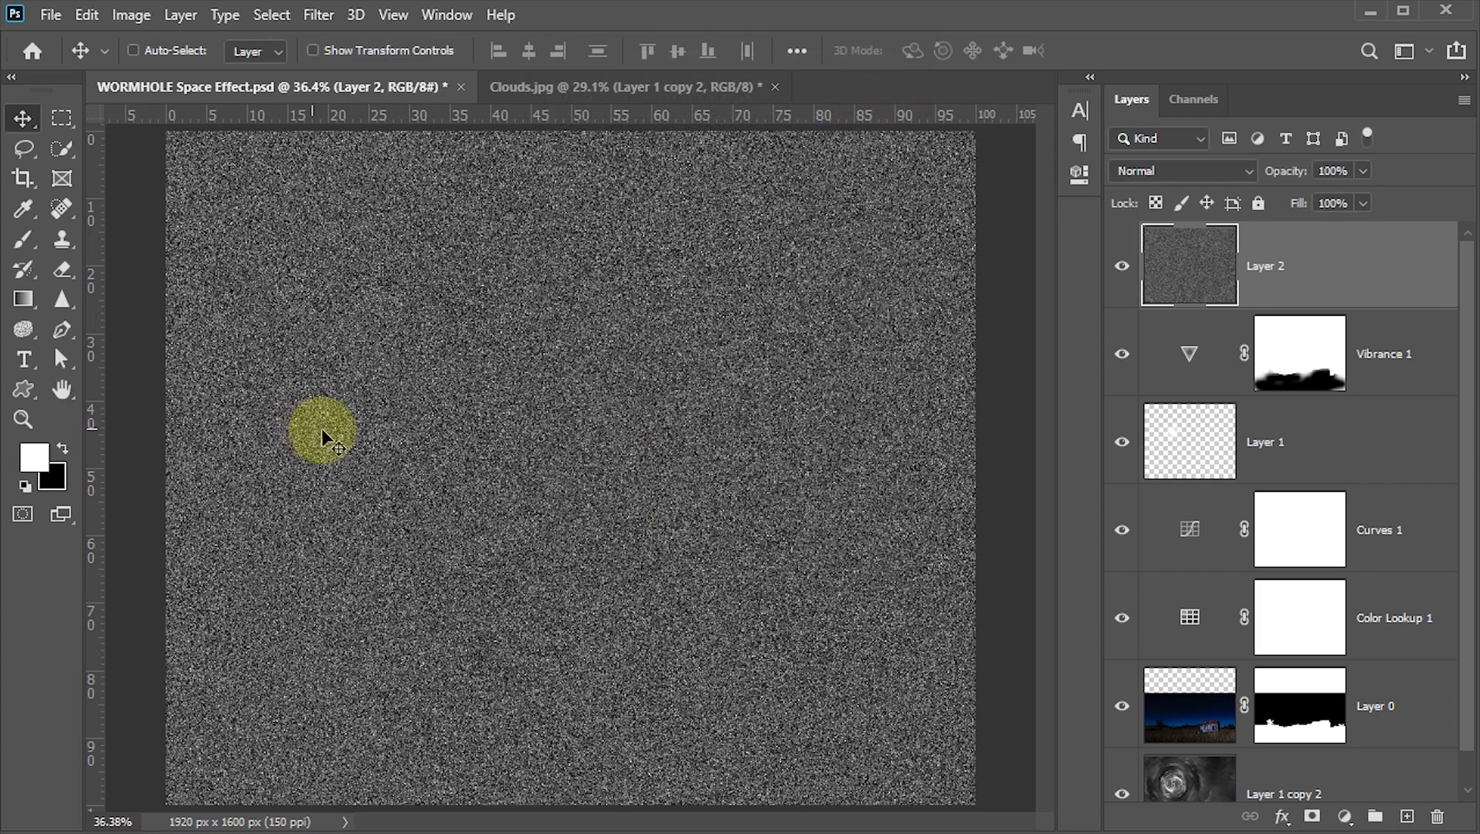
# - Soften the noise with a 1.0 px Gaussian Blur
pyautogui.click(318, 14)
pyautogui.moveTo(347, 276)
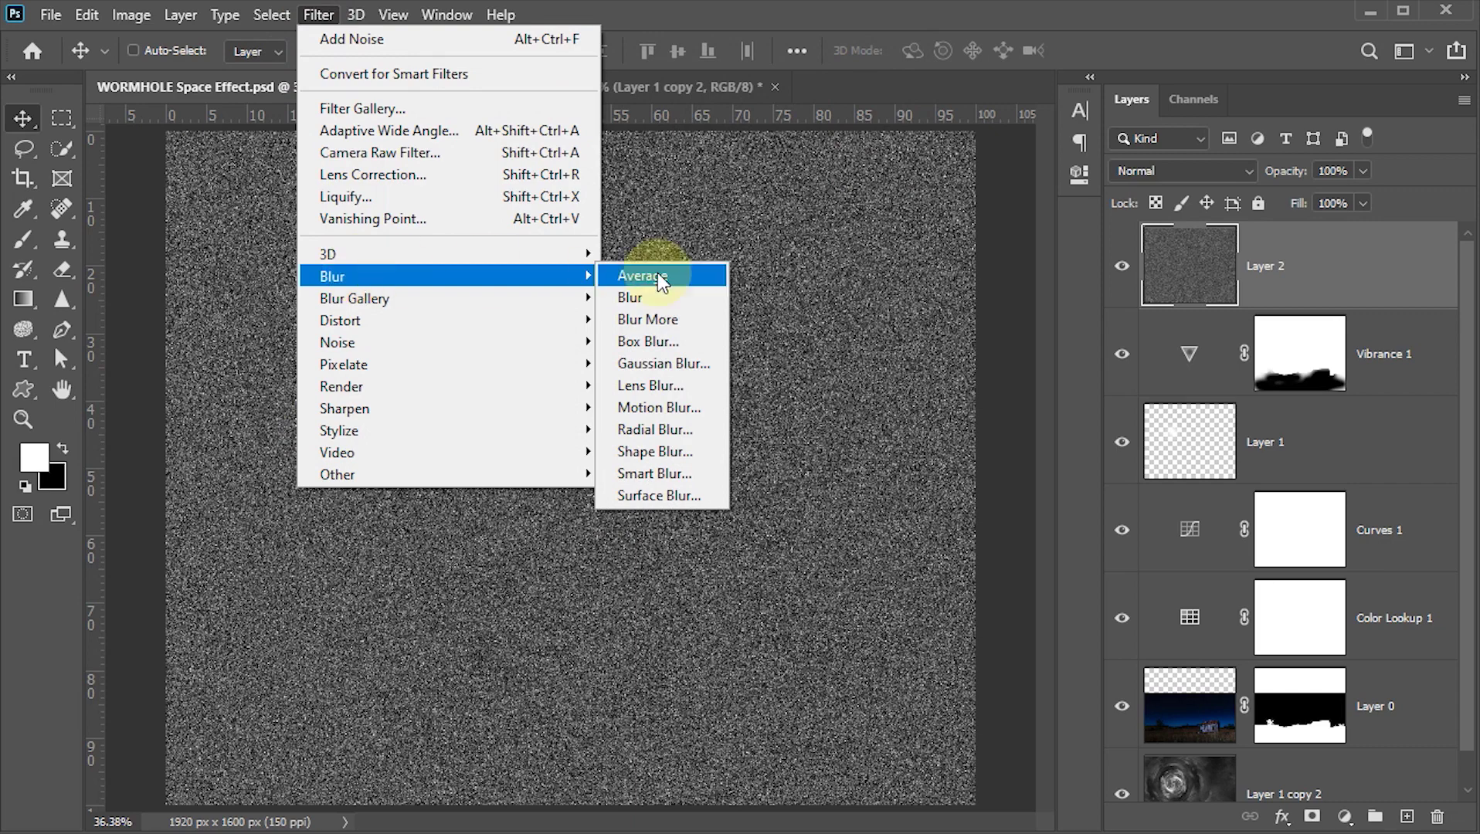
pyautogui.click(663, 365)
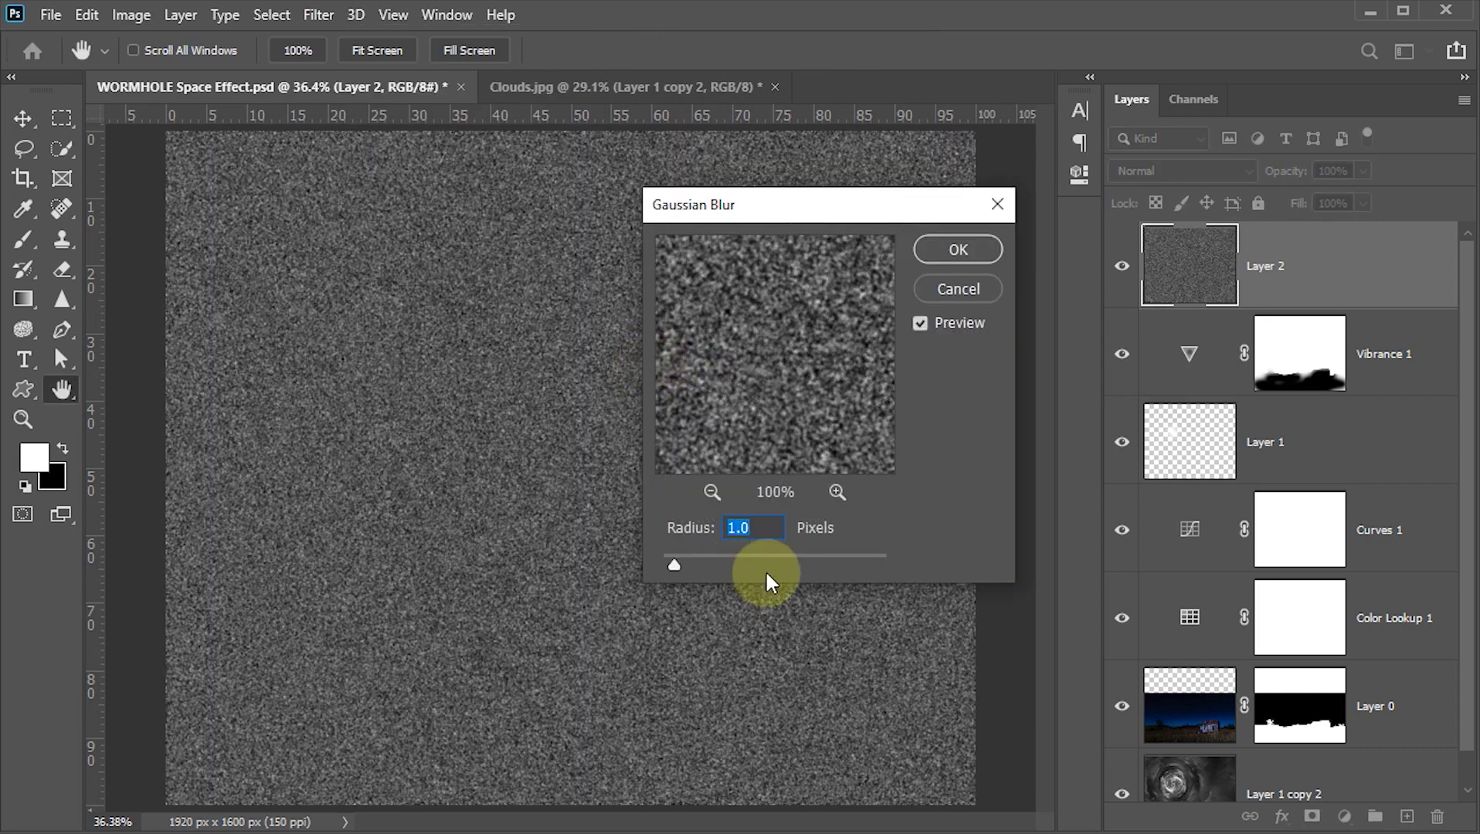
pyautogui.click(944, 249)
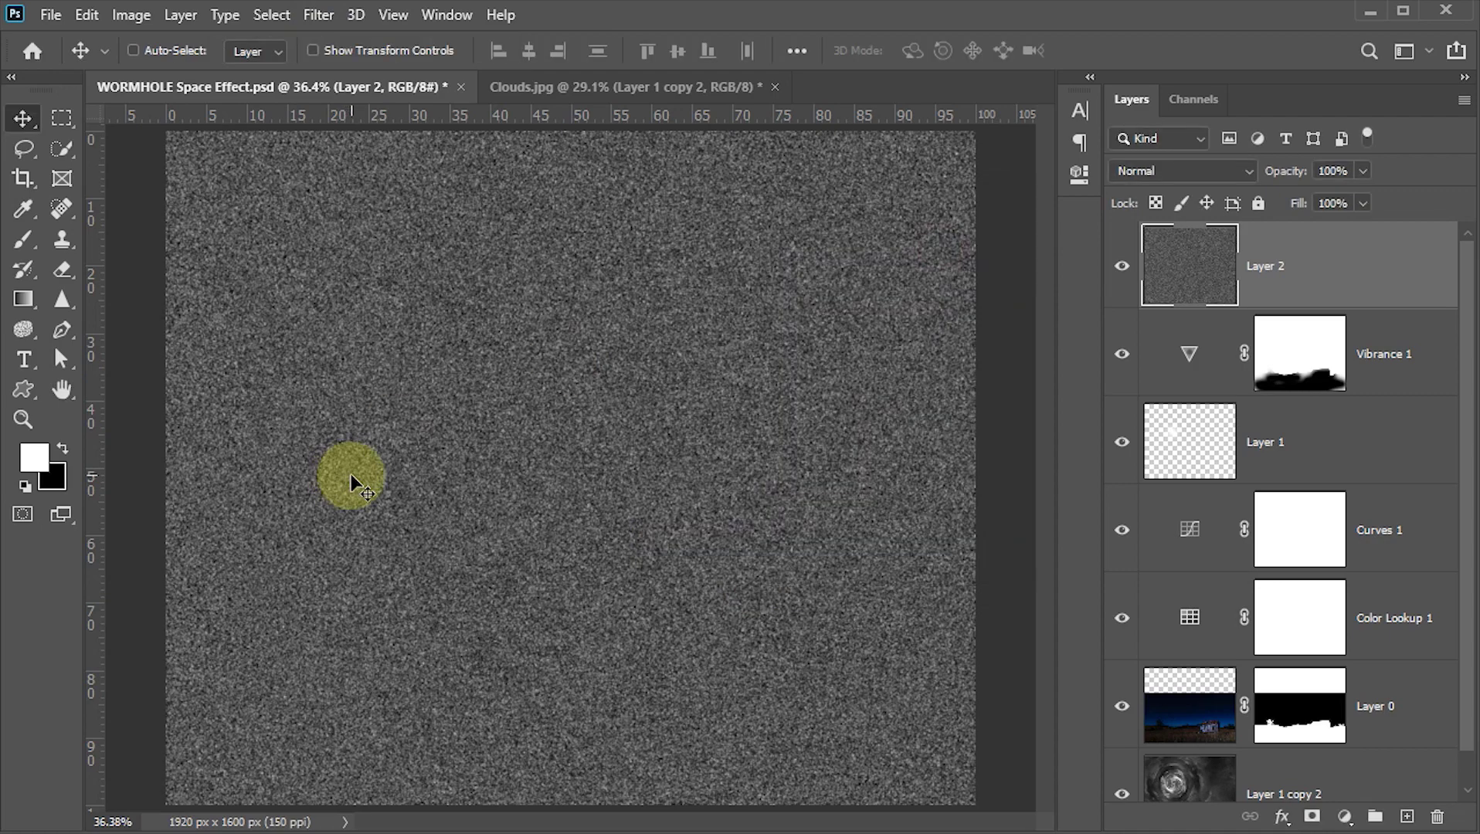
# - Apply Levels to Layer 2 with black input 130 and white input 170
pyautogui.hotkey('ctrl', 'l')
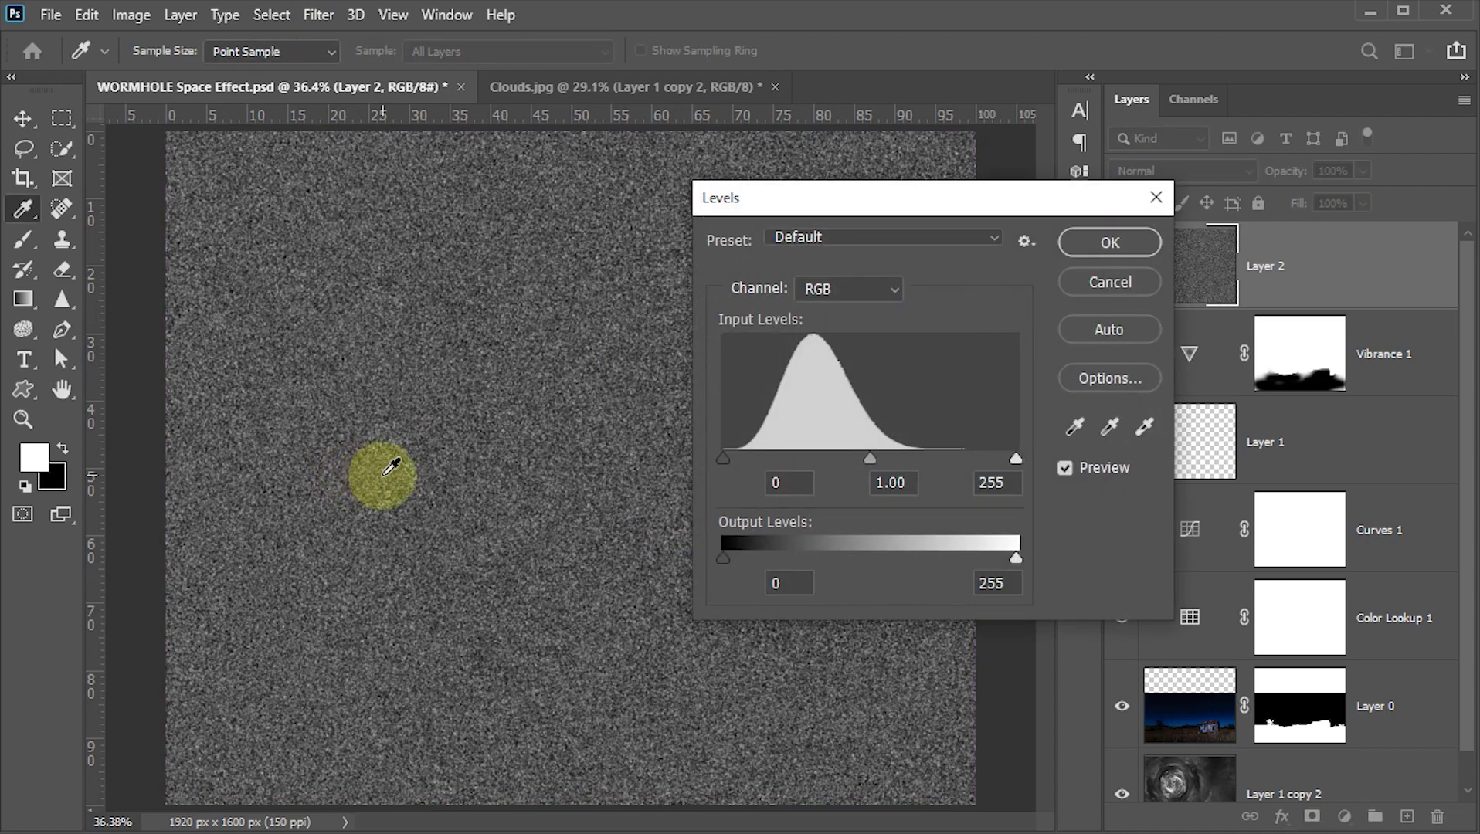
pyautogui.click(778, 483)
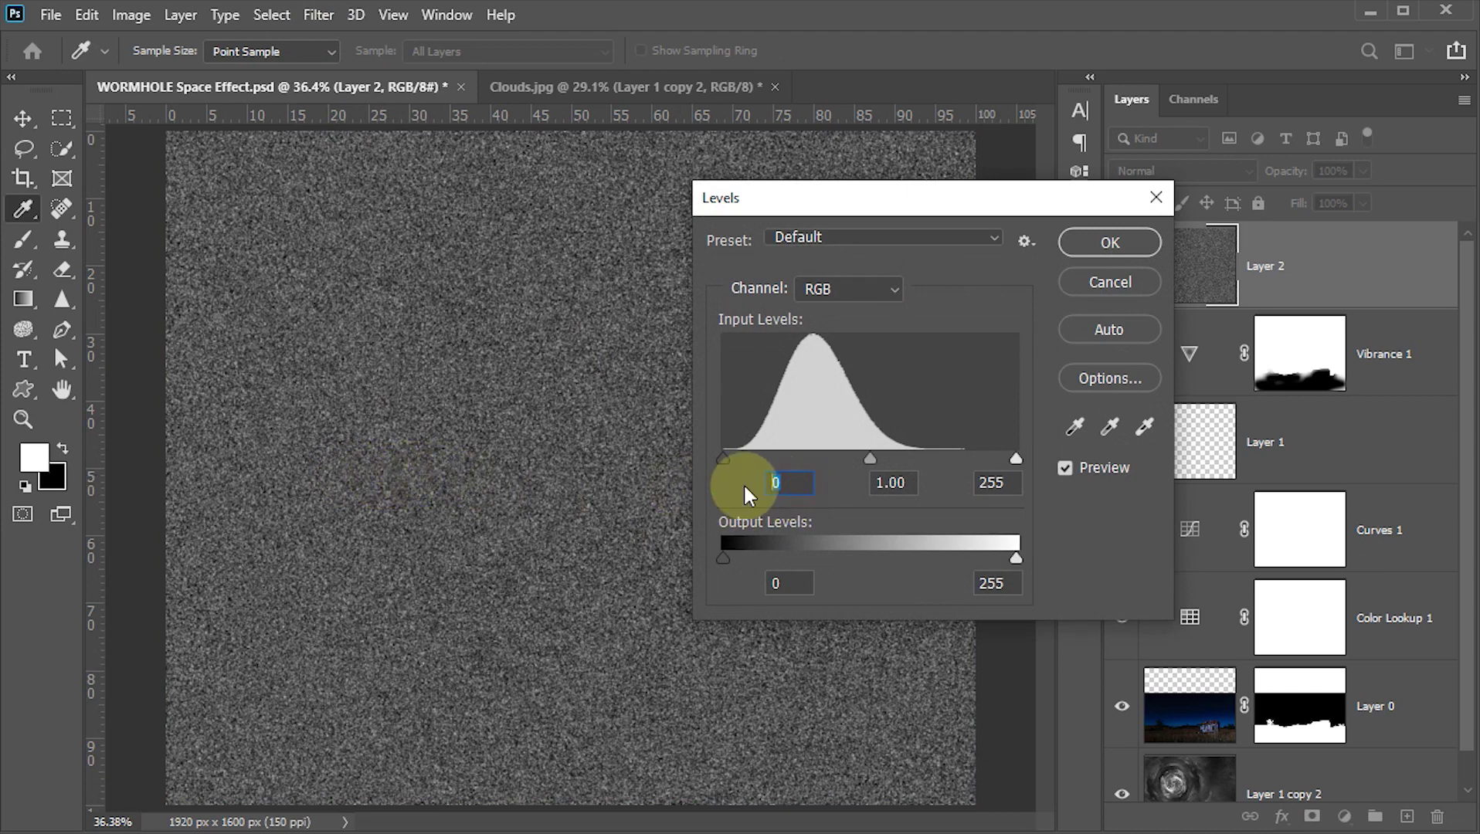
pyautogui.write('130')
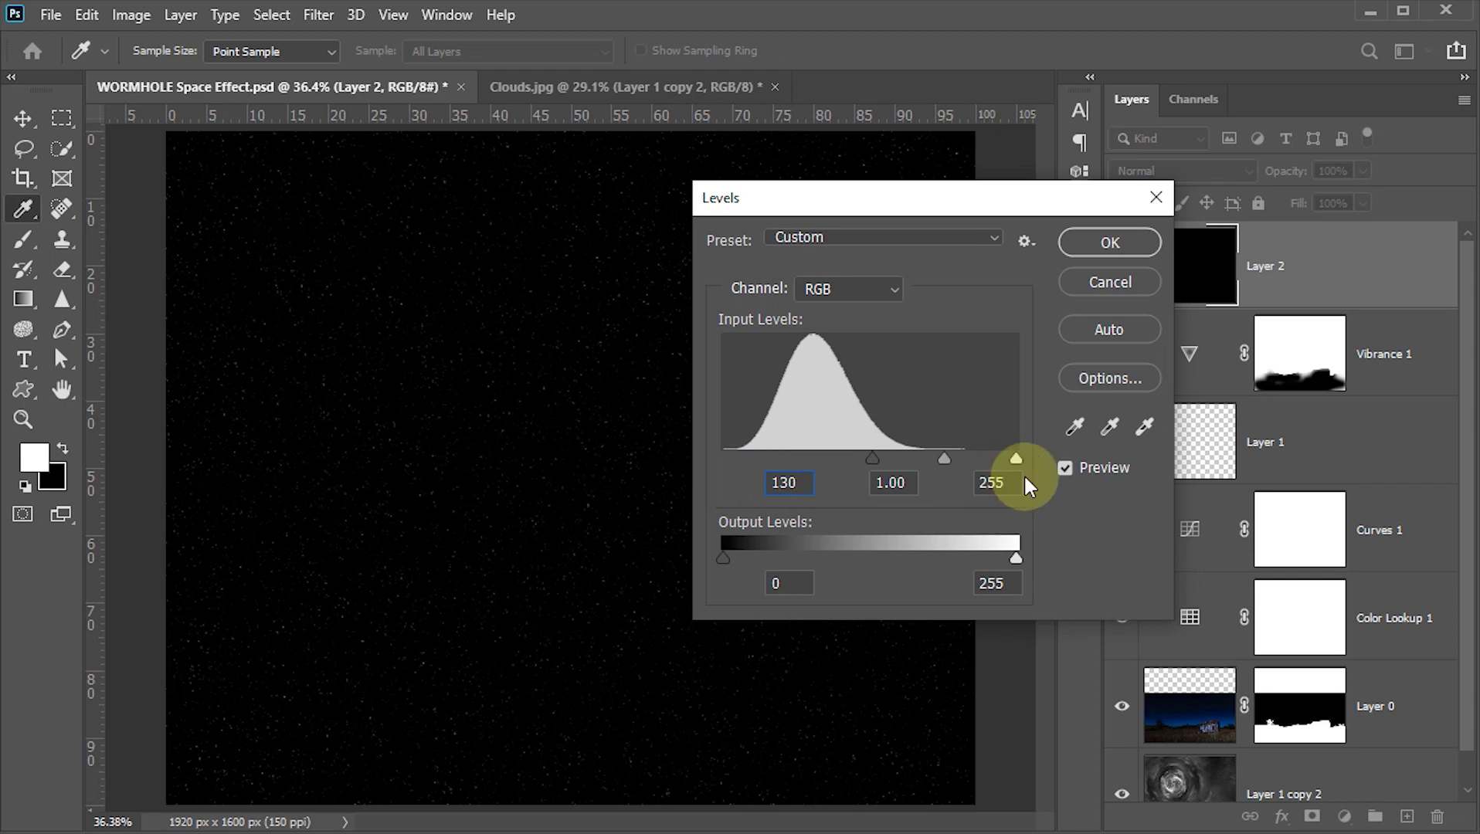
pyautogui.click(998, 485)
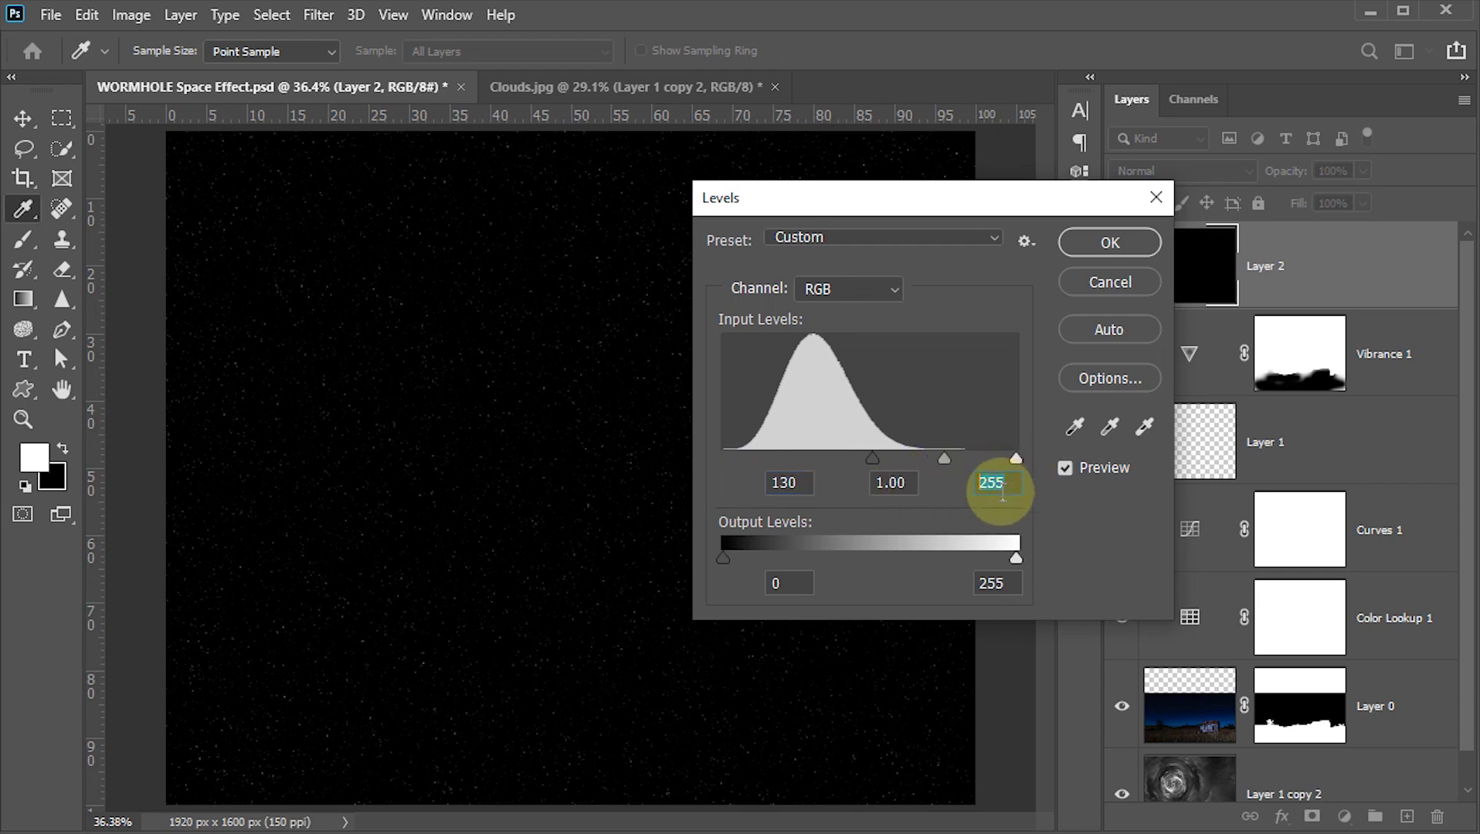
pyautogui.write('170')
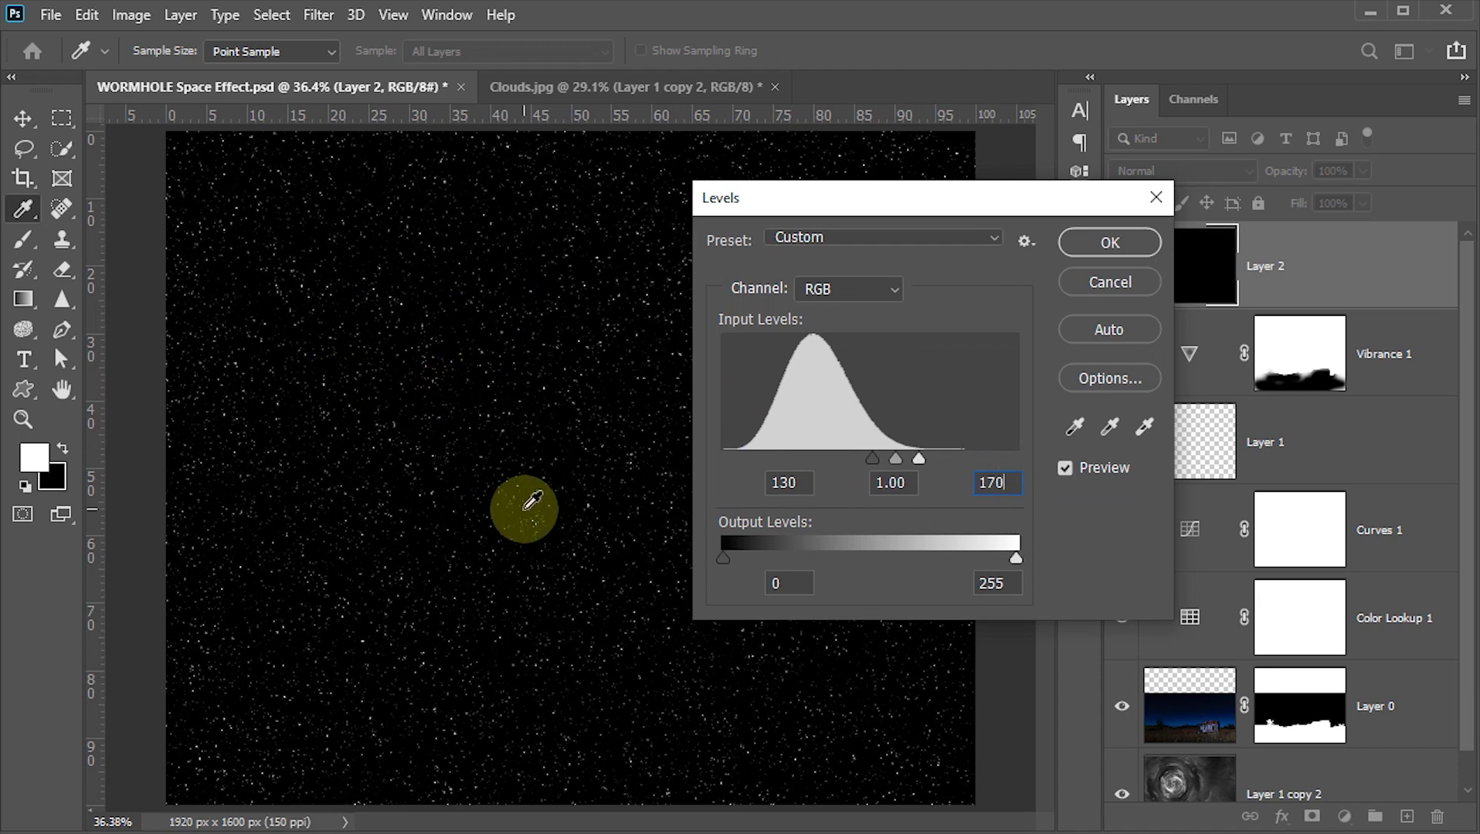
pyautogui.click(1118, 240)
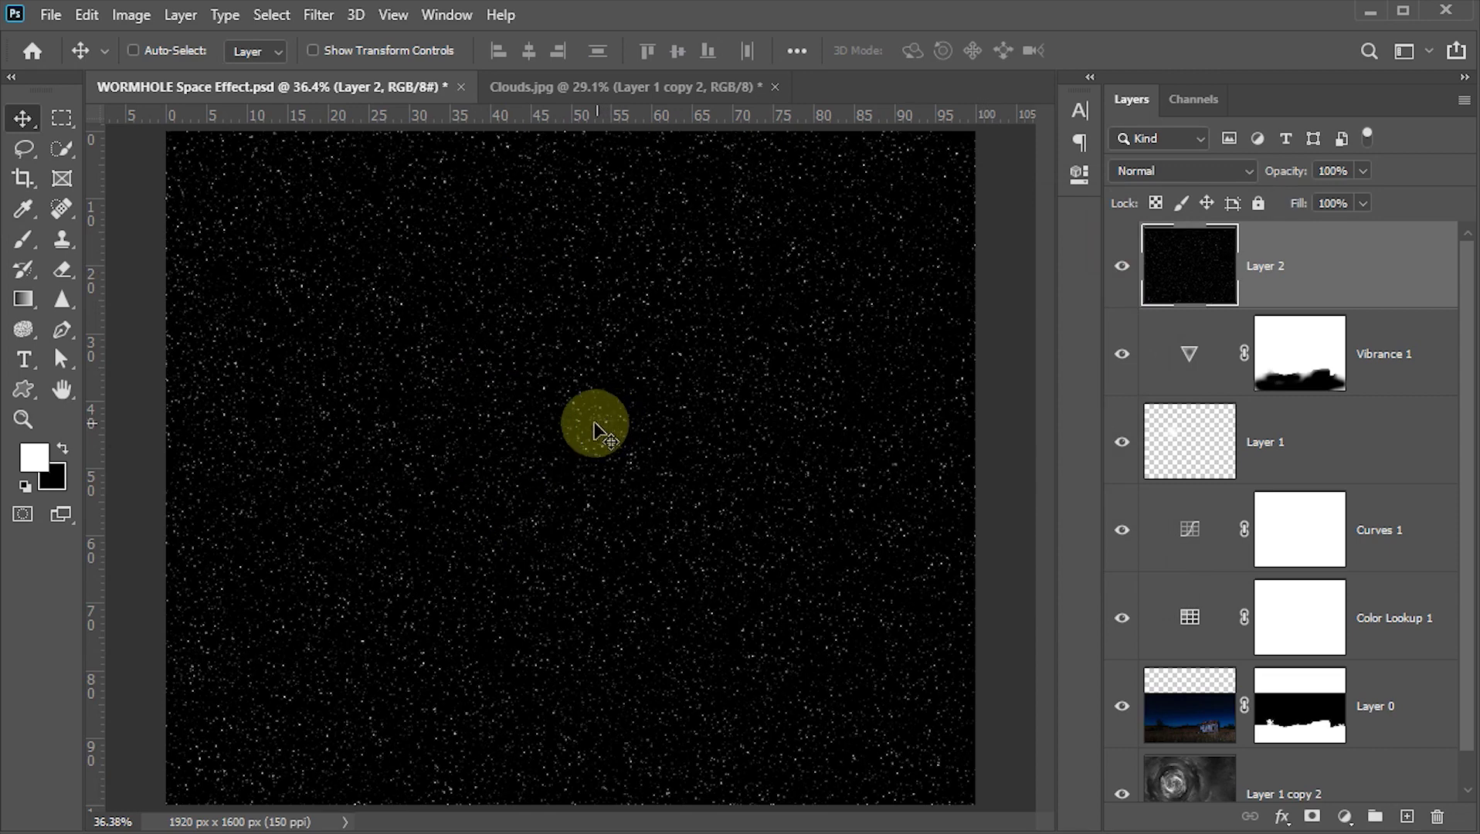
# - Move Layer 2 down beneath Color Lookup 1 and set its blend mode to Screen
pyautogui.moveTo(1182, 281)
pyautogui.mouseDown()
pyautogui.moveTo(1179, 340)
pyautogui.moveTo(1179, 264)
pyautogui.mouseUp()
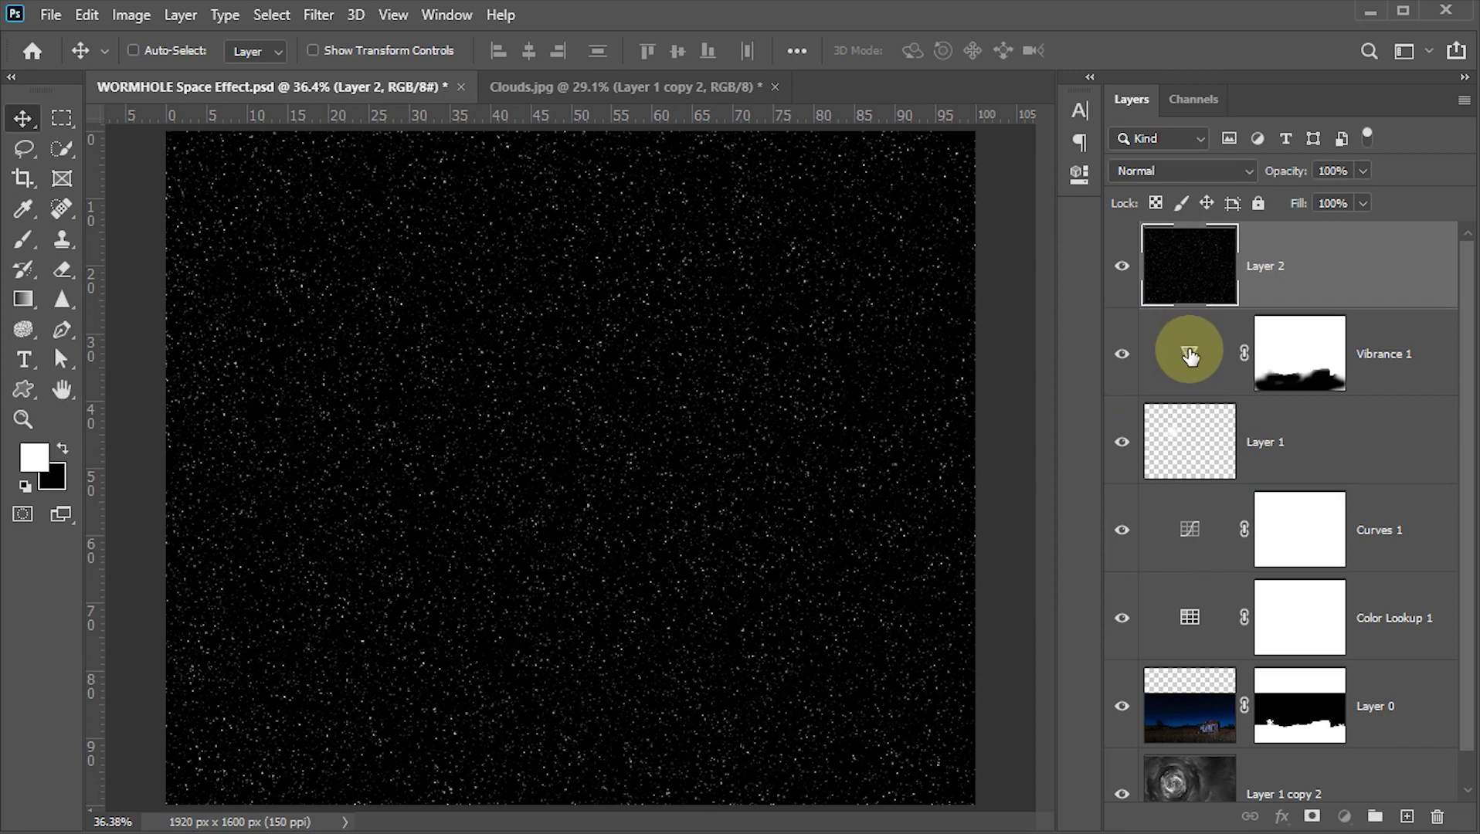
pyautogui.moveTo(1189, 352); pyautogui.dragTo(1191, 357)
pyautogui.hotkey('ctrl', '[')
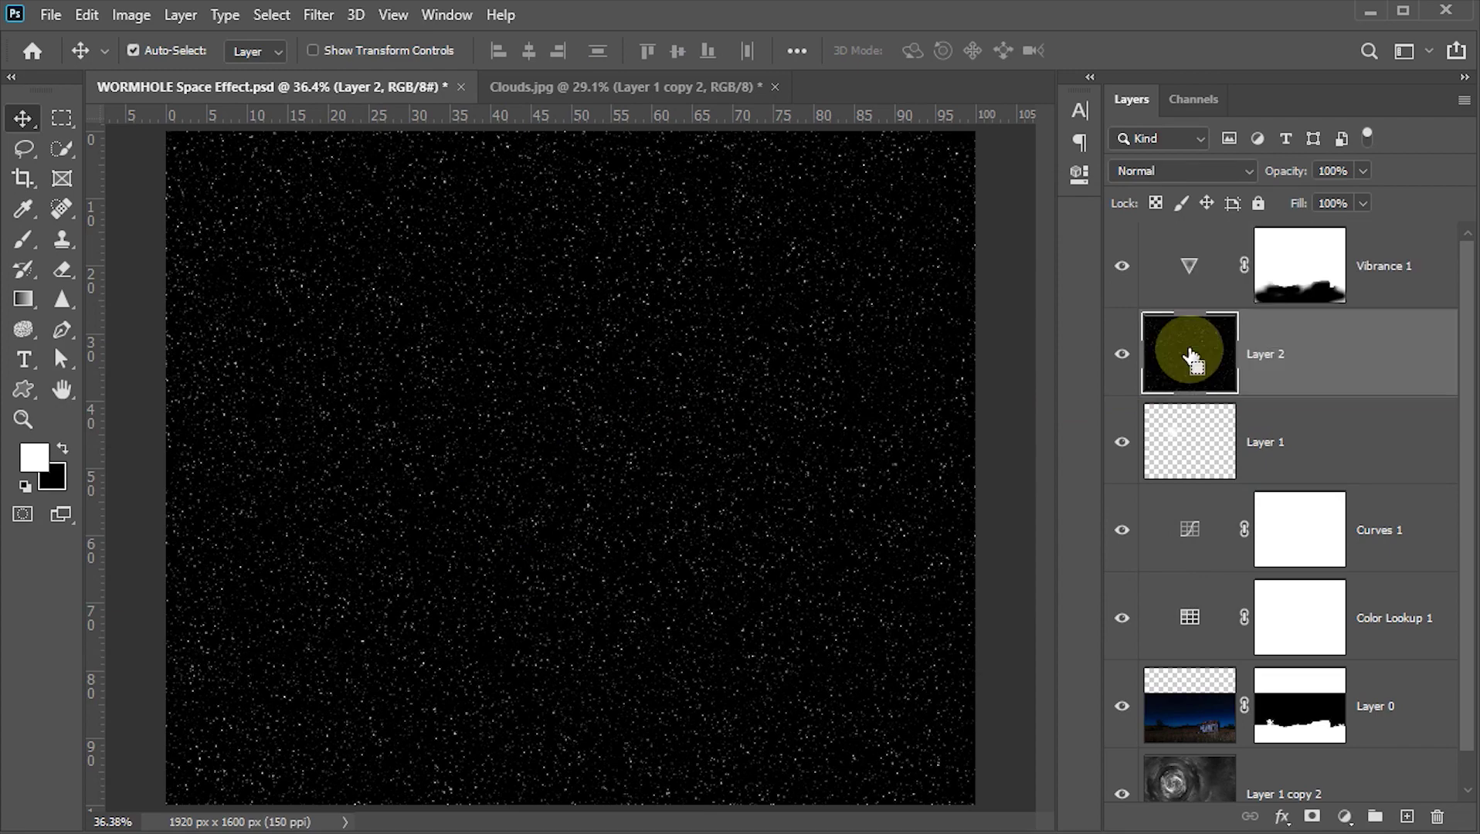
pyautogui.hotkey('ctrl', '[')
pyautogui.hotkey('ctrl', '[')
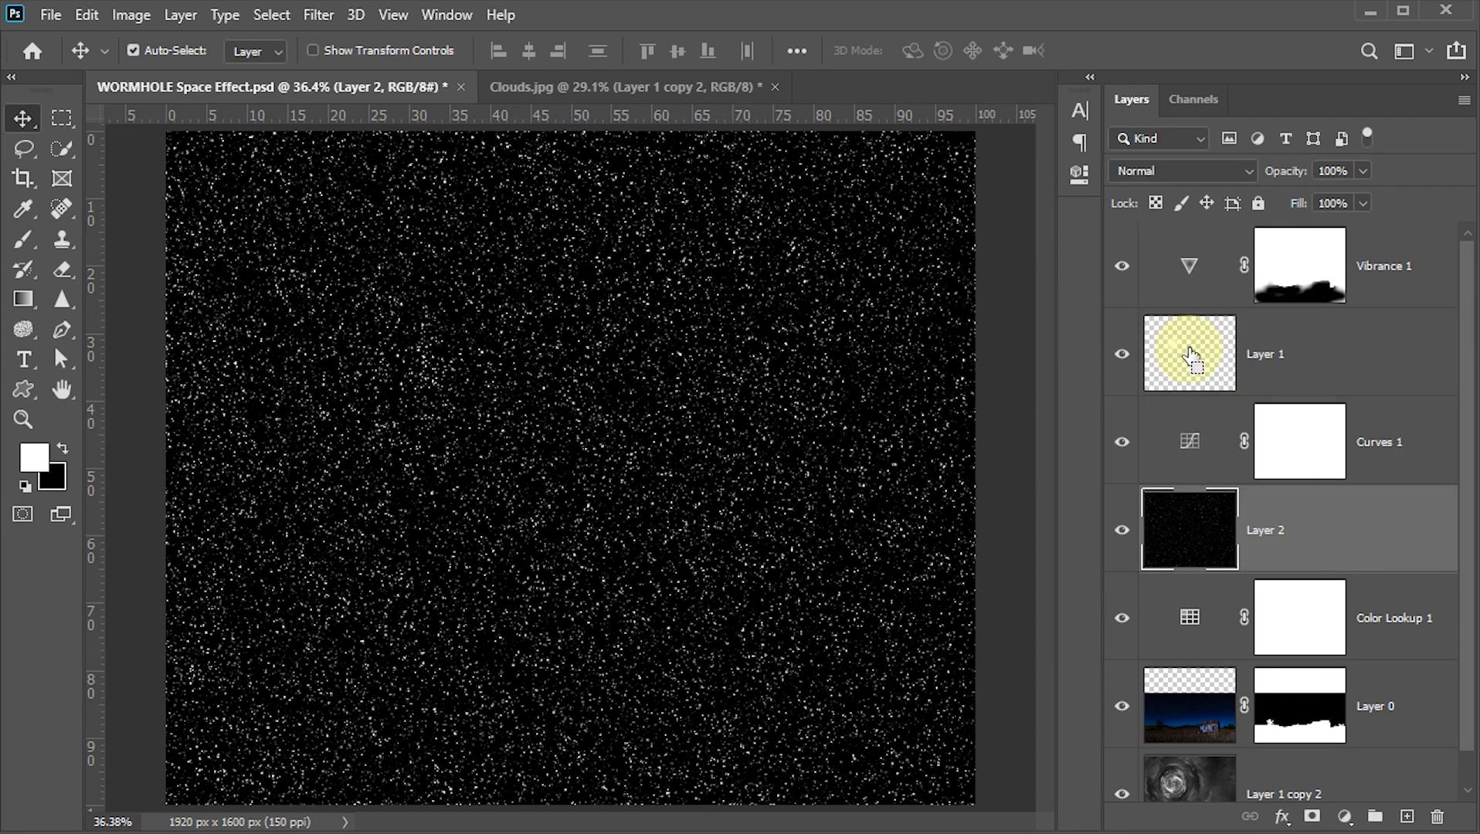
pyautogui.hotkey('ctrl', '[')
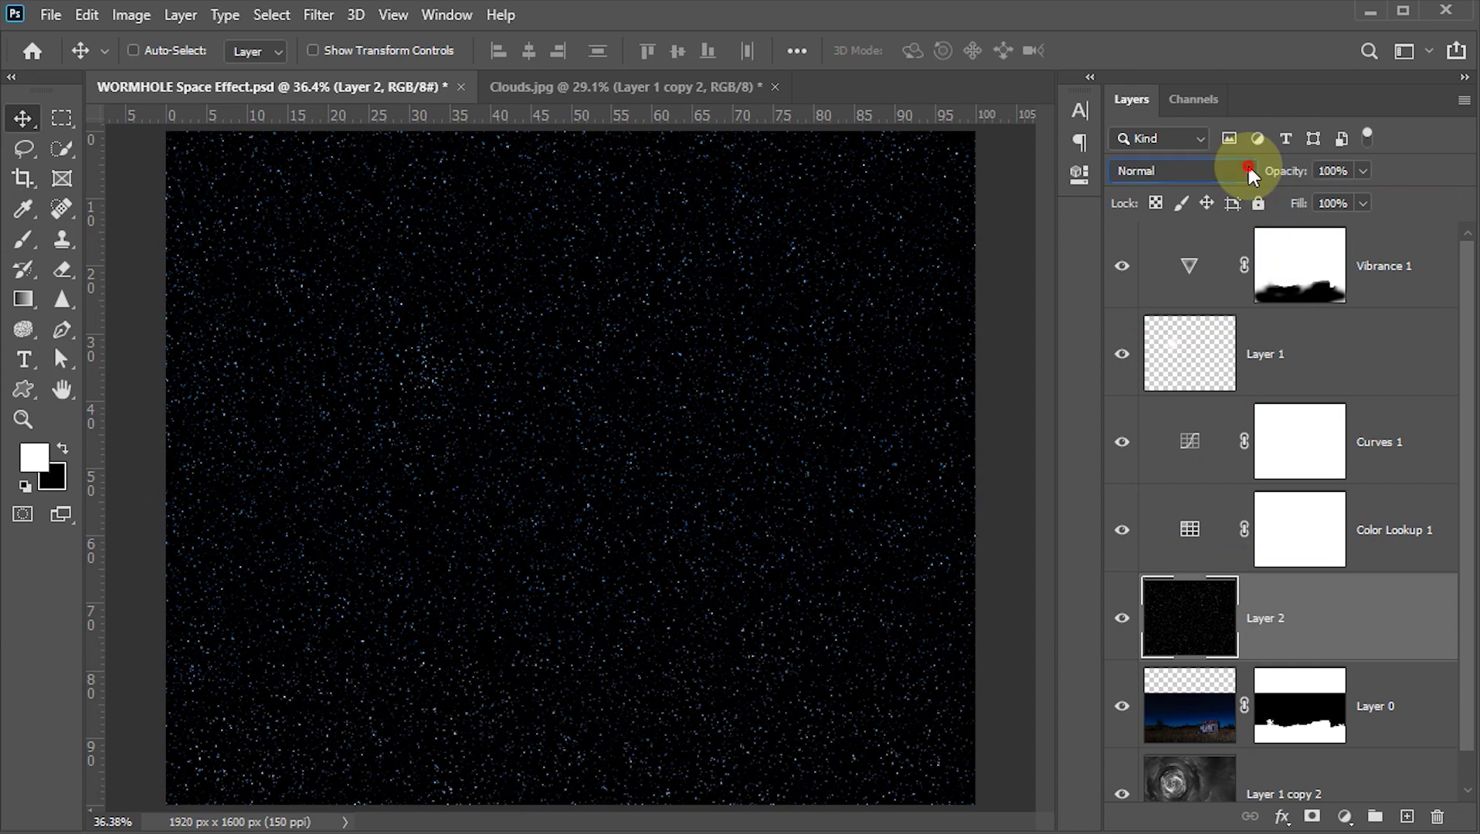
pyautogui.click(1249, 170)
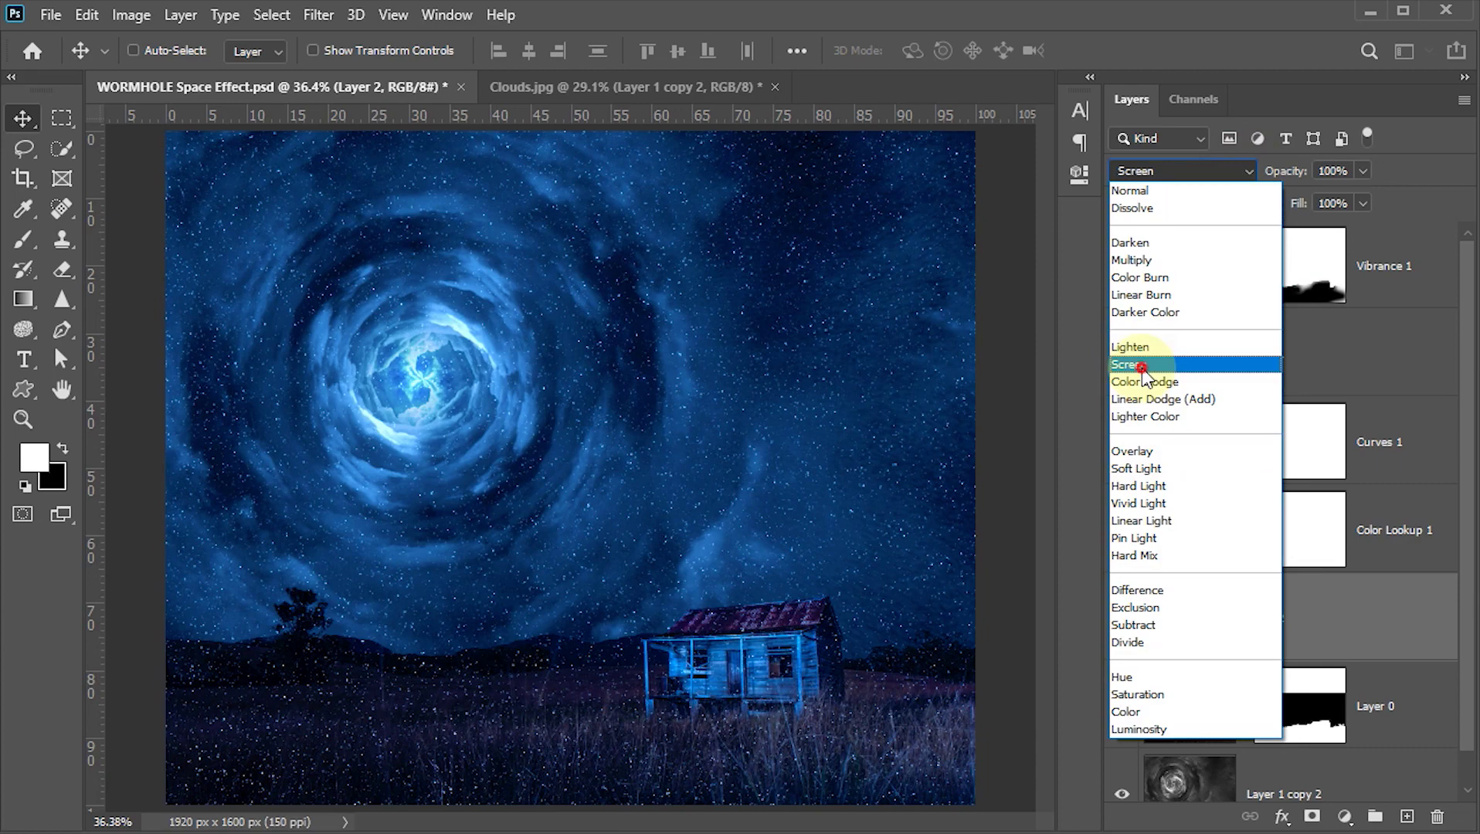
pyautogui.click(1141, 366)
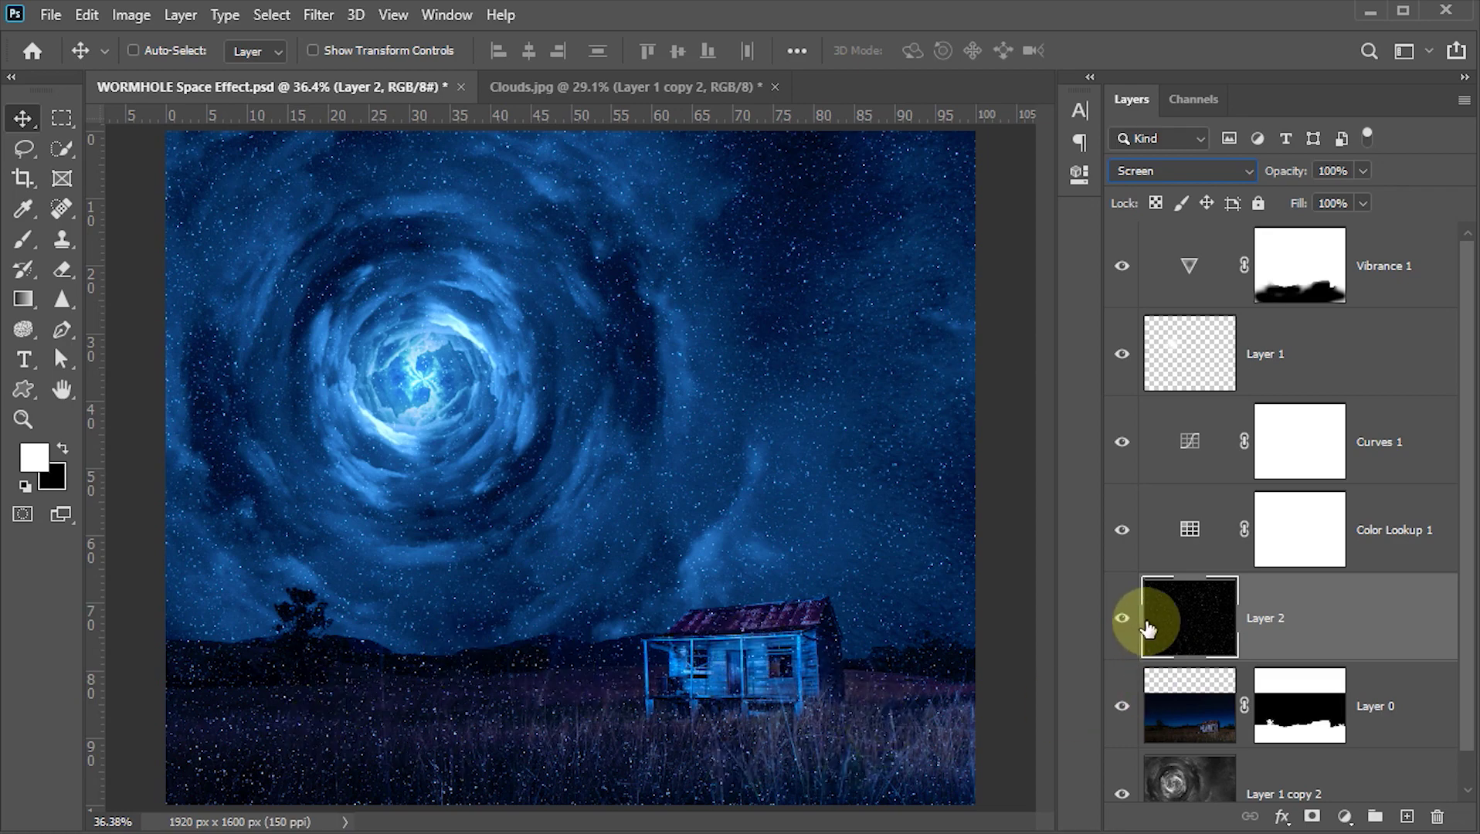
# - Add a layer mask to Layer 2 and choose the Black-White gradient from the Basics presets
pyautogui.click(1311, 817)
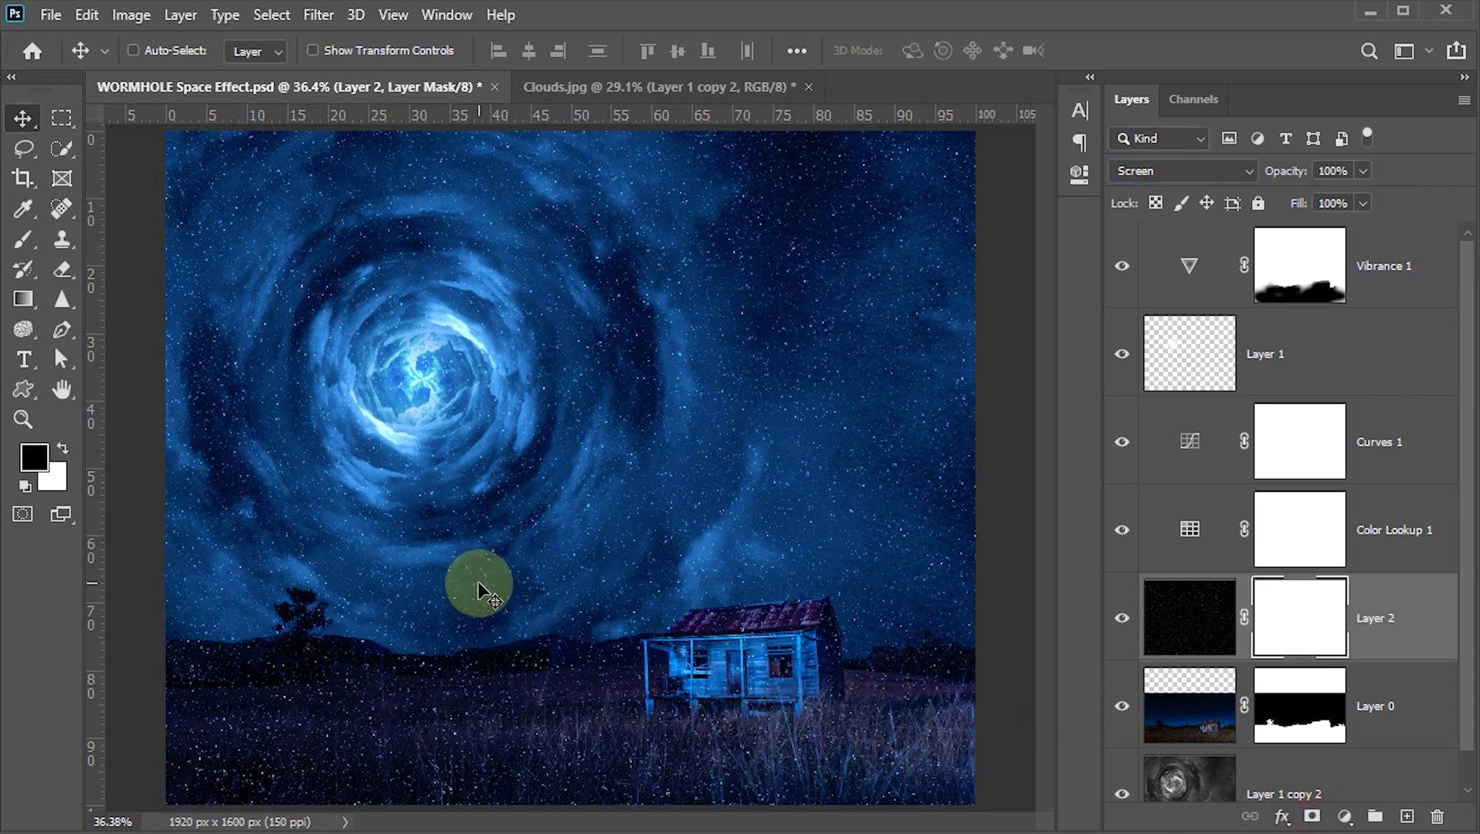
pyautogui.press('g')
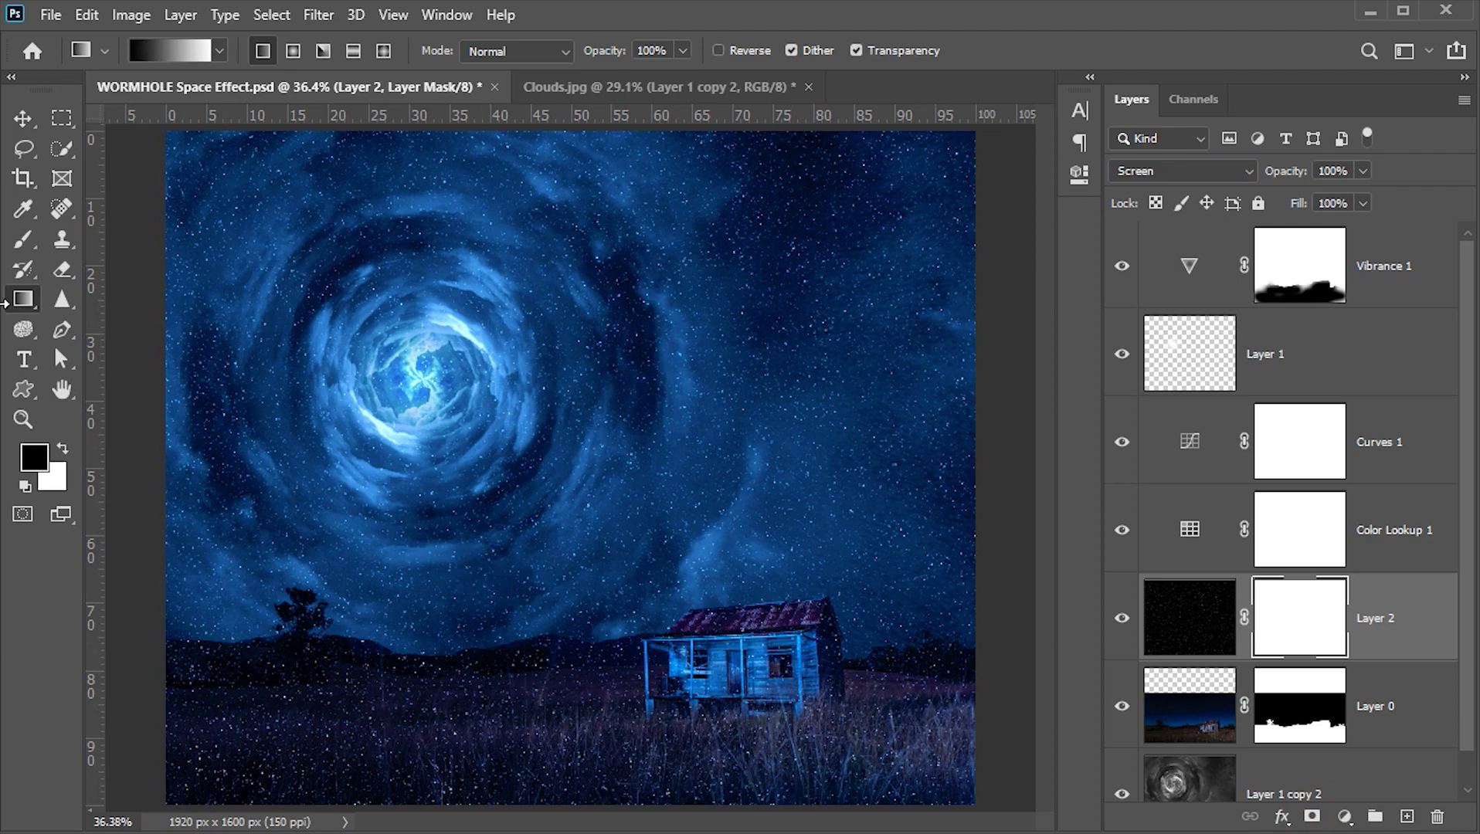
pyautogui.moveTo(23, 299); pyautogui.dragTo(120, 298)
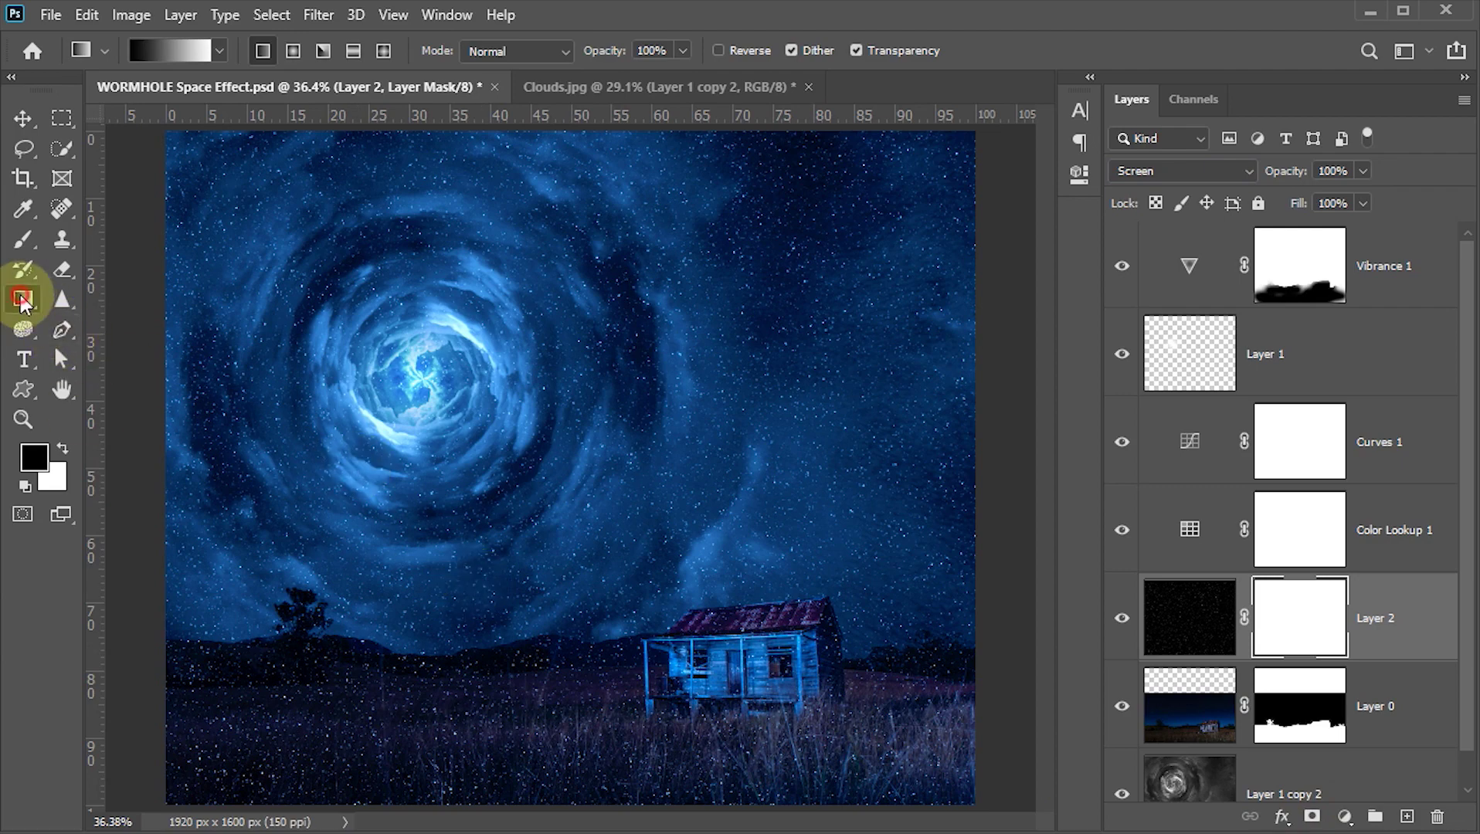
pyautogui.click(148, 49)
pyautogui.click(518, 202)
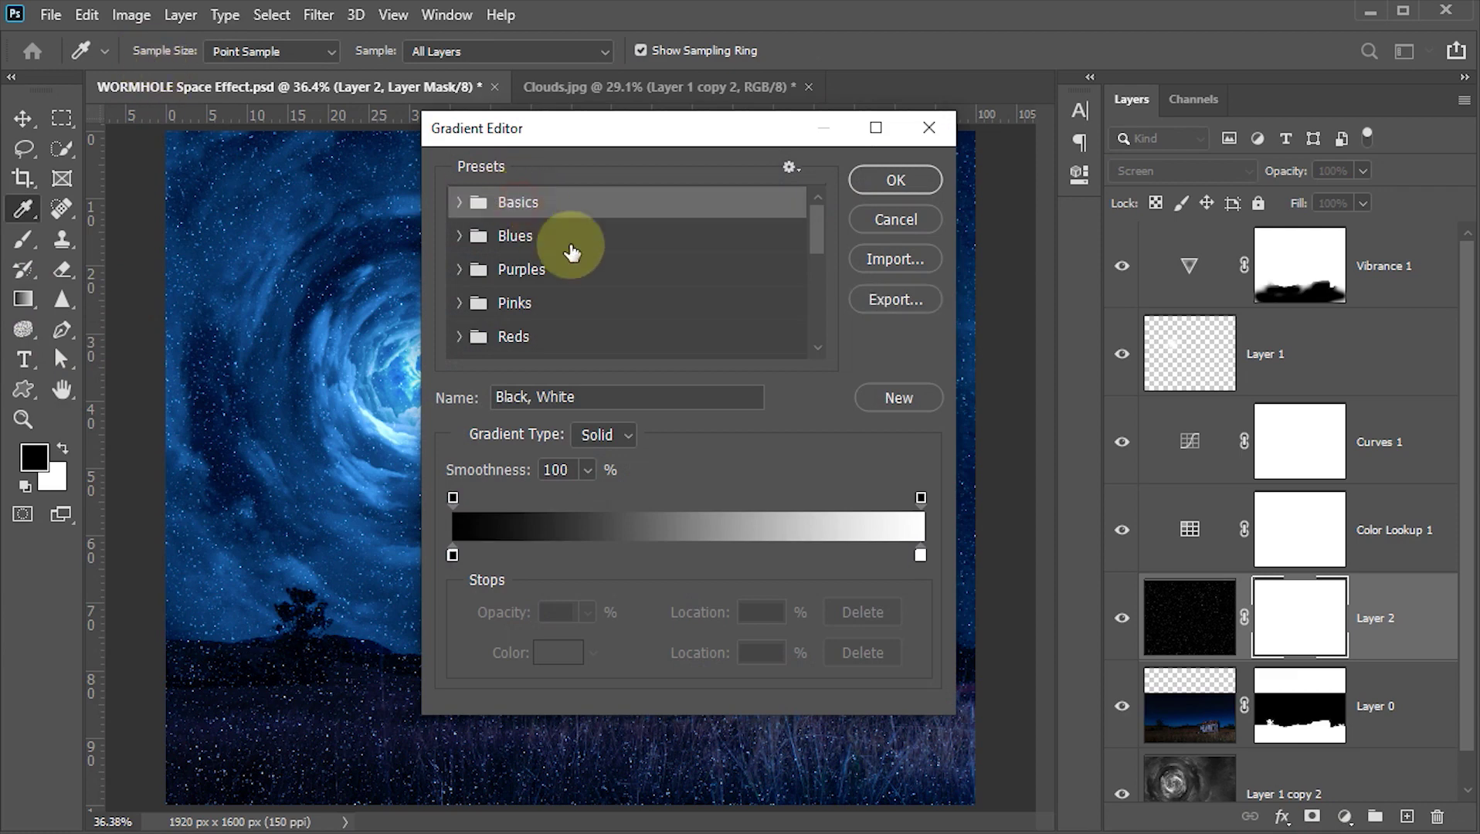
pyautogui.click(460, 201)
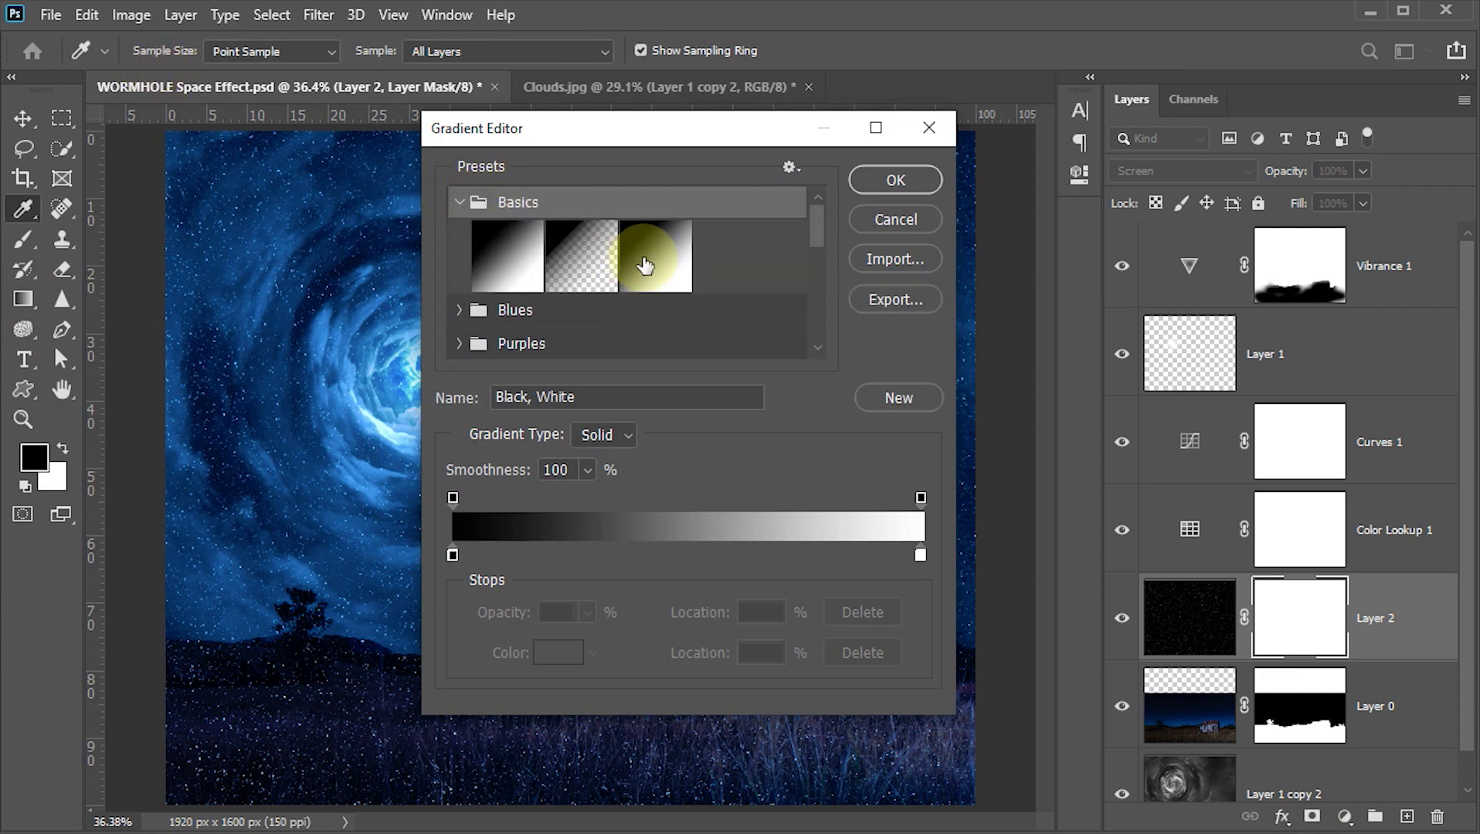
pyautogui.click(645, 265)
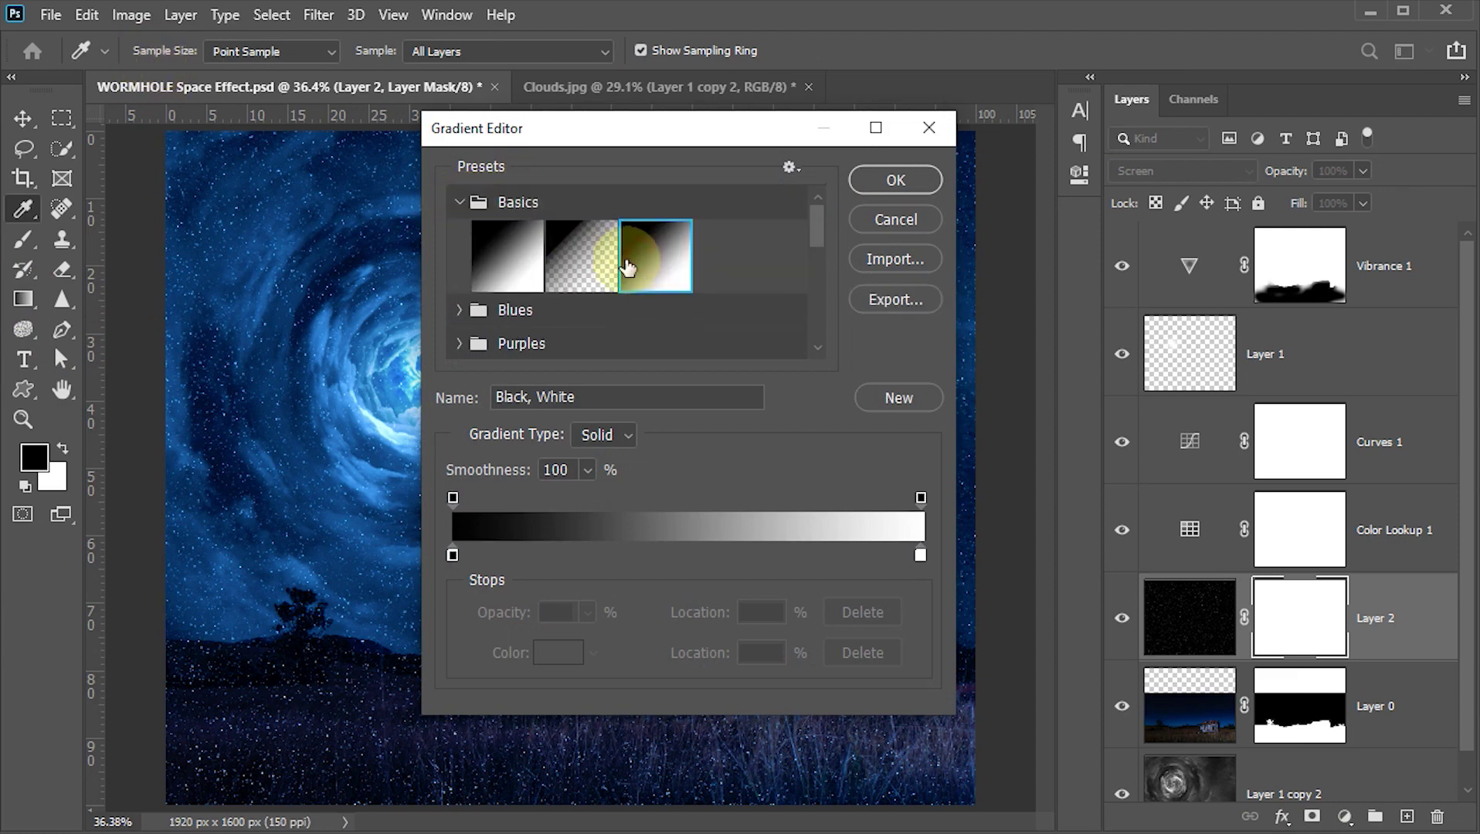
pyautogui.click(888, 179)
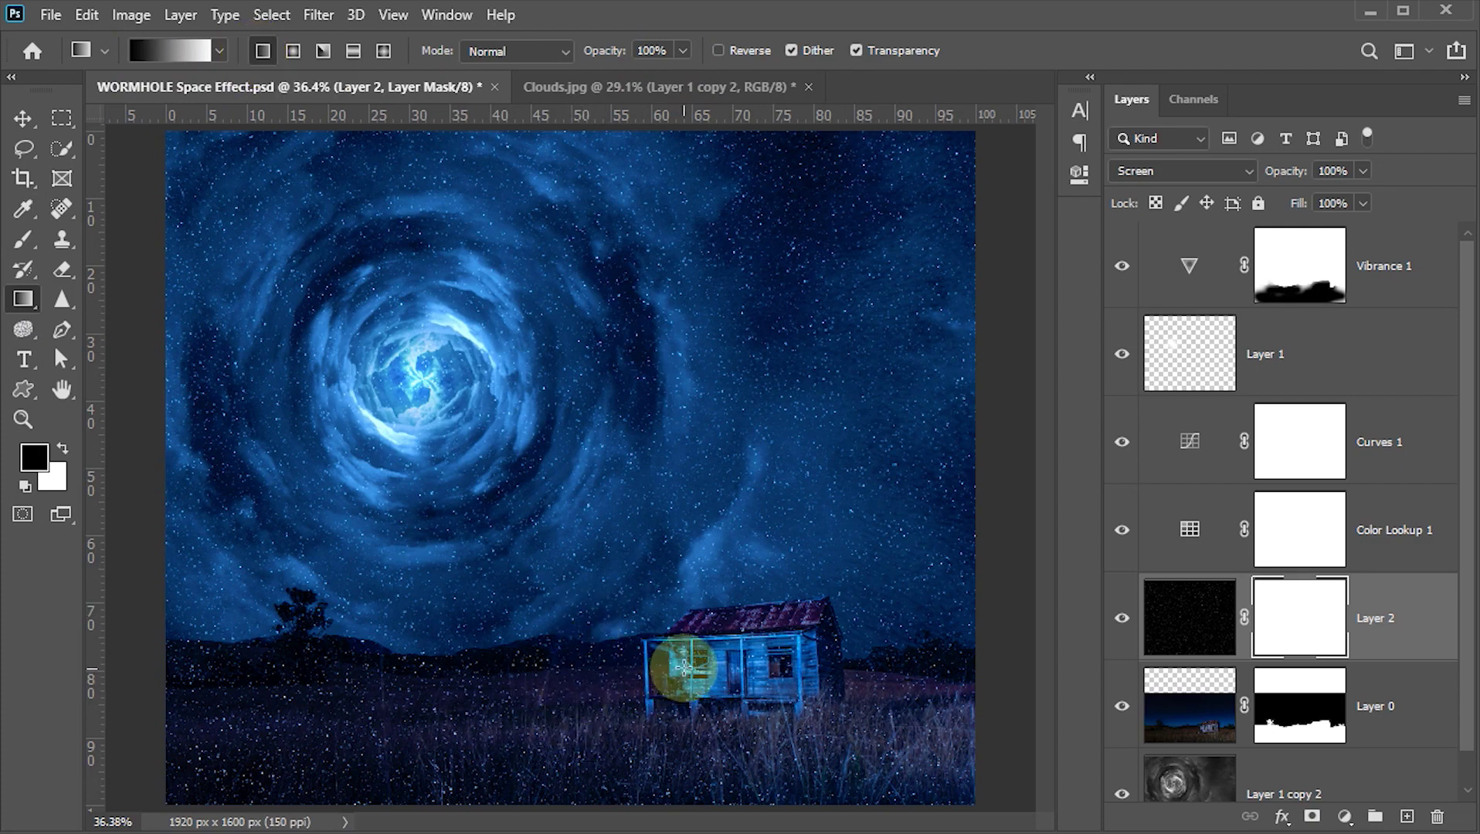
# - Draw the mask gradient upward from the house and set Layer 2 opacity to 70%
pyautogui.moveTo(683, 674); pyautogui.dragTo(683, 540)
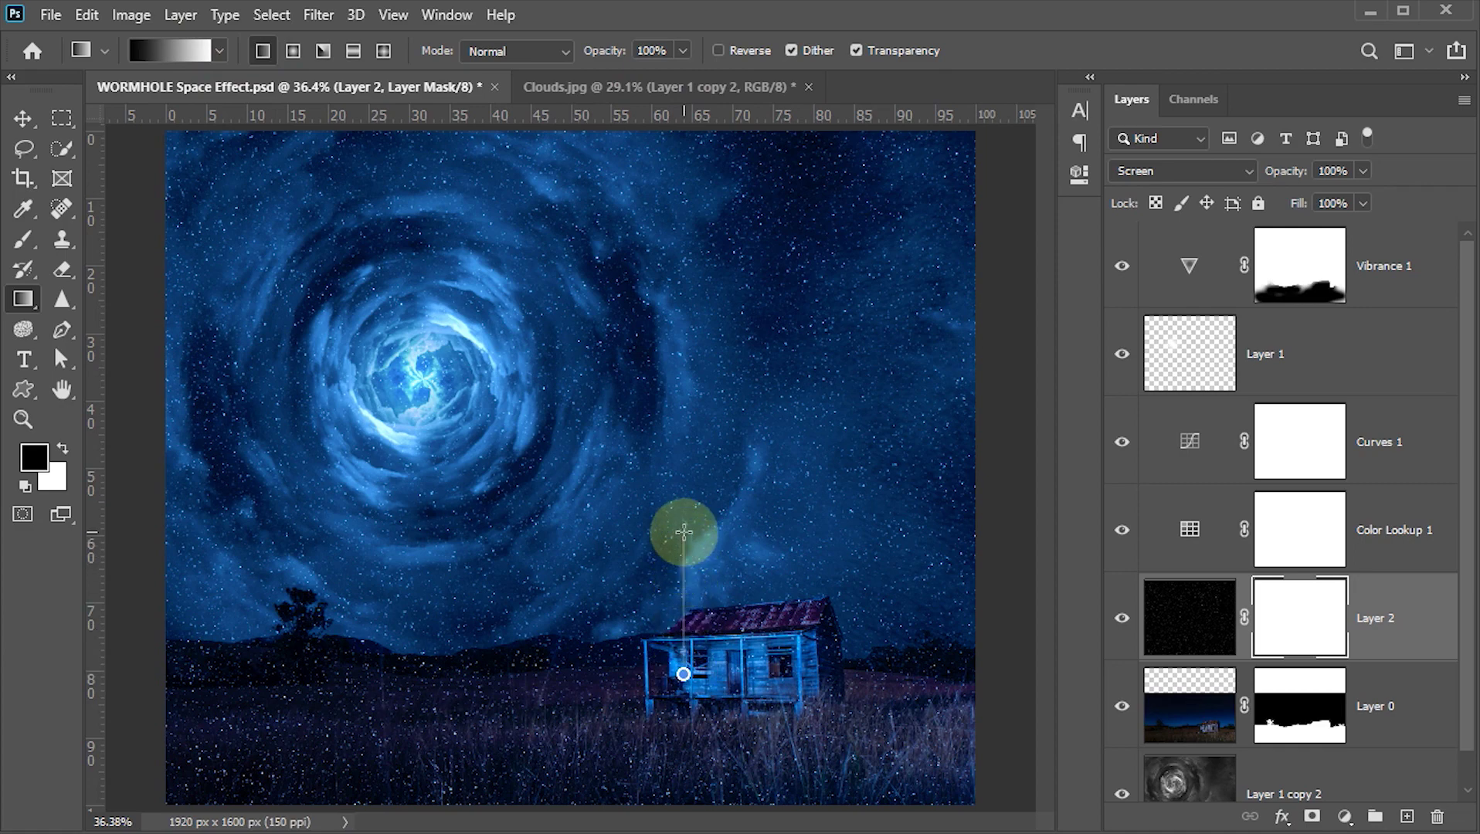
pyautogui.moveTo(683, 540); pyautogui.dragTo(684, 540)
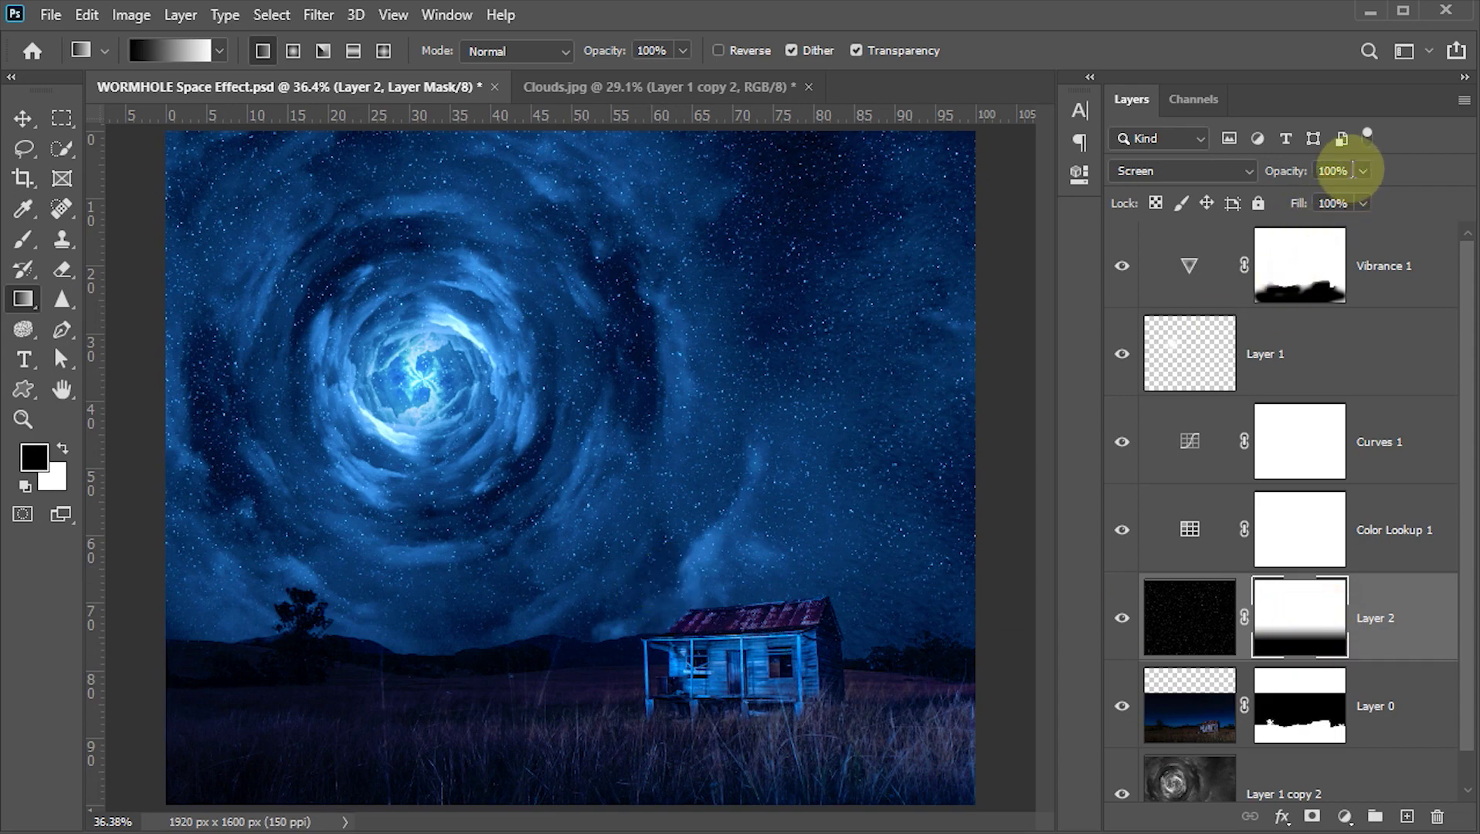
pyautogui.click(1332, 171)
pyautogui.write('7')
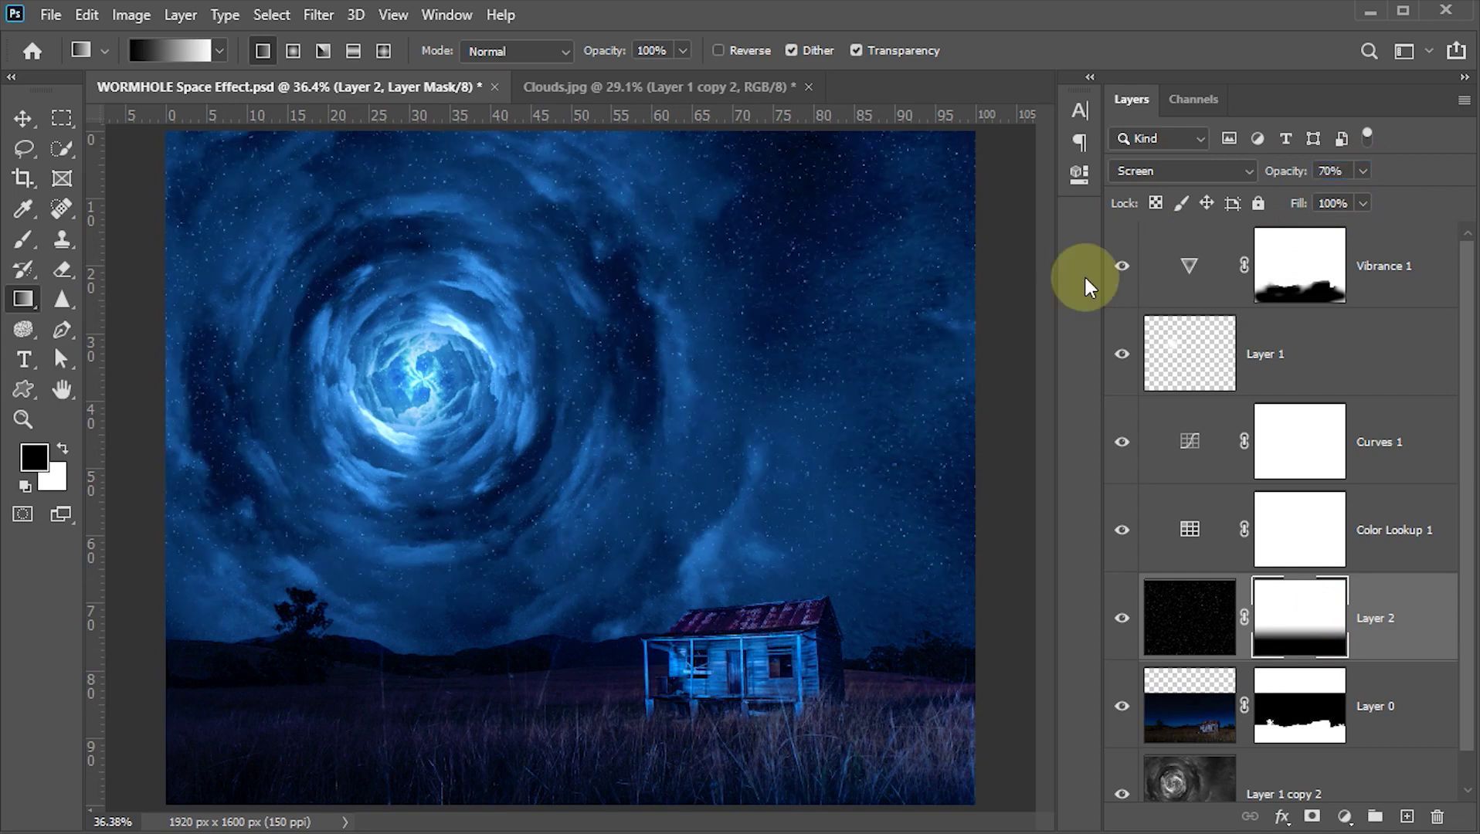
pyautogui.click(23, 118)
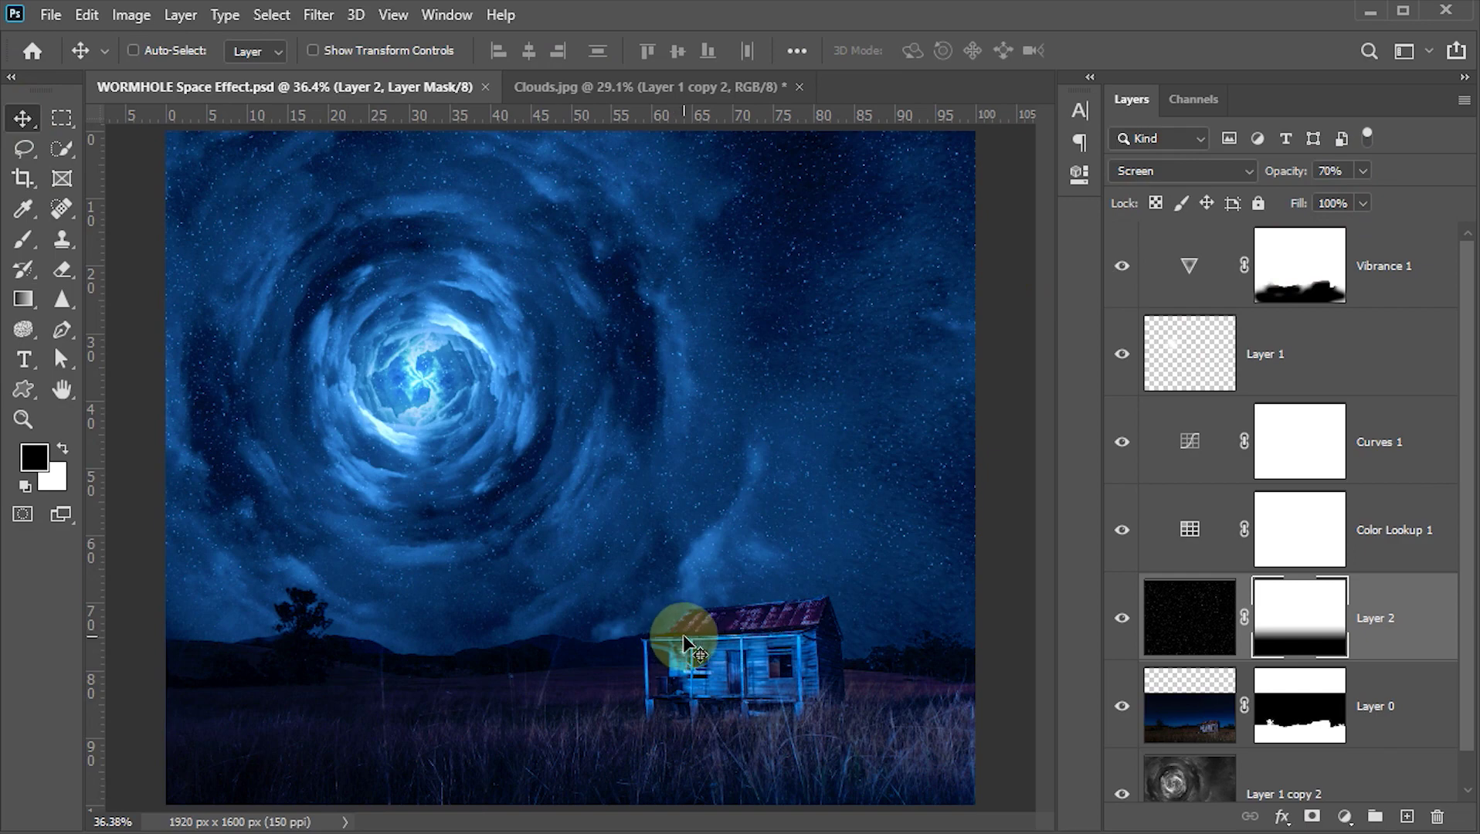
# - Hide all panels with Tab and zoom in and out to preview the finished composite
pyautogui.press('Tab')
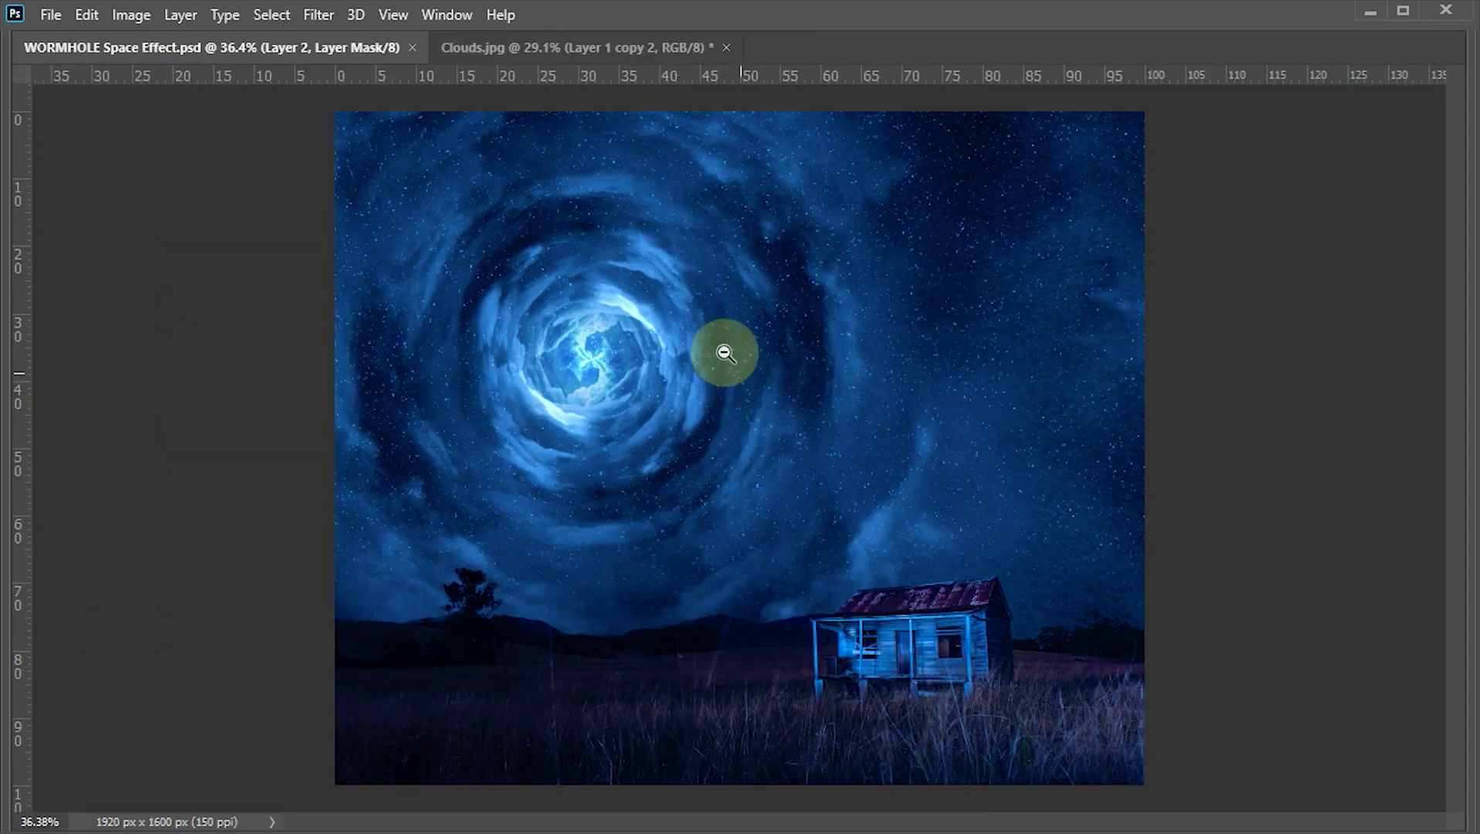
pyautogui.moveTo(740, 356)
pyautogui.mouseDown()
pyautogui.moveTo(779, 404)
pyautogui.moveTo(722, 305)
pyautogui.mouseUp()
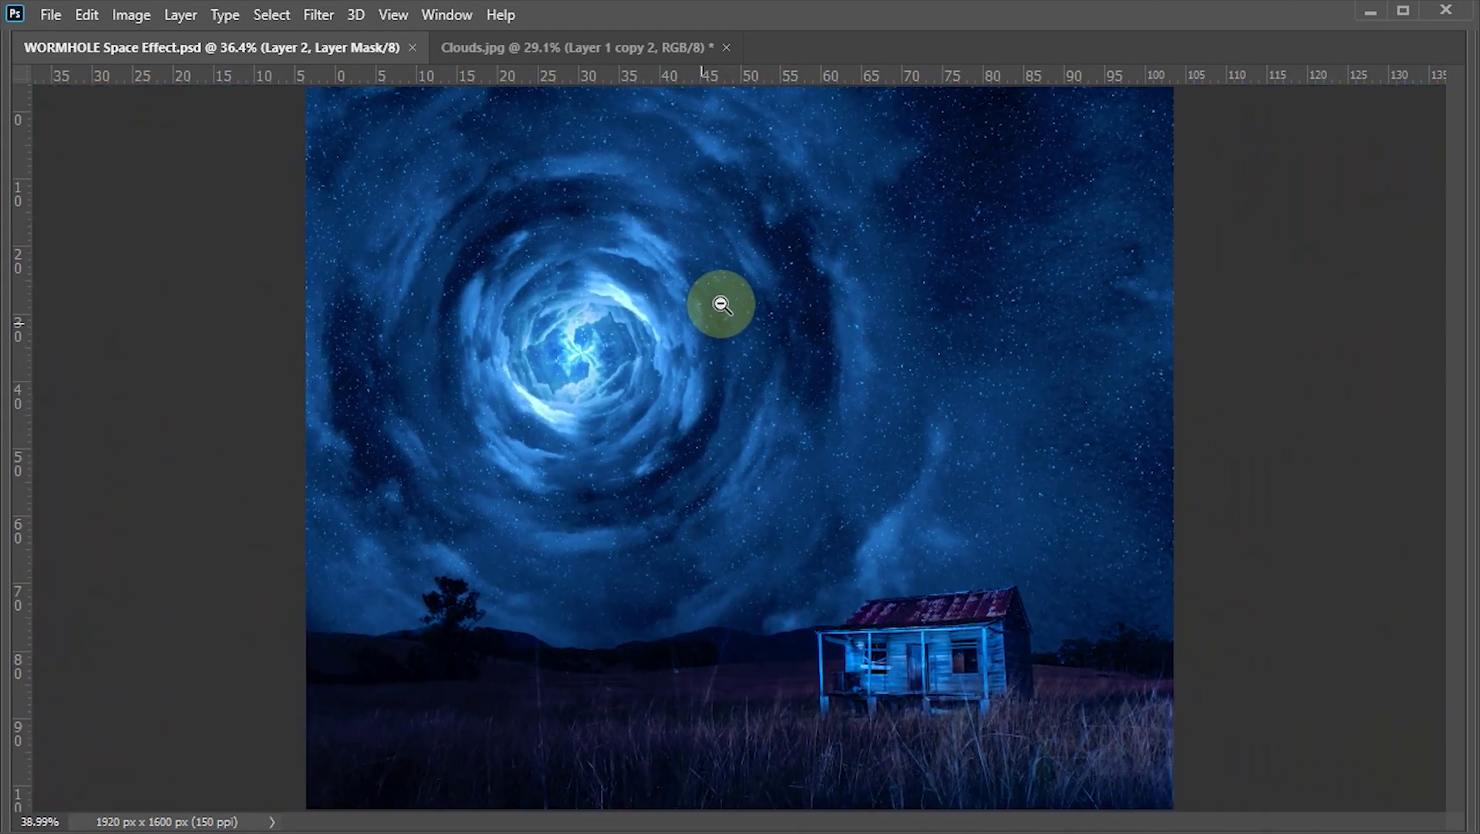
pyautogui.moveTo(721, 304); pyautogui.dragTo(717, 306)
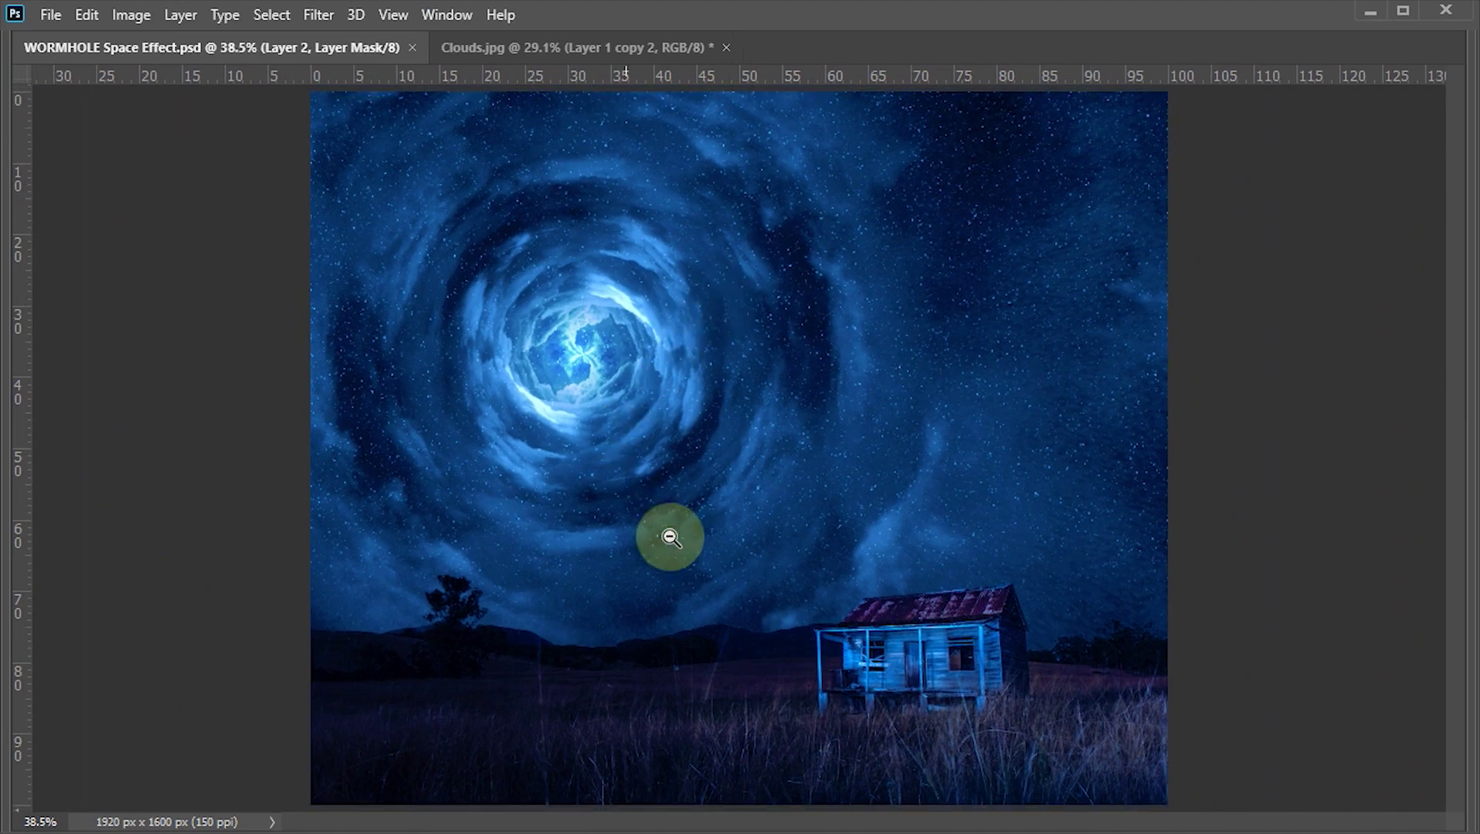